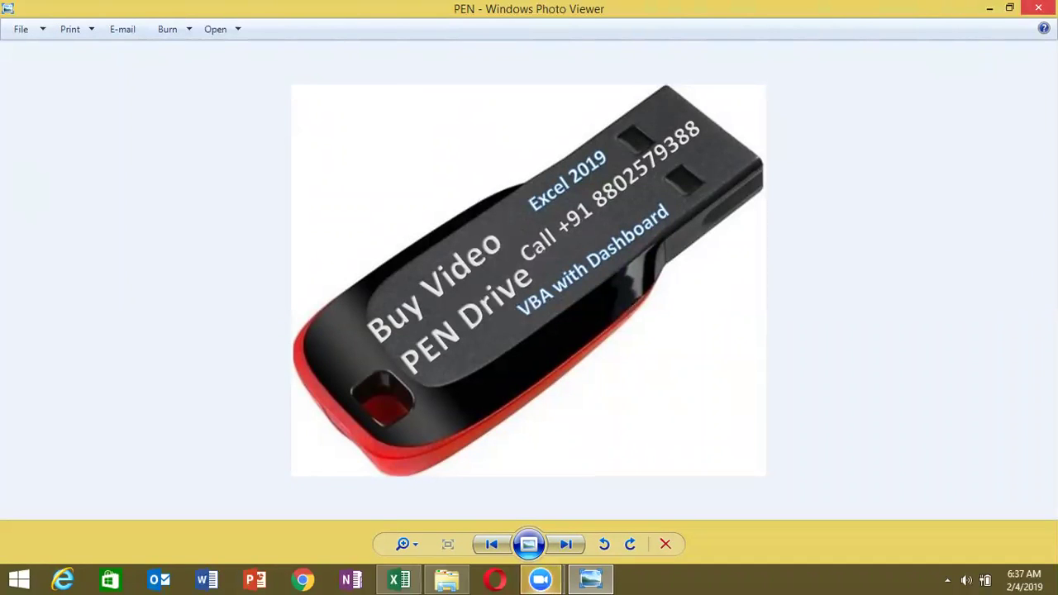
Close the pen-drive advert image in Windows Photo Viewer to show the desktop.
{"action": "key", "text": "alt+F4"}
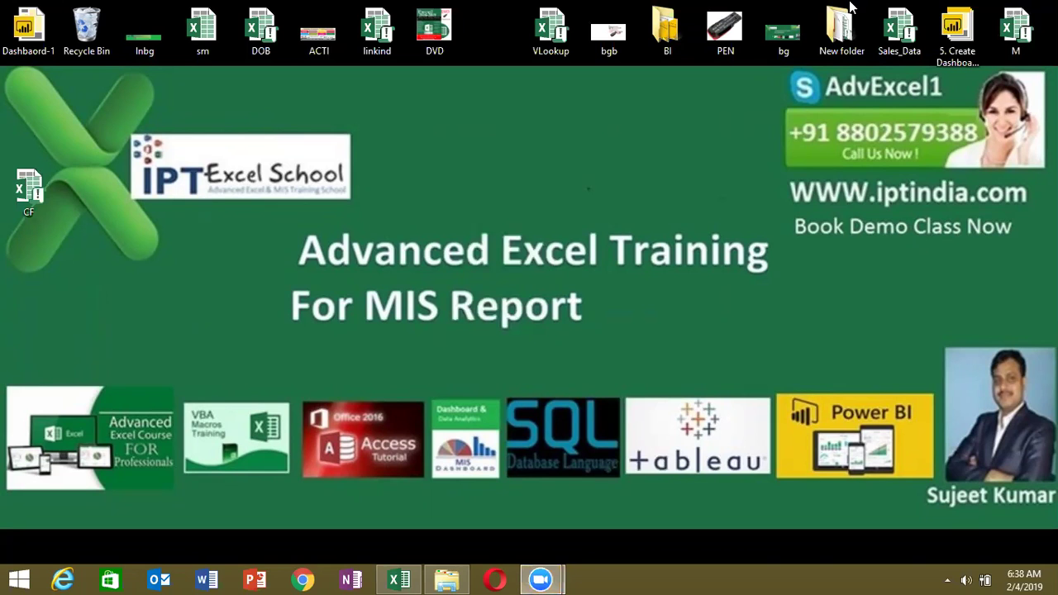
Bring back the CF workbook, select A1 on Sheet2, and launch the Visual Basic editor.
{"action": "left_click", "coordinate": [399, 580]}
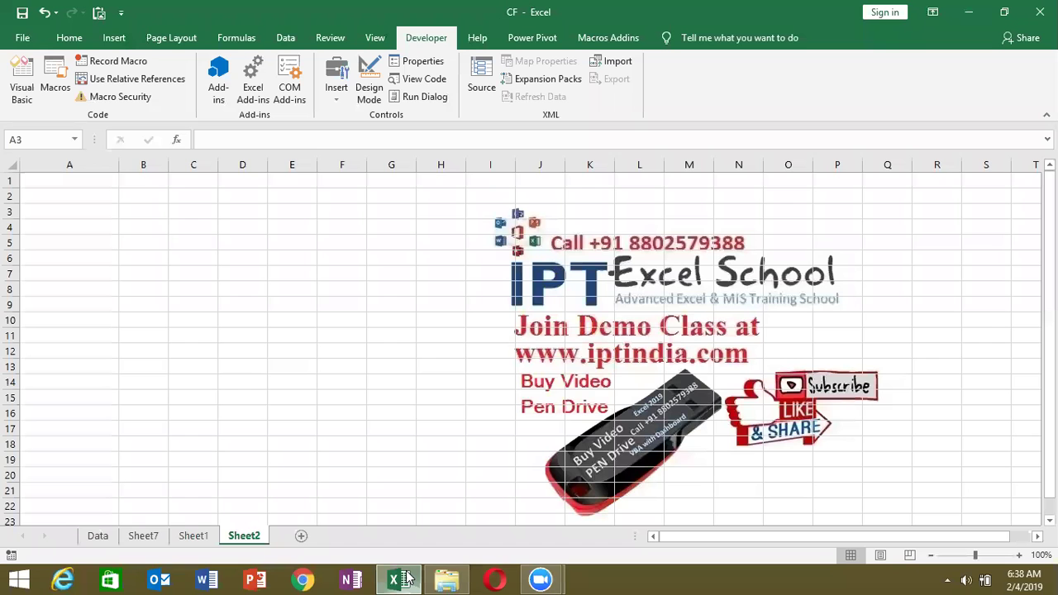
{"action": "left_click", "coordinate": [79, 161]}
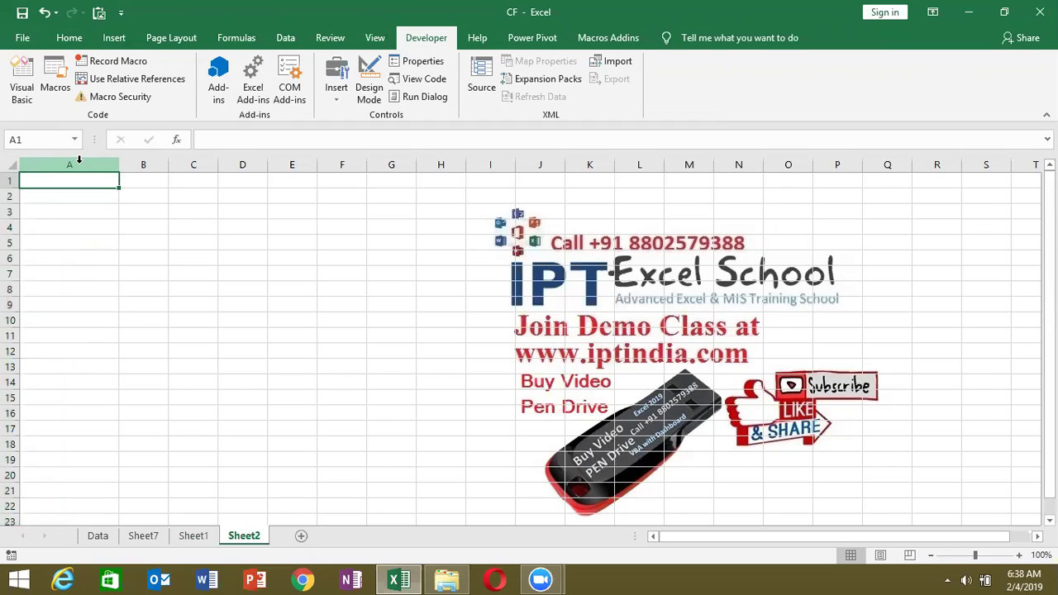
{"action": "left_click", "coordinate": [20, 89]}
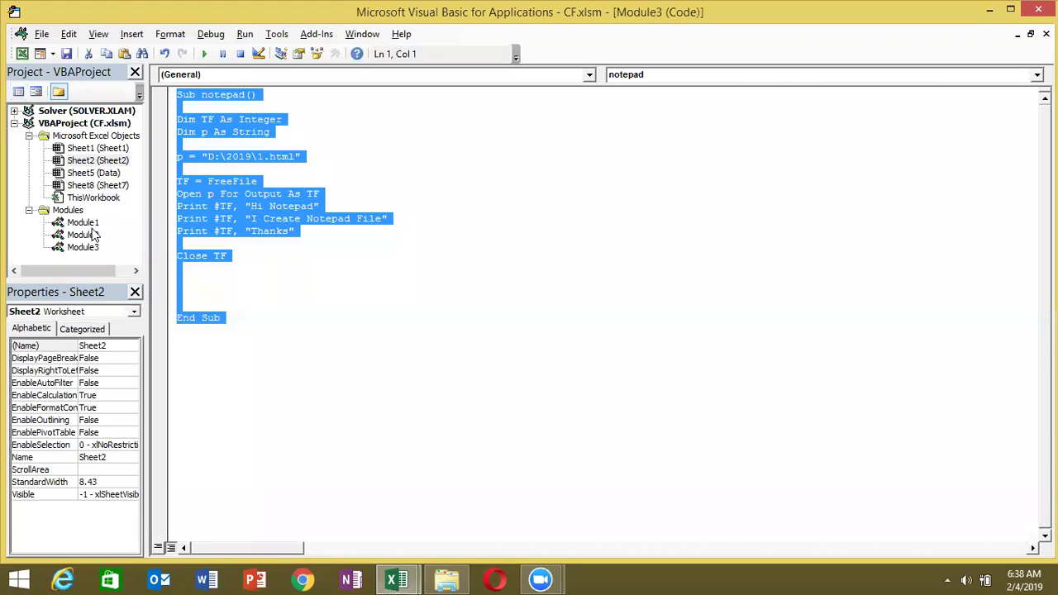
Start an empty Sub RR() procedure in Module2 of CF.xlsm after fixing a mistyped header.
{"action": "double_click", "coordinate": [93, 236]}
{"action": "type", "text": "SUB RR"}
{"action": "type", "text": "AN"}
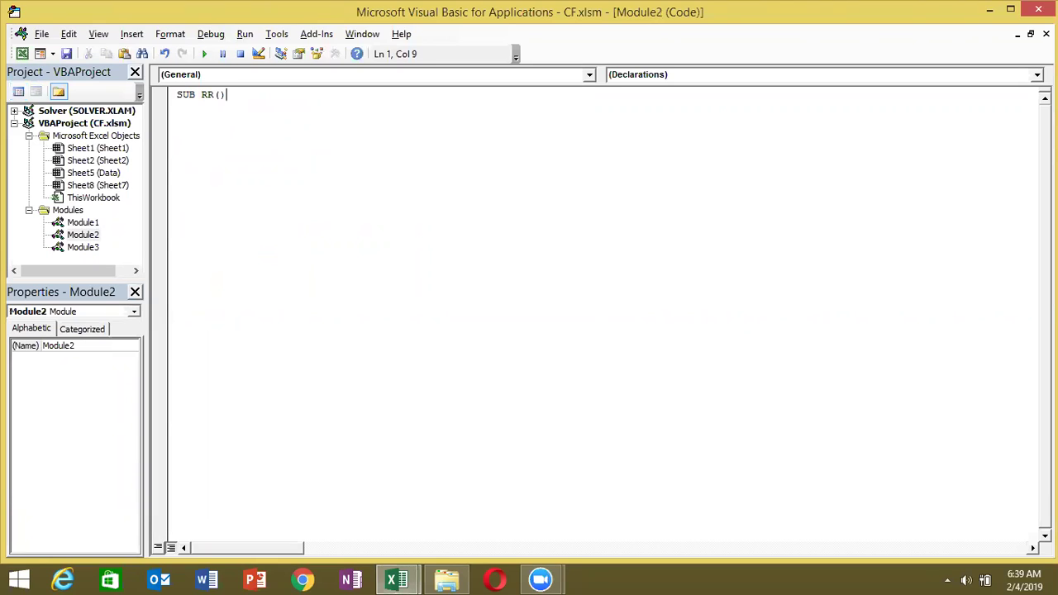
{"action": "key", "text": "BackSpace"}
{"action": "key", "text": "BackSpace"}
{"action": "key", "text": "BackSpace"}
{"action": "key", "text": "BackSpace"}
{"action": "key", "text": "BackSpace"}
{"action": "key", "text": "BackSpace"}
{"action": "key", "text": "BackSpace"}
{"action": "left_click", "coordinate": [130, 33]}
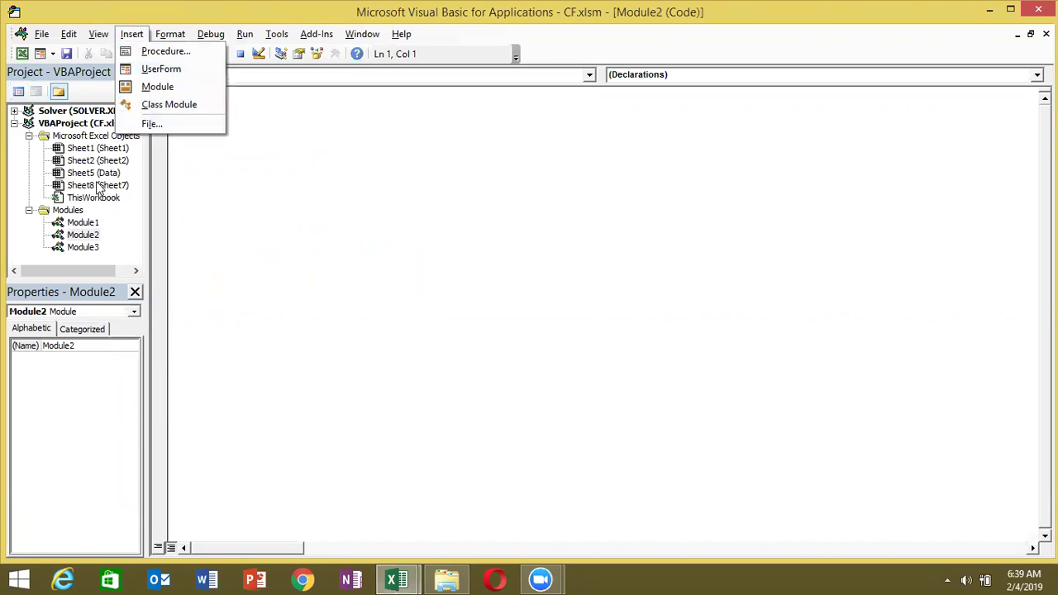
{"action": "left_click", "coordinate": [92, 235]}
{"action": "double_click", "coordinate": [92, 236]}
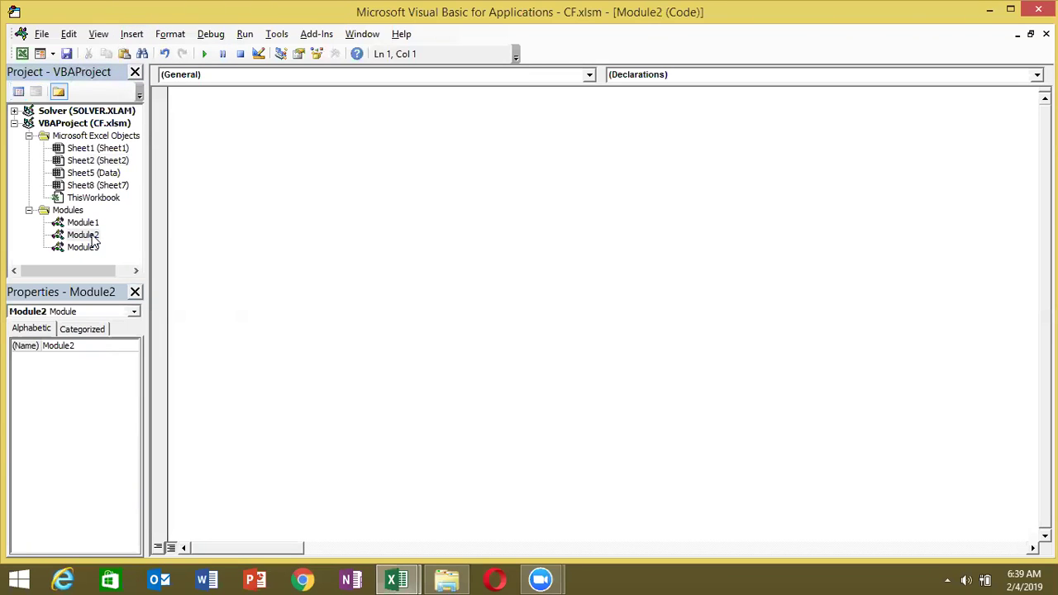
{"action": "type", "text": "SUB RR()"}
{"action": "key", "text": "Return"}
{"action": "key", "text": "Return"}
{"action": "key", "text": "Return"}
{"action": "key", "text": "Return"}
{"action": "key", "text": "Return"}
{"action": "key", "text": "Up"}
{"action": "key", "text": "Up"}
{"action": "key", "text": "Up"}
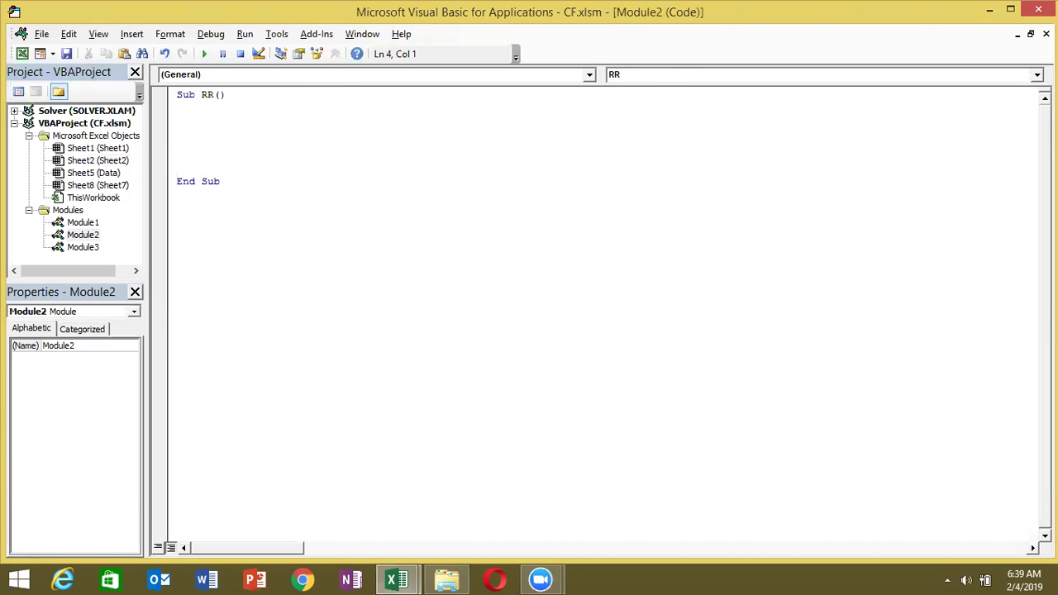
Write Range("A1").Select and Cells(1, 1).Select lines in RR, highlighting each to compare them.
{"action": "left_click", "coordinate": [177, 119]}
{"action": "type", "text": "ra"}
{"action": "type", "text": "nge(\"A"}
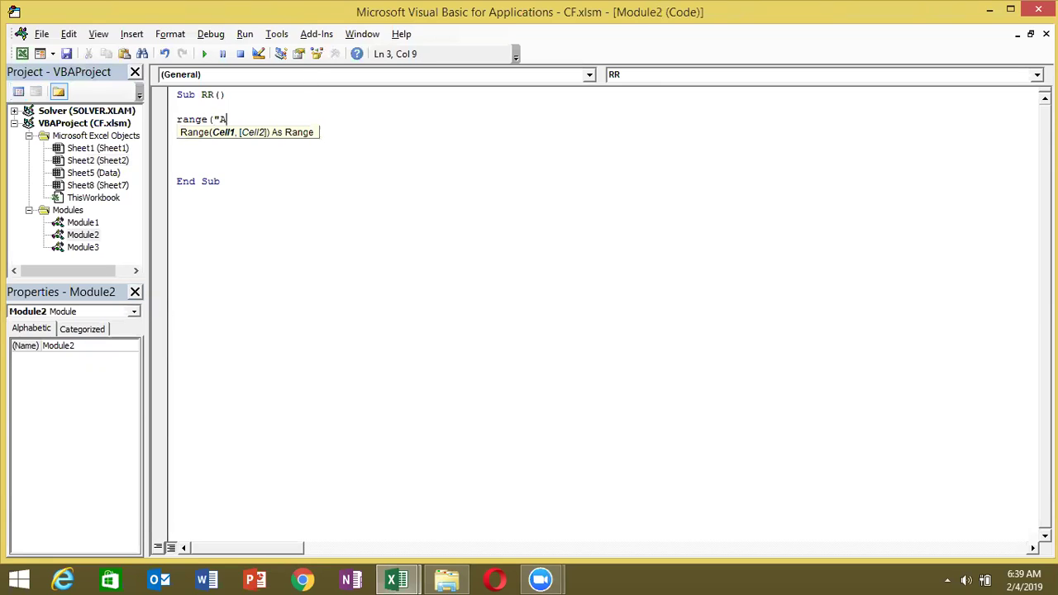
{"action": "type", "text": "1\")"}
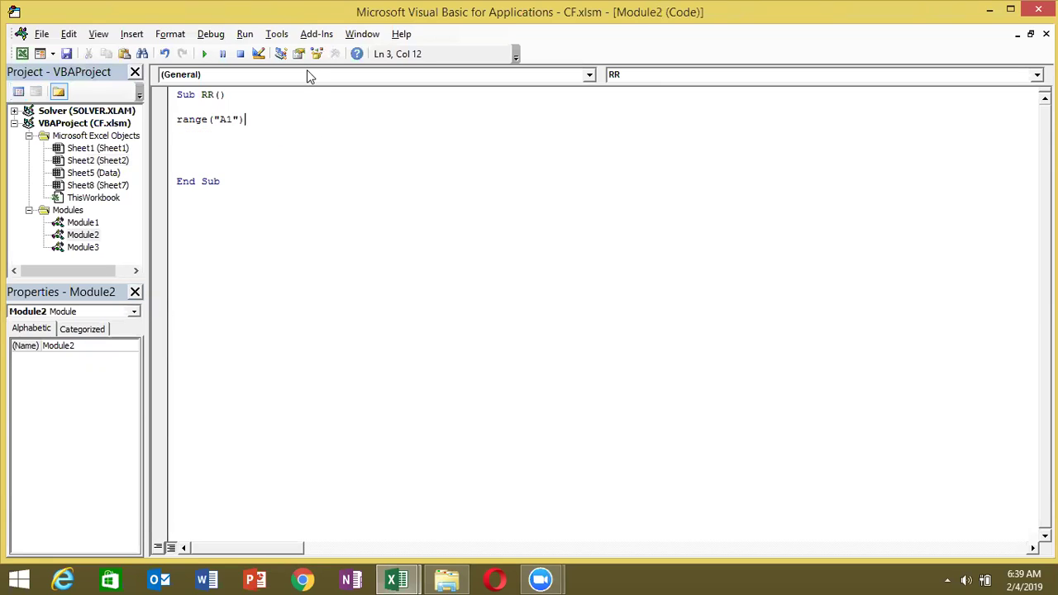
{"action": "type", "text": ".Se"}
{"action": "key", "text": "Tab"}
{"action": "key", "text": "Return"}
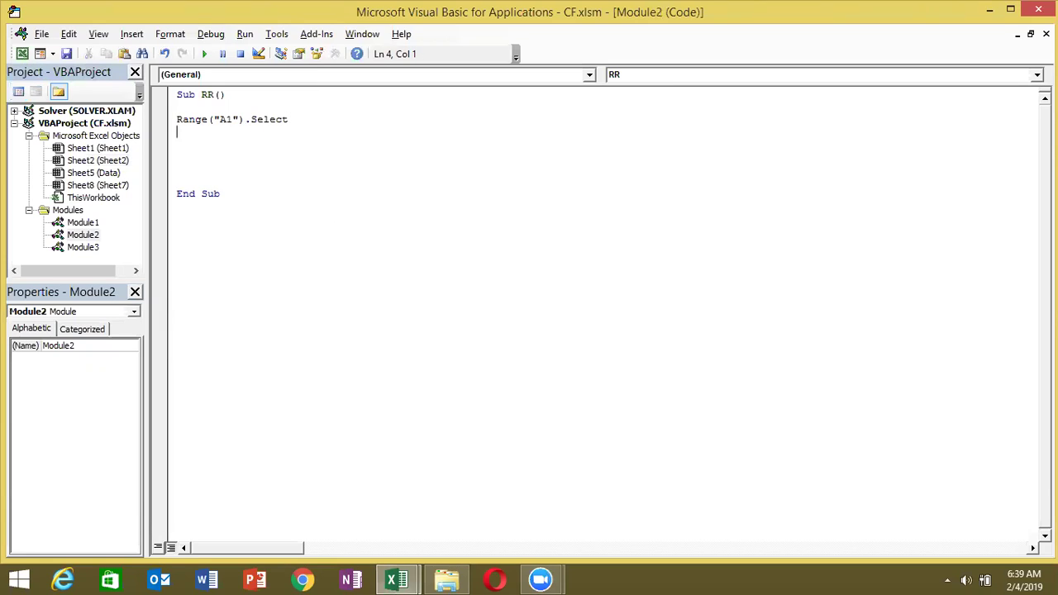
{"action": "type", "text": "cells(1,1"}
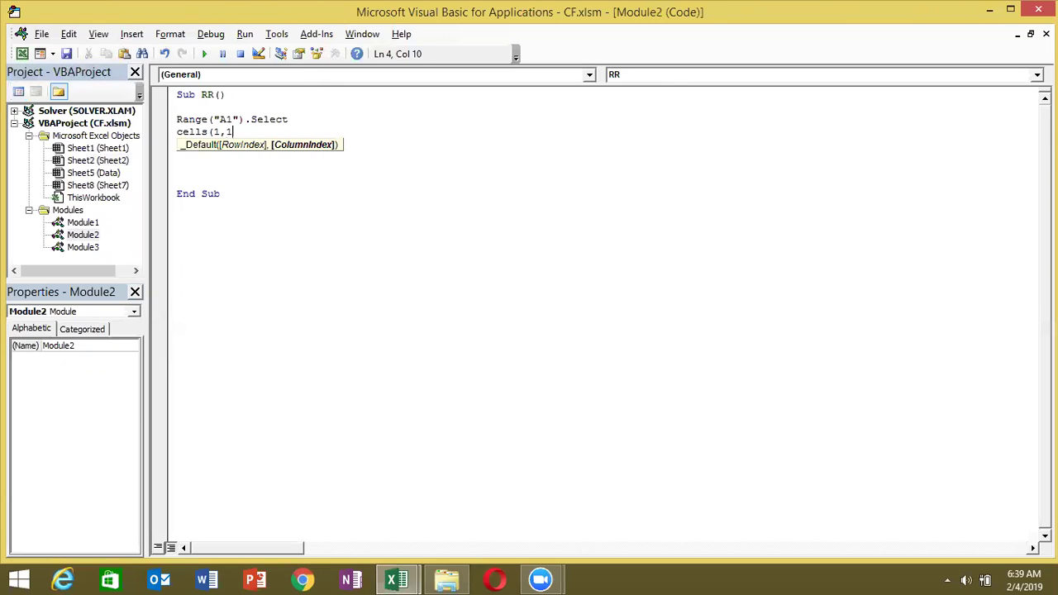
{"action": "type", "text": ")"}
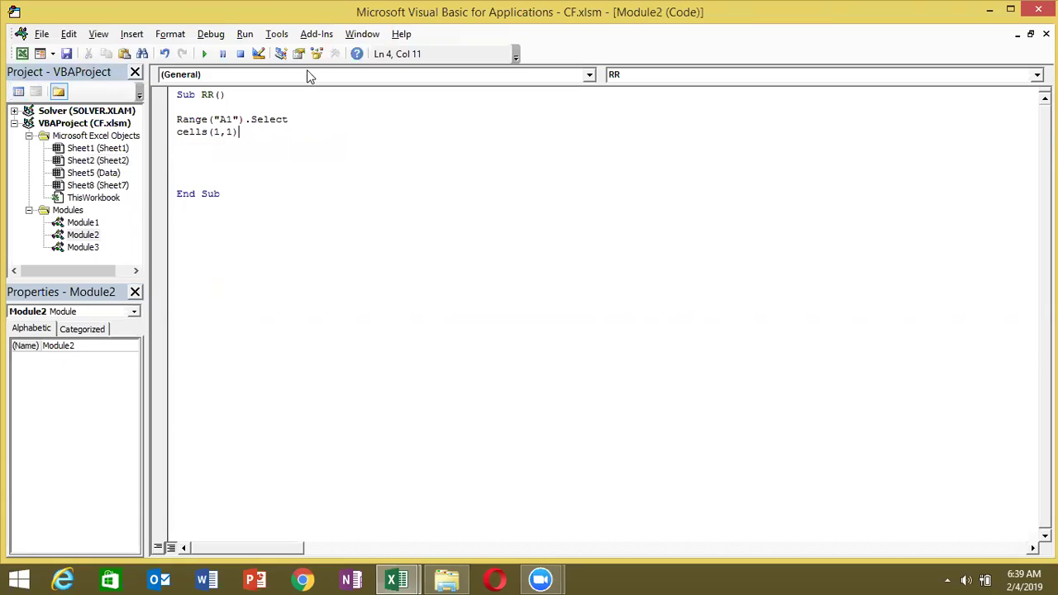
{"action": "type", "text": ".select"}
{"action": "key", "text": "Return"}
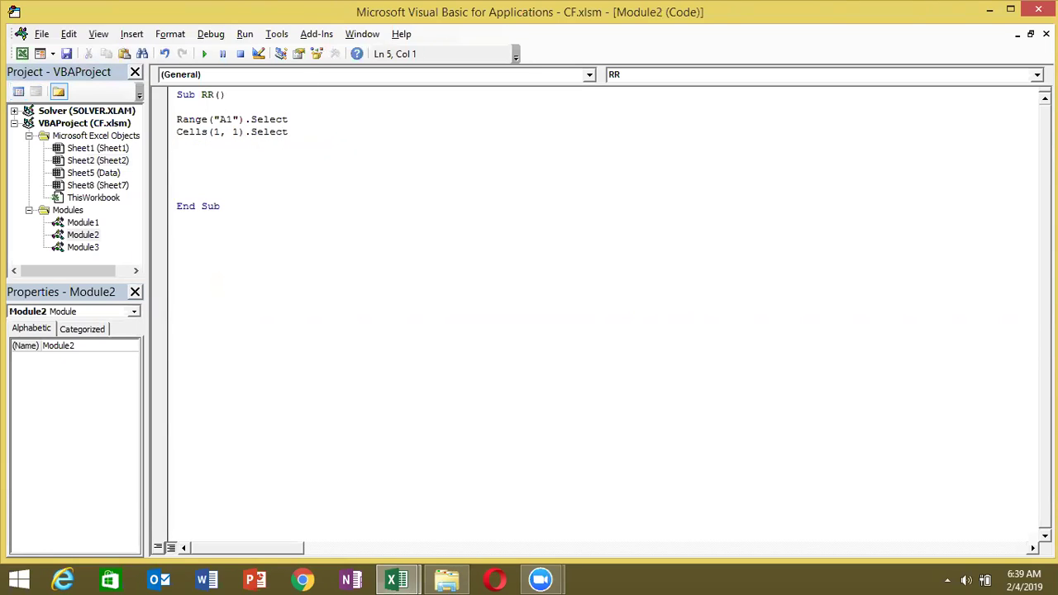
{"action": "left_click", "coordinate": [177, 131]}
{"action": "key", "text": "Up"}
{"action": "key", "text": "shift+Down"}
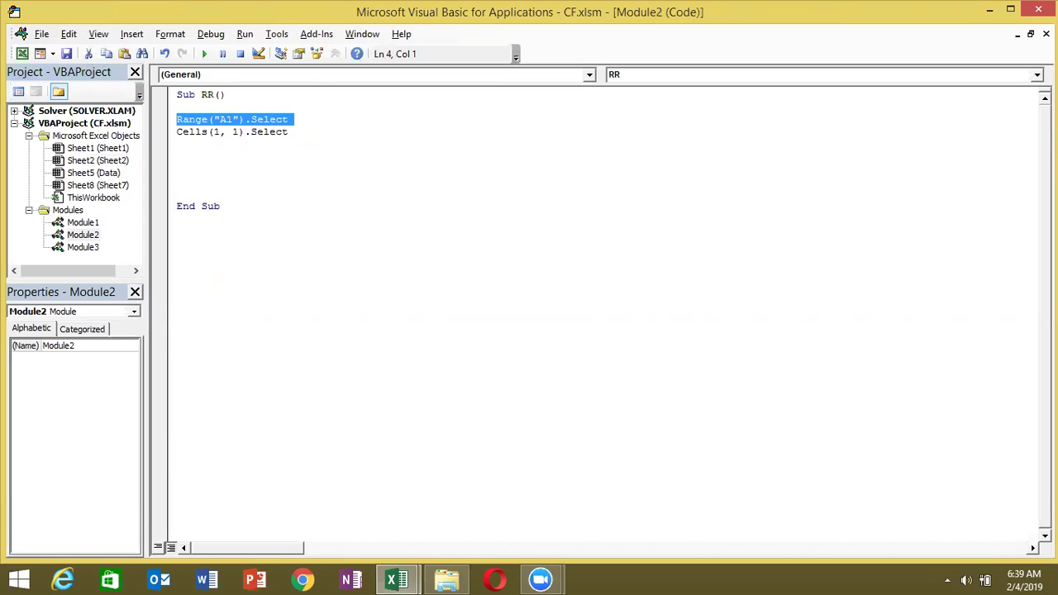
{"action": "key", "text": "Right"}
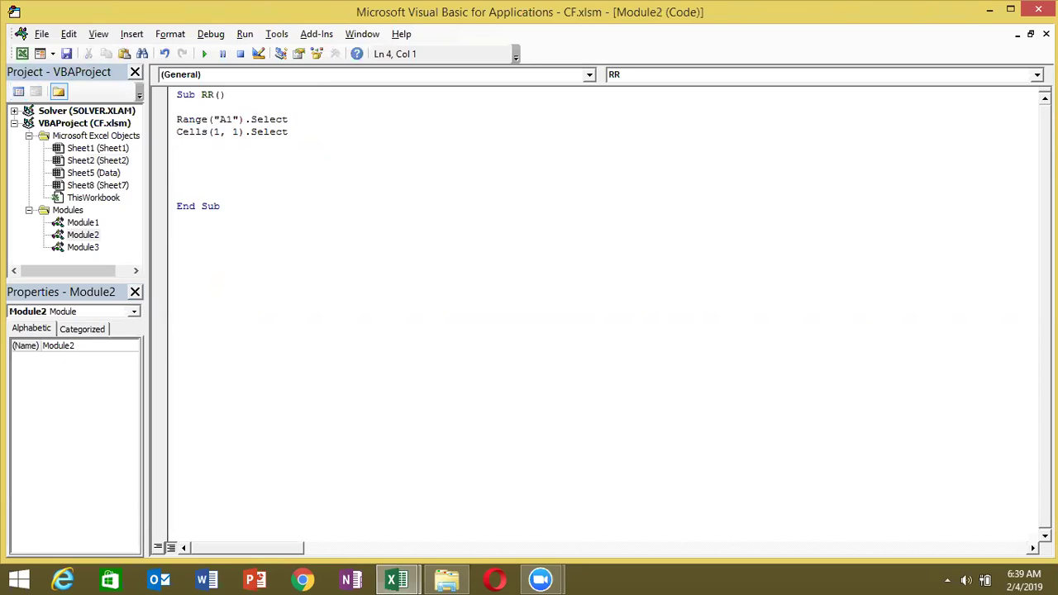
{"action": "key", "text": "shift+Down"}
{"action": "key", "text": "Right"}
Add ActiveCell and Selection lines below, correcting the ActiveCell misspelling.
{"action": "type", "text": "activecel"}
{"action": "type", "text": "ss"}
{"action": "key", "text": "Return"}
{"action": "key", "text": "BackSpace"}
{"action": "key", "text": "BackSpace"}
{"action": "key", "text": "Return"}
{"action": "key", "text": "BackSpace"}
{"action": "key", "text": "Left"}
{"action": "type", "text": "l"}
{"action": "key", "text": "Down"}
{"action": "left_click", "coordinate": [177, 156]}
{"action": "type", "text": "selection"}
{"action": "key", "text": "Return"}
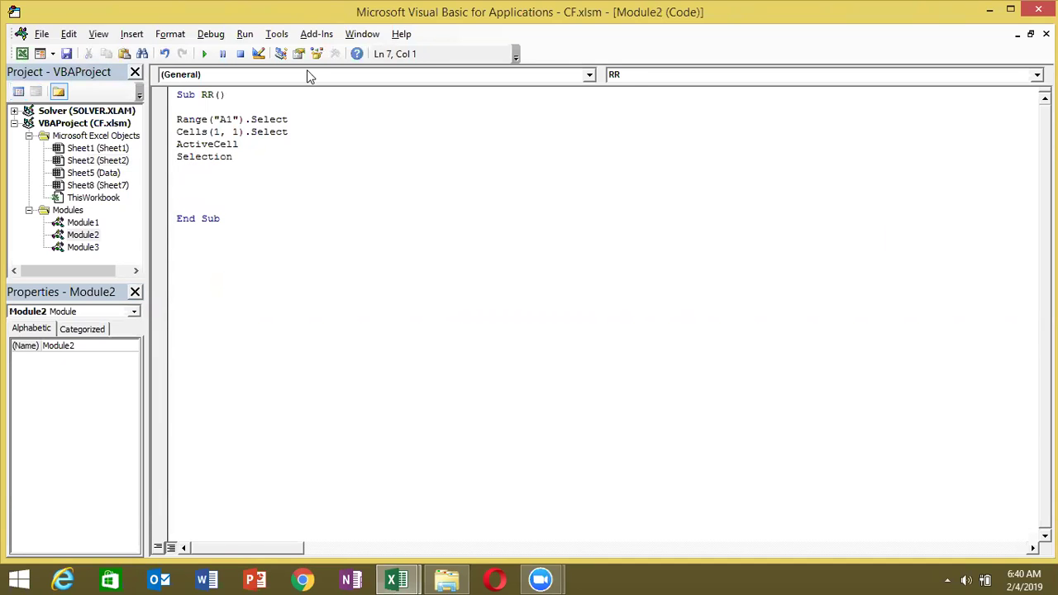
{"action": "key", "text": "alt+F11"}
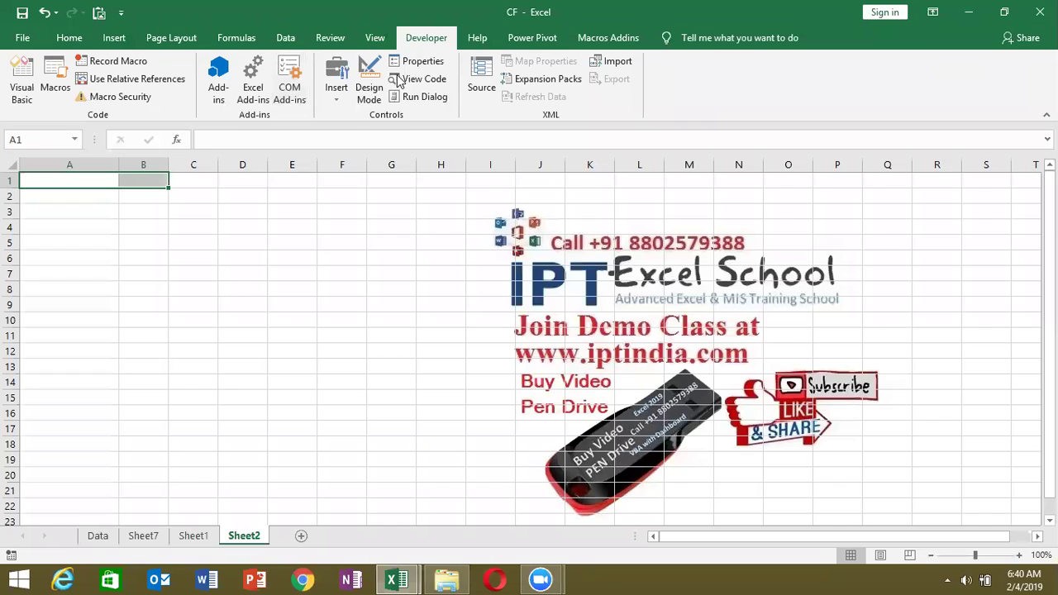
Select the range C4:F8 on Sheet2.
{"action": "left_click", "coordinate": [199, 232]}
{"action": "key", "text": "shift+Right"}
{"action": "key", "text": "shift+Right"}
{"action": "key", "text": "shift+Right"}
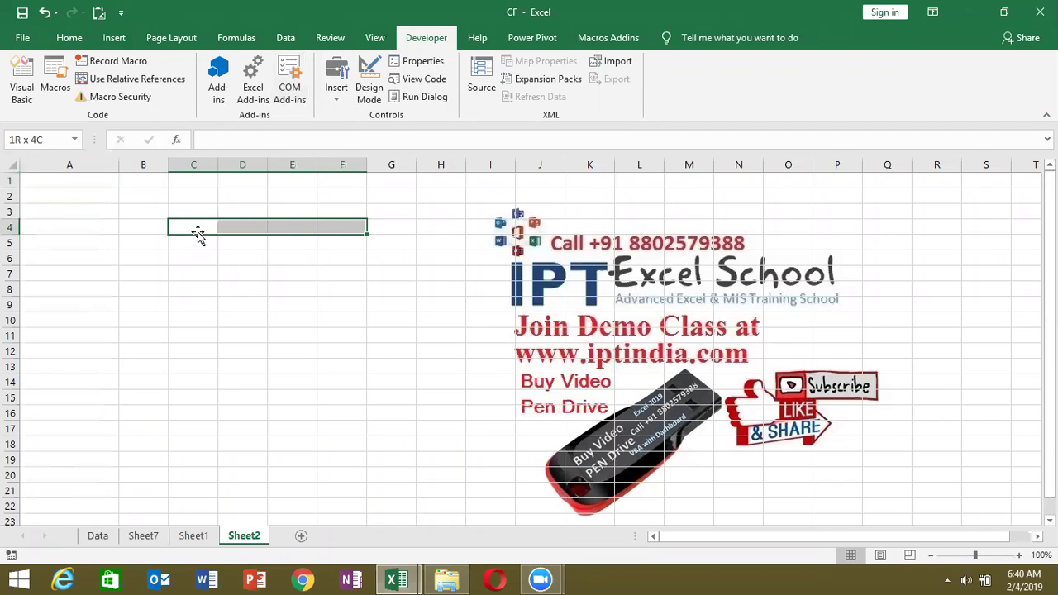
{"action": "key", "text": "shift+Down"}
{"action": "key", "text": "shift+Down"}
{"action": "key", "text": "shift+Down"}
{"action": "key", "text": "shift+Down"}
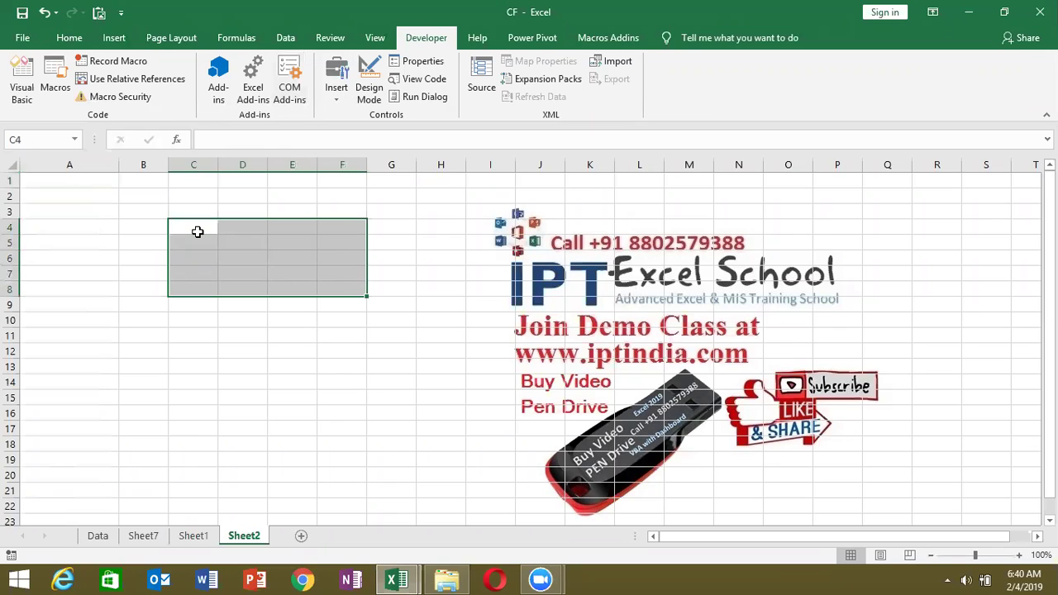
Add blank lines below the Selection line in the RR macro.
{"action": "key", "text": "alt+Tab"}
{"action": "key", "text": "Up"}
{"action": "key", "text": "Up"}
{"action": "key", "text": "Up"}
{"action": "key", "text": "Up"}
{"action": "key", "text": "Down"}
{"action": "key", "text": "Down"}
{"action": "key", "text": "shift+Down"}
{"action": "key", "text": "shift+Down"}
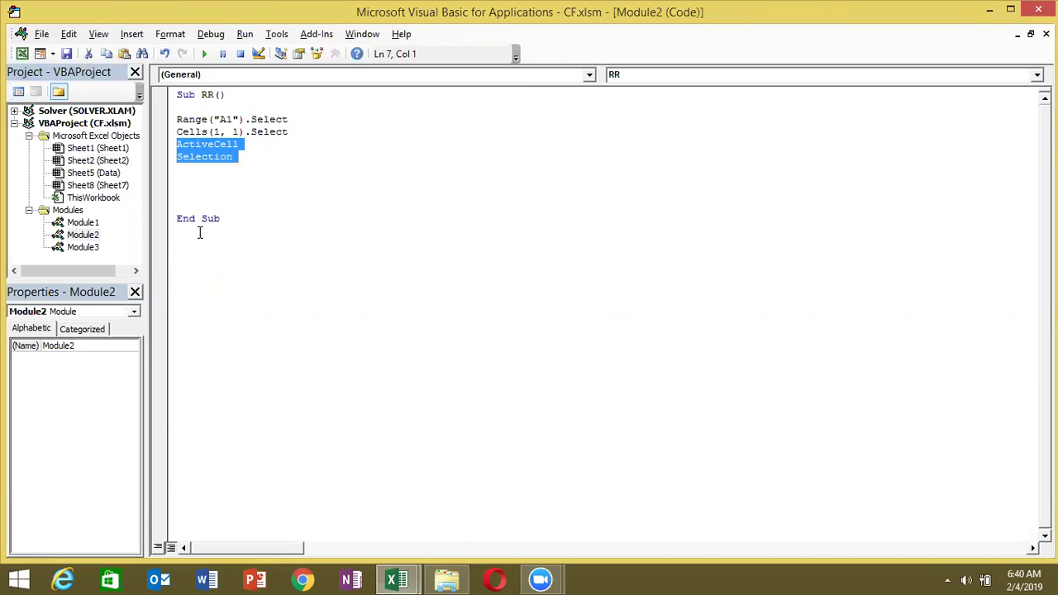
{"action": "key", "text": "Right"}
{"action": "key", "text": "Down"}
{"action": "key", "text": "Return"}
{"action": "key", "text": "Return"}
{"action": "key", "text": "Return"}
{"action": "key", "text": "Return"}
Narrow Sheet2's column A to a width of 6.43 (50 pixels).
{"action": "left_click", "coordinate": [177, 218]}
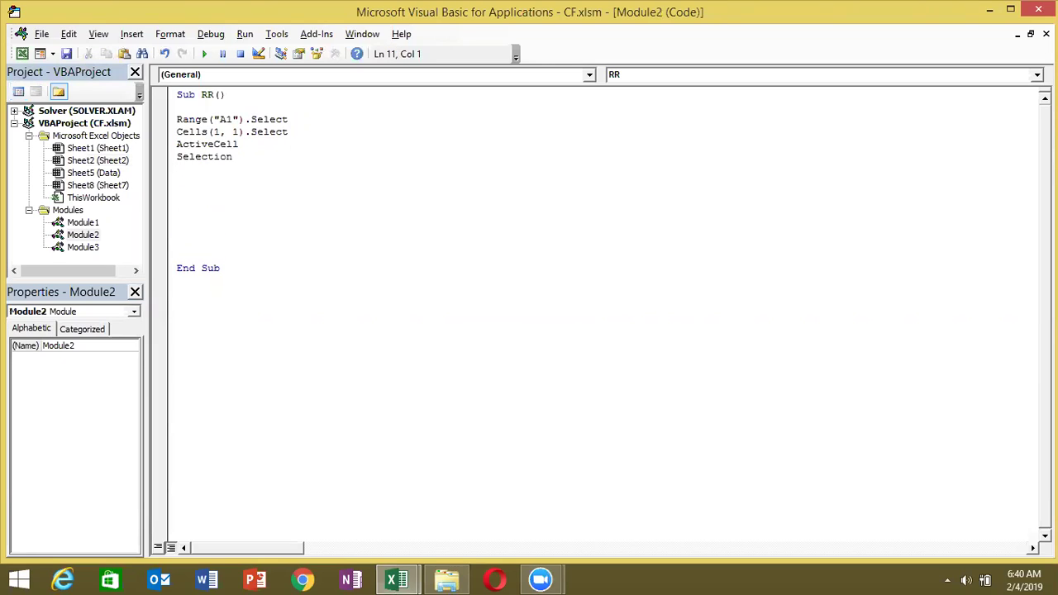
{"action": "key", "text": "alt+F11"}
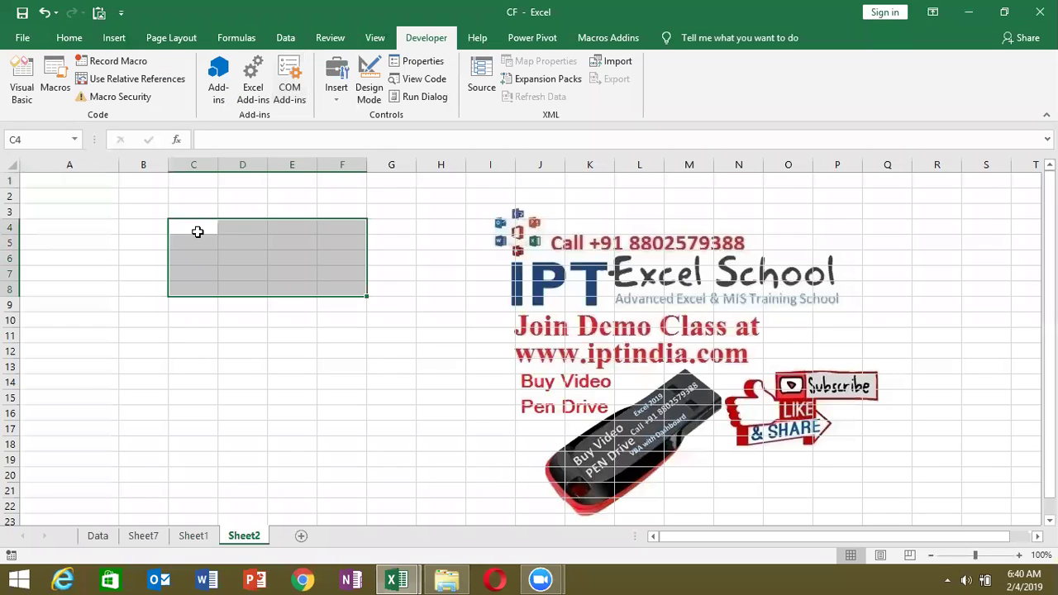
{"action": "mouse_move", "coordinate": [119, 165]}
{"action": "left_mouse_down"}
{"action": "mouse_move", "coordinate": [64, 176]}
{"action": "mouse_move", "coordinate": [53, 174]}
{"action": "mouse_move", "coordinate": [56, 165]}
{"action": "left_mouse_up"}
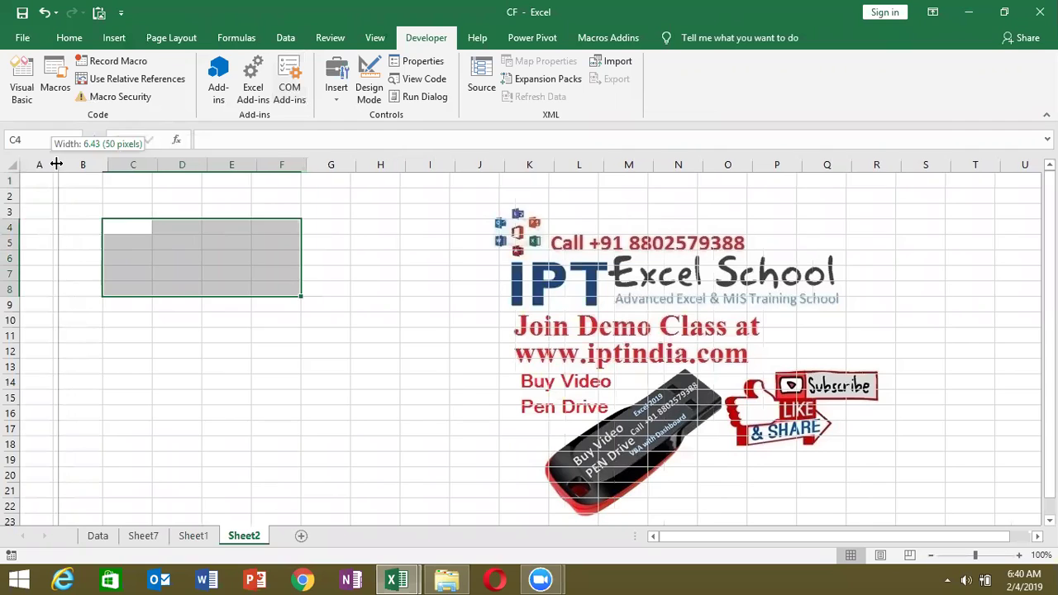
{"action": "left_click", "coordinate": [45, 179]}
{"action": "type", "text": "=ra"}
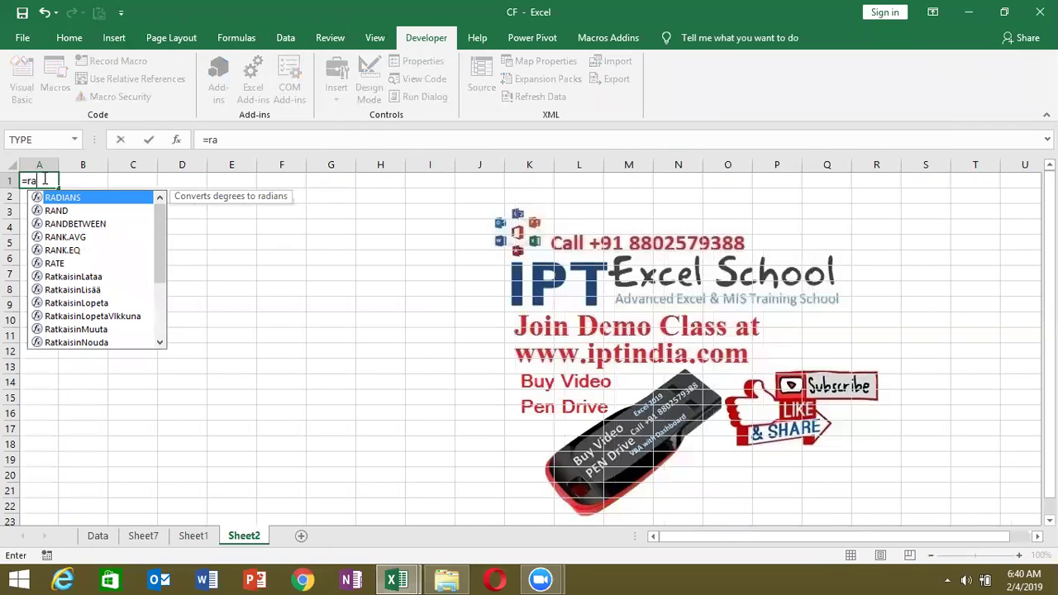
{"action": "key", "text": "Down"}
{"action": "key", "text": "Down"}
{"action": "key", "text": "Tab"}
{"action": "type", "text": "10,9"}
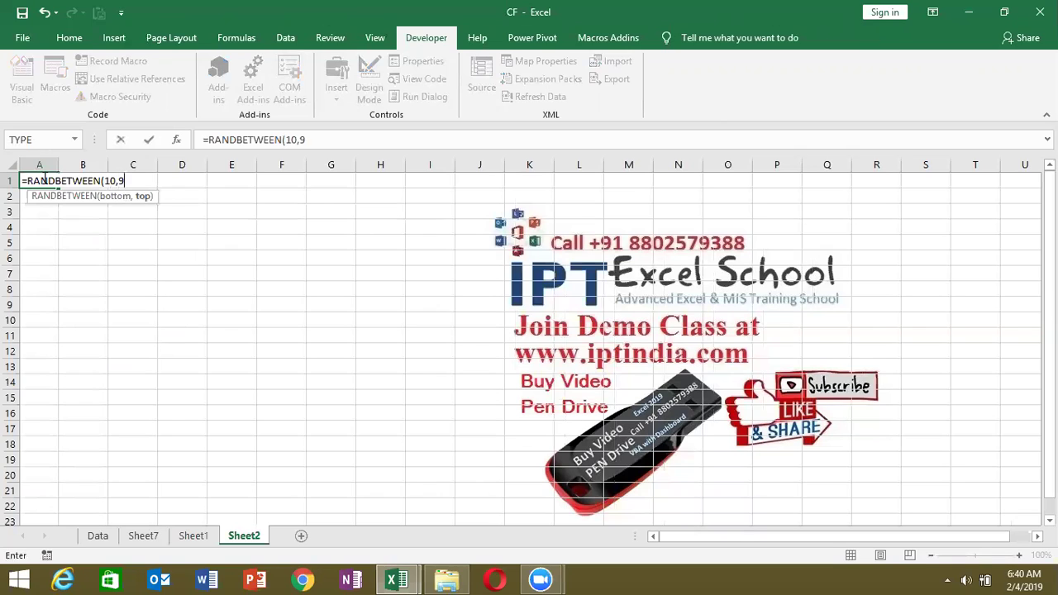
{"action": "type", "text": "9"}
{"action": "key", "text": "Return"}
{"action": "left_click", "coordinate": [44, 179]}
{"action": "key", "text": "shift+Down"}
{"action": "key", "text": "shift+Right"}
{"action": "key", "text": "shift+Right"}
{"action": "key", "text": "shift+Right"}
{"action": "key", "text": "shift+Right"}
{"action": "key", "text": "shift+Right"}
{"action": "key", "text": "shift+Right"}
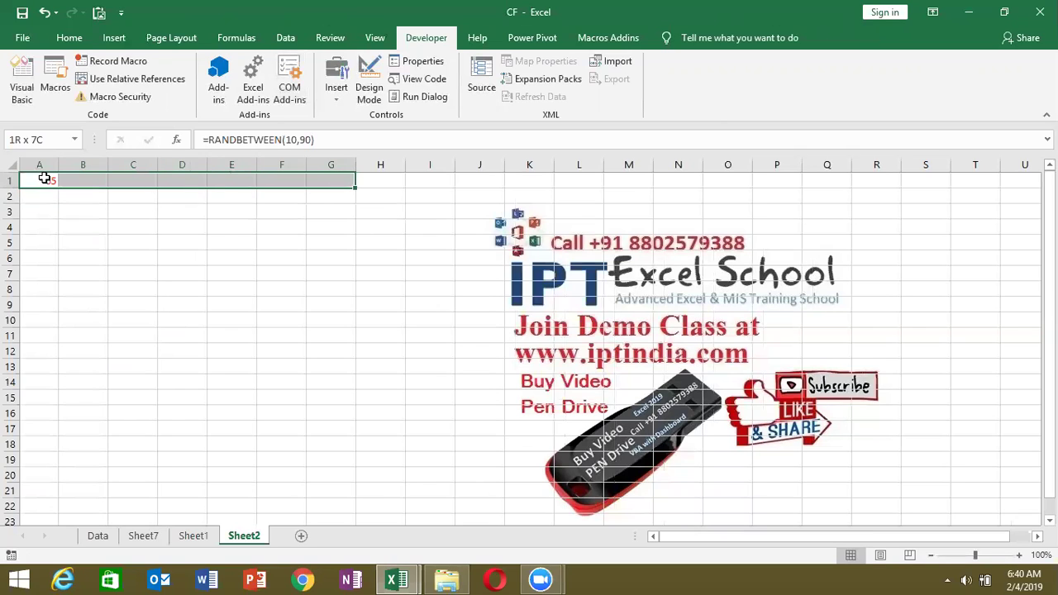
{"action": "key", "text": "shift+Down"}
{"action": "key", "text": "shift+Down"}
{"action": "key", "text": "shift+Down"}
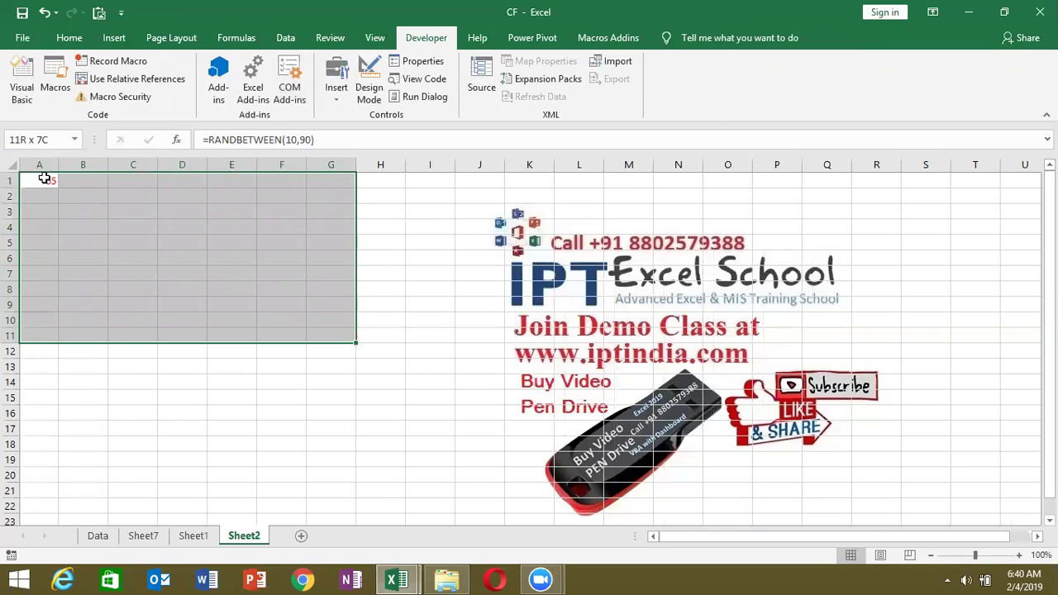
{"action": "key", "text": "ctrl+d"}
{"action": "key", "text": "ctrl+r"}
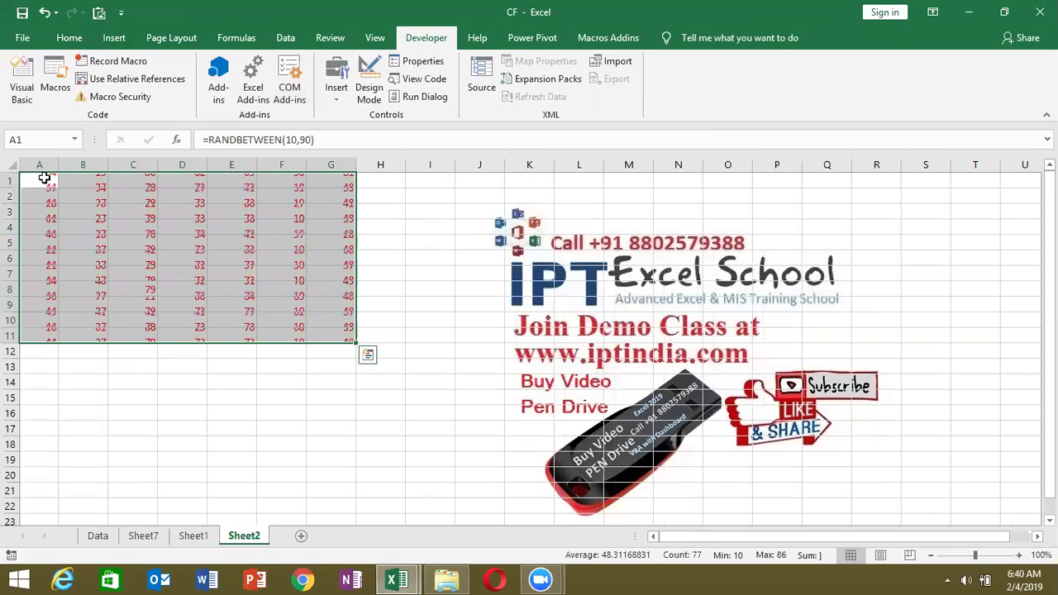
{"action": "key", "text": "ctrl+q"}
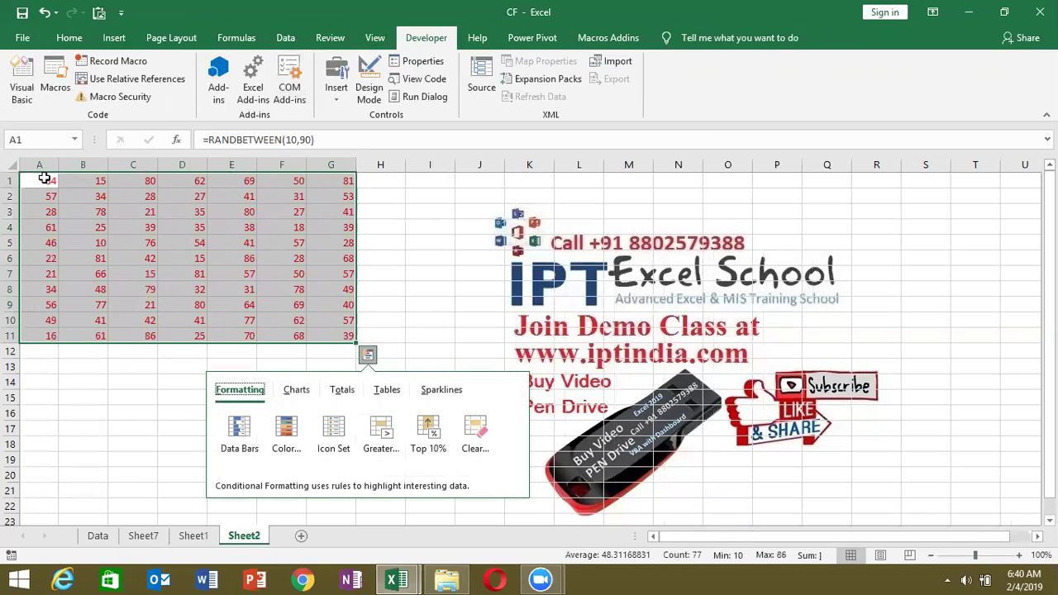
{"action": "key", "text": "Escape"}
{"action": "left_click", "coordinate": [44, 178]}
{"action": "left_click", "coordinate": [43, 179]}
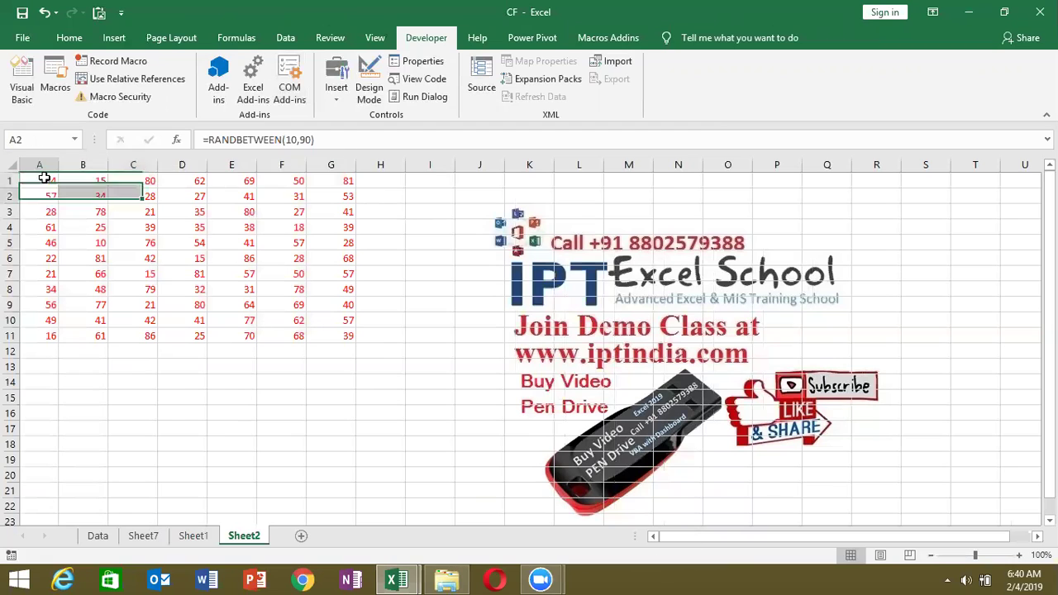
{"action": "key", "text": "ctrl+shift+Right"}
{"action": "key", "text": "ctrl+shift+Down"}
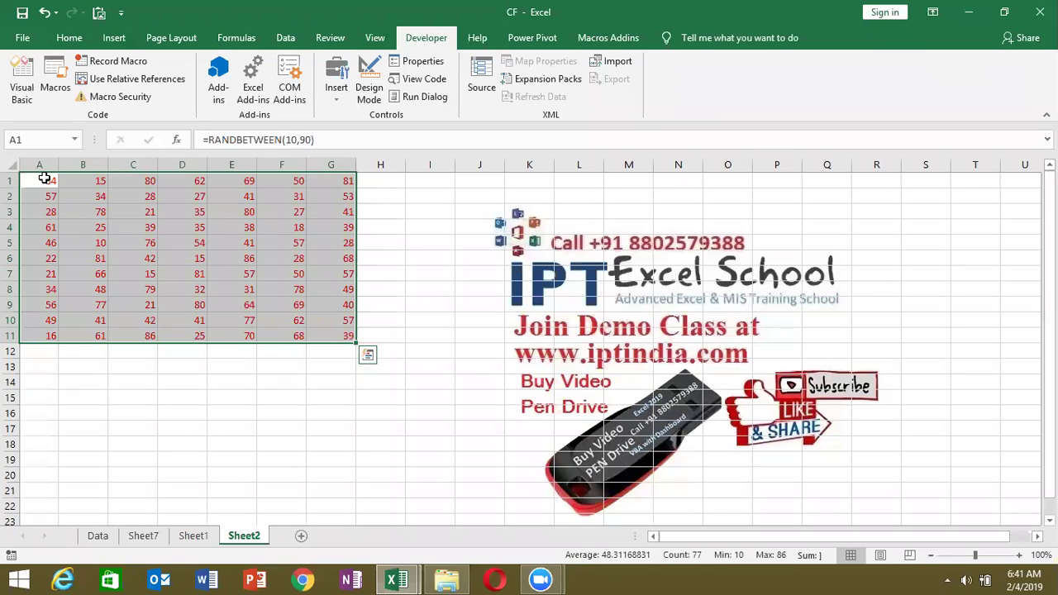
{"action": "left_click", "coordinate": [51, 186]}
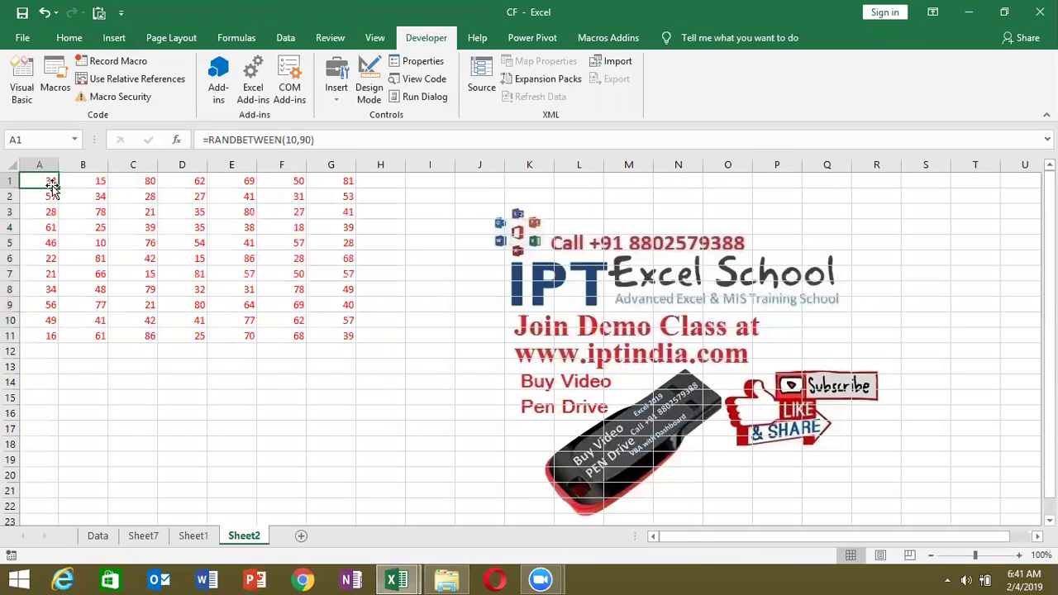
Write Range("A1:G11").Select in RR, checking the A1:G11 block with a test formula in E13.
{"action": "key", "text": "alt+Tab"}
{"action": "type", "text": "range("}
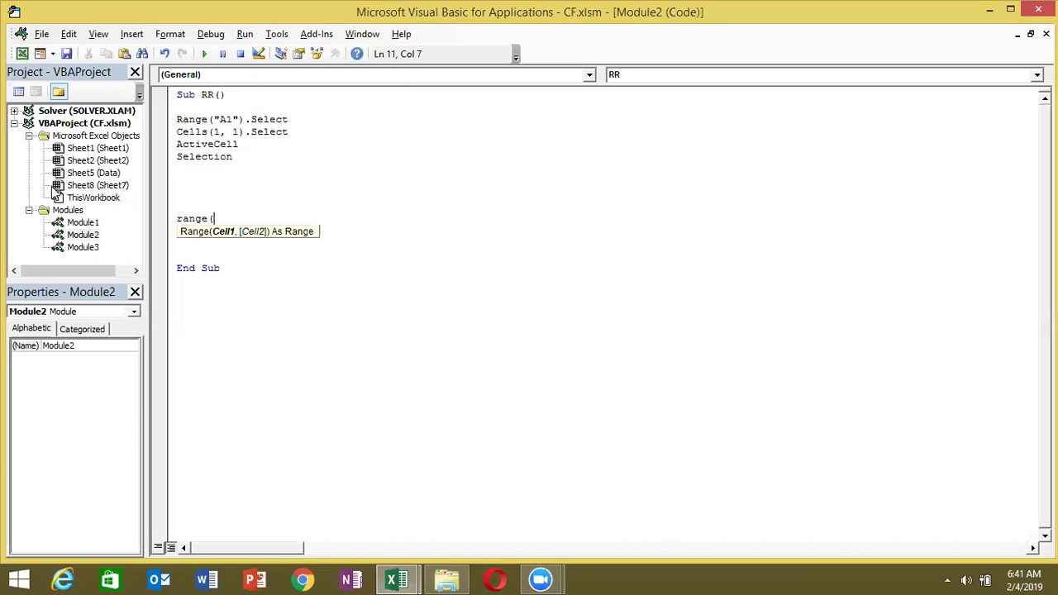
{"action": "type", "text": "\"A1\""}
{"action": "key", "text": "alt+Tab"}
{"action": "left_click", "coordinate": [247, 365]}
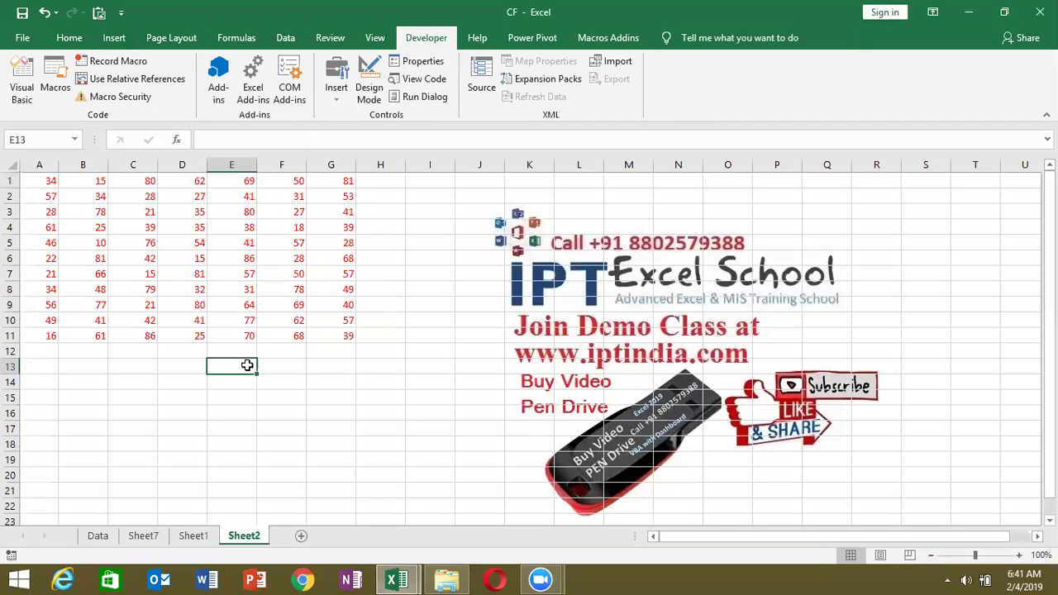
{"action": "type", "text": "="}
{"action": "left_click_drag", "start_coordinate": [47, 180], "coordinate": [345, 343]}
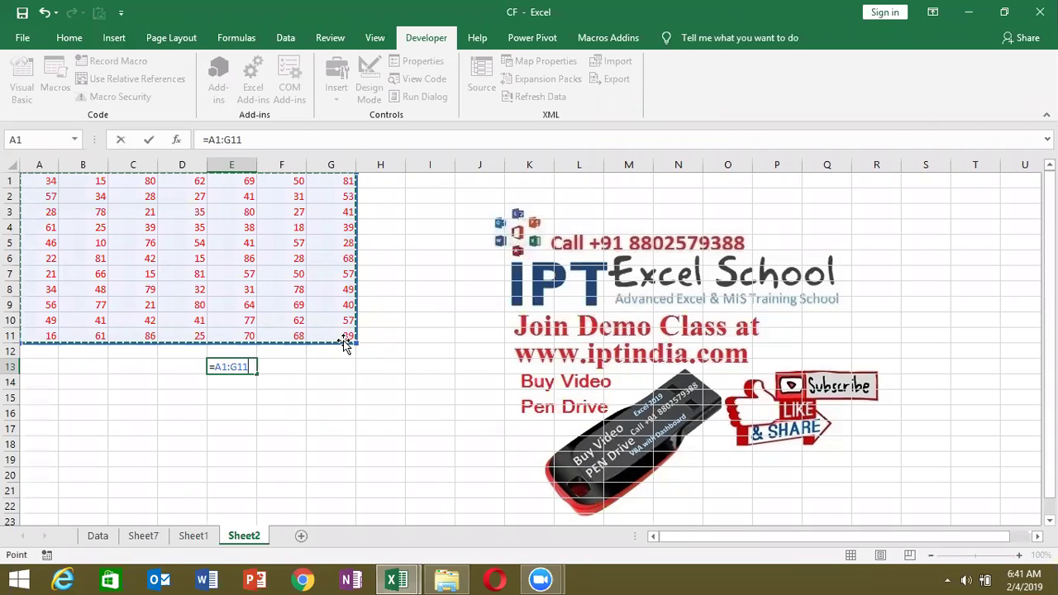
{"action": "key", "text": "Escape"}
{"action": "key", "text": "alt+F11"}
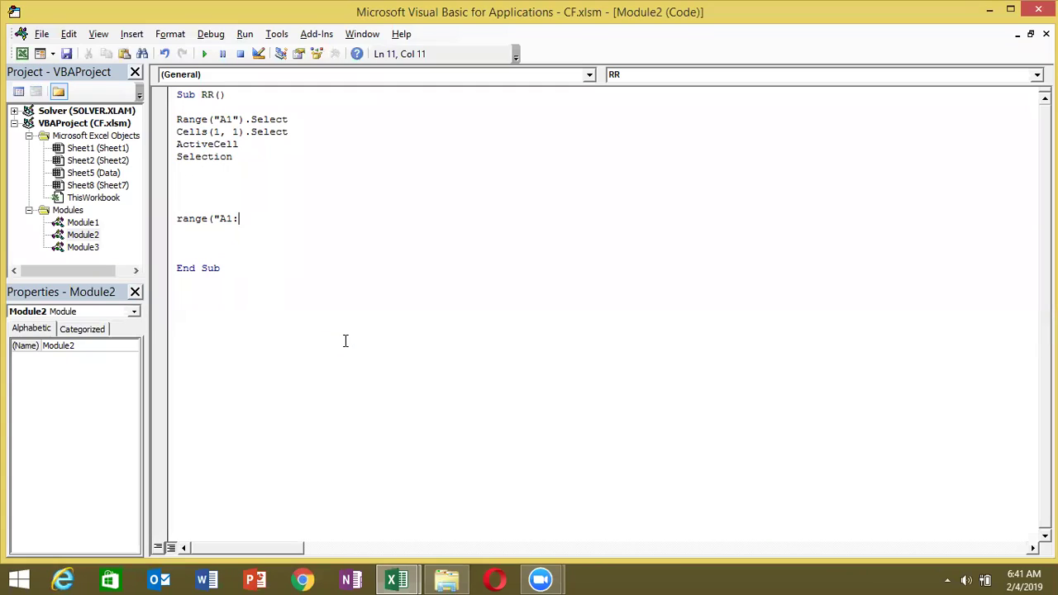
{"action": "type", "text": "G11\")."}
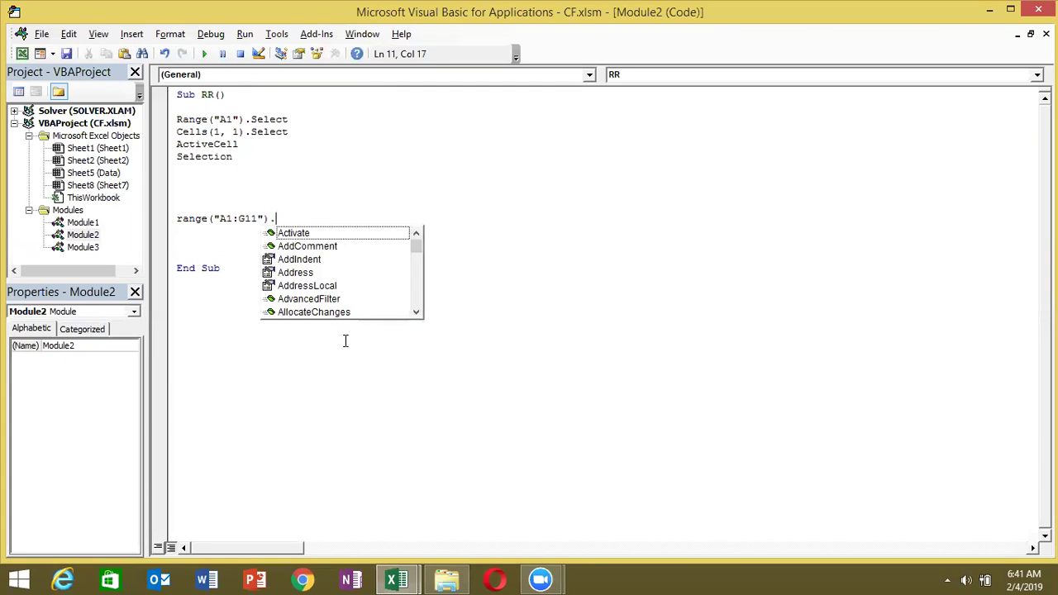
{"action": "type", "text": "se"}
{"action": "key", "text": "Return"}
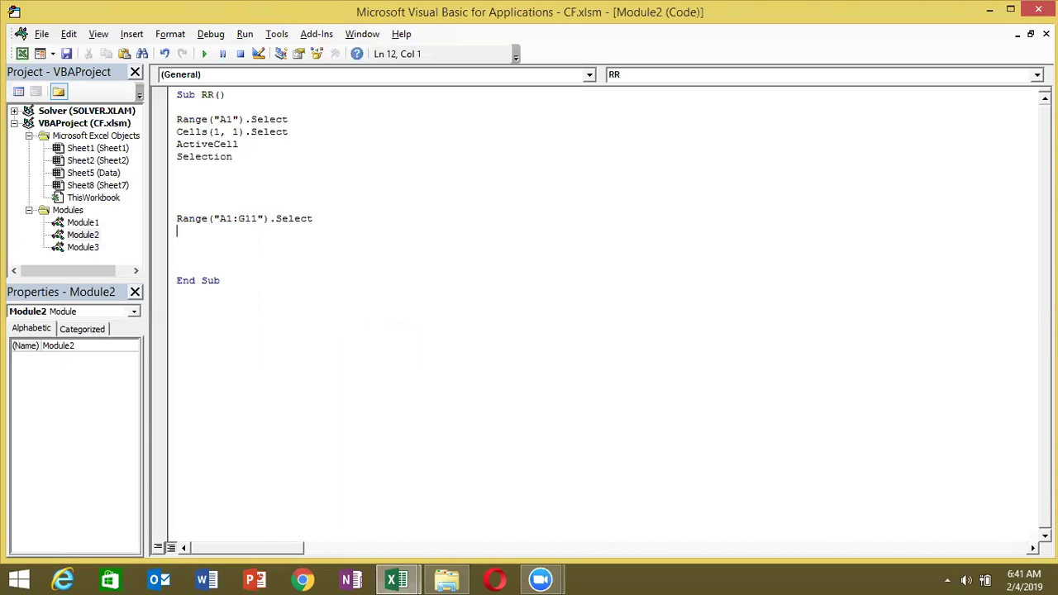
Select the A1:G11 block with Ctrl+Shift+arrows, then start a Range("A1", "G1").Select line.
{"action": "key", "text": "alt+F11"}
{"action": "key", "text": "ctrl+Up"}
{"action": "key", "text": "ctrl+Up"}
{"action": "key", "text": "ctrl+Left"}
{"action": "key", "text": "ctrl+shift+Right"}
{"action": "key", "text": "ctrl+shift+Down"}
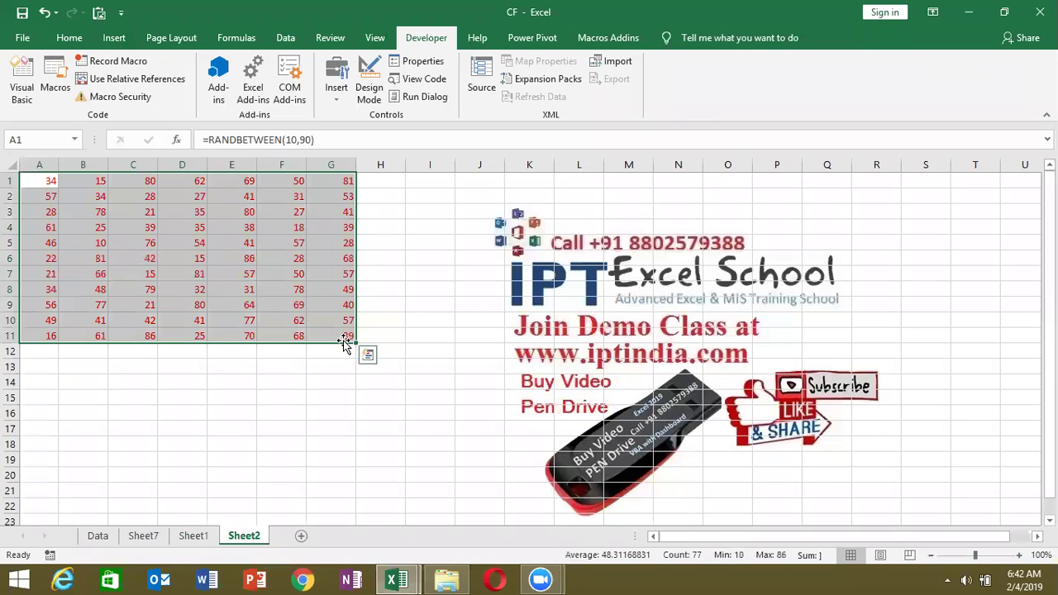
{"action": "key", "text": "alt+F11"}
{"action": "type", "text": "range(\"A1\",G1"}
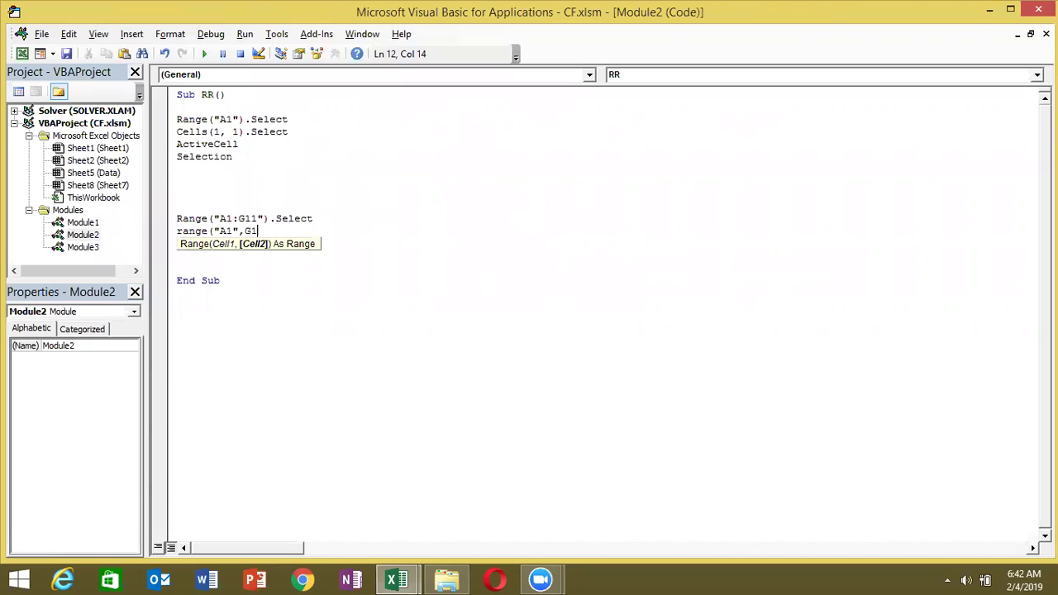
{"action": "key", "text": "BackSpace"}
{"action": "key", "text": "BackSpace"}
{"action": "type", "text": "\"G1\""}
{"action": "type", "text": ").sel"}
Complete Range("A1", "G1").Select, comparing it with an A1-to-G11 selection on Sheet2.
{"action": "key", "text": "Tab"}
{"action": "key", "text": "Return"}
{"action": "key", "text": "alt+F11"}
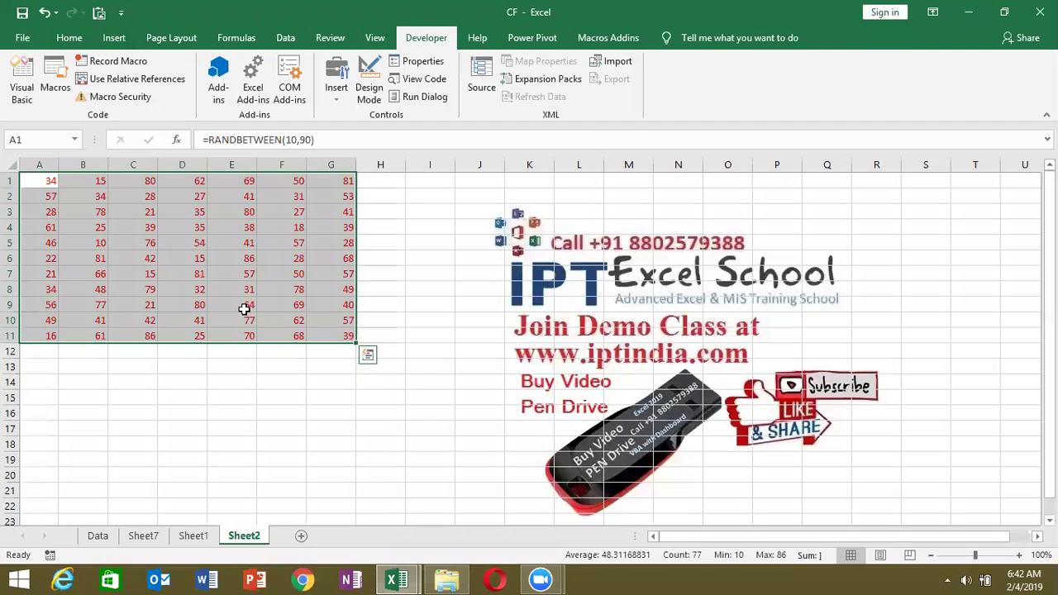
{"action": "left_click", "coordinate": [36, 177]}
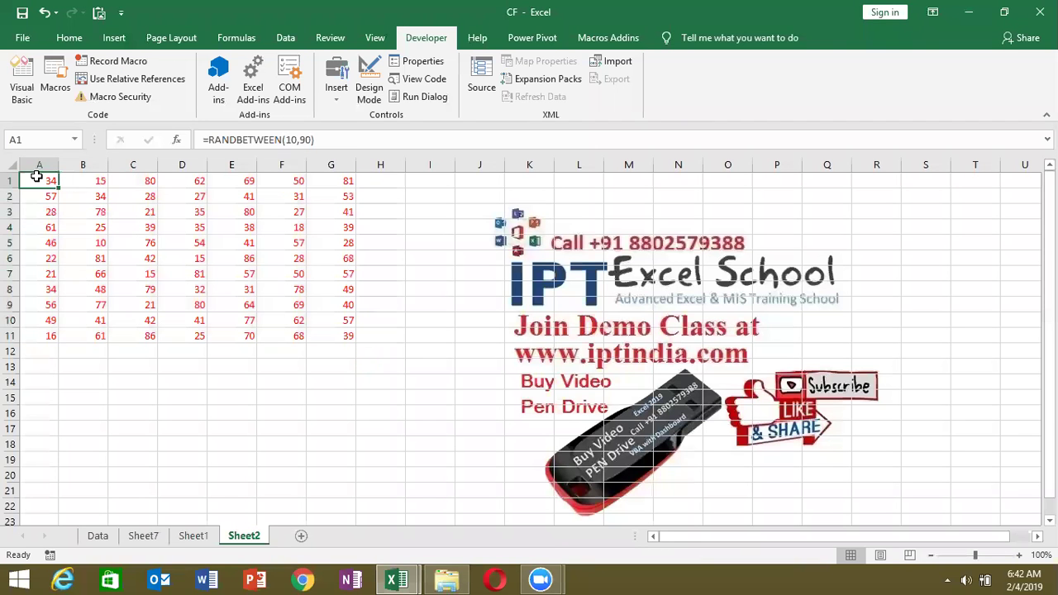
{"action": "left_click", "coordinate": [344, 333], "text": "shift"}
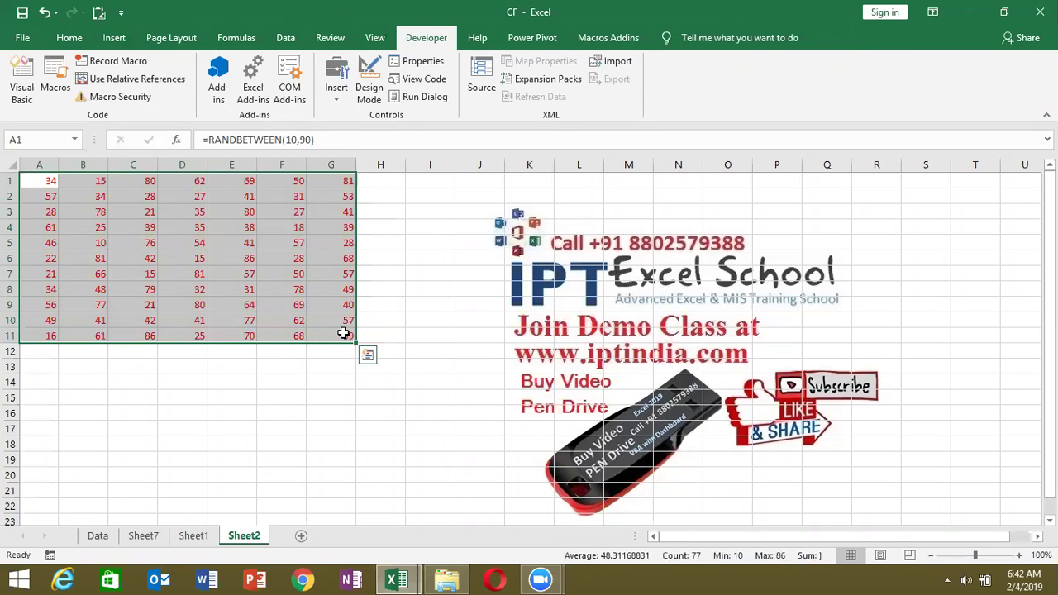
{"action": "key", "text": "alt+F11"}
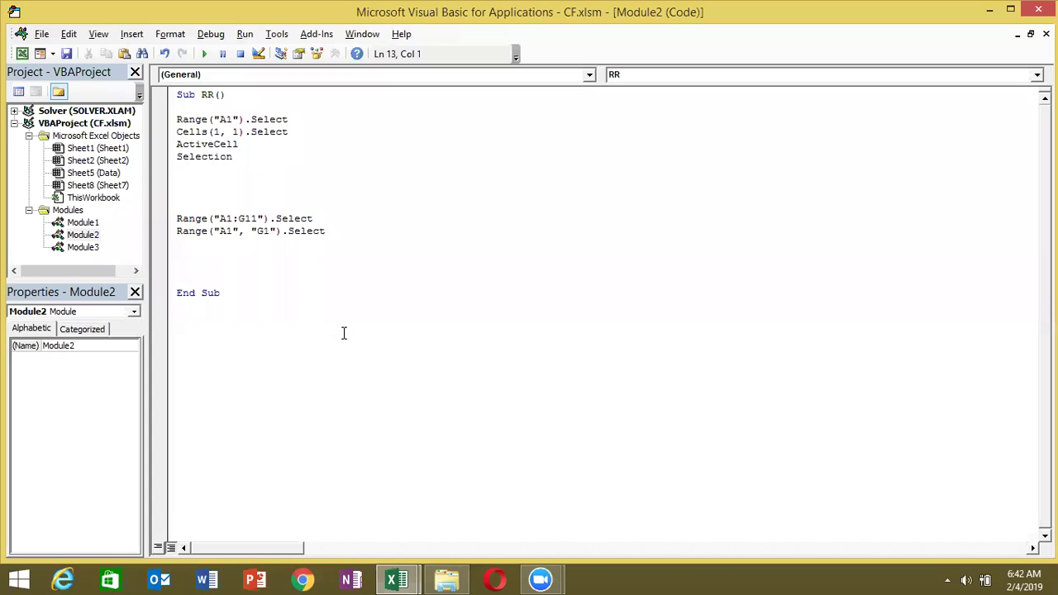
{"action": "key", "text": "shift+Down"}
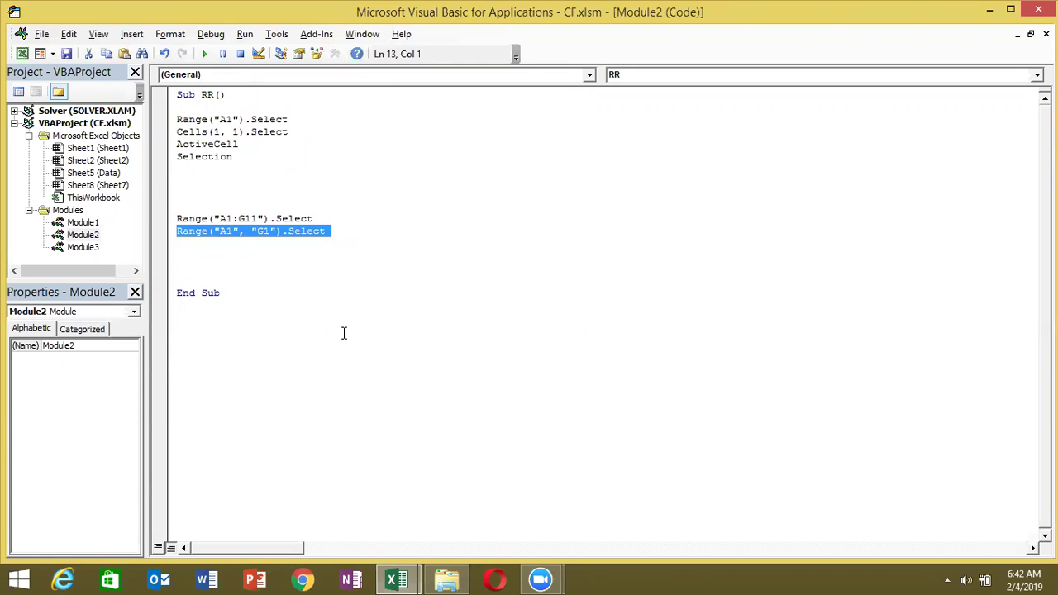
{"action": "key", "text": "shift+Up"}
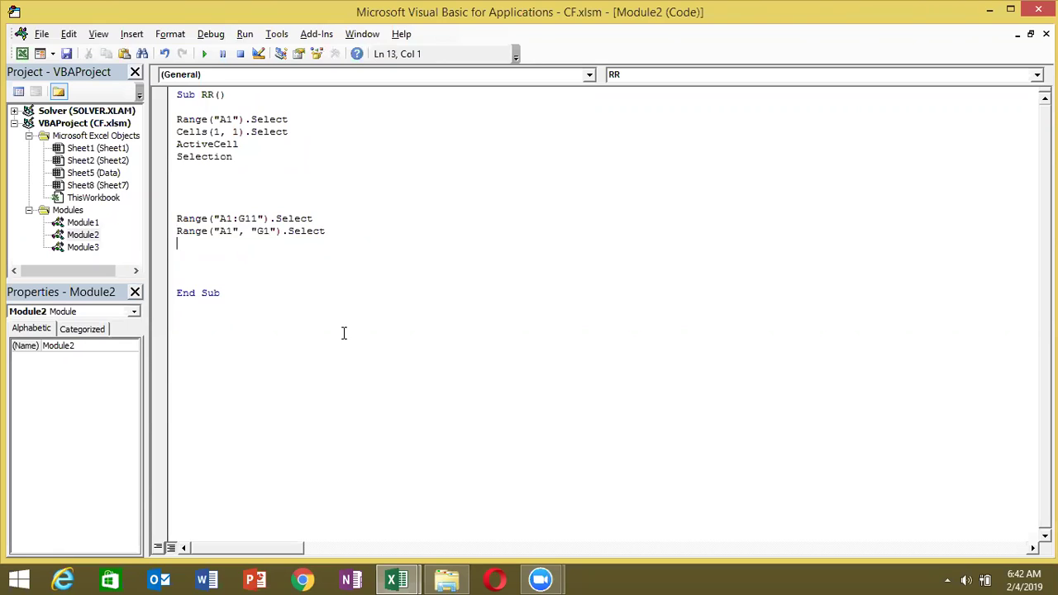
{"action": "key", "text": "shift+Down"}
{"action": "key", "text": "shift+Up"}
{"action": "key", "text": "shift+Up"}
{"action": "key", "text": "shift+Down"}
{"action": "key", "text": "shift+Down"}
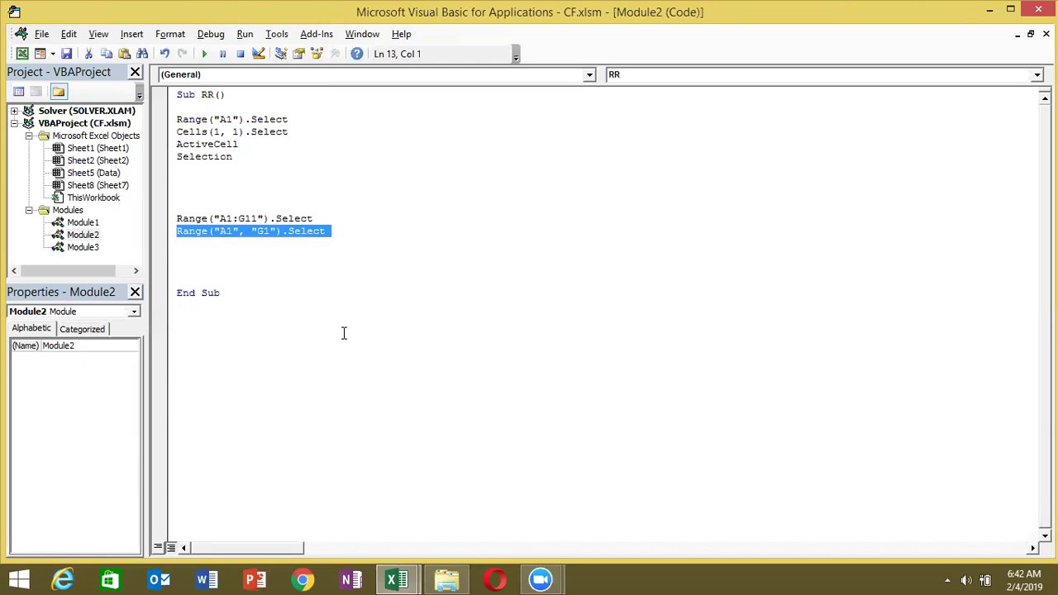
{"action": "key", "text": "Right"}
Select C4:D4 plus cells F3 and F5 as one non-contiguous selection.
{"action": "key", "text": "alt+F11"}
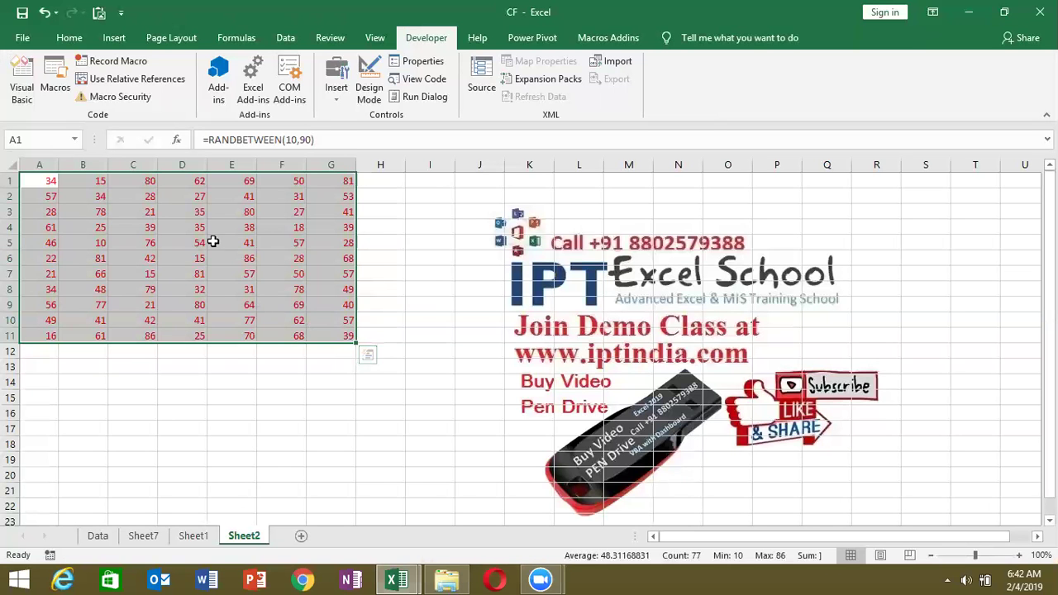
{"action": "left_click_drag", "start_coordinate": [190, 227], "coordinate": [140, 227]}
{"action": "left_click", "coordinate": [270, 211], "text": "ctrl"}
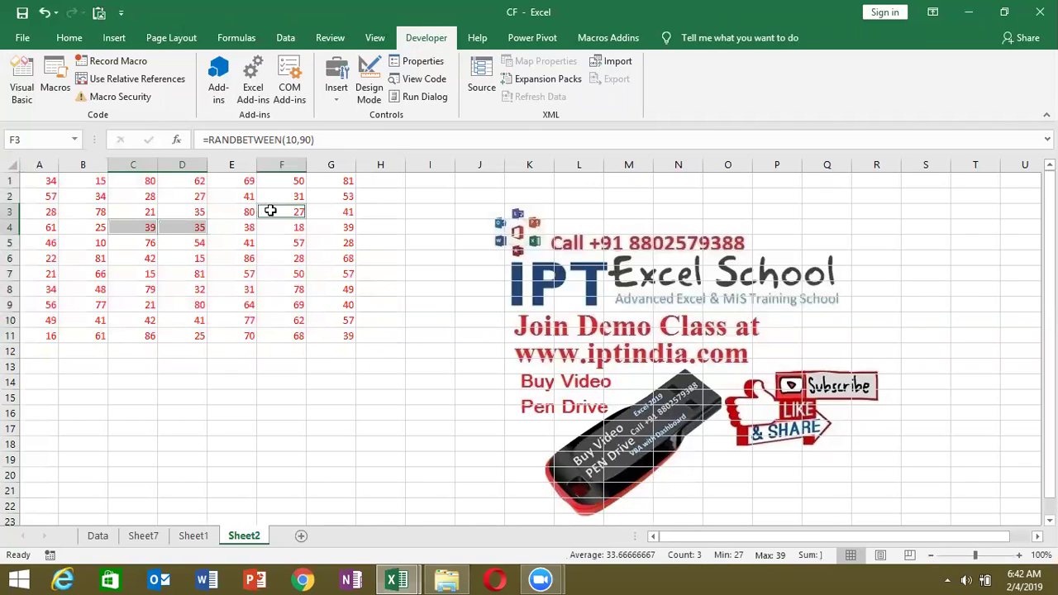
{"action": "left_click", "coordinate": [275, 242], "text": "ctrl"}
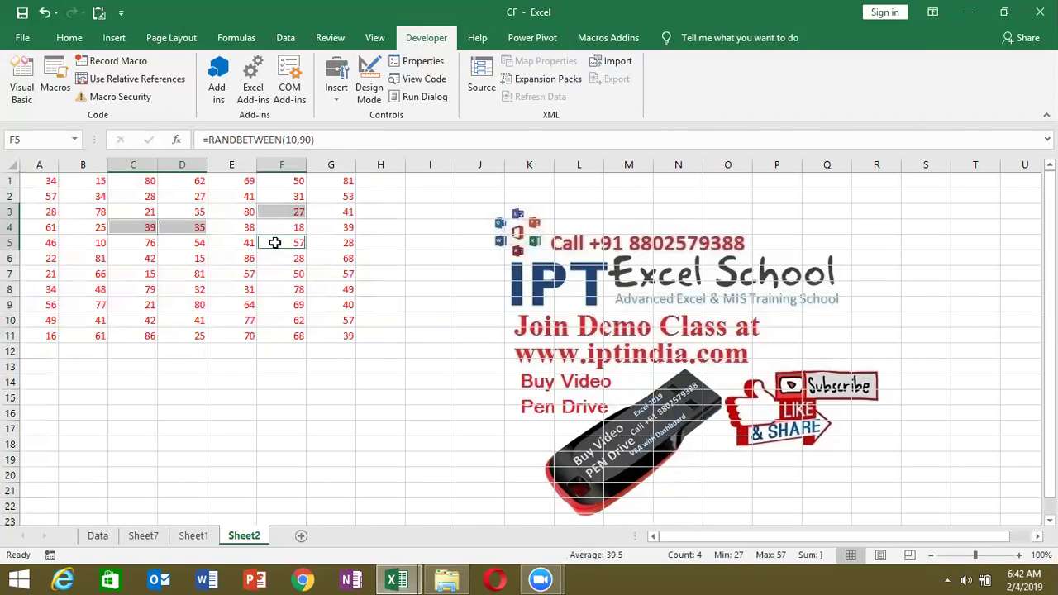
Type Range("A1,C5,D3").Select below the G1 line, fixing a typo.
{"action": "key", "text": "alt+F11"}
{"action": "type", "text": "rag"}
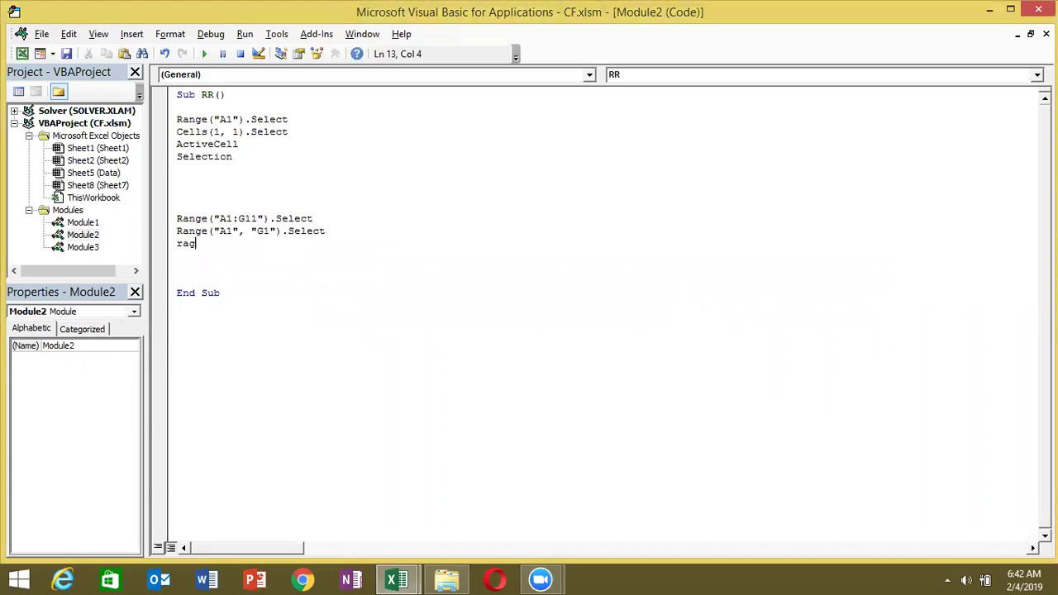
{"action": "key", "text": "BackSpace"}
{"action": "type", "text": "nge("}
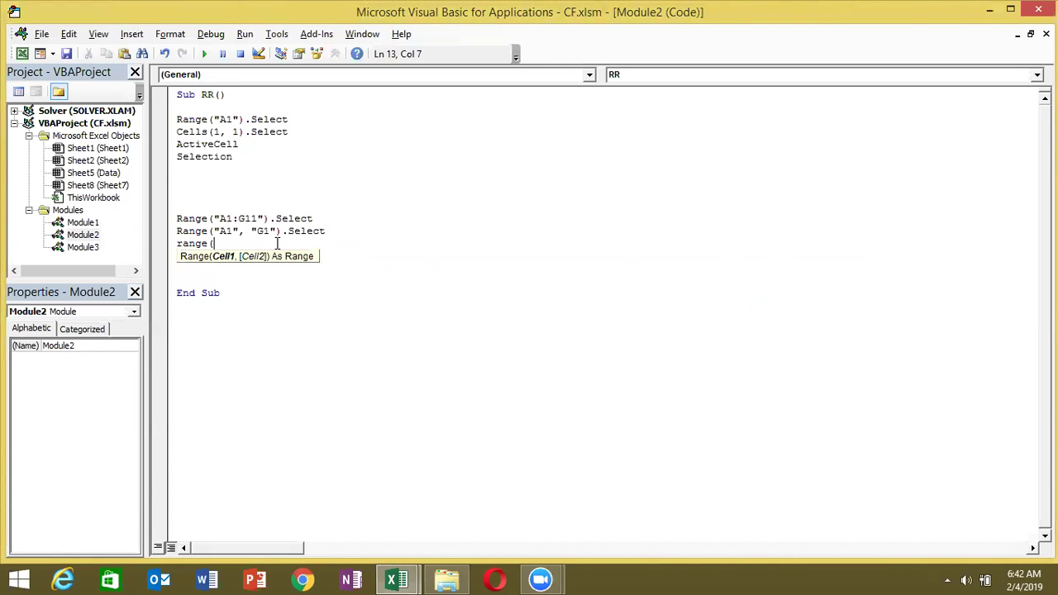
{"action": "type", "text": "\"A"}
{"action": "type", "text": "1,C"}
{"action": "type", "text": "5,D3"}
{"action": "type", "text": "\")"}
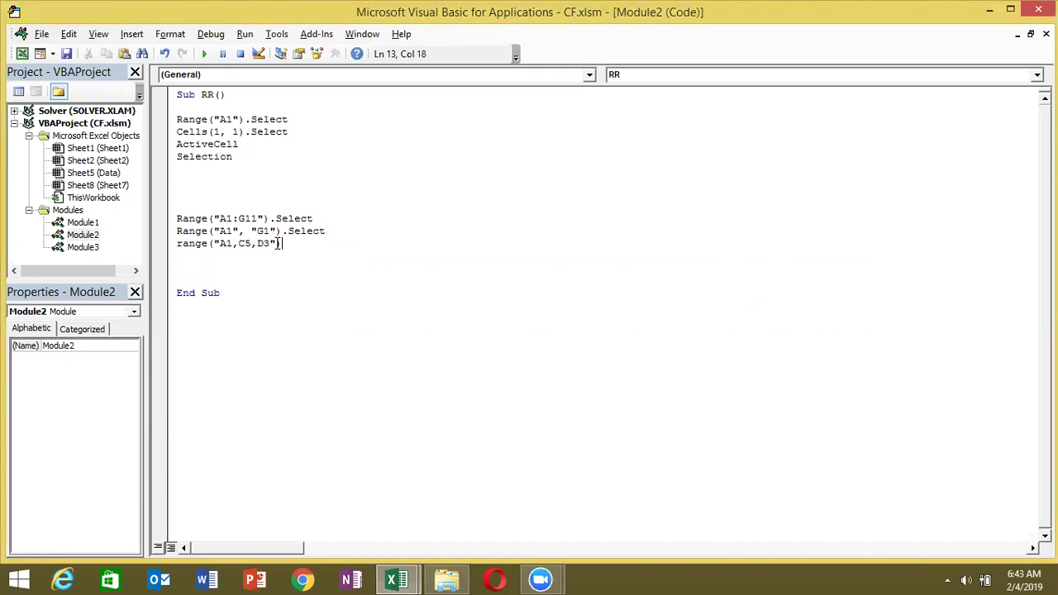
{"action": "type", "text": ".se"}
{"action": "key", "text": "Return"}
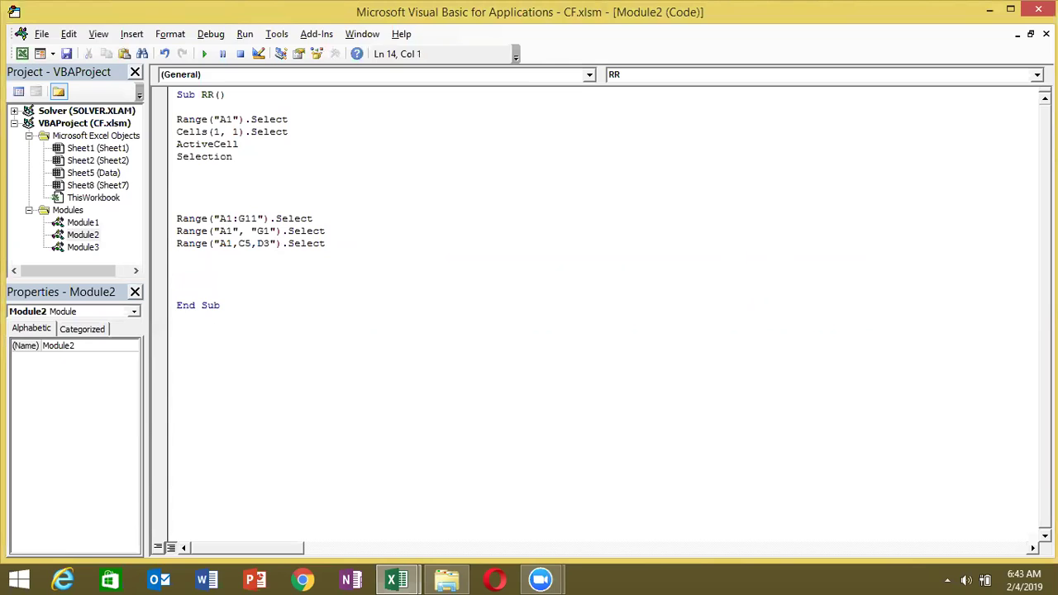
Highlight the A1:G11, A1-to-G1 and A1,C5,D3 lines to compare, then add a blank line before End Sub.
{"action": "key", "text": "Up"}
{"action": "key", "text": "Up"}
{"action": "key", "text": "Up"}
{"action": "key", "text": "shift+Down"}
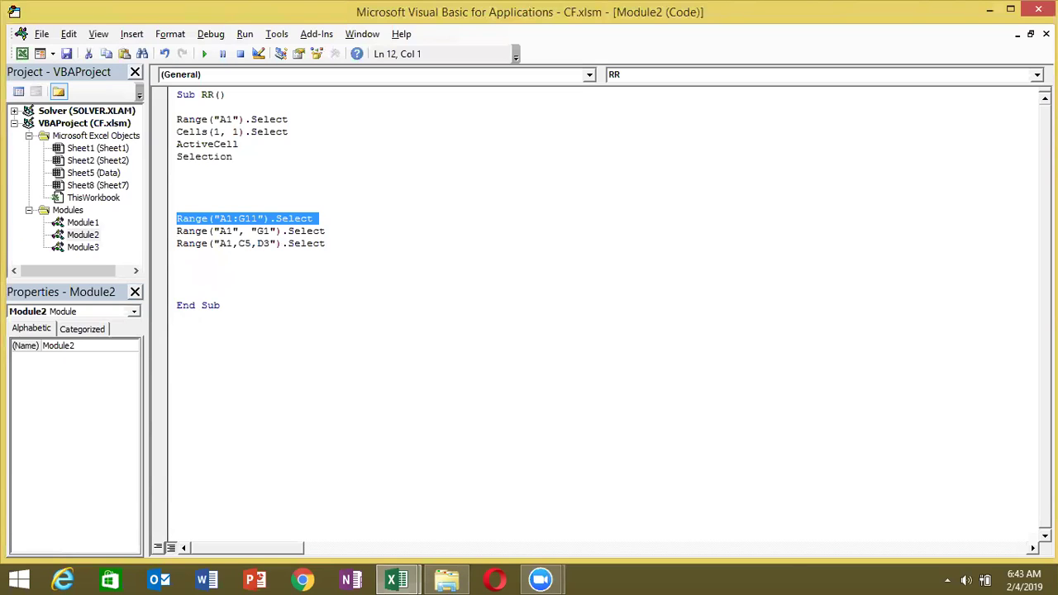
{"action": "key", "text": "Right"}
{"action": "key", "text": "shift+Down"}
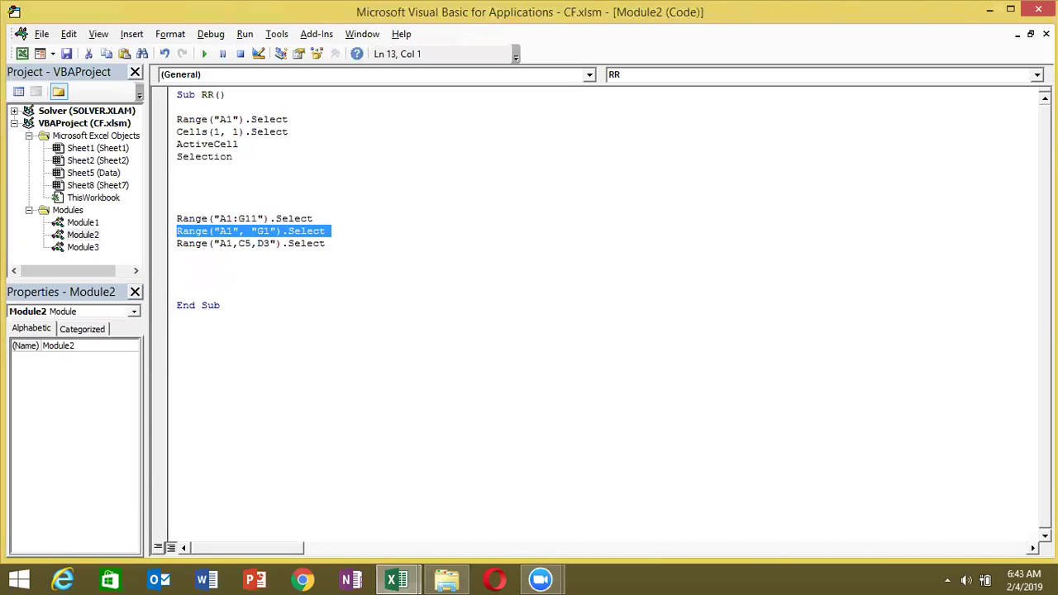
{"action": "key", "text": "Right"}
{"action": "key", "text": "shift+Down"}
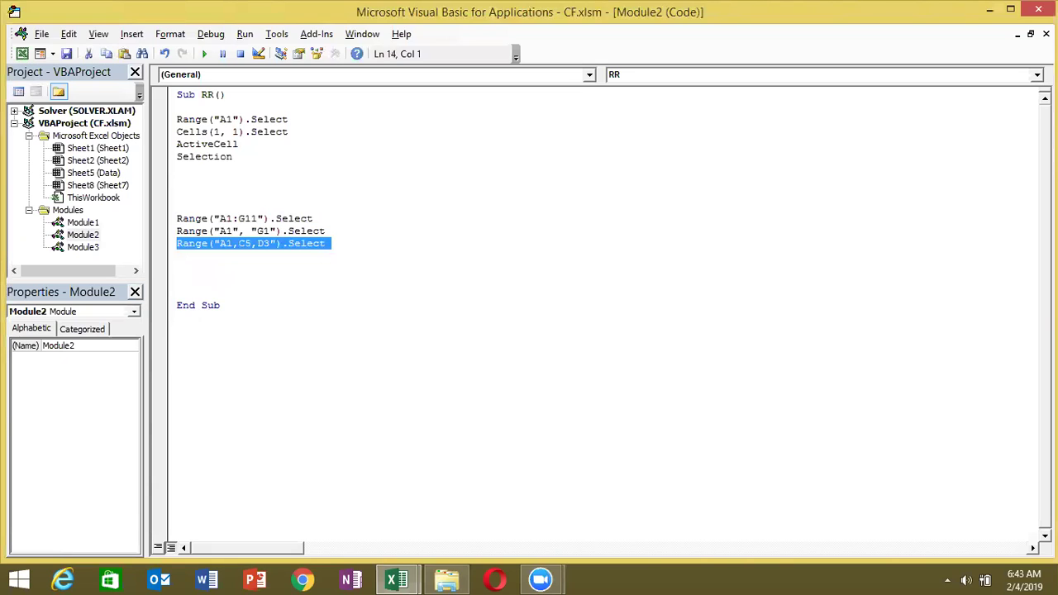
{"action": "key", "text": "Up"}
{"action": "key", "text": "Up"}
{"action": "key", "text": "Up"}
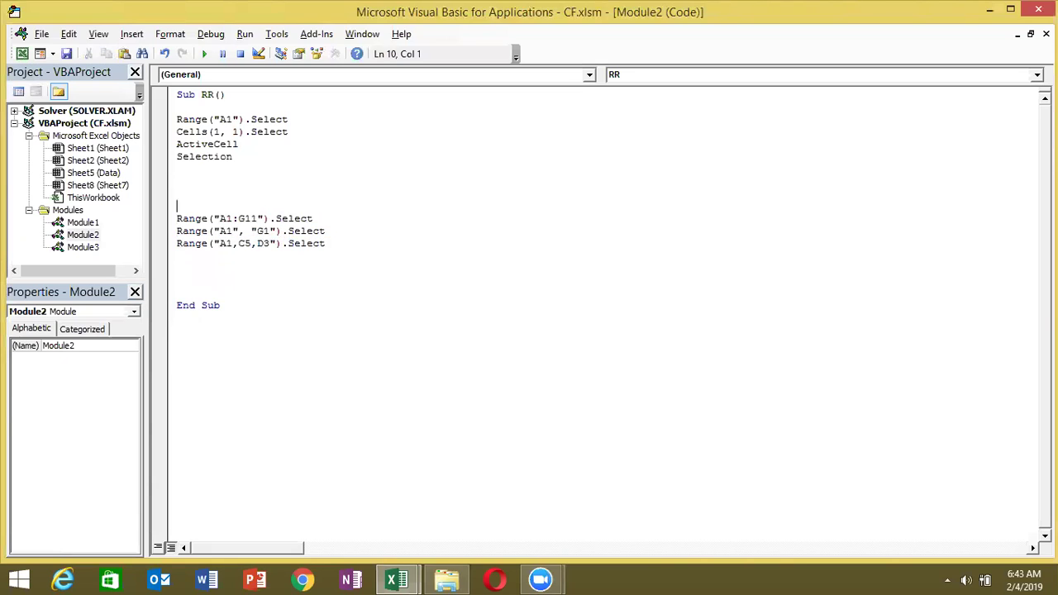
{"action": "key", "text": "shift+Down"}
{"action": "key", "text": "shift+Down"}
{"action": "key", "text": "shift+Down"}
{"action": "key", "text": "Right"}
{"action": "key", "text": "Down"}
{"action": "key", "text": "Return"}
{"action": "key", "text": "alt+F11"}
Confirm with Ctrl+A that the data forms one A1:G11 block, then make D3 the active cell.
{"action": "key", "text": "Right"}
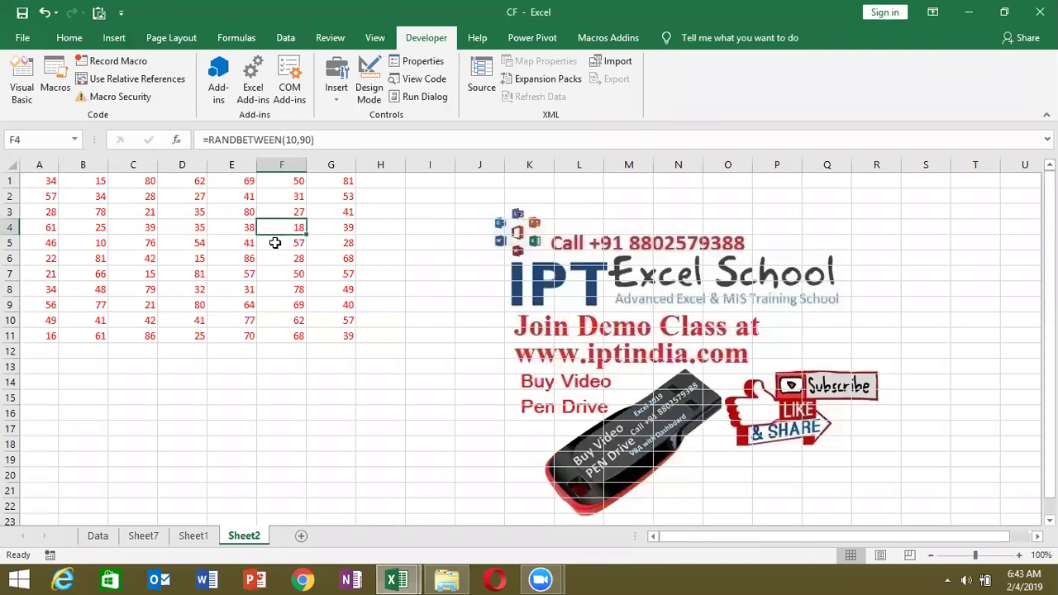
{"action": "key", "text": "Left"}
{"action": "key", "text": "Left"}
{"action": "key", "text": "Left"}
{"action": "key", "text": "Left"}
{"action": "key", "text": "ctrl+a"}
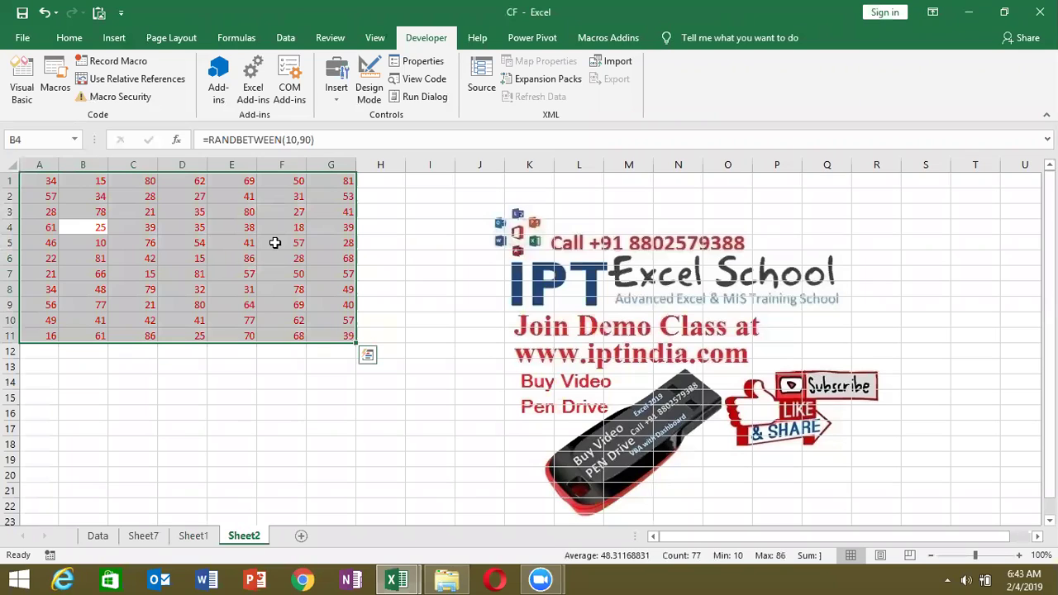
{"action": "key", "text": "Up"}
{"action": "key", "text": "alt+F11"}
{"action": "type", "text": "rag"}
{"action": "key", "text": "BackSpace"}
{"action": "key", "text": "BackSpace"}
{"action": "key", "text": "BackSpace"}
{"action": "key", "text": "BackSpace"}
{"action": "key", "text": "alt+F11"}
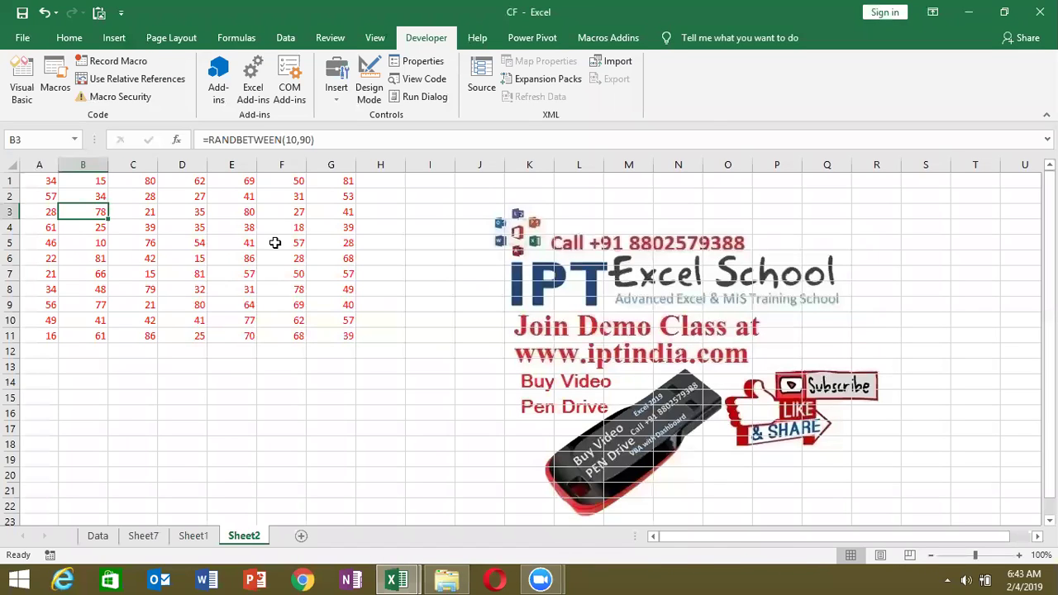
{"action": "key", "text": "ctrl+a"}
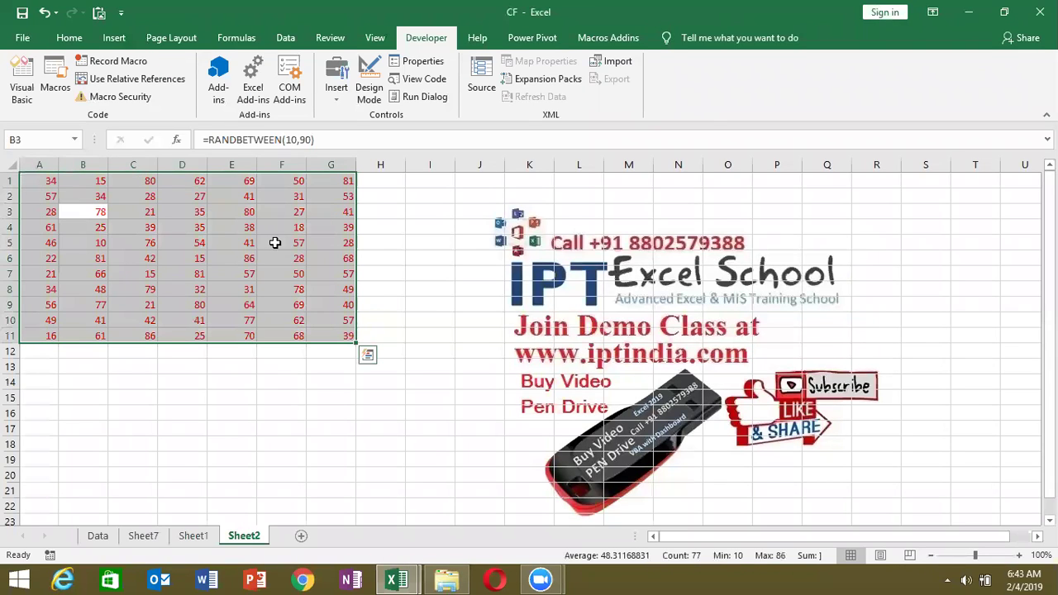
{"action": "left_click", "coordinate": [185, 214]}
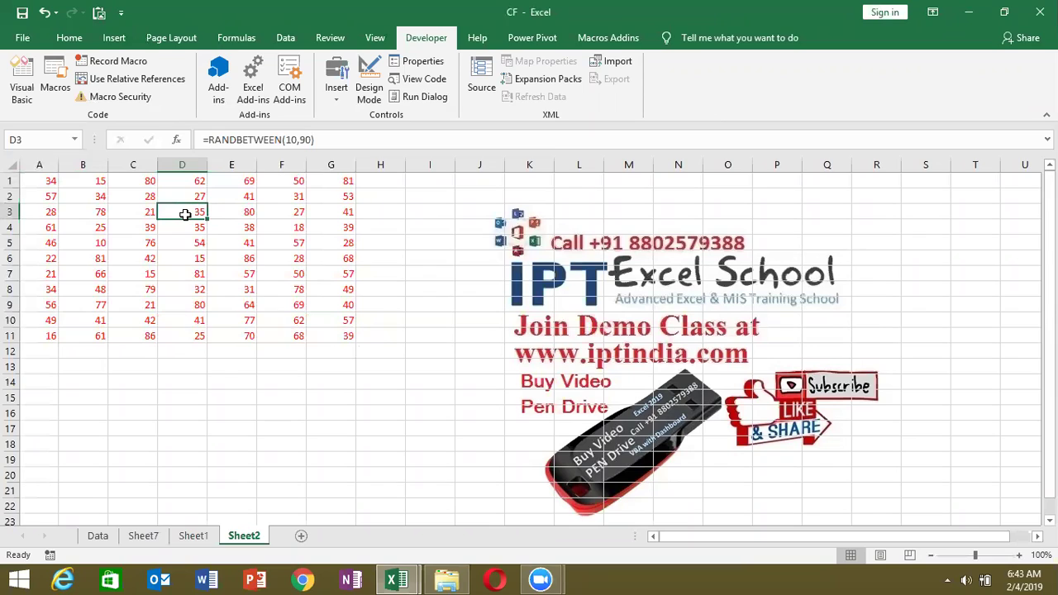
Begin a new RR line reading range("A1").cu.
{"action": "key", "text": "alt+F11"}
{"action": "type", "text": "range(:"}
{"action": "key", "text": "Escape"}
{"action": "key", "text": "BackSpace"}
{"action": "type", "text": "\"A1\").c"}
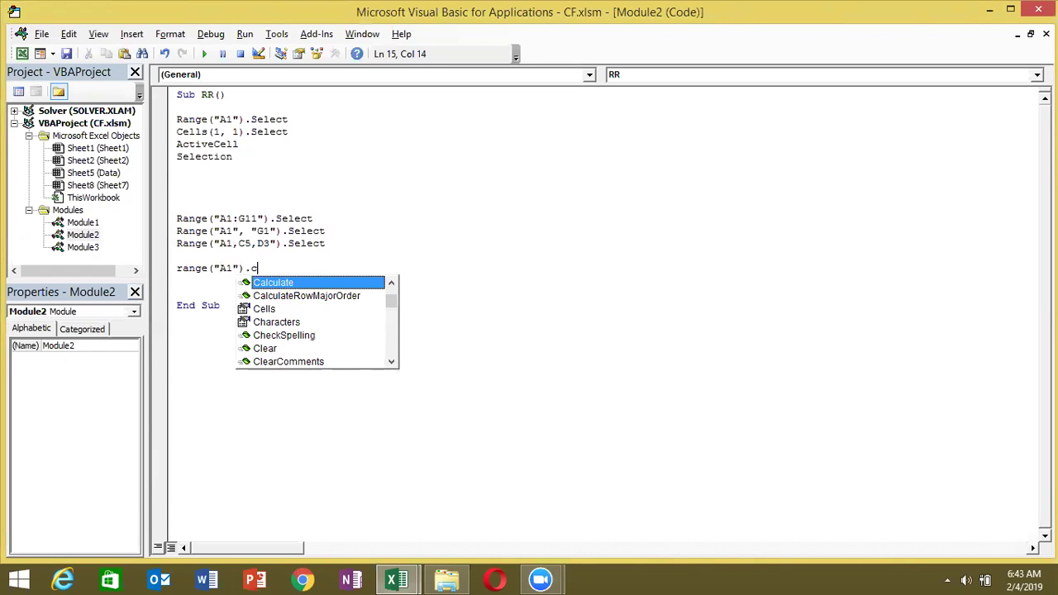
{"action": "type", "text": "u"}
Complete the line as Range("A1").CurrentRegion.Select, replacing an initial Activate.
{"action": "key", "text": "Down"}
{"action": "key", "text": "Tab"}
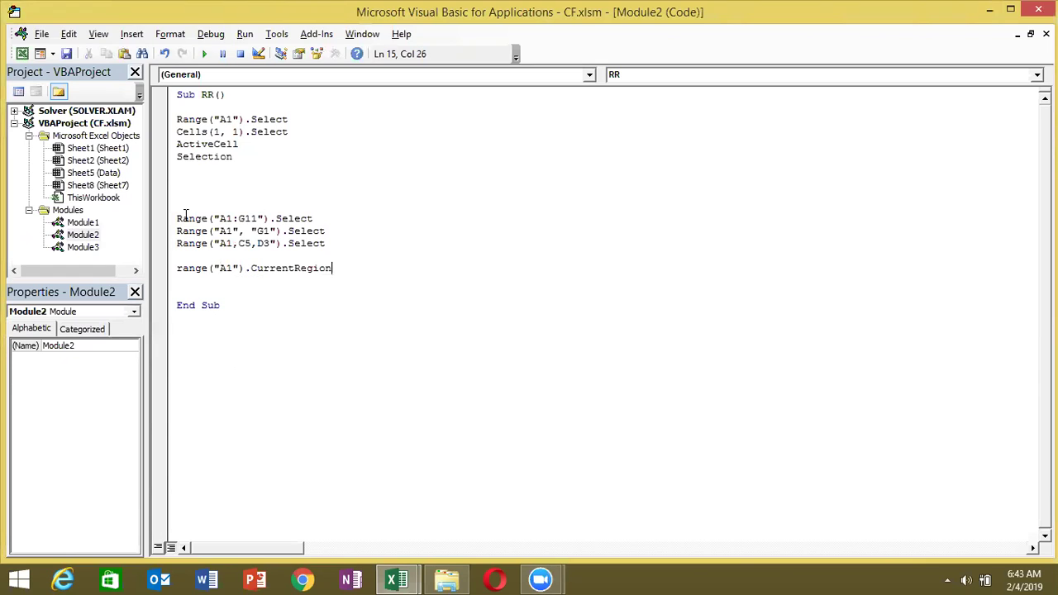
{"action": "type", "text": "."}
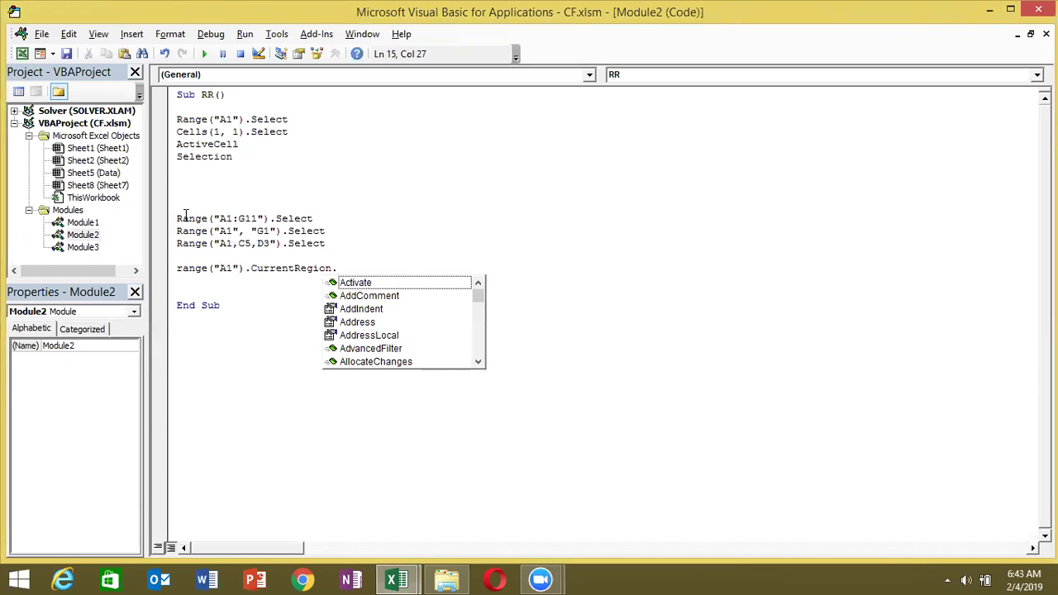
{"action": "key", "text": "Down"}
{"action": "key", "text": "Tab"}
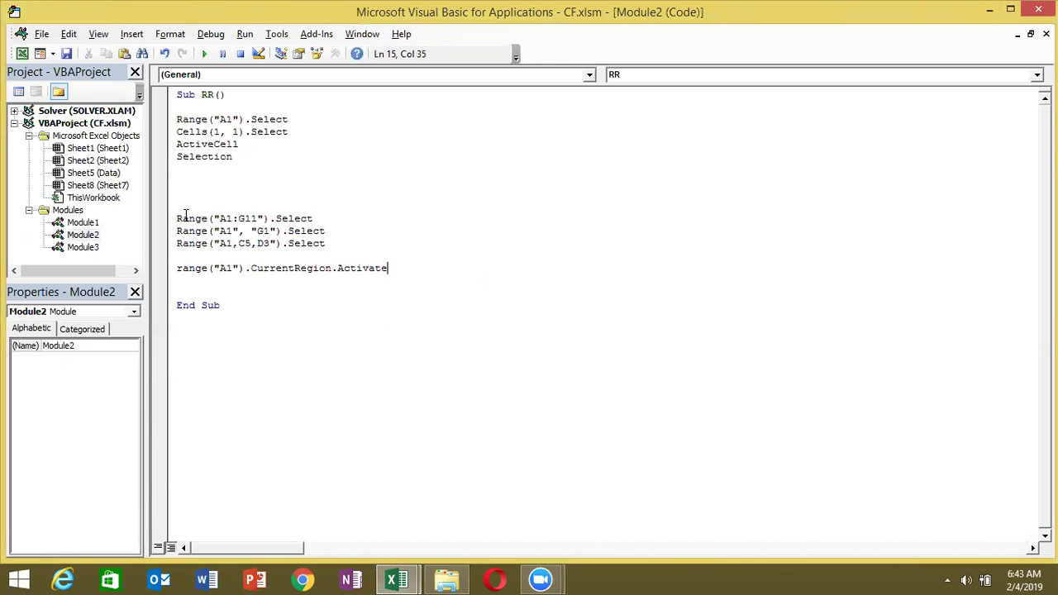
{"action": "key", "text": "Return"}
{"action": "key", "text": "alt+F11"}
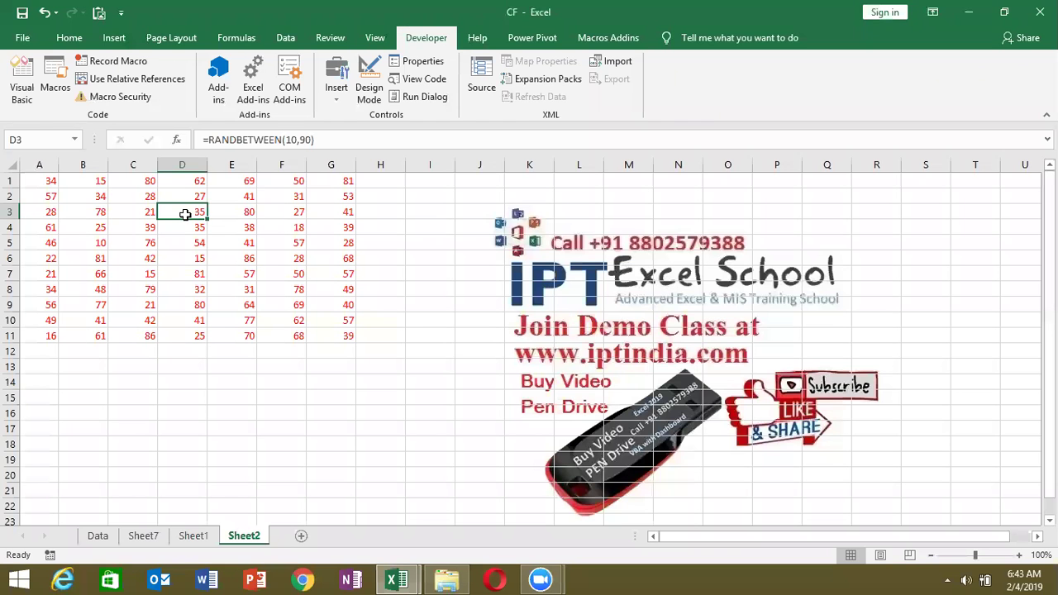
{"action": "key", "text": "alt+F11"}
{"action": "key", "text": "BackSpace"}
{"action": "key", "text": "BackSpace"}
{"action": "key", "text": "BackSpace"}
{"action": "key", "text": "BackSpace"}
{"action": "key", "text": "BackSpace"}
{"action": "key", "text": "BackSpace"}
{"action": "key", "text": "BackSpace"}
{"action": "key", "text": "BackSpace"}
{"action": "key", "text": "BackSpace"}
{"action": "type", "text": ".se"}
{"action": "key", "text": "Return"}
On Sheet2, compare the Ctrl+A current region with selecting the entire sheet.
{"action": "key", "text": "alt+F11"}
{"action": "key", "text": "ctrl+a"}
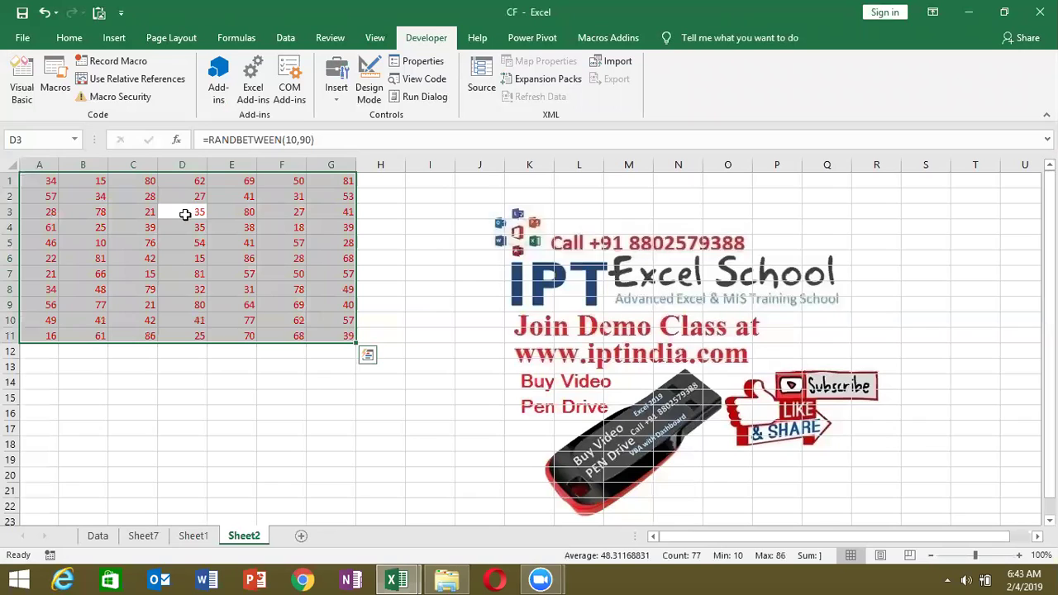
{"action": "key", "text": "Up"}
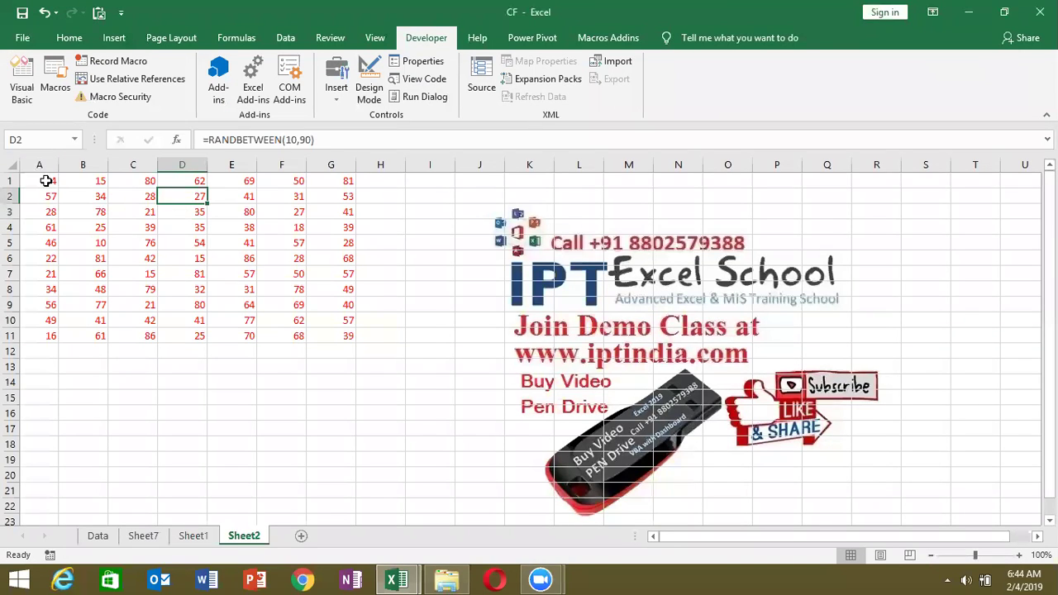
{"action": "double_click", "coordinate": [49, 181]}
{"action": "key", "text": "Escape"}
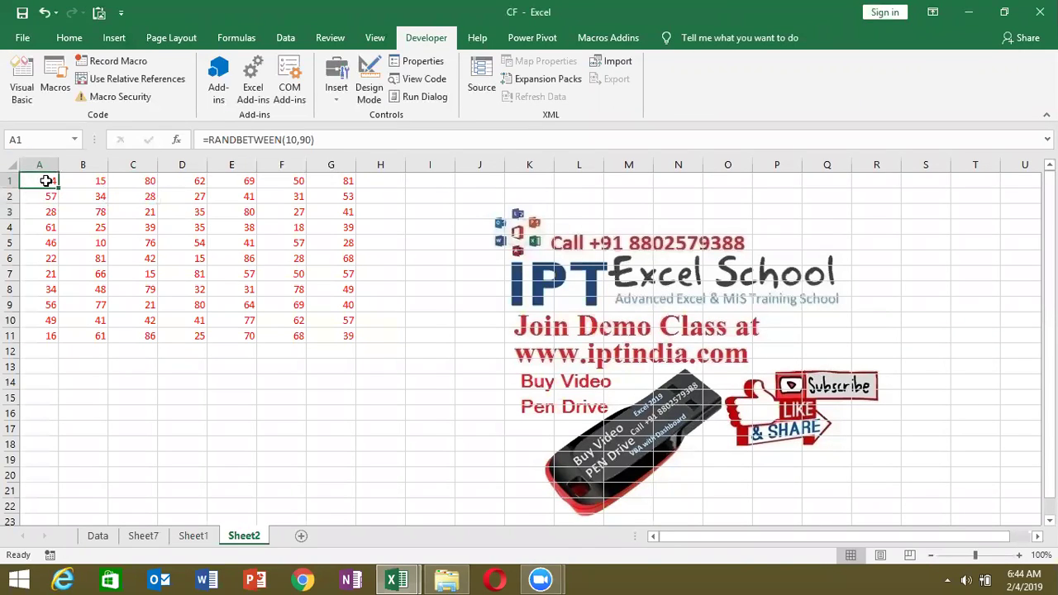
{"action": "key", "text": "ctrl+a"}
{"action": "key", "text": "ctrl+a"}
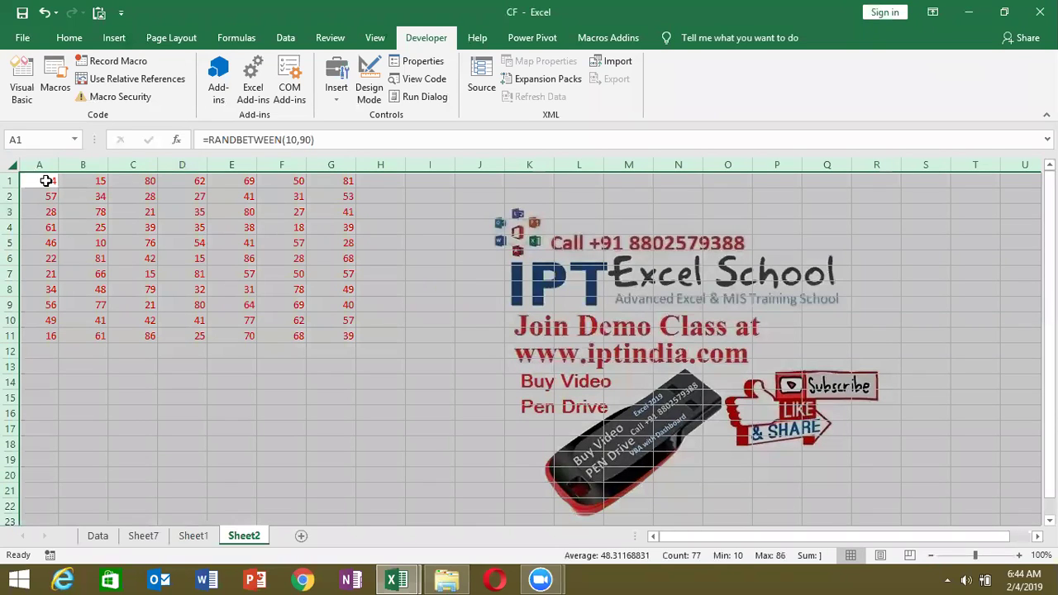
{"action": "left_click", "coordinate": [47, 191]}
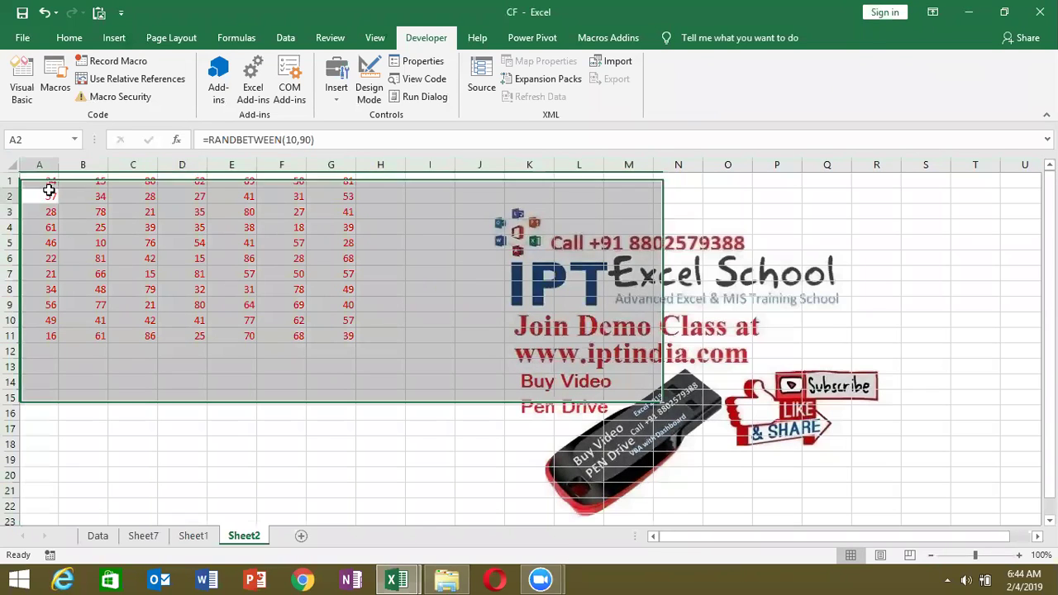
{"action": "left_click", "coordinate": [12, 165]}
Add a Cells.Select line to the RR macro after the CurrentRegion line.
{"action": "key", "text": "alt+F11"}
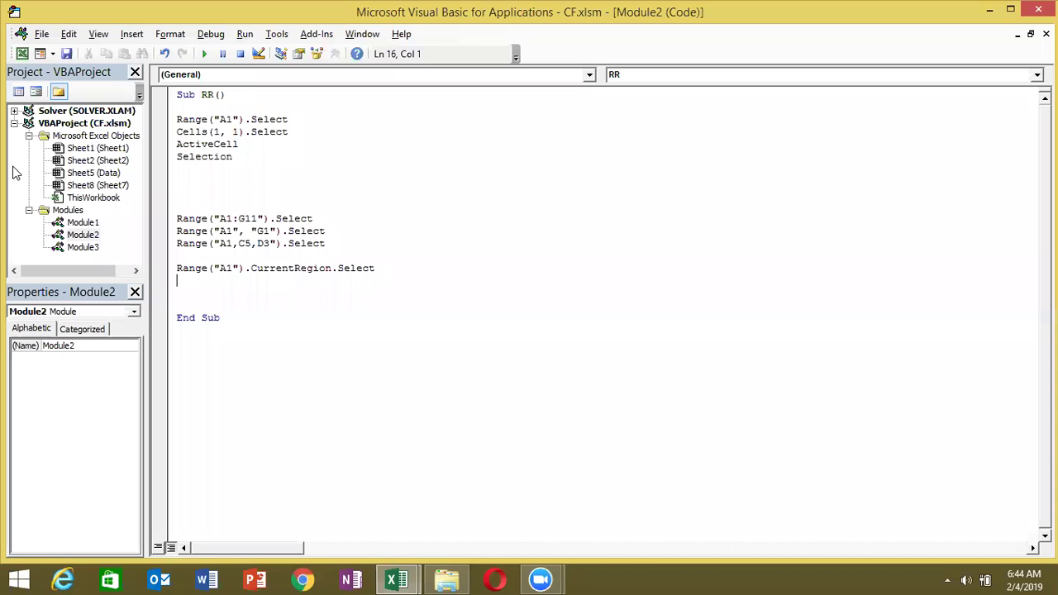
{"action": "type", "text": "cells.se"}
{"action": "key", "text": "Tab"}
{"action": "key", "text": "Return"}
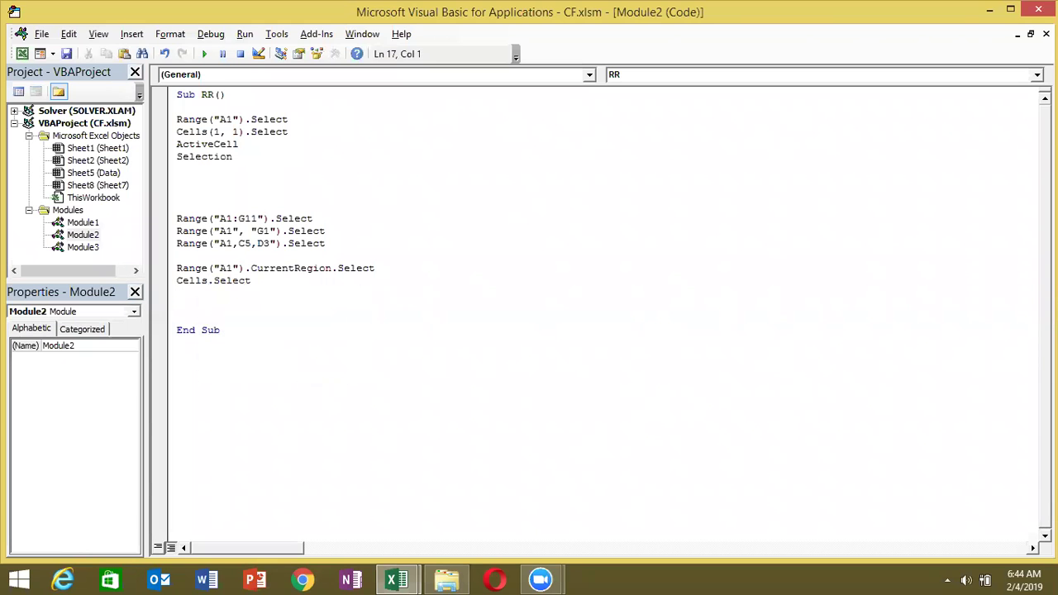
Compare with Sheet2, add blank lines above End Sub, then move the active cell to H2.
{"action": "key", "text": "alt+F11"}
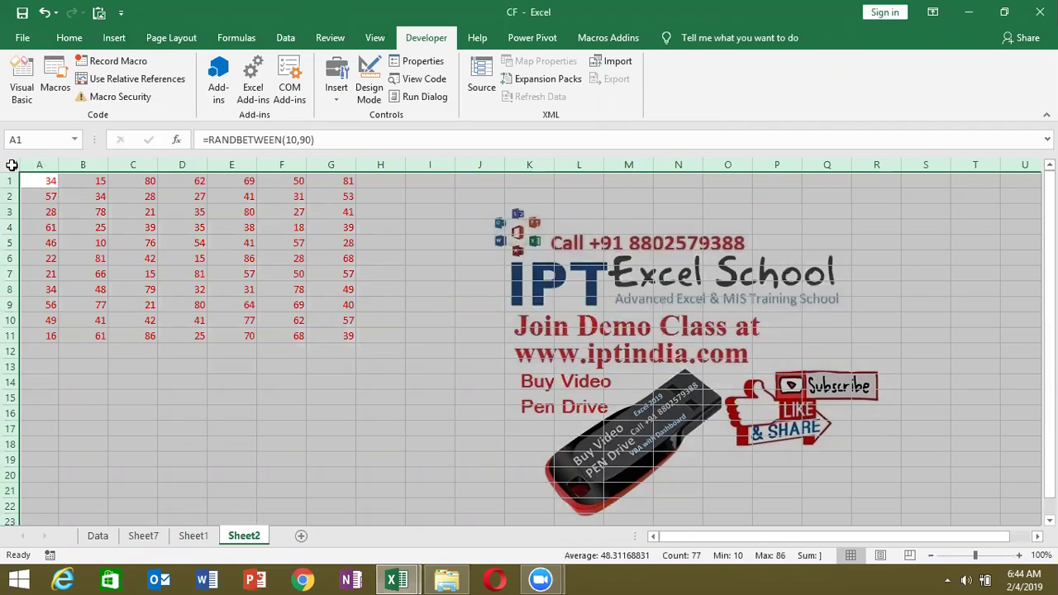
{"action": "key", "text": "Down"}
{"action": "key", "text": "alt+F11"}
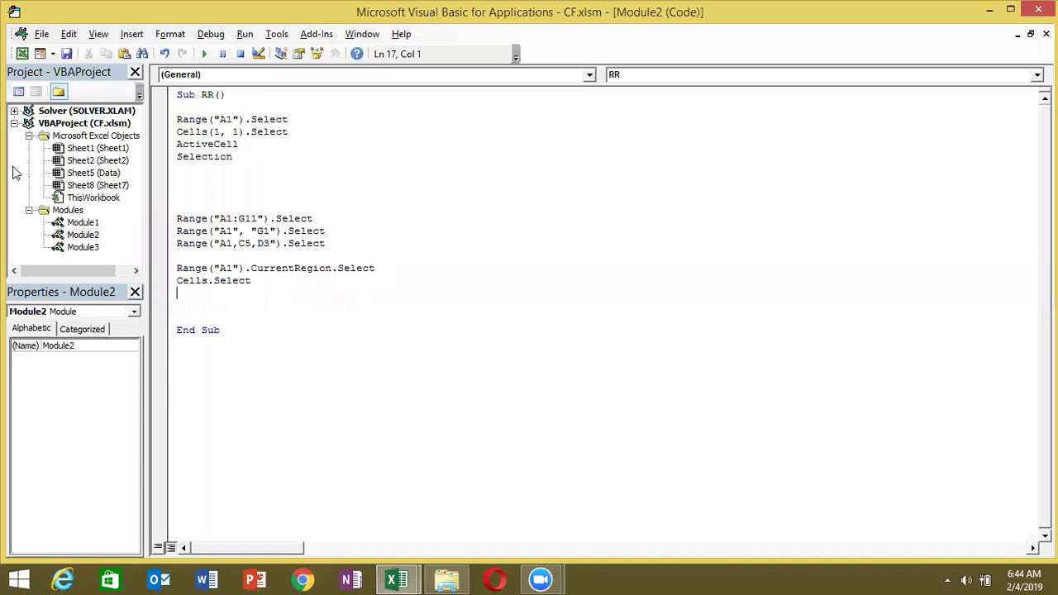
{"action": "key", "text": "Return"}
{"action": "key", "text": "Return"}
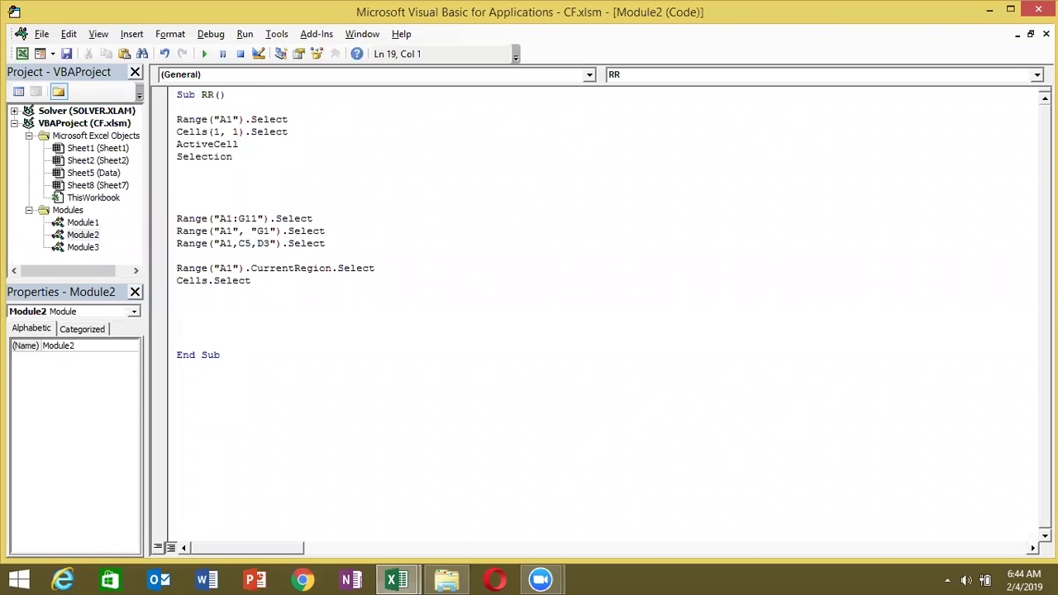
{"action": "key", "text": "Up"}
{"action": "key", "text": "Up"}
{"action": "key", "text": "alt+F11"}
{"action": "key", "text": "Right"}
{"action": "key", "text": "Right"}
{"action": "key", "text": "Right"}
{"action": "key", "text": "Right"}
{"action": "key", "text": "Right"}
{"action": "key", "text": "Right"}
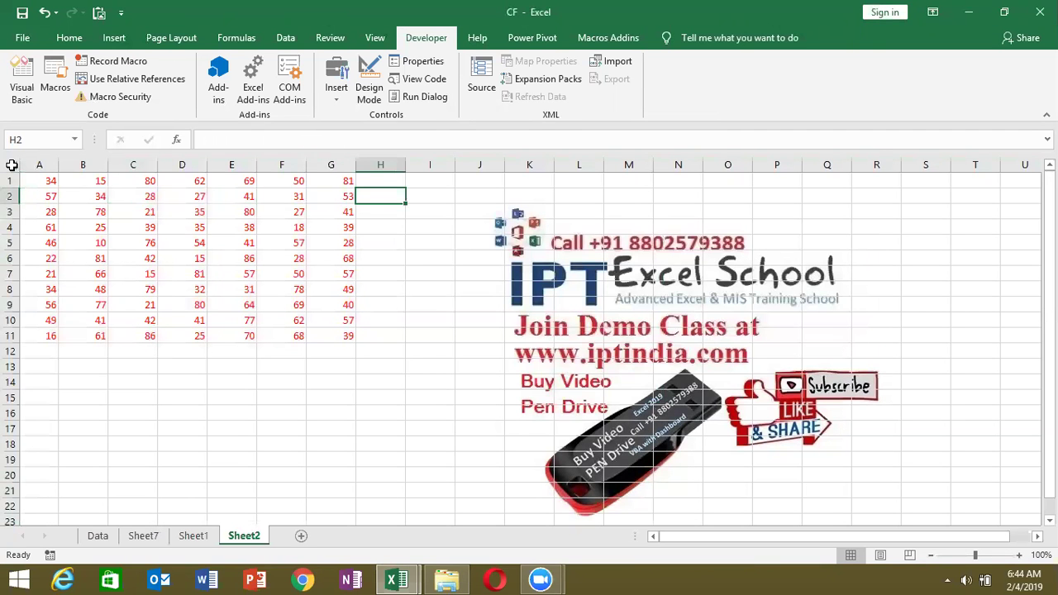
Enter 'a' in H2 and I4, confirm the current region now spans A1:I11, and return to A1.
{"action": "type", "text": "a"}
{"action": "key", "text": "Right"}
{"action": "key", "text": "Down"}
{"action": "key", "text": "Down"}
{"action": "type", "text": "a"}
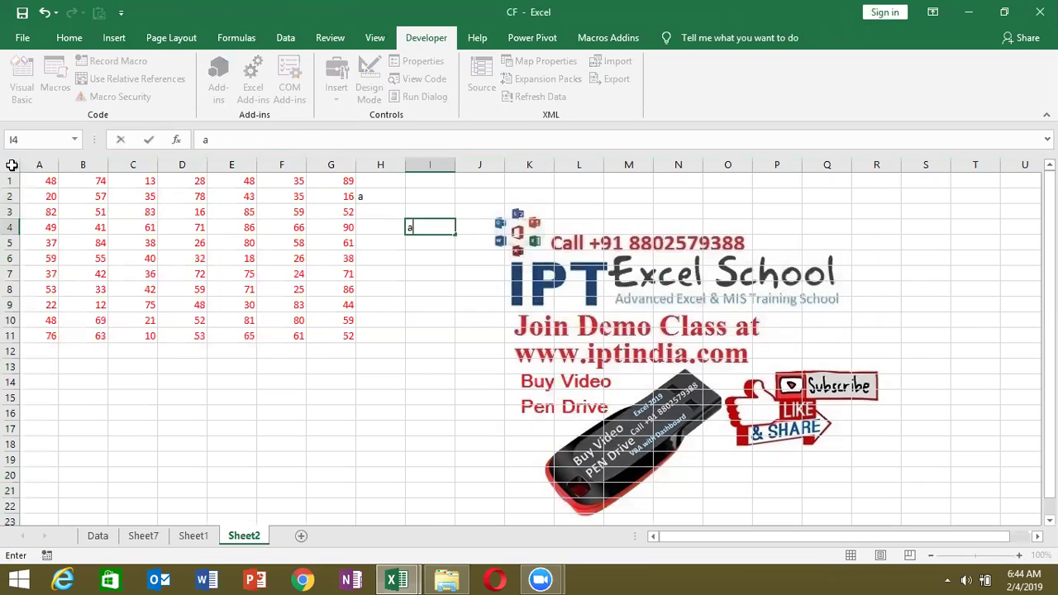
{"action": "key", "text": "Left"}
{"action": "key", "text": "Left"}
{"action": "key", "text": "Left"}
{"action": "key", "text": "Left"}
{"action": "key", "text": "ctrl+a"}
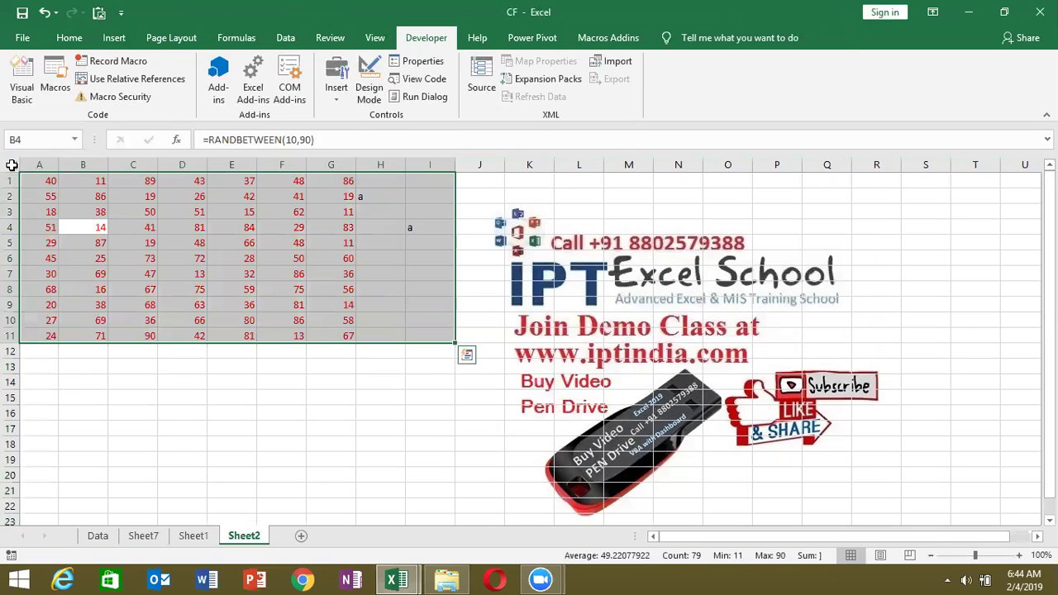
{"action": "key", "text": "Up"}
{"action": "key", "text": "Up"}
{"action": "key", "text": "Up"}
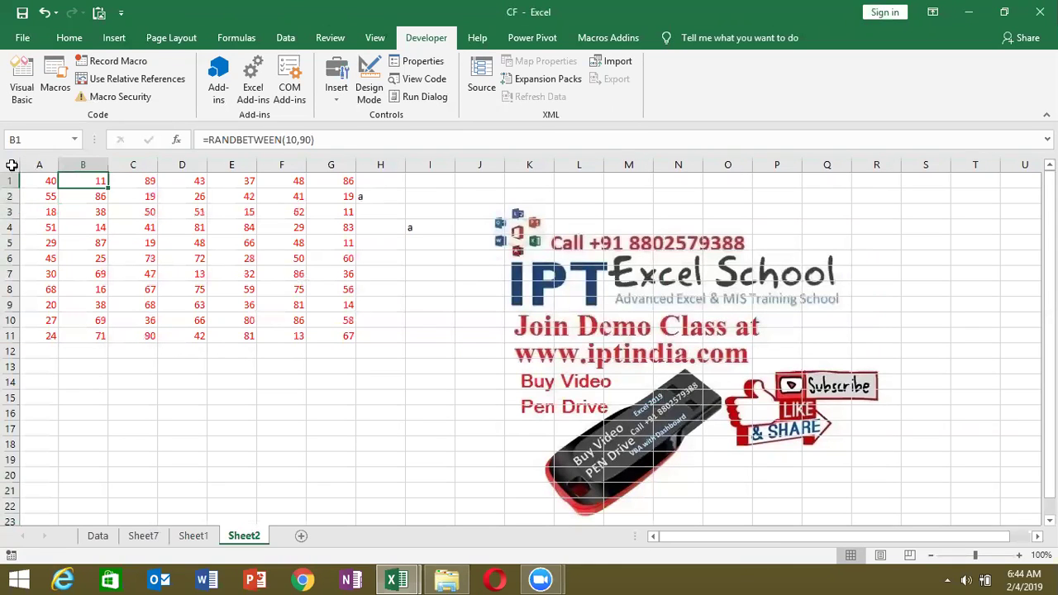
{"action": "key", "text": "Left"}
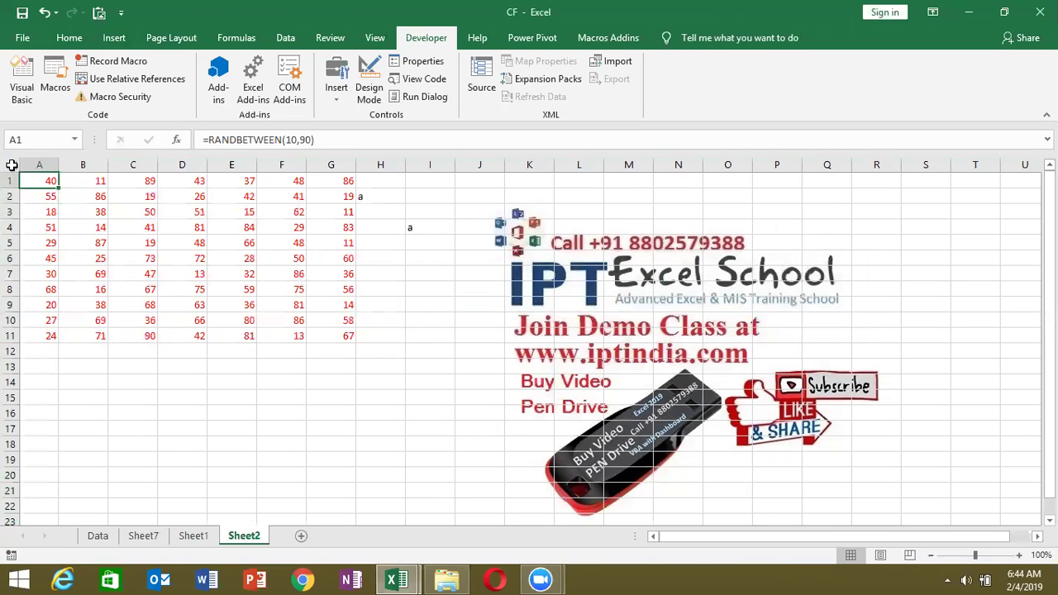
Jump around the corners of the number block (A1, G1, A11, G11) with Ctrl+arrow keys.
{"action": "key", "text": "ctrl+Right"}
{"action": "key", "text": "ctrl+Down"}
{"action": "key", "text": "ctrl+Up"}
{"action": "key", "text": "ctrl+Left"}
{"action": "key", "text": "ctrl+Down"}
{"action": "key", "text": "ctrl+Right"}
{"action": "key", "text": "ctrl+Up"}
{"action": "key", "text": "ctrl+Left"}
{"action": "key", "text": "ctrl+Down"}
{"action": "key", "text": "ctrl+Right"}
{"action": "key", "text": "ctrl+Up"}
{"action": "key", "text": "ctrl+Down"}
{"action": "key", "text": "ctrl+Up"}
{"action": "key", "text": "ctrl+Left"}
Check H2, select the A1:I11 current region around D3, then jump down column A.
{"action": "key", "text": "alt+F11"}
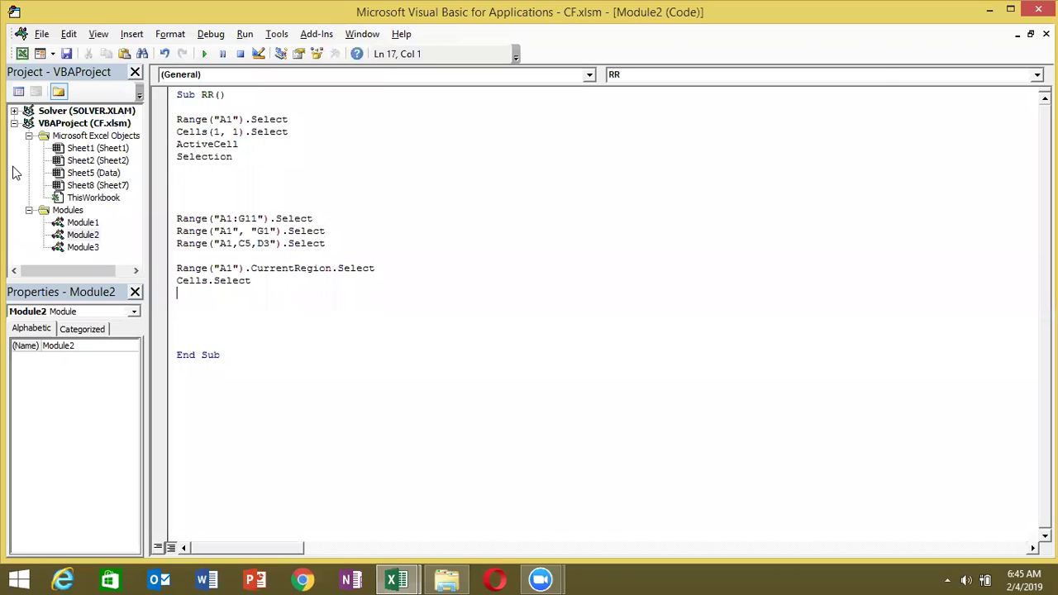
{"action": "key", "text": "alt+F11"}
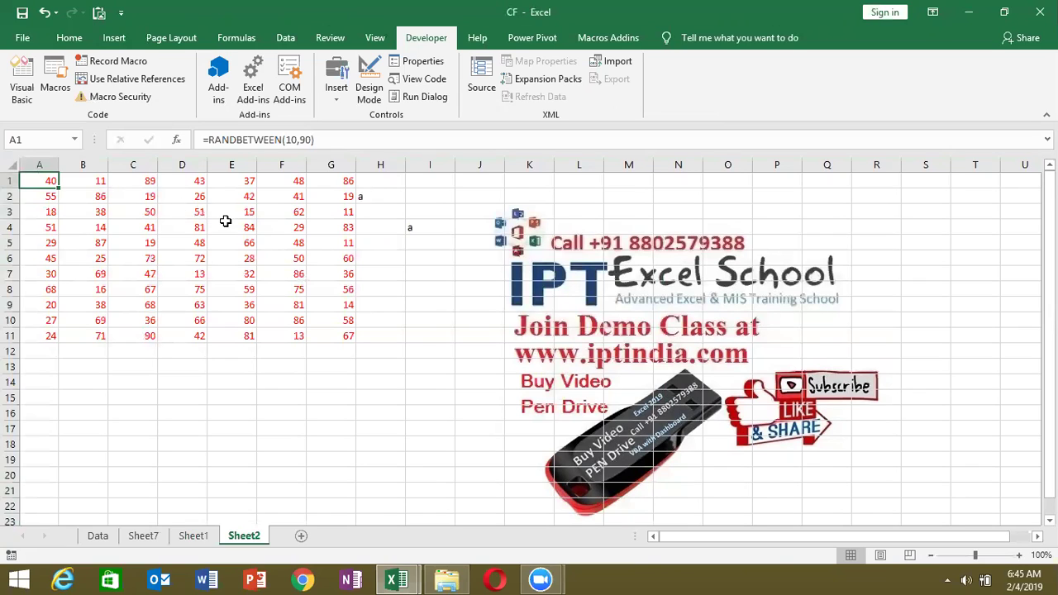
{"action": "left_click", "coordinate": [366, 199]}
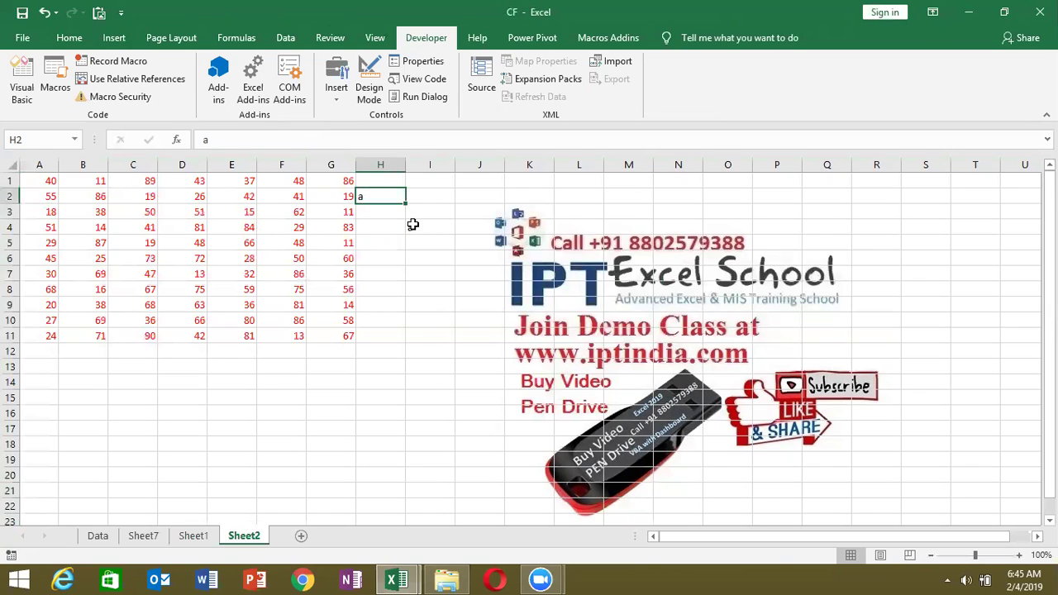
{"action": "left_click", "coordinate": [178, 205]}
{"action": "key", "text": "ctrl+a"}
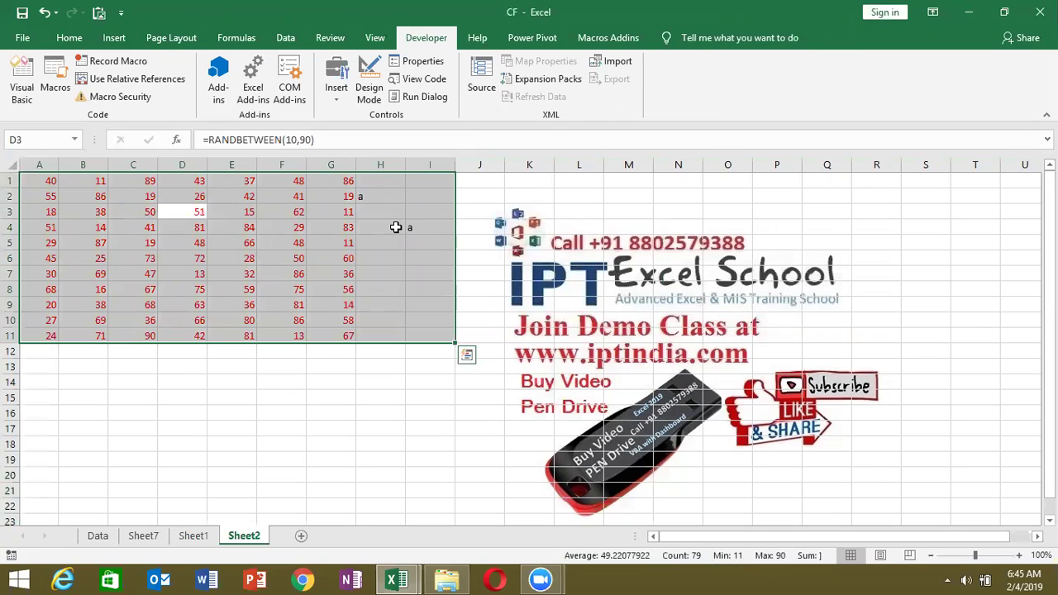
{"action": "key", "text": "Left"}
{"action": "key", "text": "Left"}
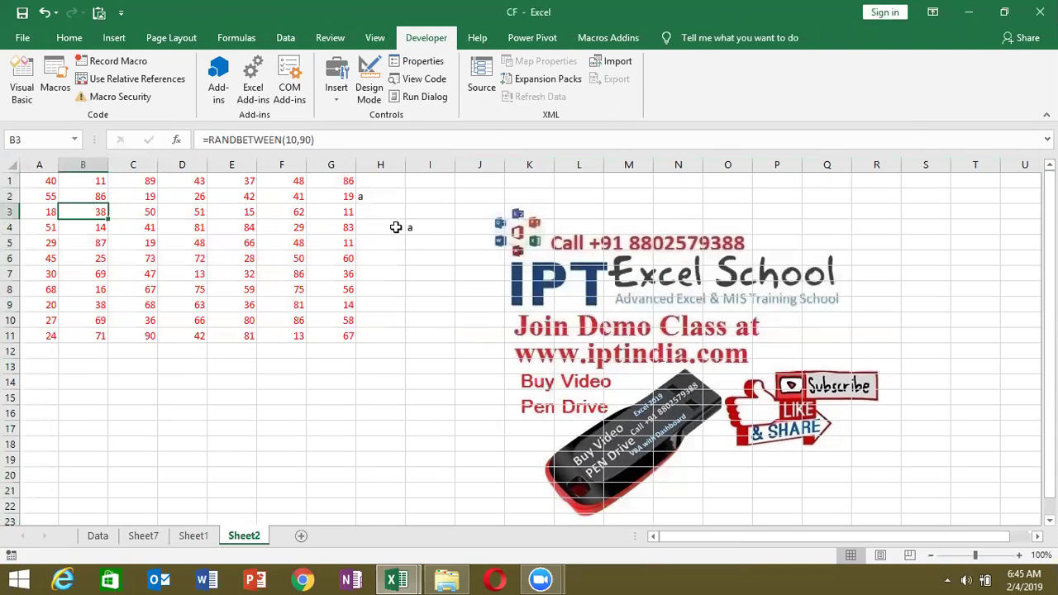
{"action": "key", "text": "Left"}
{"action": "key", "text": "Up"}
{"action": "key", "text": "Up"}
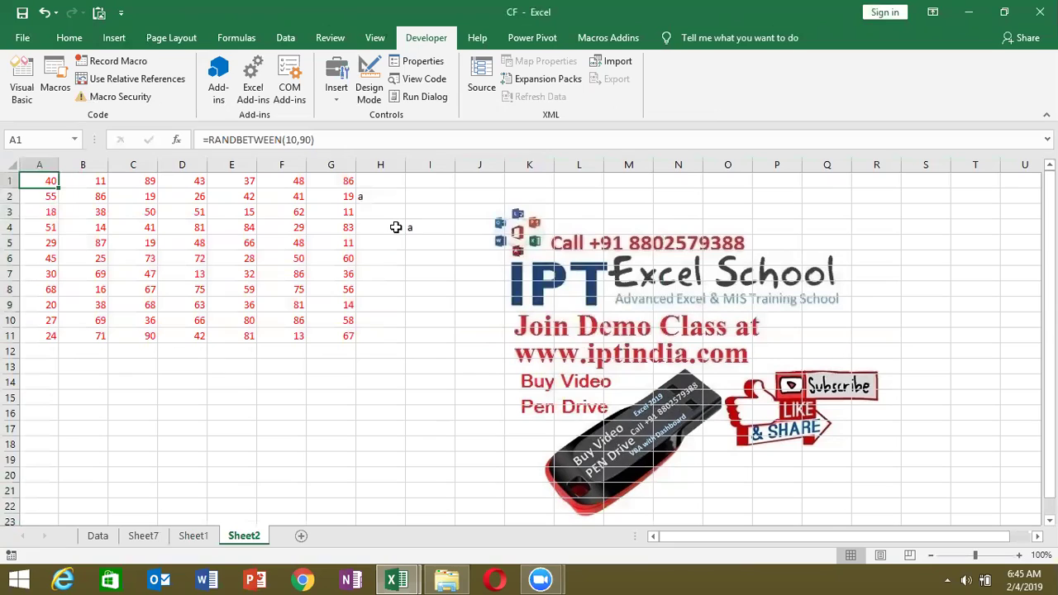
{"action": "key", "text": "Down"}
{"action": "key", "text": "Down"}
{"action": "key", "text": "ctrl+Down"}
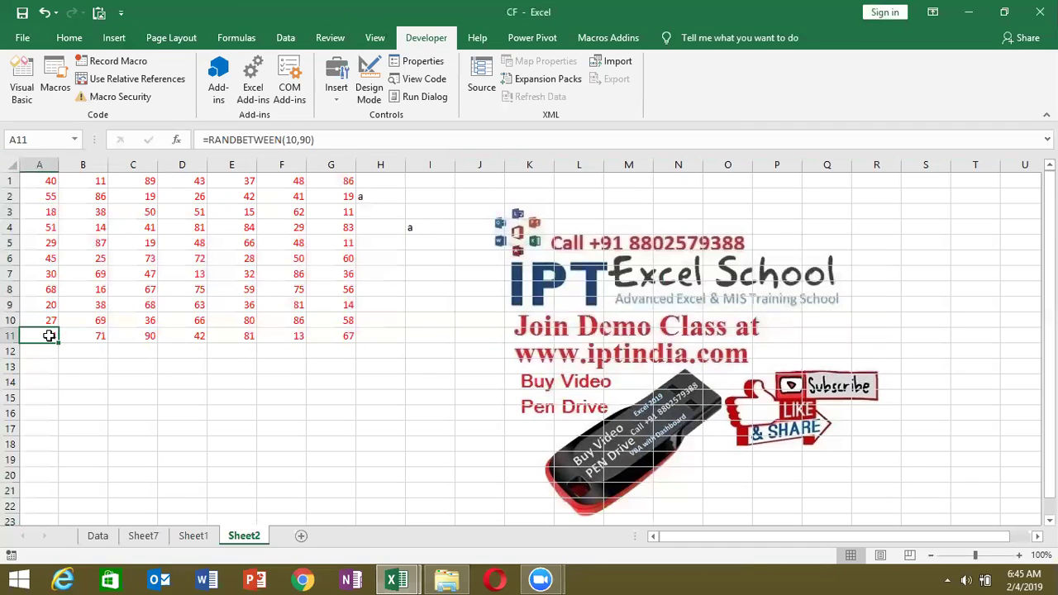
Return to the RR macro code and select the Cells.Select line.
{"action": "key", "text": "alt+F11"}
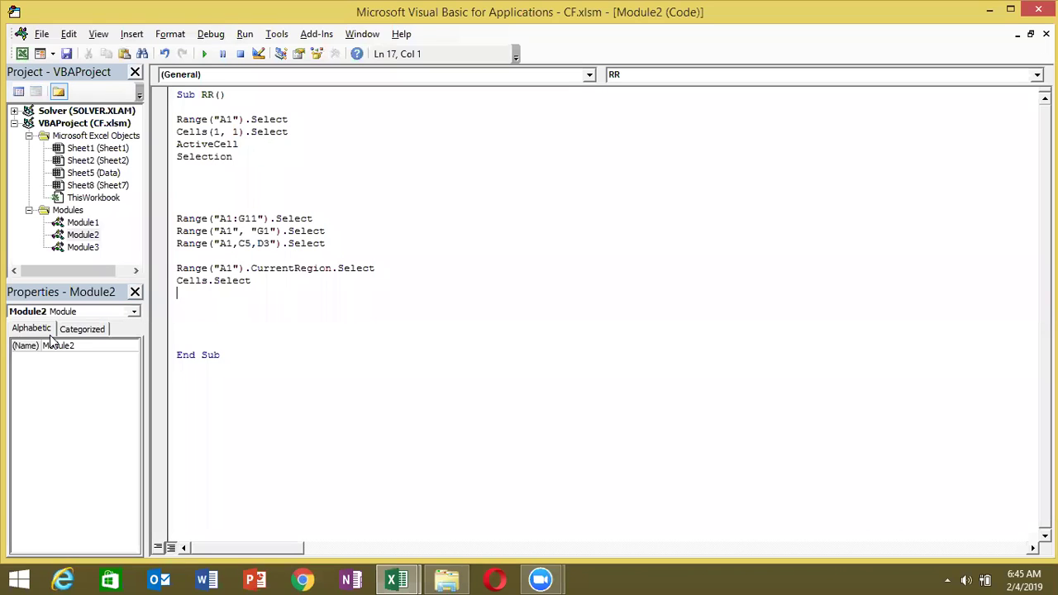
{"action": "key", "text": "alt+F11"}
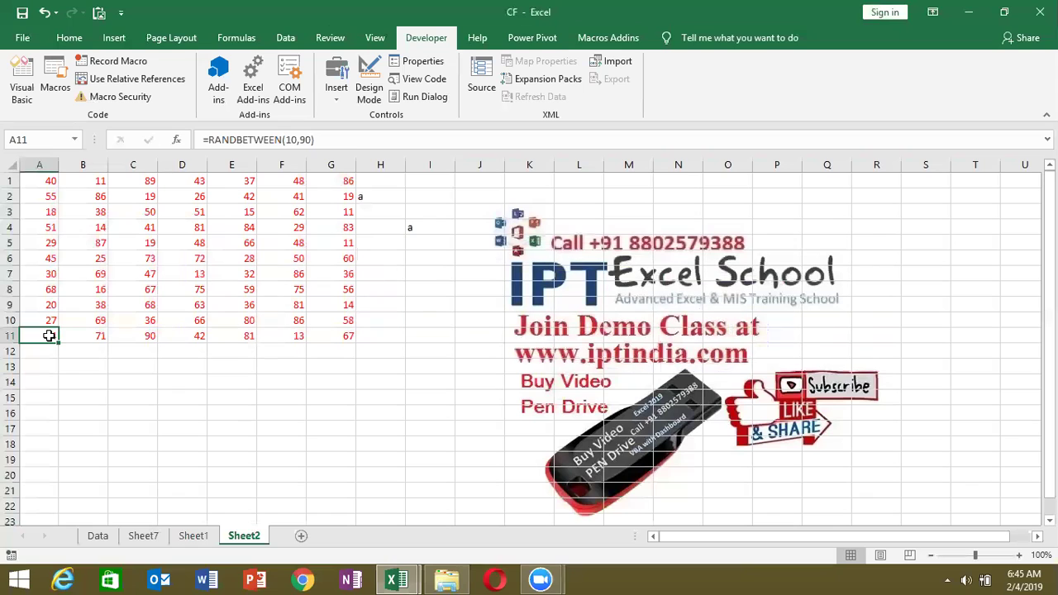
{"action": "key", "text": "alt+F11"}
{"action": "key", "text": "Up"}
{"action": "key", "text": "shift+End"}
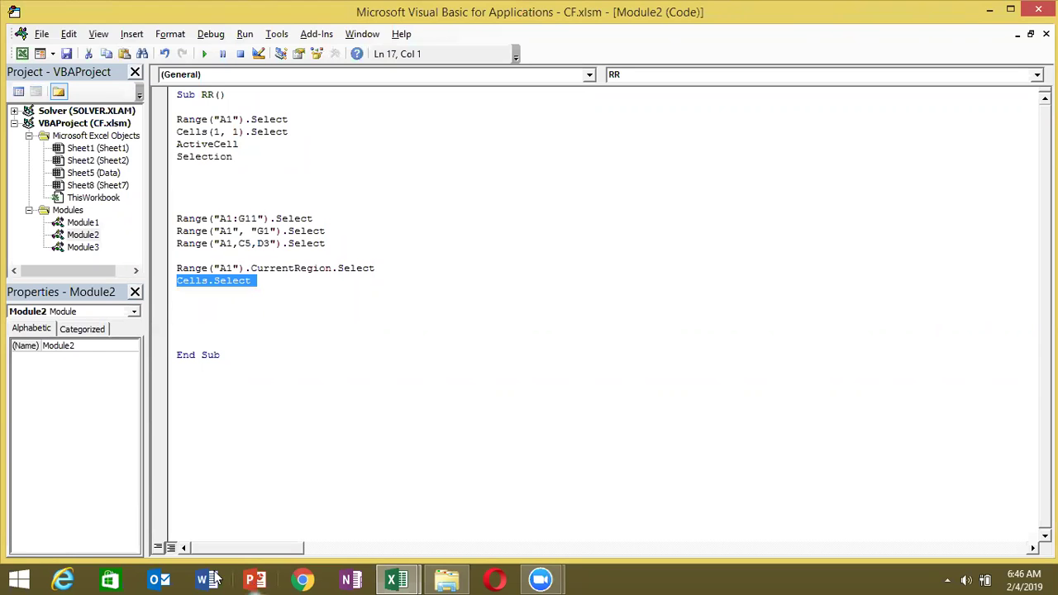
Browse to D:\DVD\Excel\9.Dashboard\3.Dashboard in File Explorer.
{"action": "left_click", "coordinate": [446, 578]}
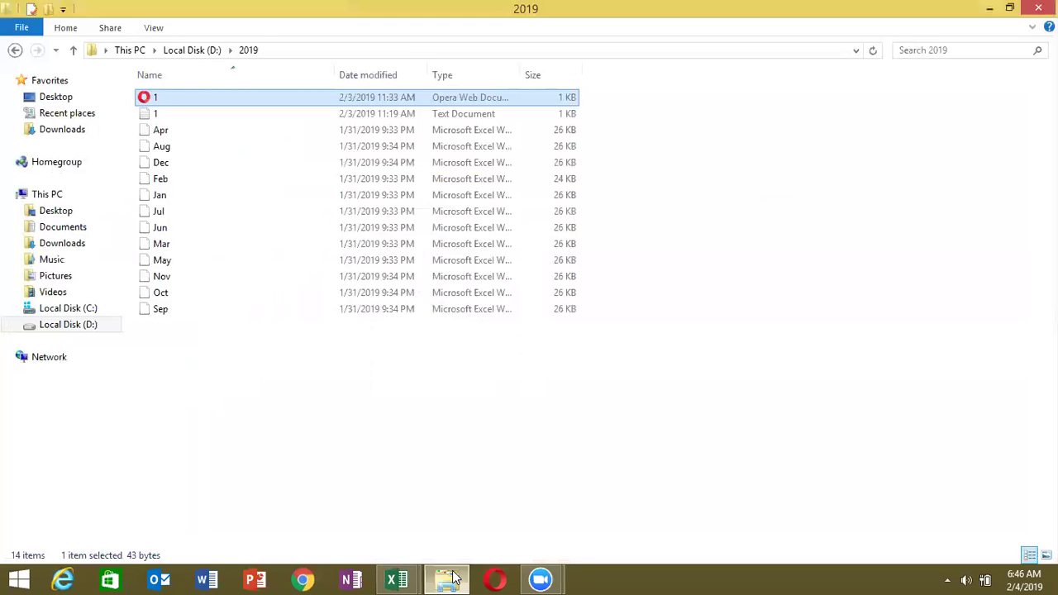
{"action": "left_click", "coordinate": [66, 326]}
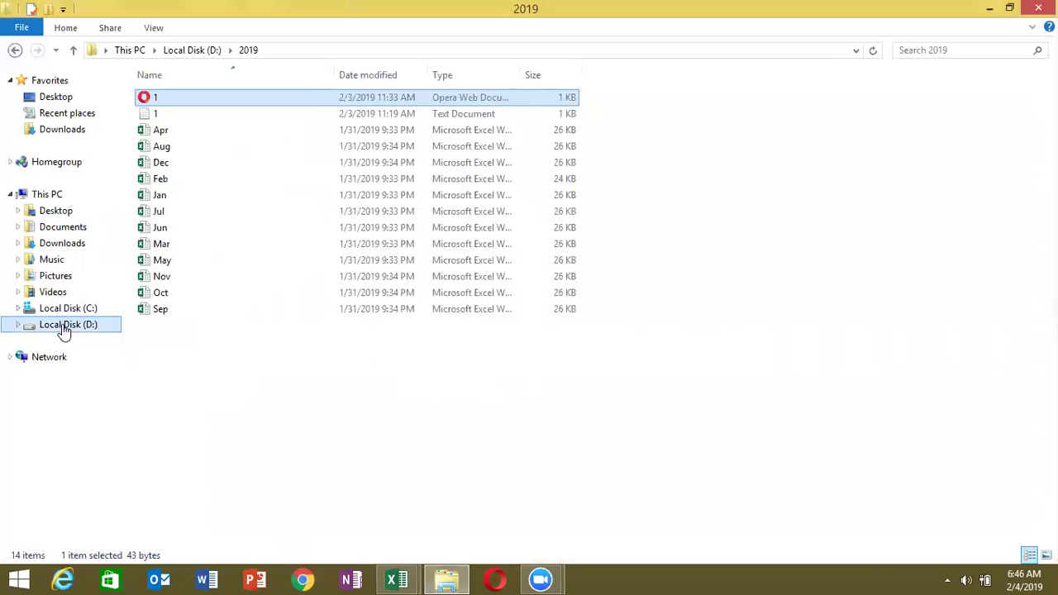
{"action": "double_click", "coordinate": [179, 147]}
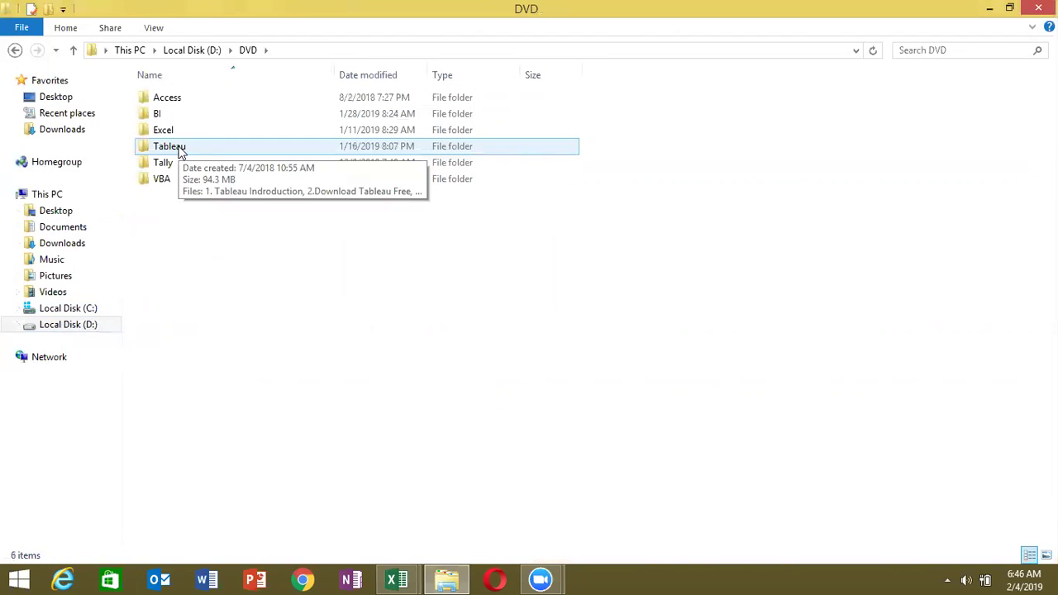
{"action": "left_click", "coordinate": [192, 136]}
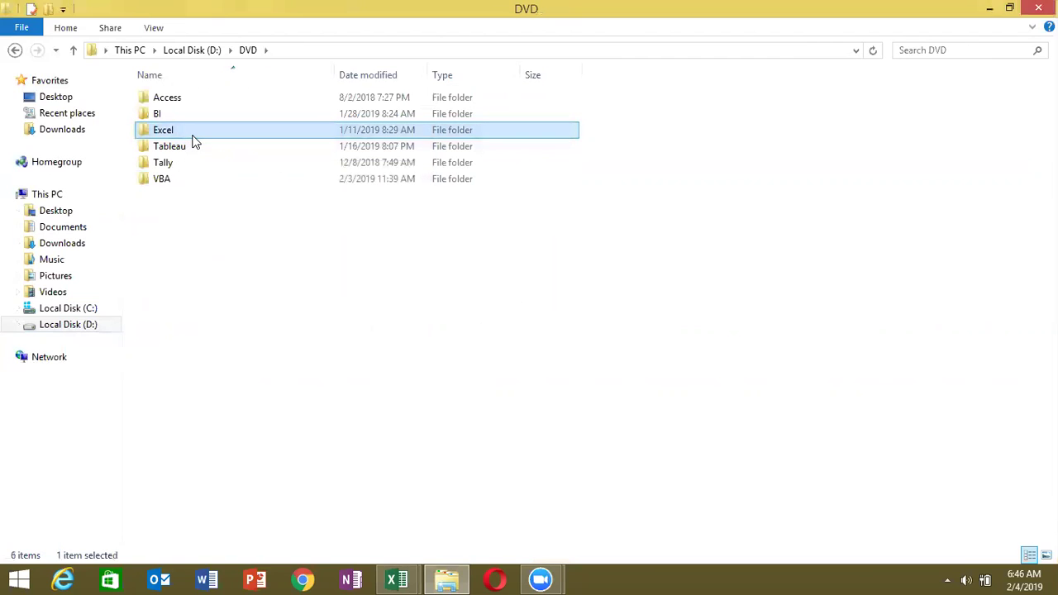
{"action": "double_click", "coordinate": [192, 134]}
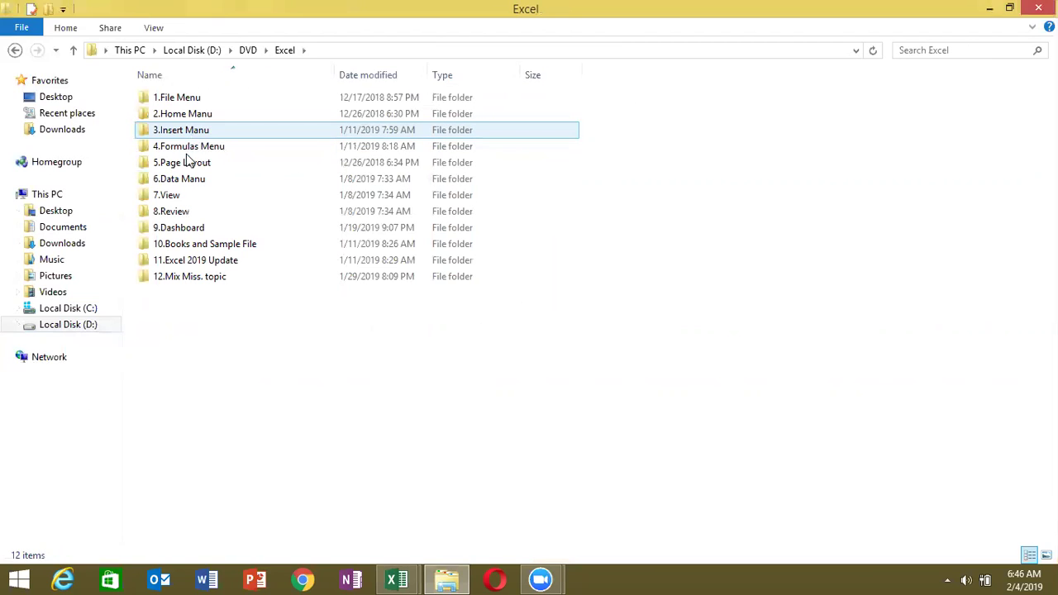
{"action": "double_click", "coordinate": [180, 228]}
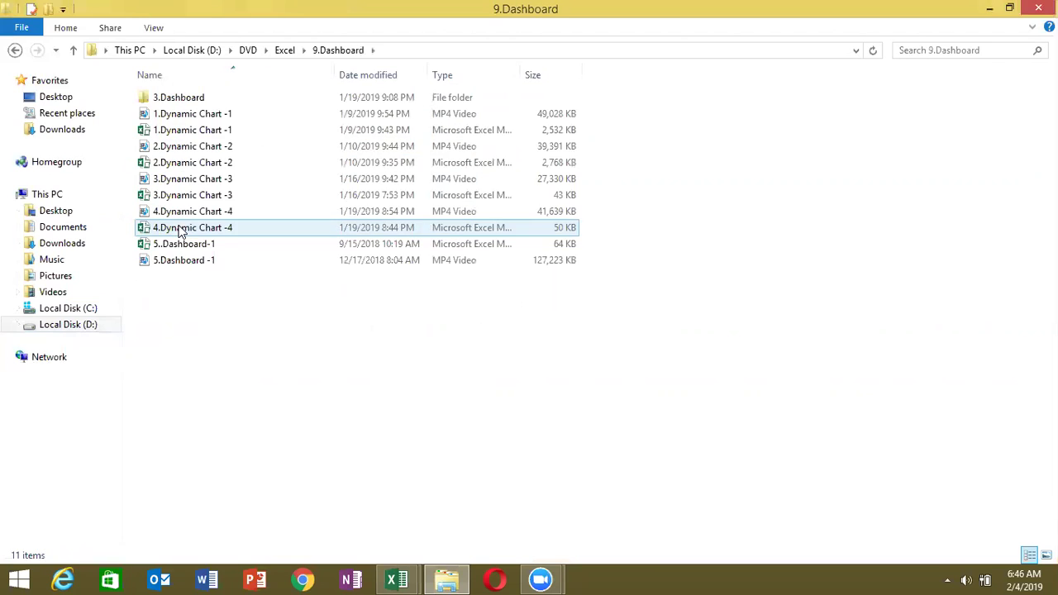
{"action": "double_click", "coordinate": [204, 100]}
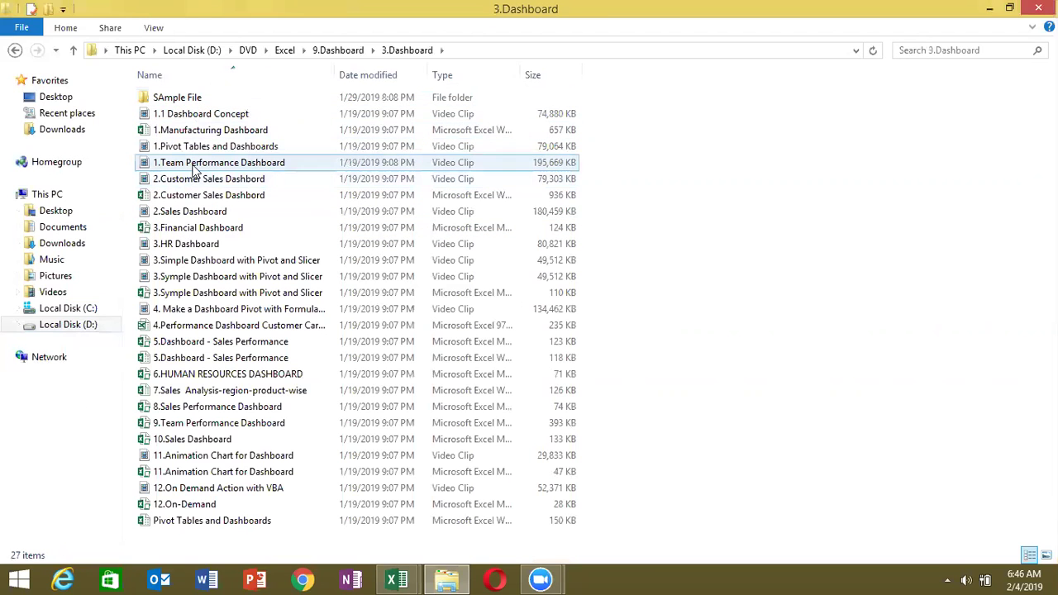
Preview the 3.HR Dashboard video, then pick the 6.HUMAN RESOURCES DASHBOARD workbook.
{"action": "double_click", "coordinate": [172, 248]}
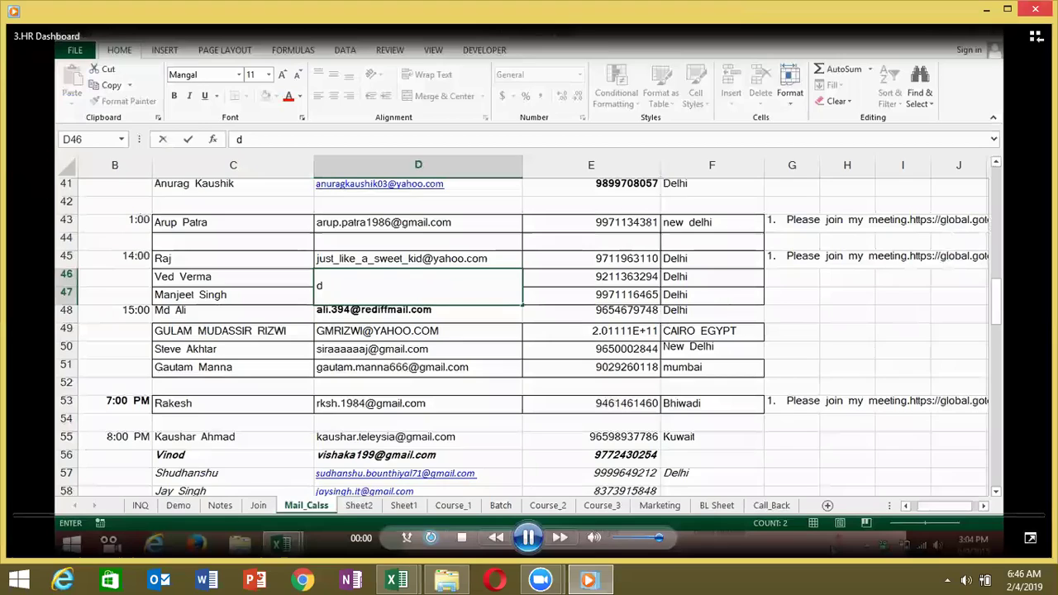
{"action": "left_click", "coordinate": [1035, 10]}
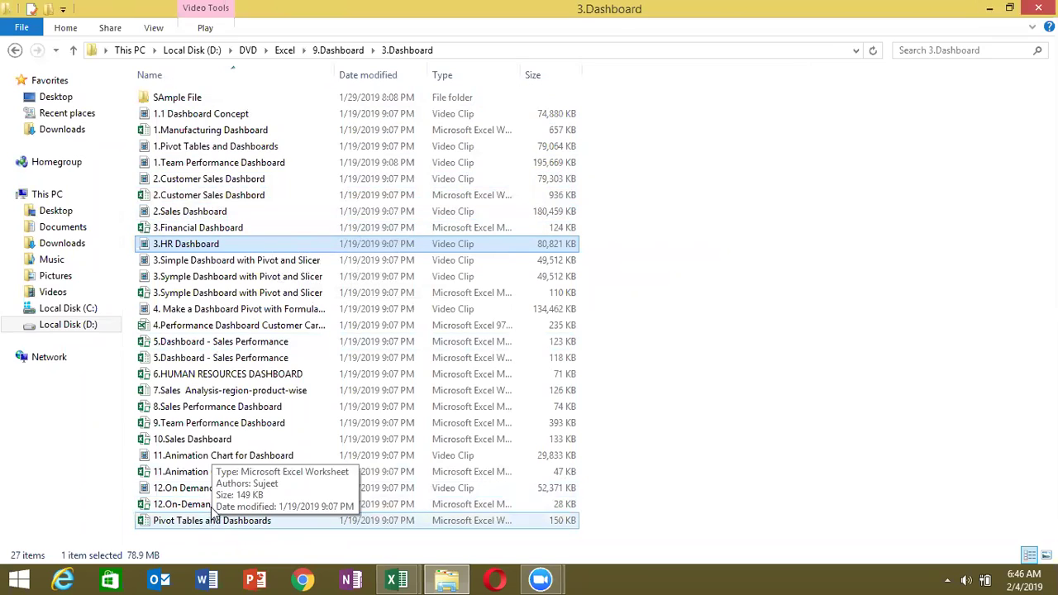
{"action": "left_click", "coordinate": [198, 376]}
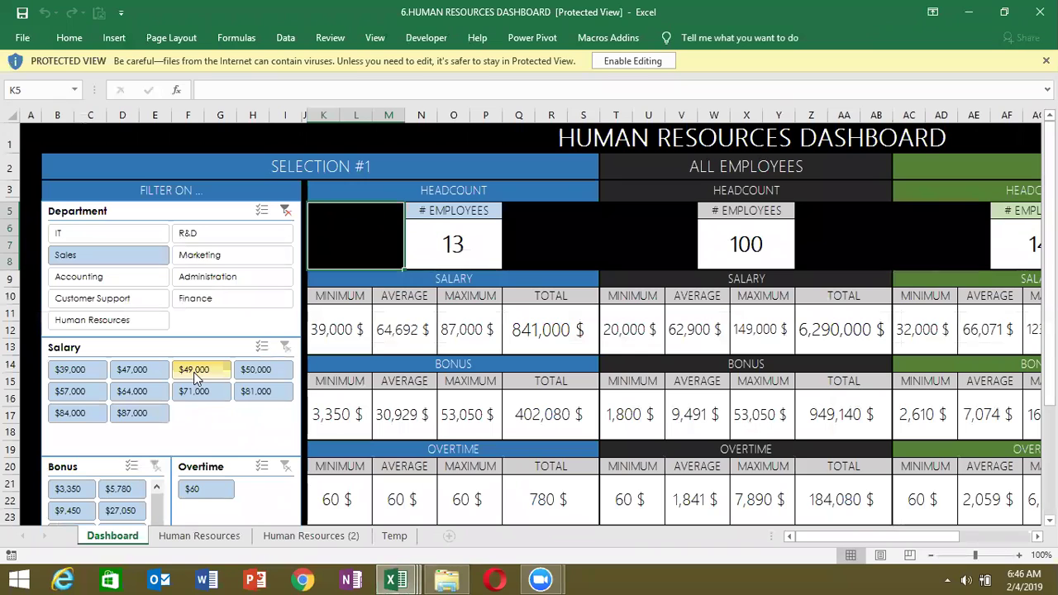
Enable editing on the HR workbook and inspect the average salary formula in M11.
{"action": "left_click", "coordinate": [633, 62]}
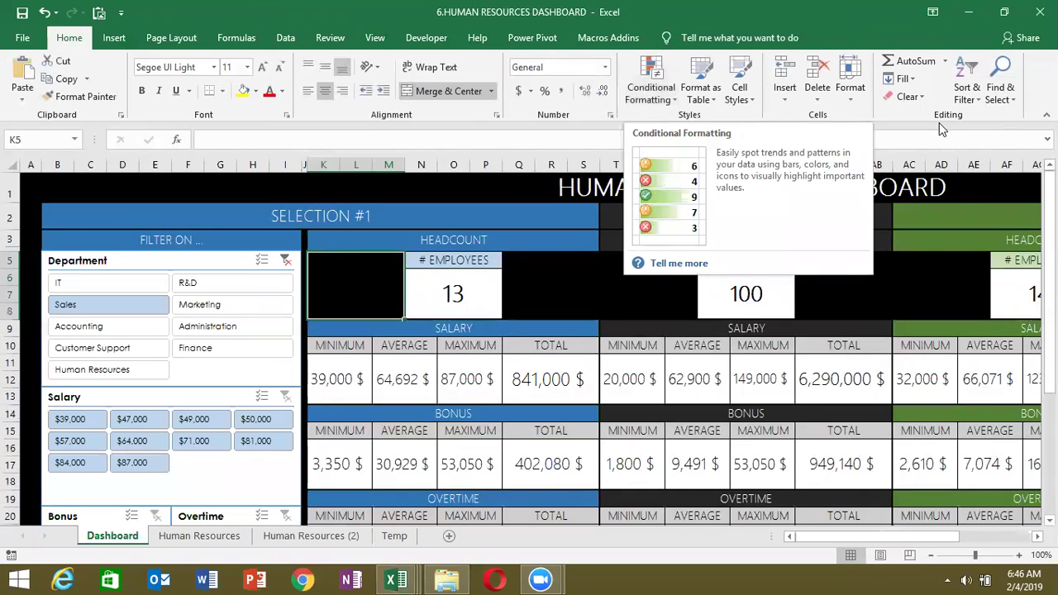
{"action": "scroll", "coordinate": [579, 330], "scroll_direction": "down", "scroll_amount": 3}
{"action": "scroll", "coordinate": [578, 331], "scroll_direction": "down", "scroll_amount": 3}
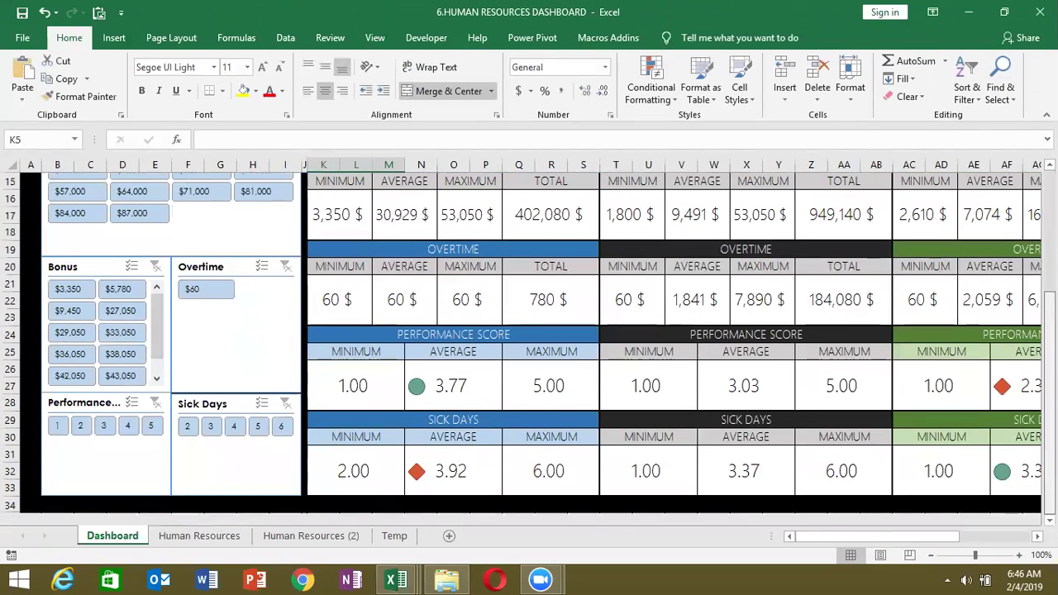
{"action": "scroll", "coordinate": [578, 330], "scroll_direction": "up", "scroll_amount": 3}
{"action": "scroll", "coordinate": [265, 488], "scroll_direction": "up", "scroll_amount": 2}
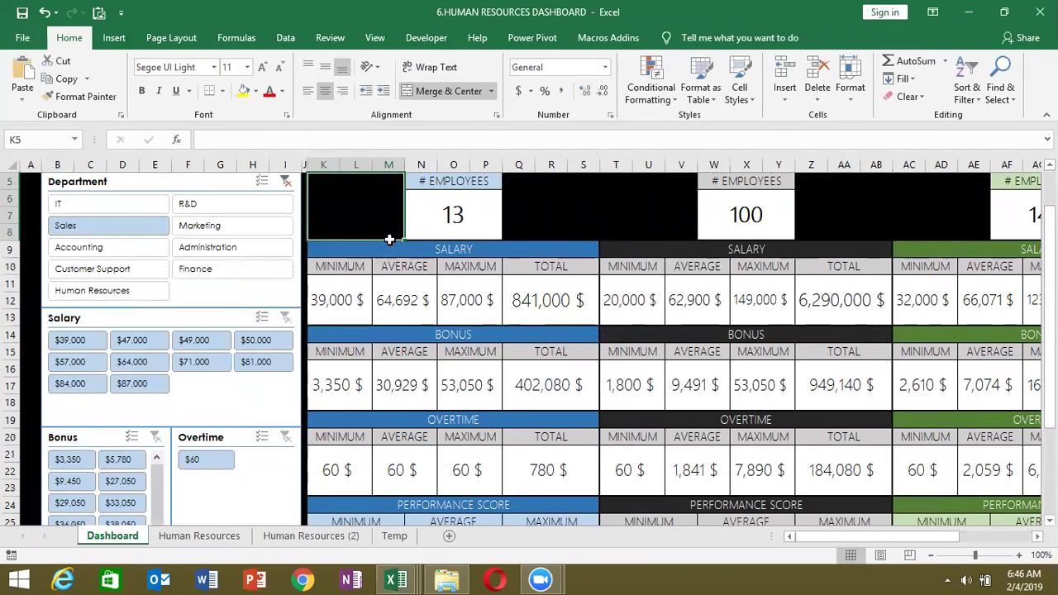
{"action": "left_click", "coordinate": [393, 291]}
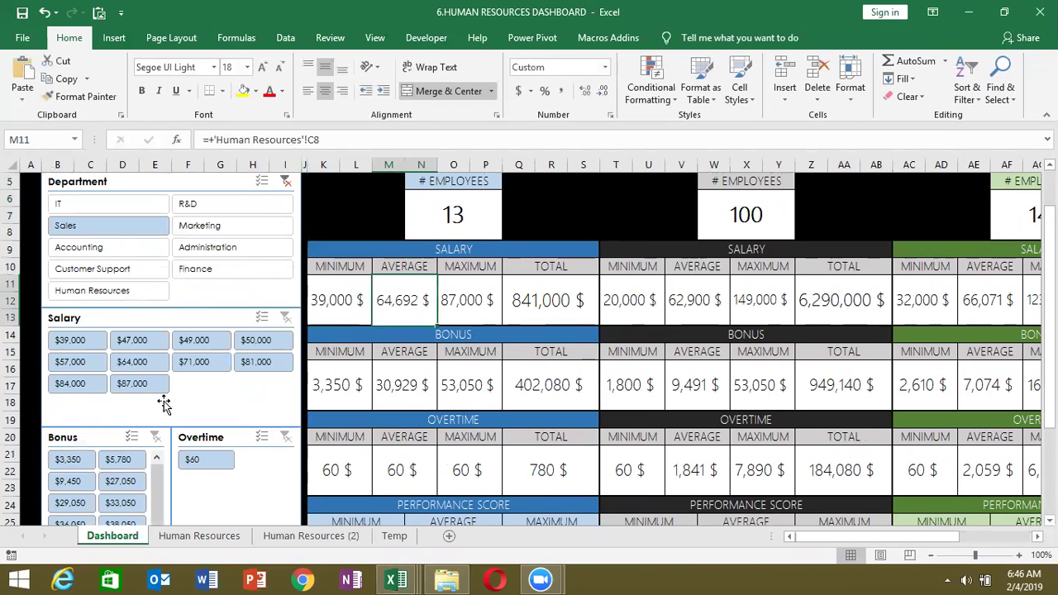
Copy the Dashboard sheet to a new workbook, dismiss the slicer warning, and double-click a cell.
{"action": "right_click", "coordinate": [112, 538]}
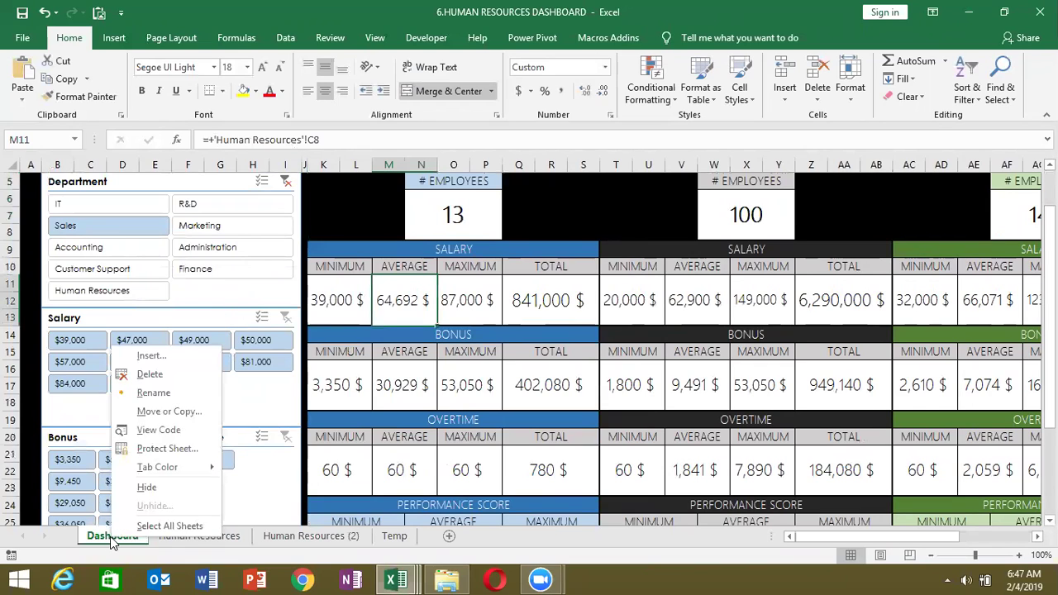
{"action": "left_click", "coordinate": [169, 411]}
{"action": "left_click", "coordinate": [123, 471]}
{"action": "left_click", "coordinate": [157, 357]}
{"action": "left_click", "coordinate": [148, 366]}
{"action": "left_click", "coordinate": [180, 494]}
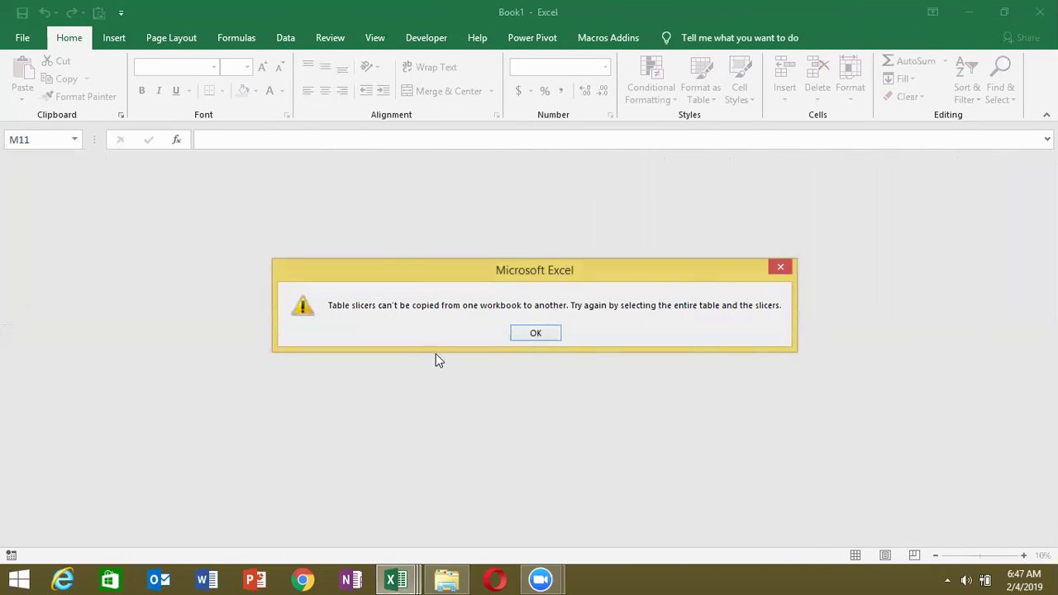
{"action": "left_click", "coordinate": [533, 333]}
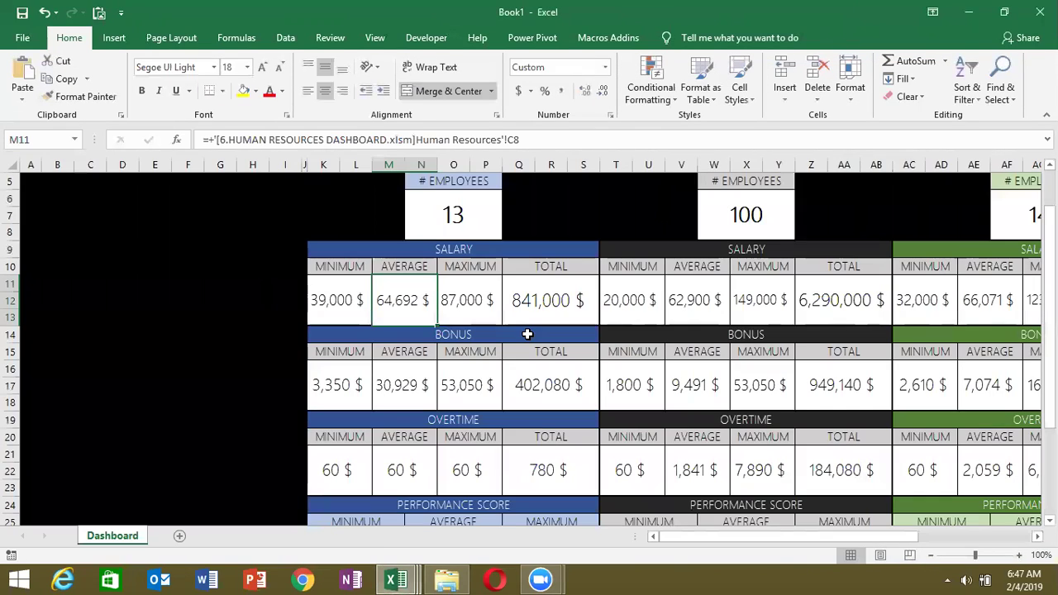
{"action": "left_click", "coordinate": [212, 340]}
{"action": "double_click", "coordinate": [428, 289]}
Dismiss the compile error, reset the halted Book1 macro, and switch back to File Explorer.
{"action": "left_click", "coordinate": [545, 351]}
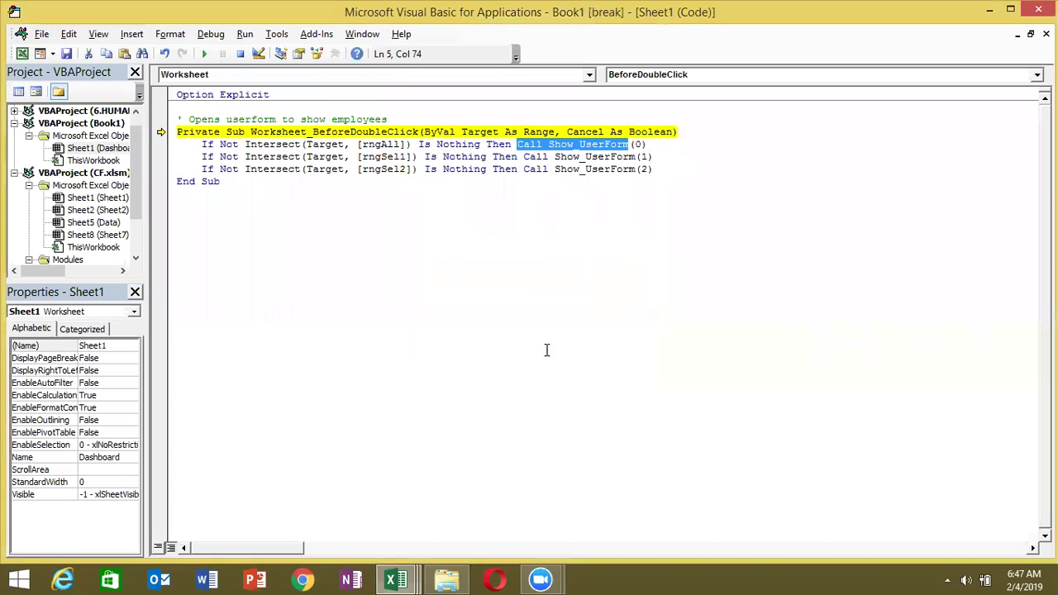
{"action": "left_click", "coordinate": [238, 54]}
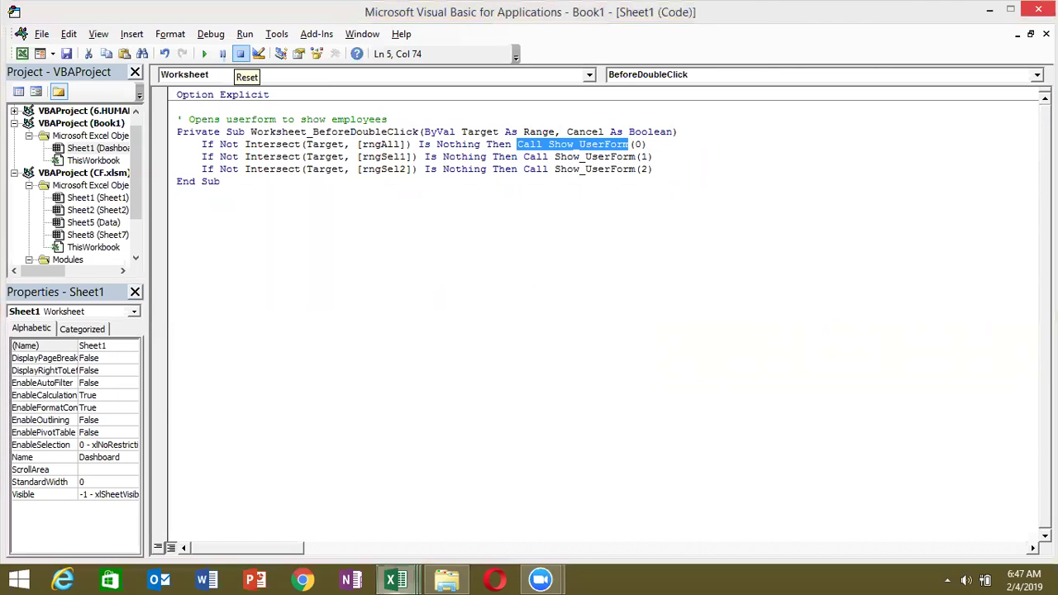
{"action": "key", "text": "alt+Tab"}
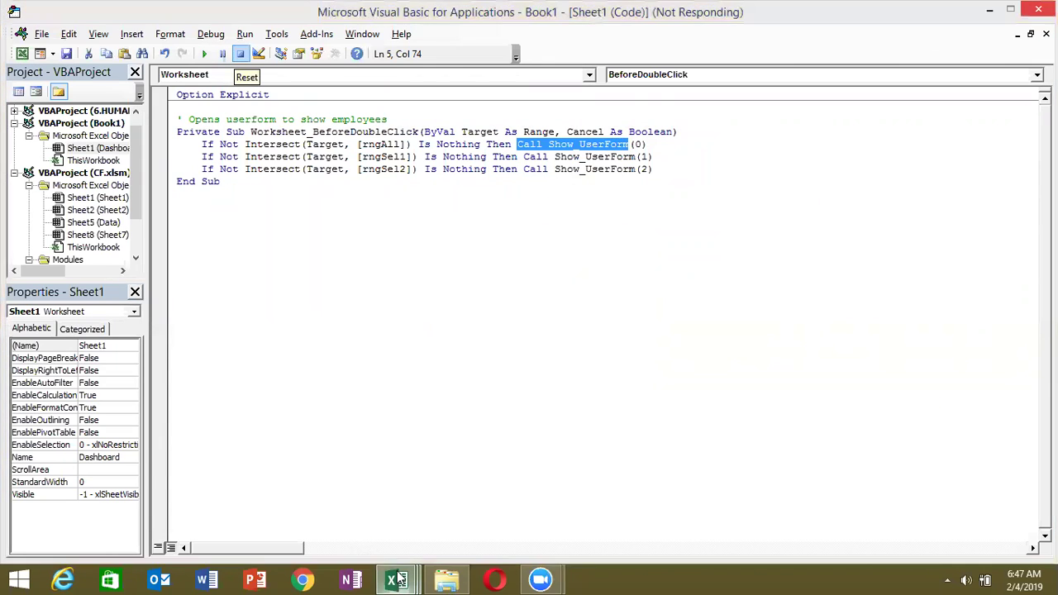
{"action": "mouse_move", "coordinate": [400, 574]}
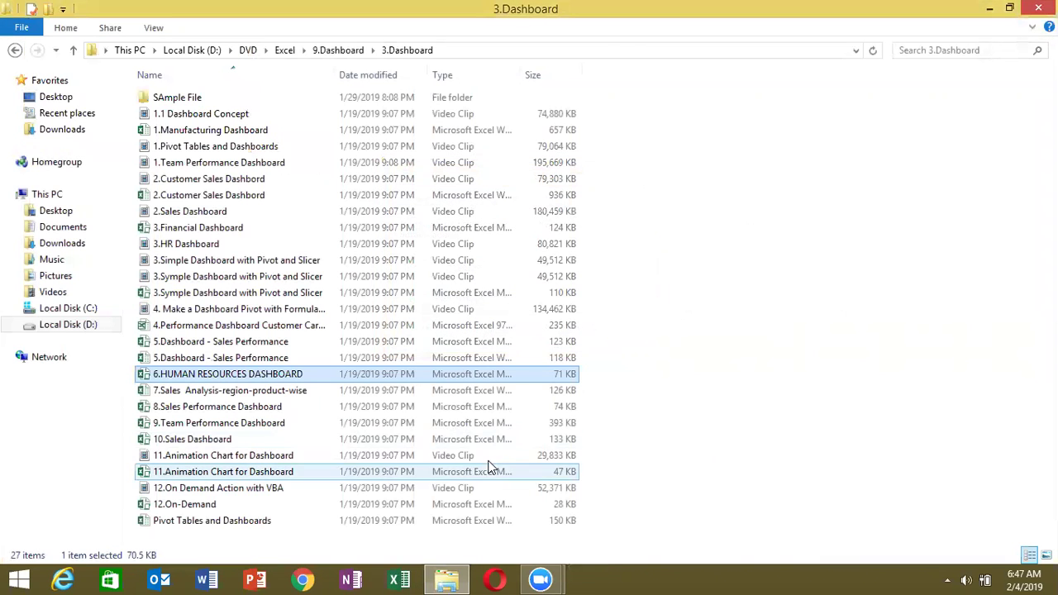
Relaunch Excel and open the autorecovered CF (version 1) workbook, closing the recovery pane.
{"action": "left_click", "coordinate": [401, 579]}
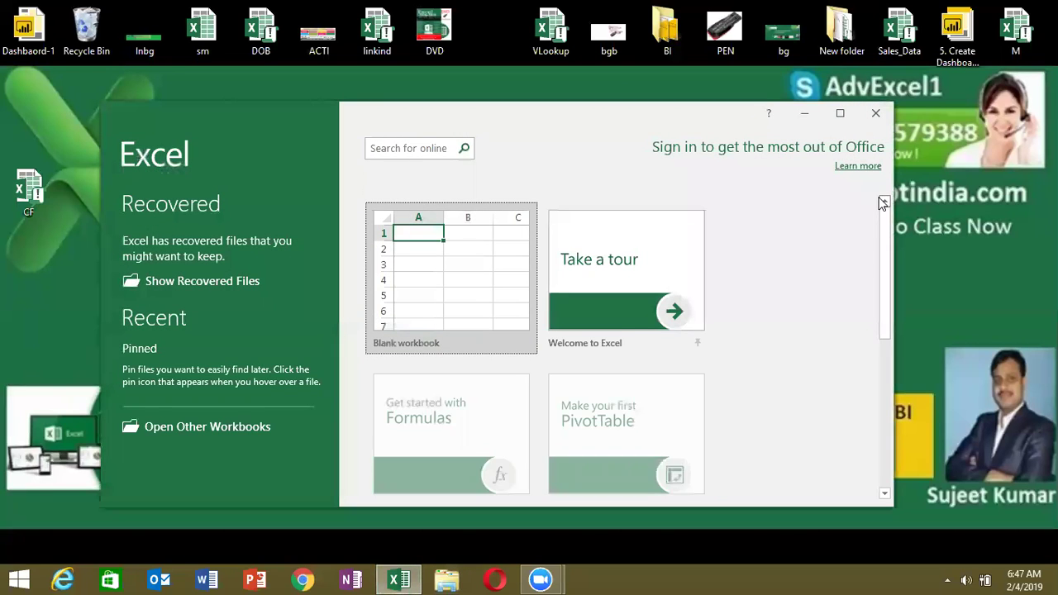
{"action": "left_click", "coordinate": [839, 113]}
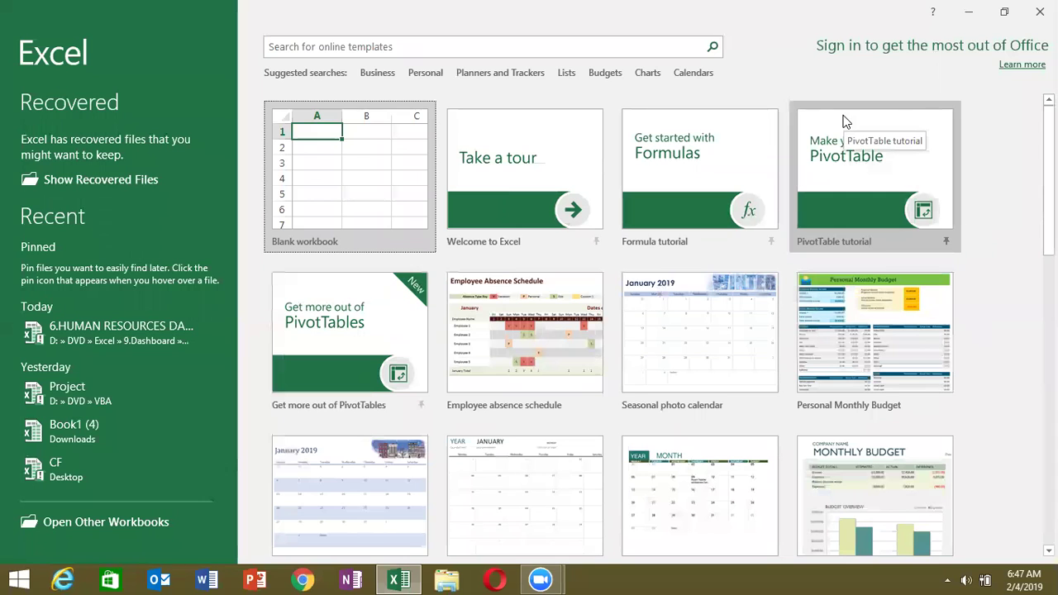
{"action": "left_click", "coordinate": [50, 471]}
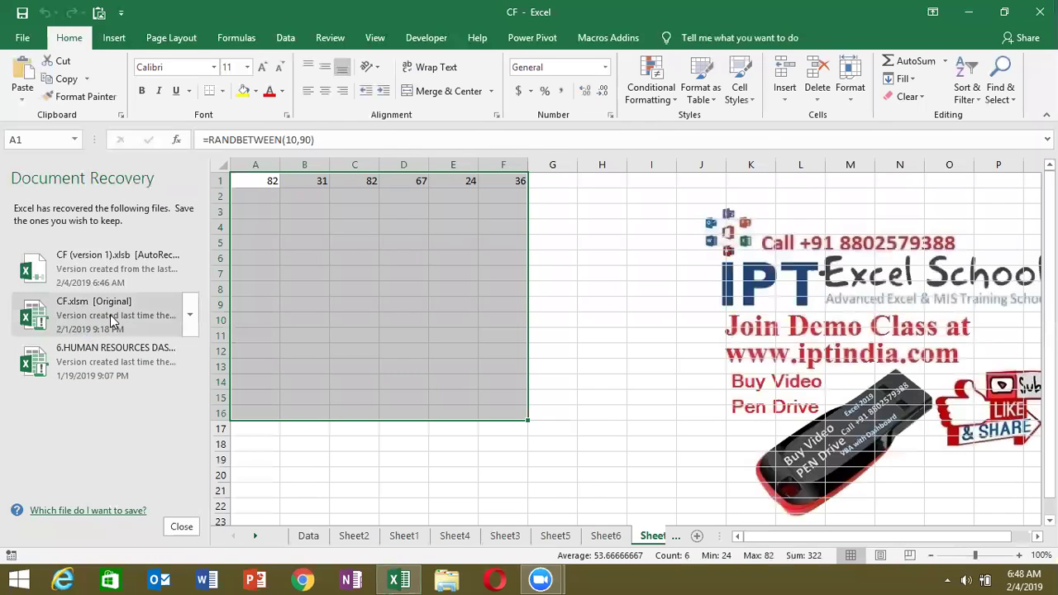
{"action": "left_click", "coordinate": [120, 272]}
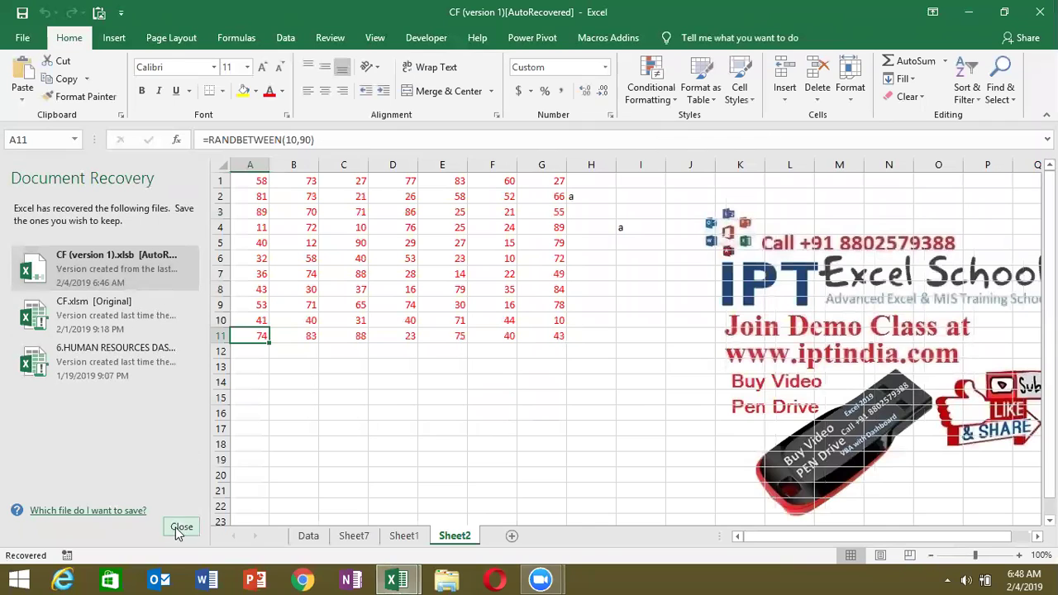
{"action": "left_click", "coordinate": [177, 525]}
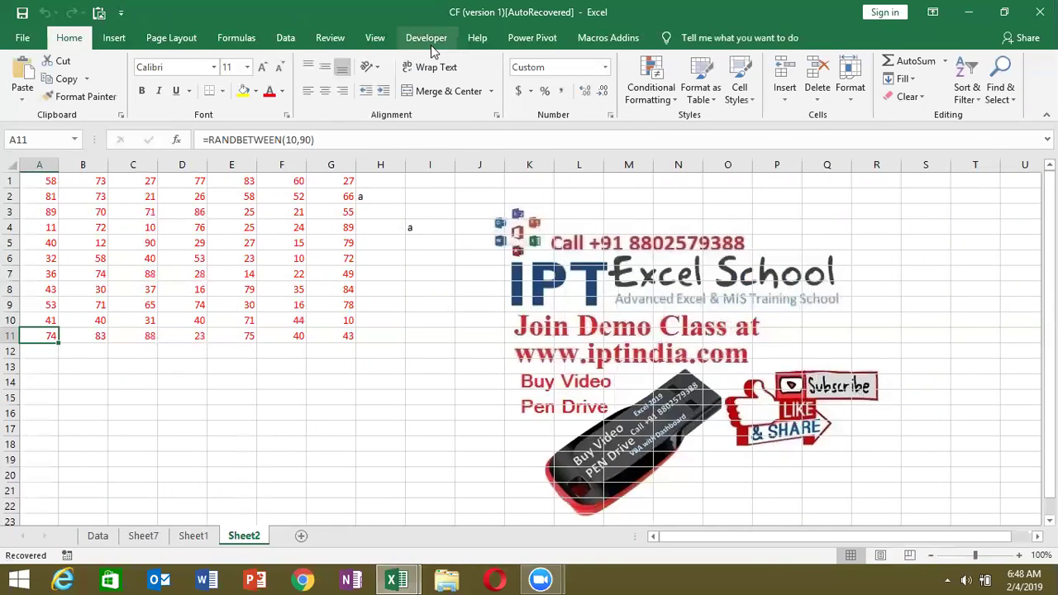
Open Module2's RR macro, add a new line after Cells.Select, and test Ctrl+Down in column A.
{"action": "left_click", "coordinate": [431, 38]}
{"action": "left_click", "coordinate": [22, 76]}
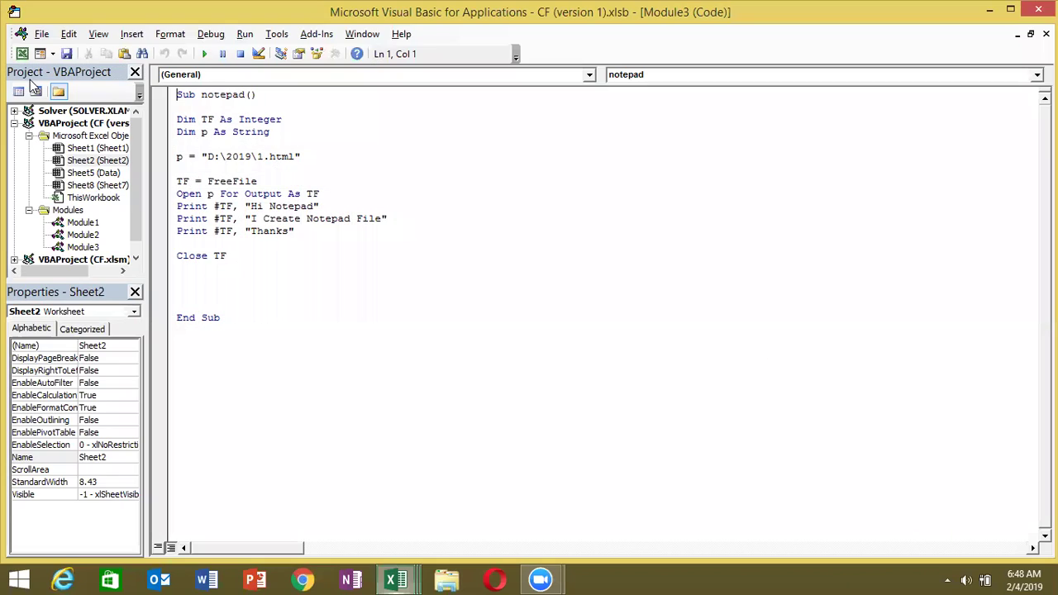
{"action": "double_click", "coordinate": [94, 236]}
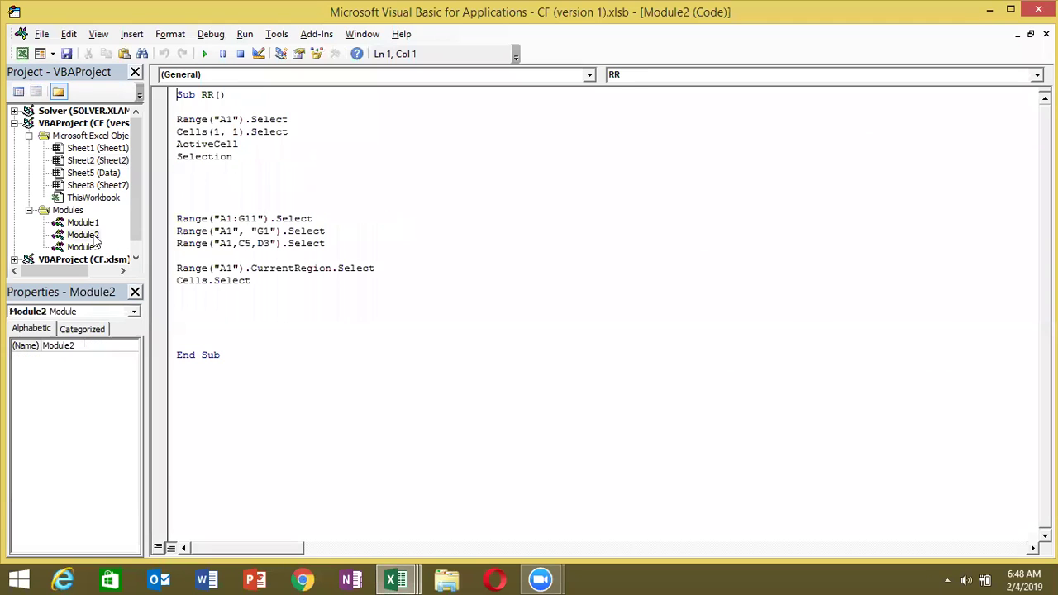
{"action": "left_click", "coordinate": [200, 295]}
{"action": "key", "text": "Return"}
{"action": "key", "text": "alt+F11"}
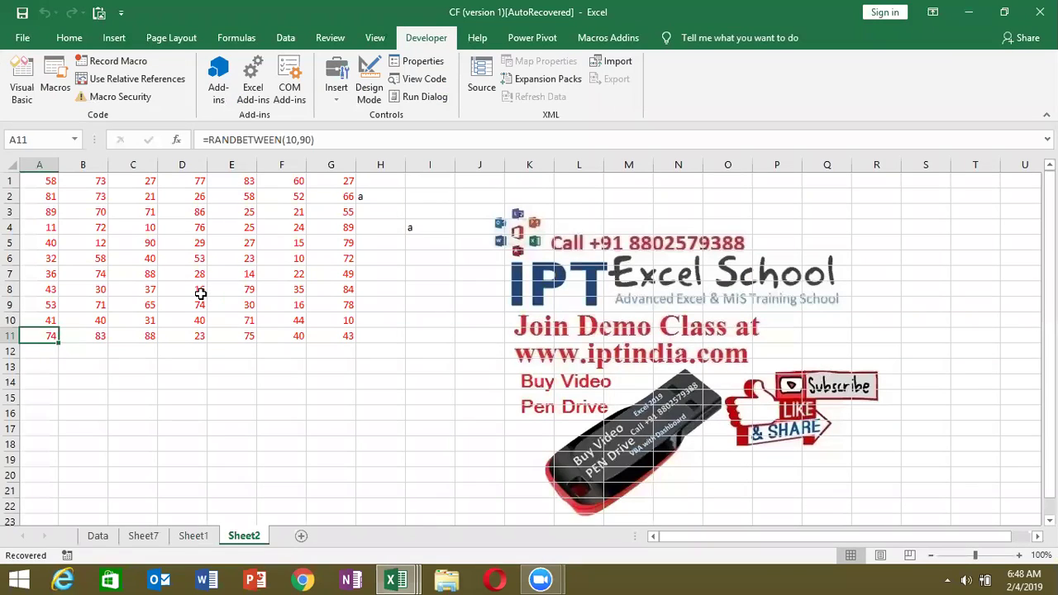
{"action": "key", "text": "Up"}
{"action": "key", "text": "Up"}
{"action": "key", "text": "Up"}
{"action": "key", "text": "Up"}
{"action": "key", "text": "Up"}
{"action": "key", "text": "Up"}
{"action": "key", "text": "Up"}
{"action": "key", "text": "Up"}
{"action": "key", "text": "Up"}
{"action": "key", "text": "Up"}
{"action": "key", "text": "ctrl+Down"}
{"action": "key", "text": "alt+F11"}
Type Range("A1").End(xlDown).Select, fixing the compile error caused by stray characters.
{"action": "type", "text": "range(\"A1\")"}
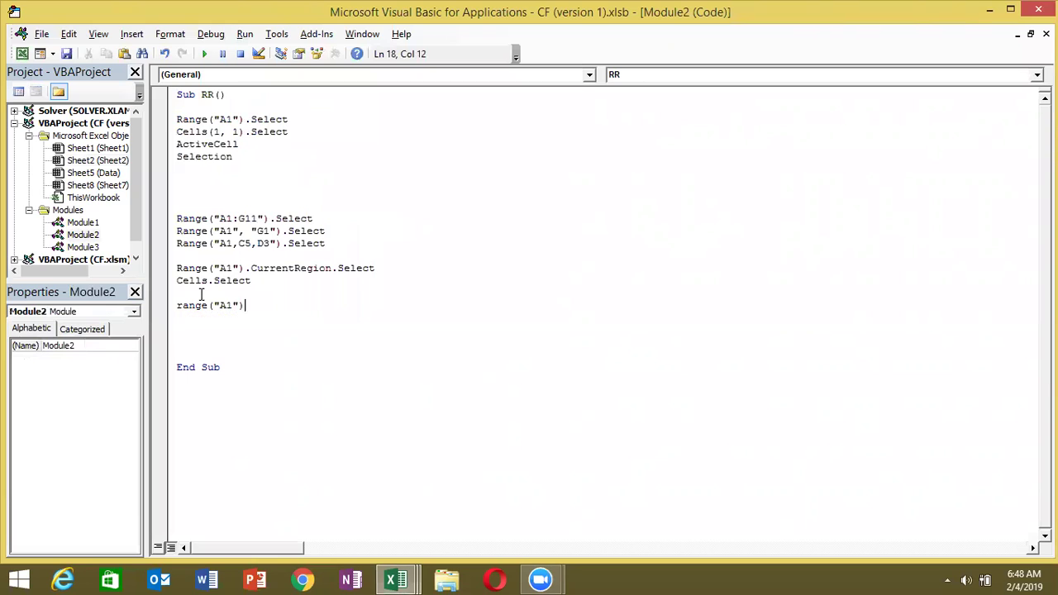
{"action": "type", "text": ".End"}
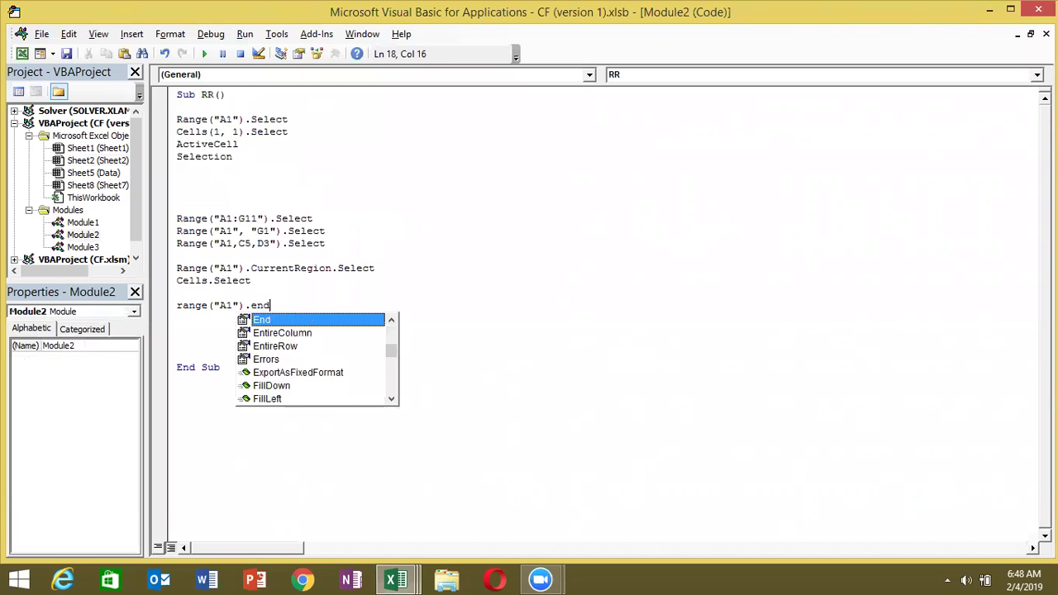
{"action": "key", "text": "Tab"}
{"action": "type", "text": "("}
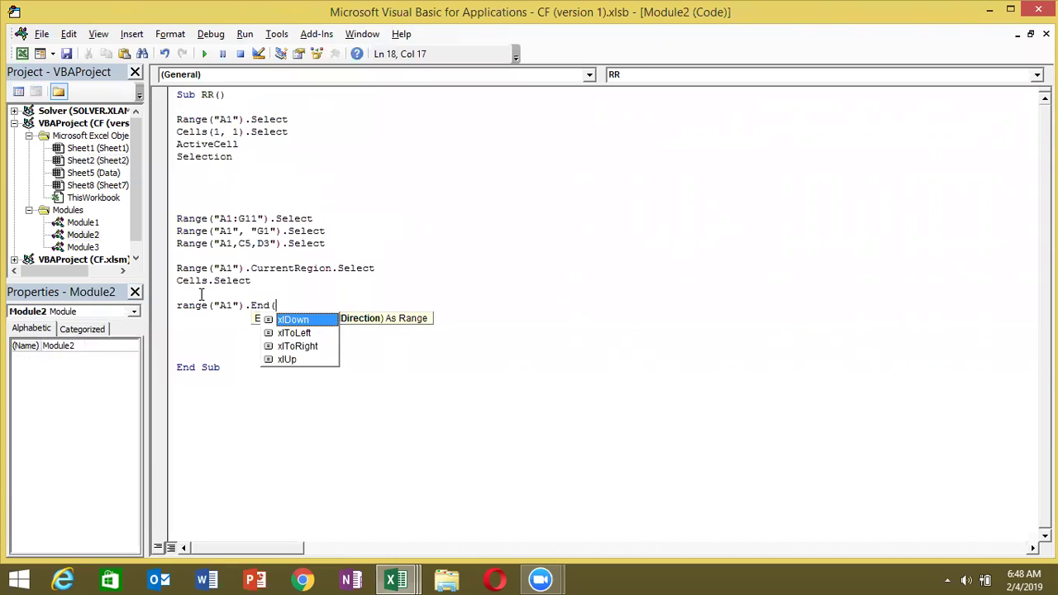
{"action": "type", "text": "xlDown/852"}
{"action": "key", "text": "Return"}
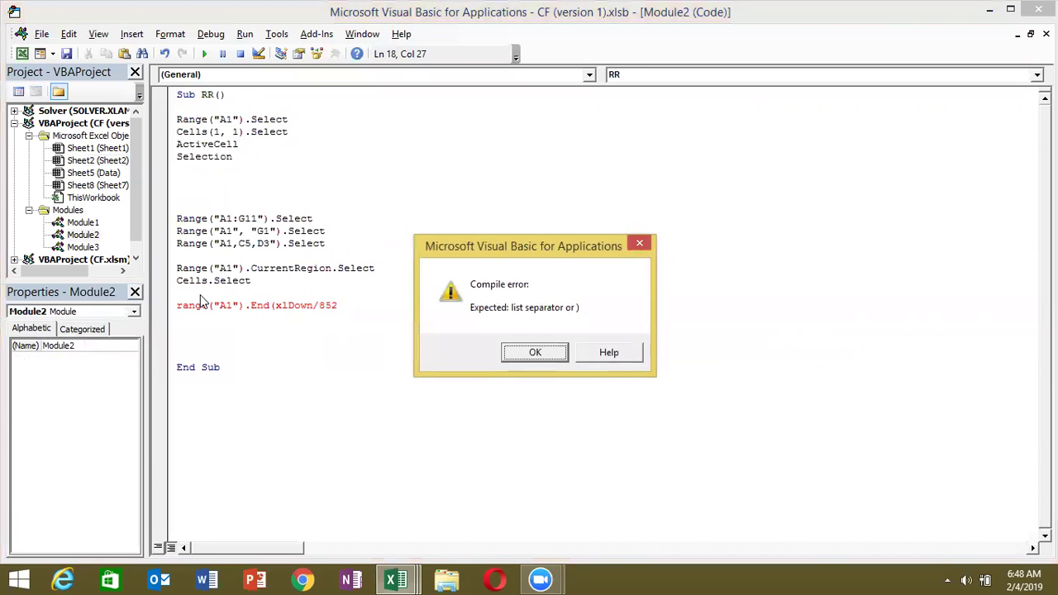
{"action": "key", "text": "Return"}
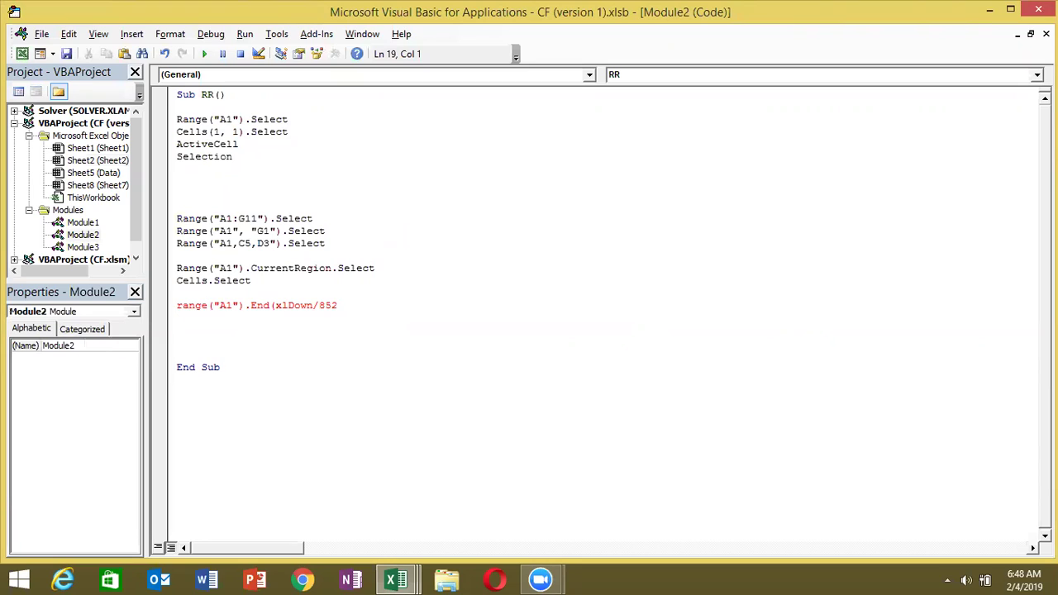
{"action": "key", "text": "BackSpace"}
{"action": "key", "text": "BackSpace"}
{"action": "key", "text": "BackSpace"}
{"action": "key", "text": "BackSpace"}
{"action": "key", "text": "BackSpace"}
{"action": "type", "text": ").se"}
{"action": "key", "text": "Tab"}
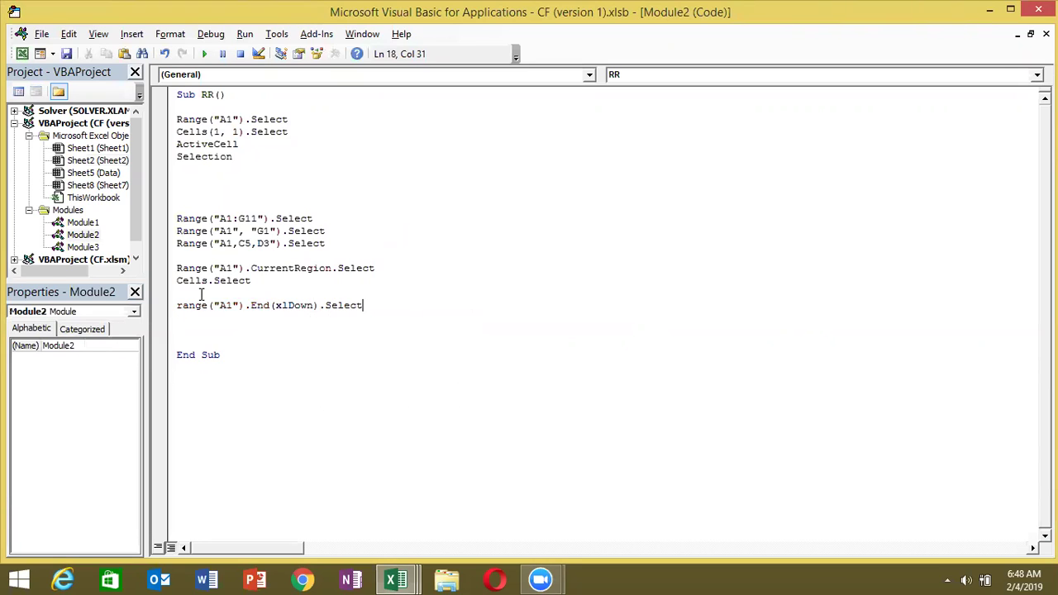
{"action": "key", "text": "Return"}
{"action": "key", "text": "alt+F11"}
Test Ctrl+Down from A1 to find the last filled cell in column A.
{"action": "left_click", "coordinate": [51, 182]}
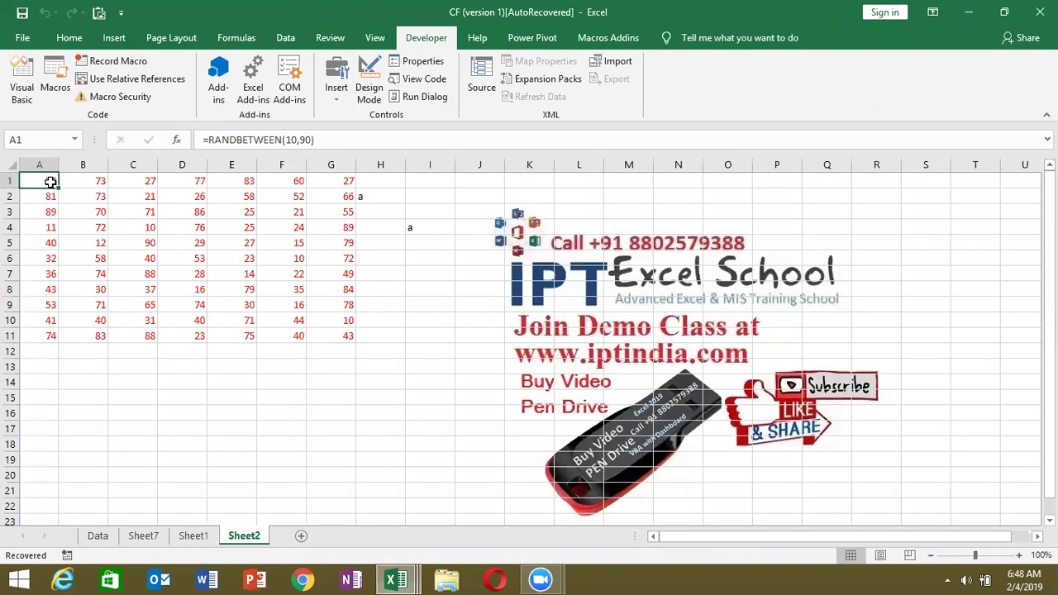
{"action": "key", "text": "ctrl+Down"}
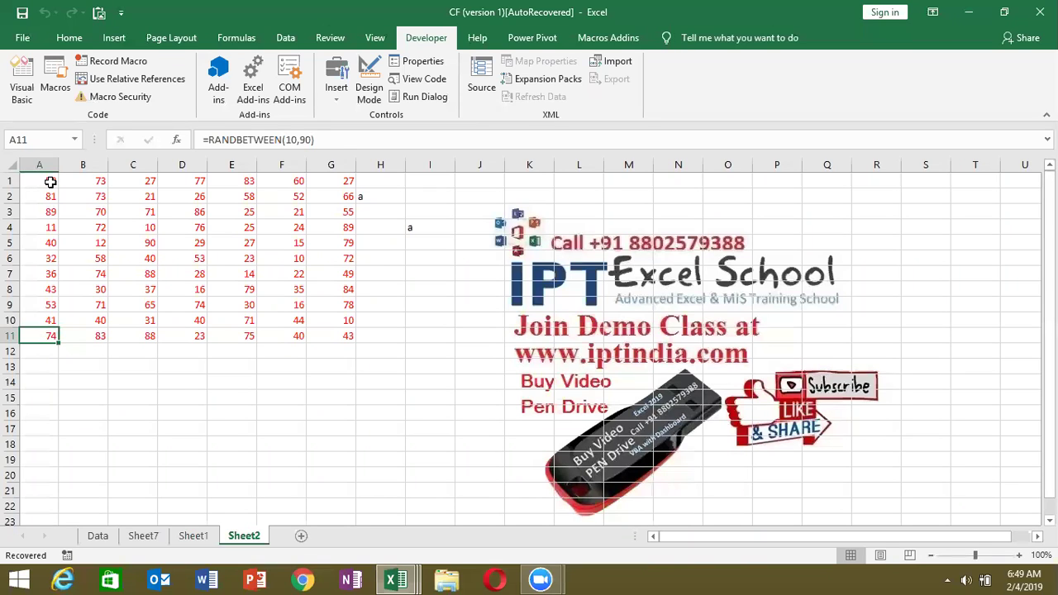
{"action": "key", "text": "alt+Tab"}
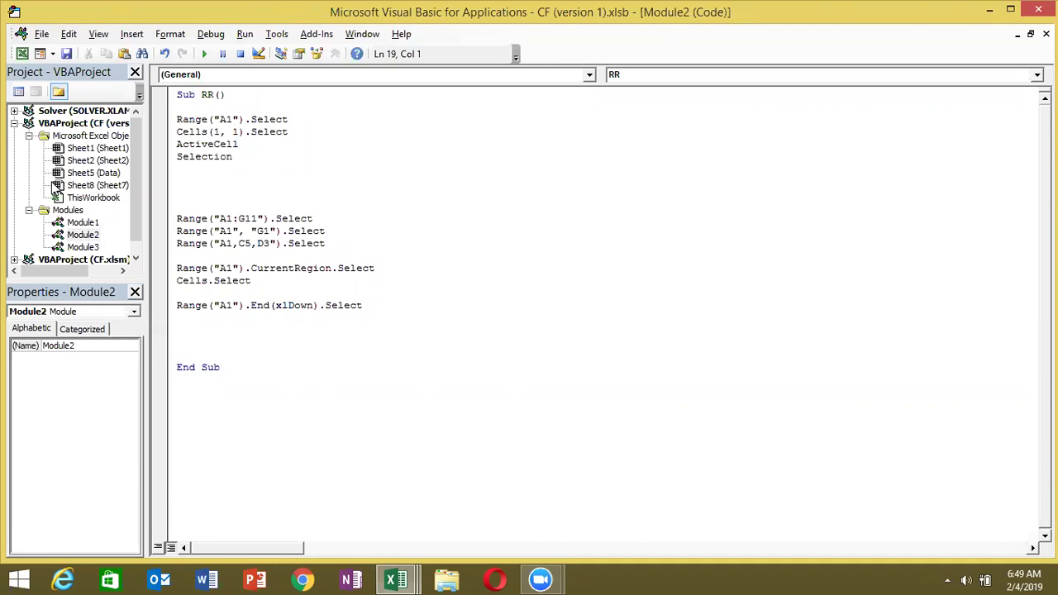
{"action": "key", "text": "alt+Tab"}
Clear cell A5's formula, check the gap from A11, then start typing Range("A65000").End.
{"action": "left_click", "coordinate": [27, 239]}
{"action": "key", "text": "Delete"}
{"action": "key", "text": "Up"}
{"action": "key", "text": "Up"}
{"action": "key", "text": "Up"}
{"action": "key", "text": "Up"}
{"action": "key", "text": "Down"}
{"action": "key", "text": "Down"}
{"action": "key", "text": "Down"}
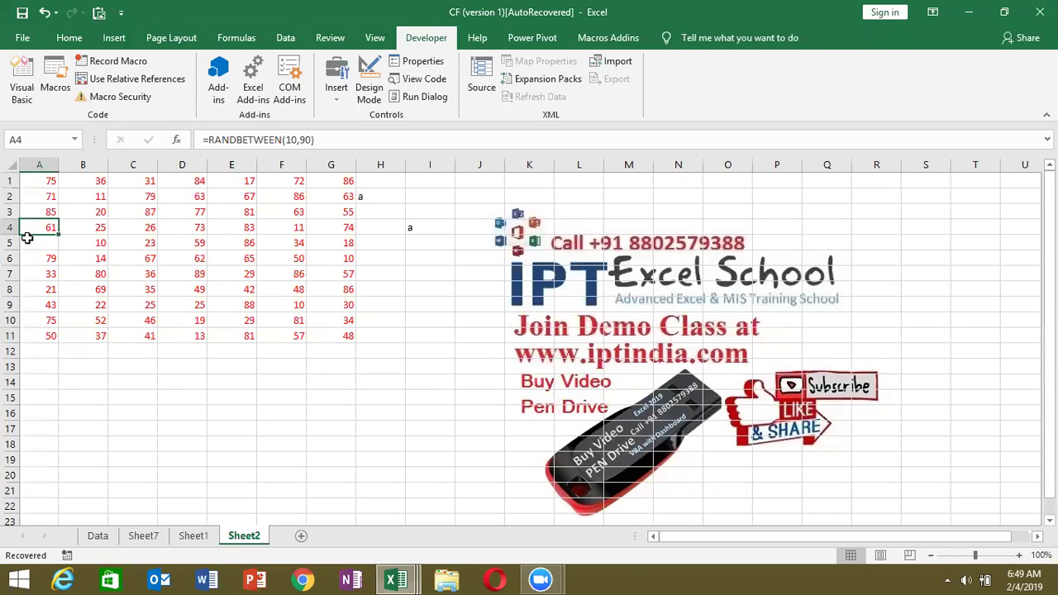
{"action": "left_click", "coordinate": [36, 335]}
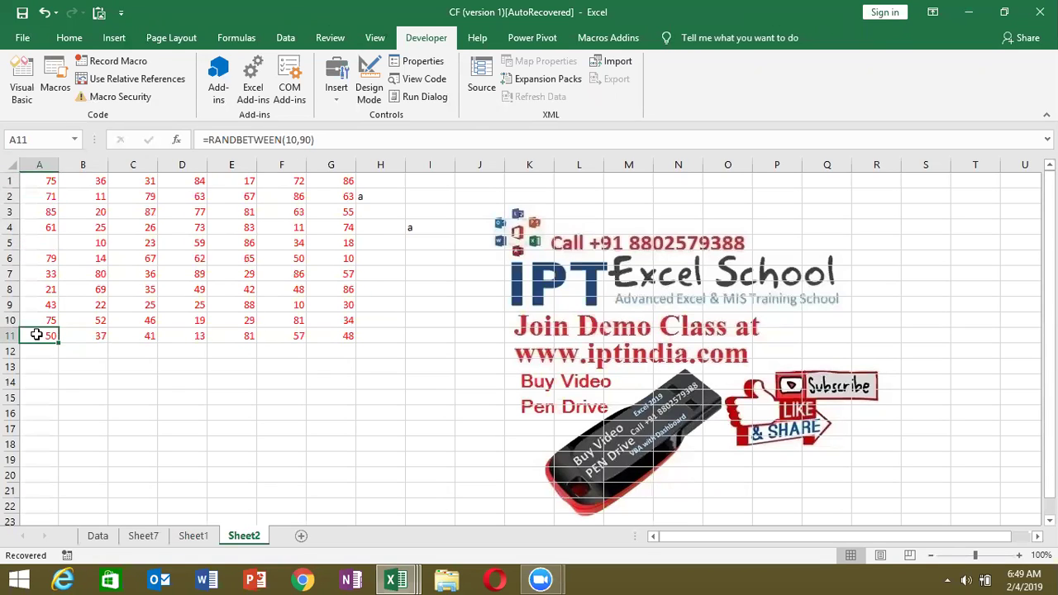
{"action": "key", "text": "alt+F11"}
{"action": "type", "text": "range"}
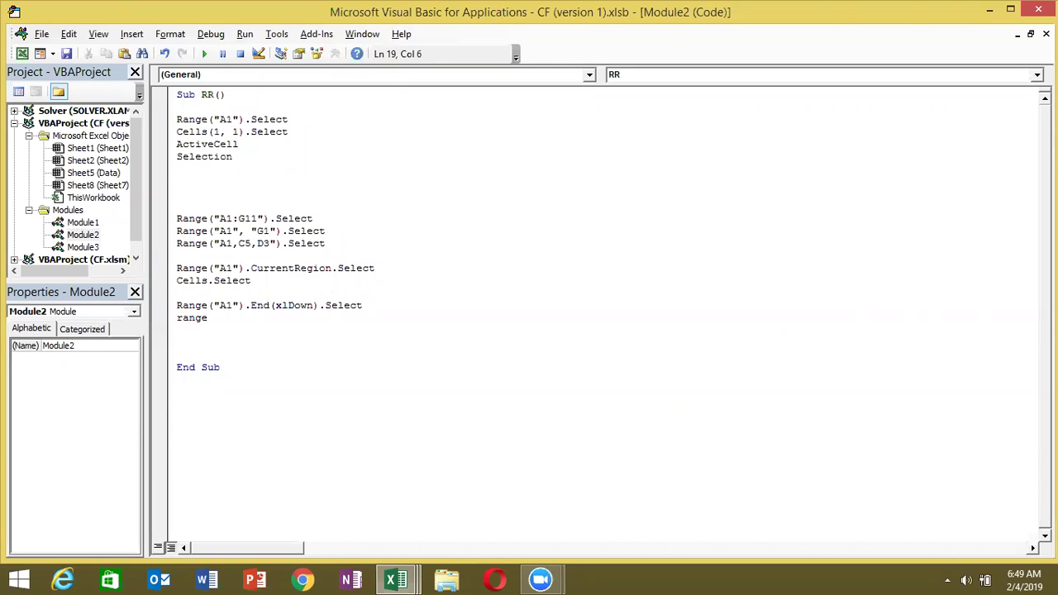
{"action": "type", "text": "(\"A65000\")"}
{"action": "type", "text": ".end"}
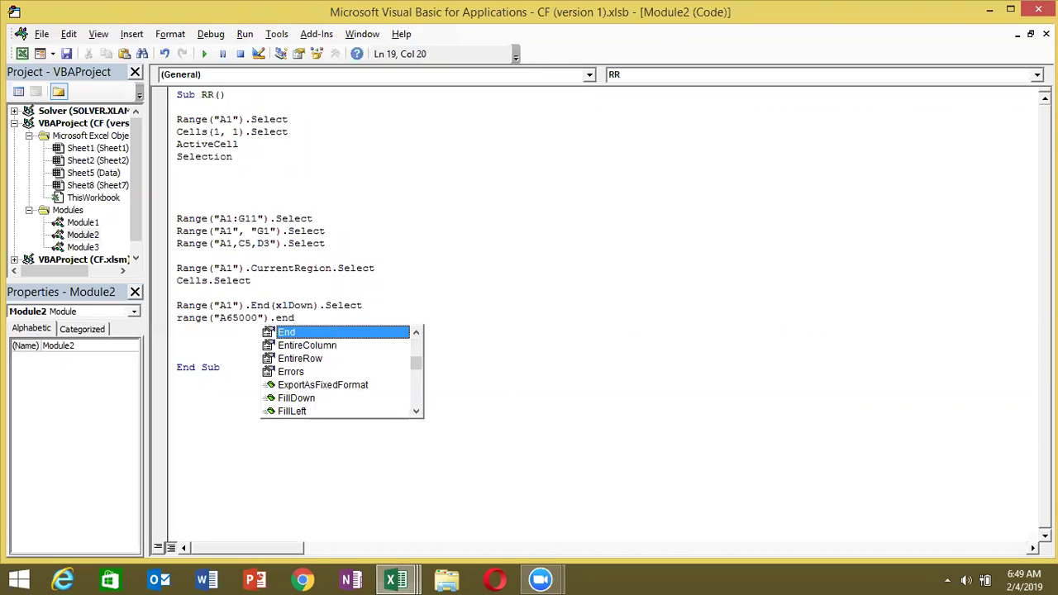
Complete the line as Range("A65000").End(xlUp).Select, then select A21 on Sheet2.
{"action": "key", "text": "Tab"}
{"action": "type", "text": "(xlu"}
{"action": "key", "text": "Tab"}
{"action": "type", "text": ").se"}
{"action": "key", "text": "Tab"}
{"action": "key", "text": "Return"}
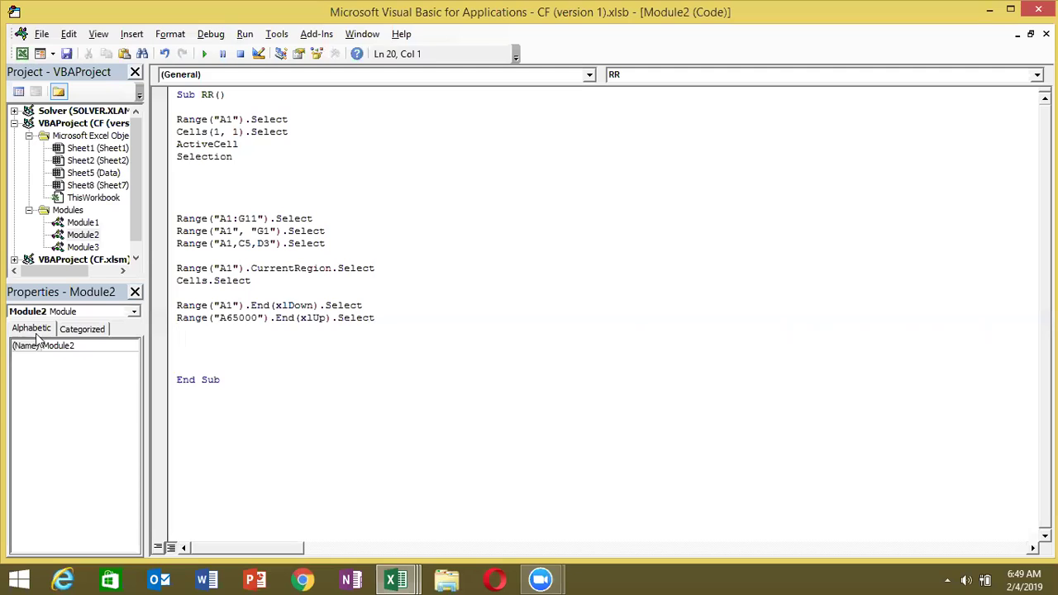
{"action": "key", "text": "alt+F11"}
{"action": "left_click", "coordinate": [47, 487]}
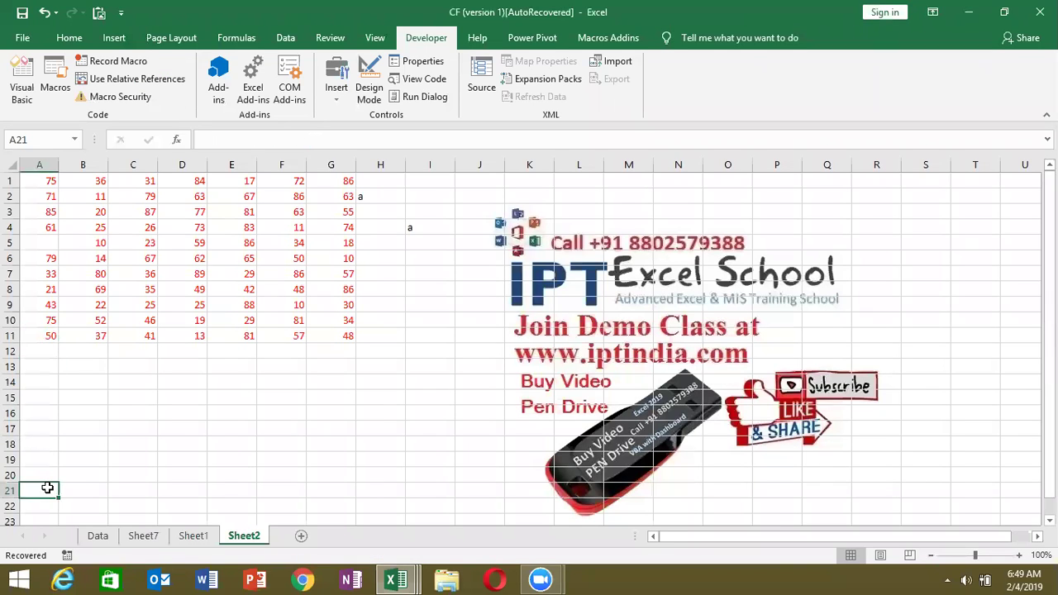
Compare where Ctrl+Up lands in column A with the Range("A65000") line in the code.
{"action": "key", "text": "ctrl+Up"}
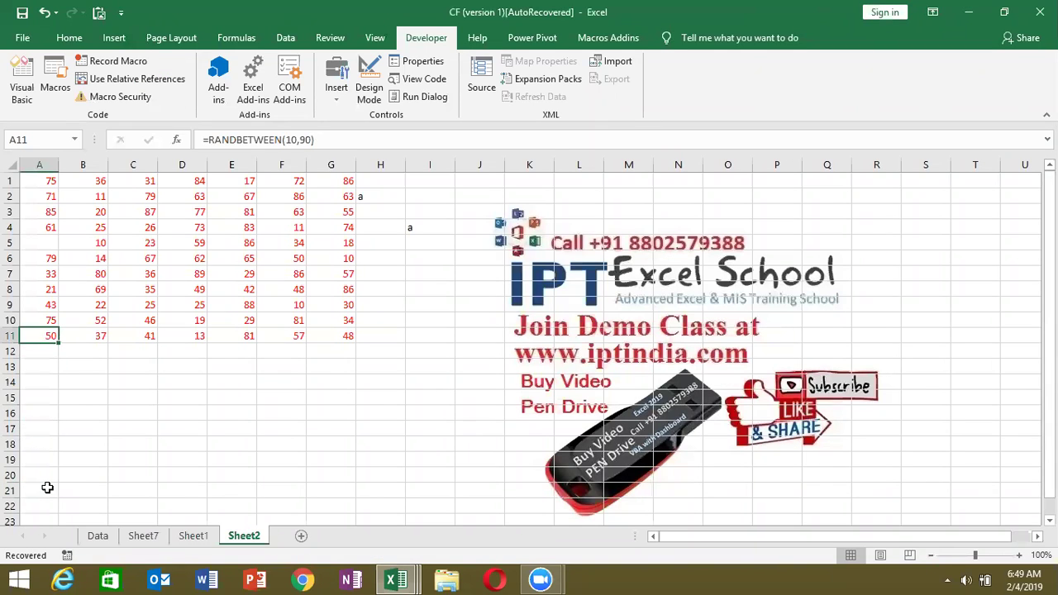
{"action": "key", "text": "alt+F11"}
{"action": "double_click", "coordinate": [246, 317]}
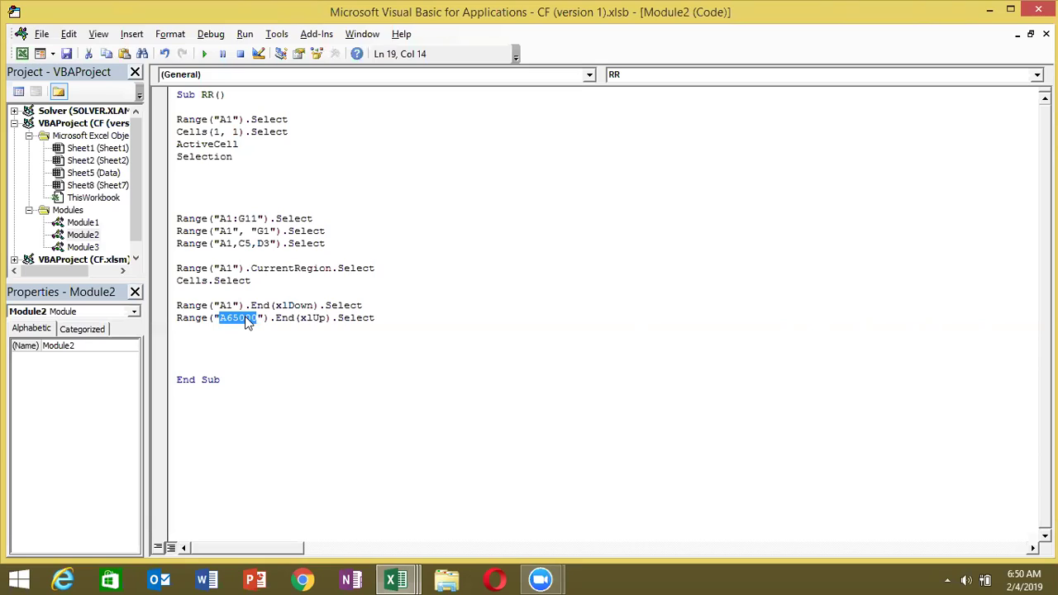
{"action": "key", "text": "Down"}
{"action": "key", "text": "Up"}
{"action": "key", "text": "Up"}
{"action": "key", "text": "Down"}
{"action": "key", "text": "Down"}
{"action": "key", "text": "Down"}
{"action": "key", "text": "Down"}
{"action": "key", "text": "Up"}
{"action": "double_click", "coordinate": [244, 321]}
{"action": "key", "text": "alt+F11"}
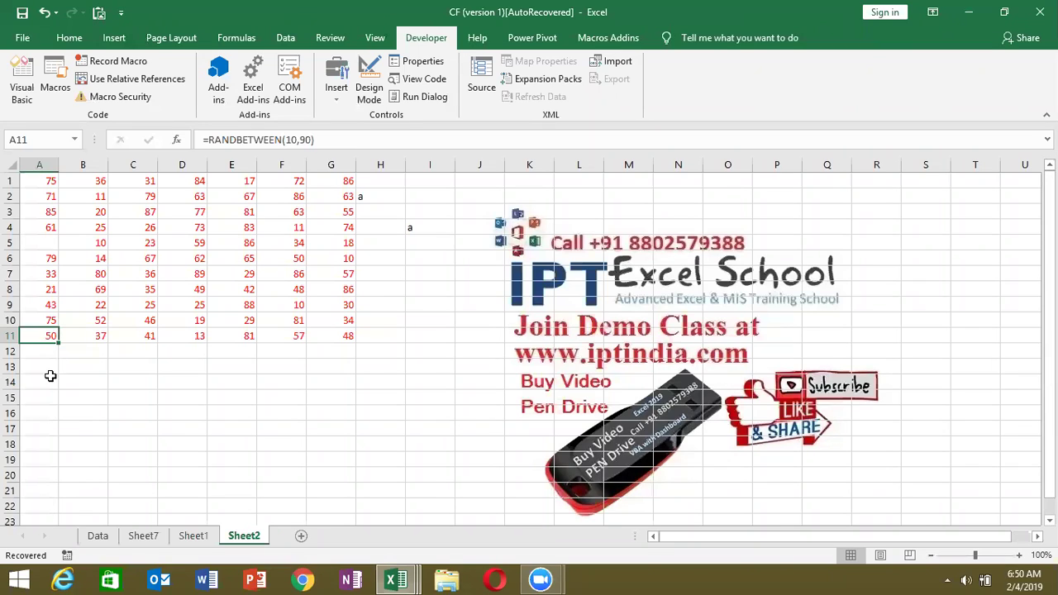
Enter 85 in the empty cell A5 after jumping up from A22.
{"action": "left_click", "coordinate": [35, 507]}
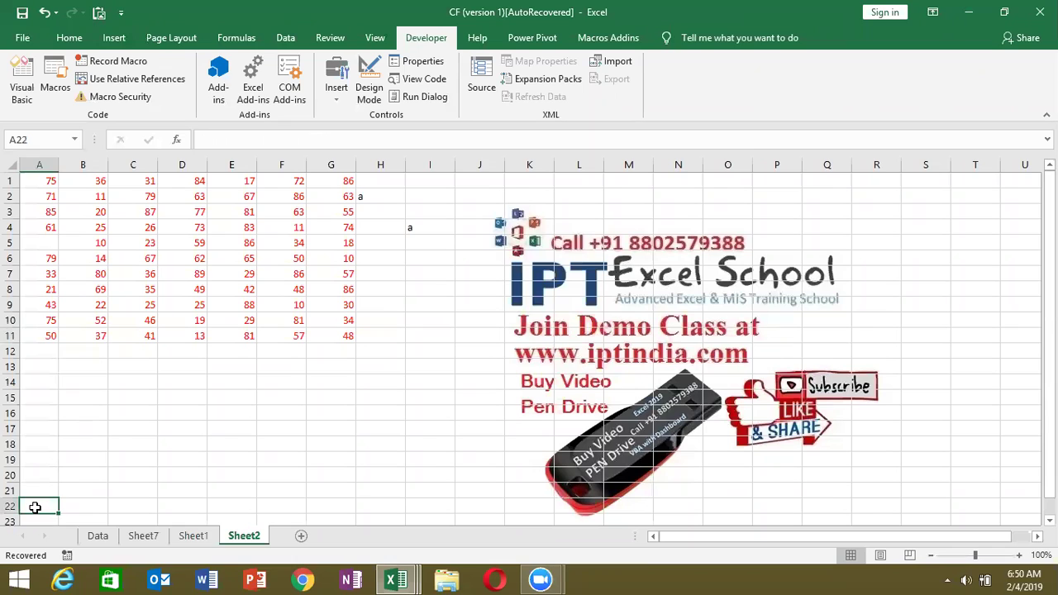
{"action": "key", "text": "ctrl+Up"}
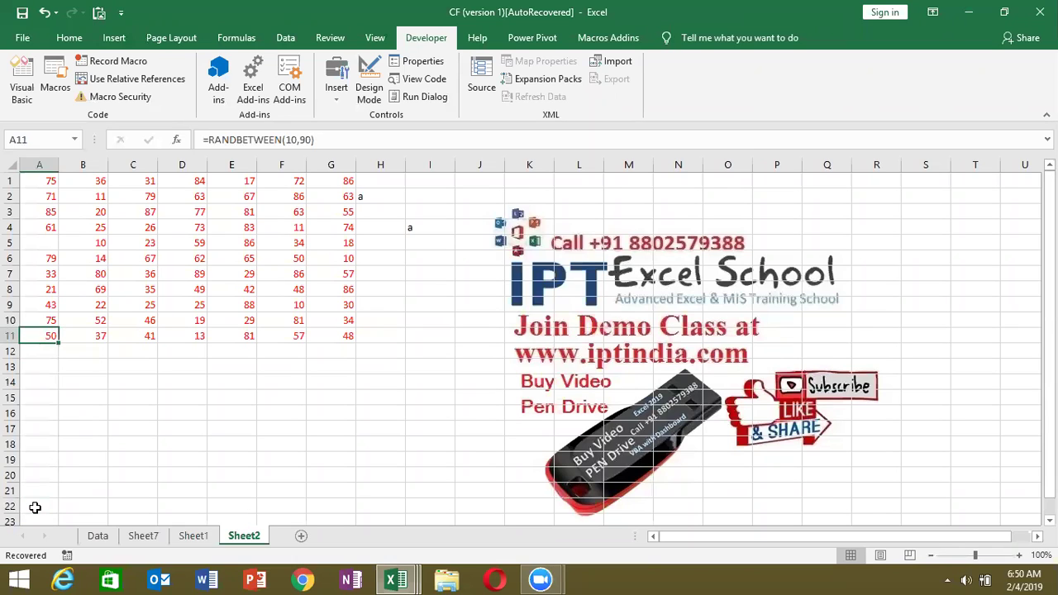
{"action": "key", "text": "Up"}
{"action": "key", "text": "Up"}
{"action": "key", "text": "Up"}
{"action": "key", "text": "Up"}
{"action": "key", "text": "Up"}
{"action": "key", "text": "Up"}
{"action": "key", "text": "Up"}
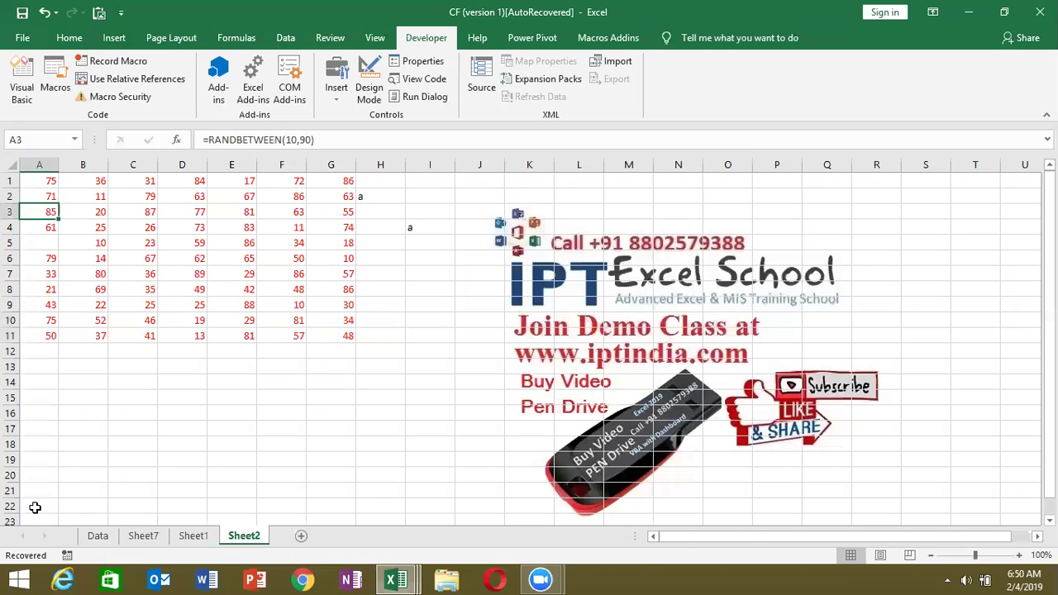
{"action": "key", "text": "Down"}
{"action": "key", "text": "Down"}
{"action": "type", "text": "85"}
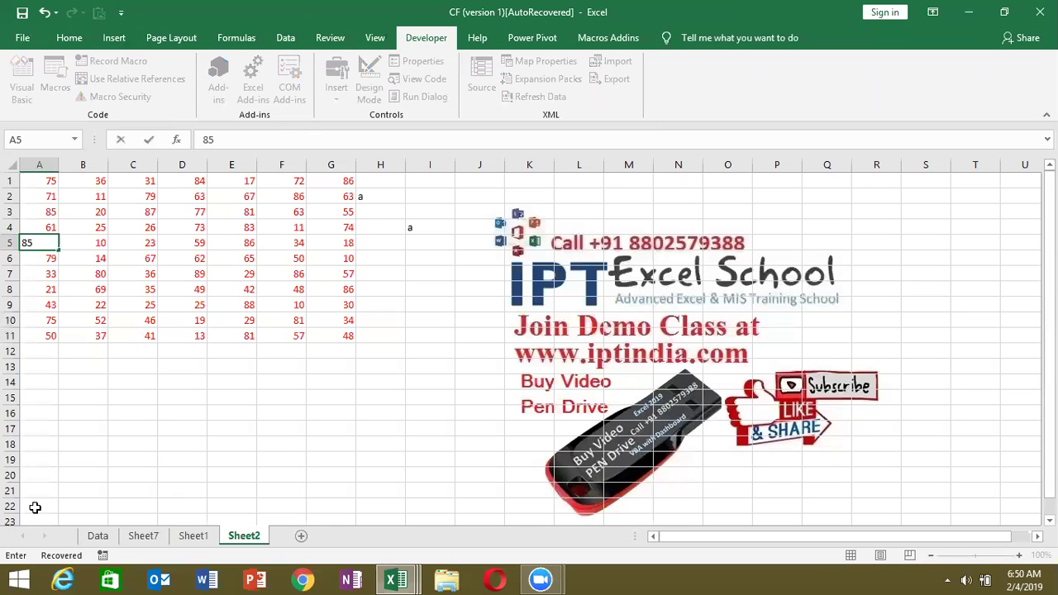
{"action": "key", "text": "Up"}
Insert blank lines around the Range("A65000").End(xlUp).Select line.
{"action": "key", "text": "alt+F11"}
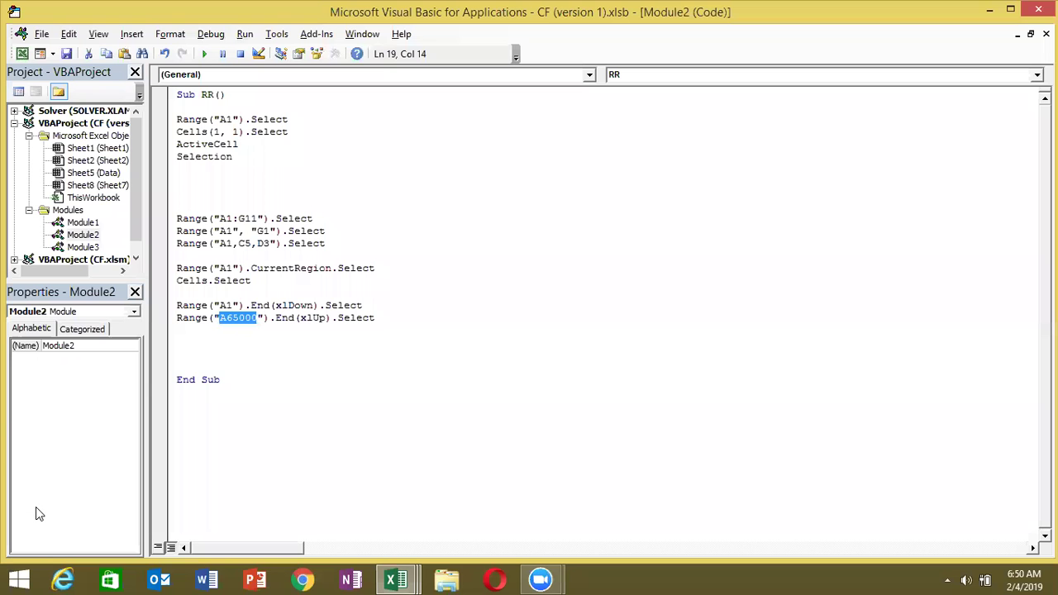
{"action": "key", "text": "Down"}
{"action": "key", "text": "Up"}
{"action": "key", "text": "Down"}
{"action": "key", "text": "Return"}
{"action": "key", "text": "Up"}
{"action": "key", "text": "Up"}
{"action": "key", "text": "Return"}
{"action": "key", "text": "Down"}
{"action": "key", "text": "Down"}
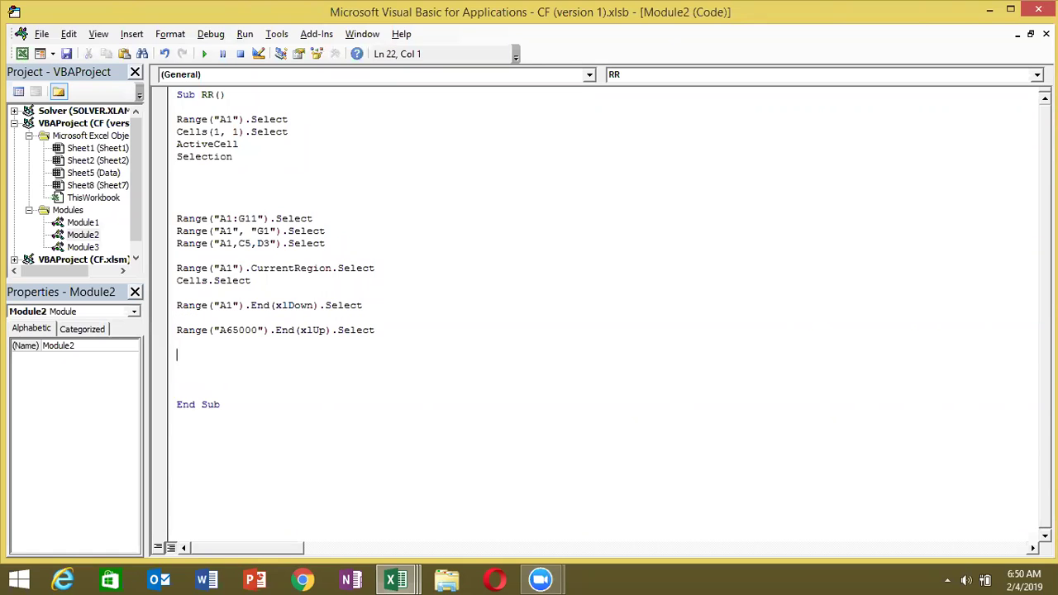
After checking the workbook, begin a new range( statement on line 22.
{"action": "key", "text": "alt+F11"}
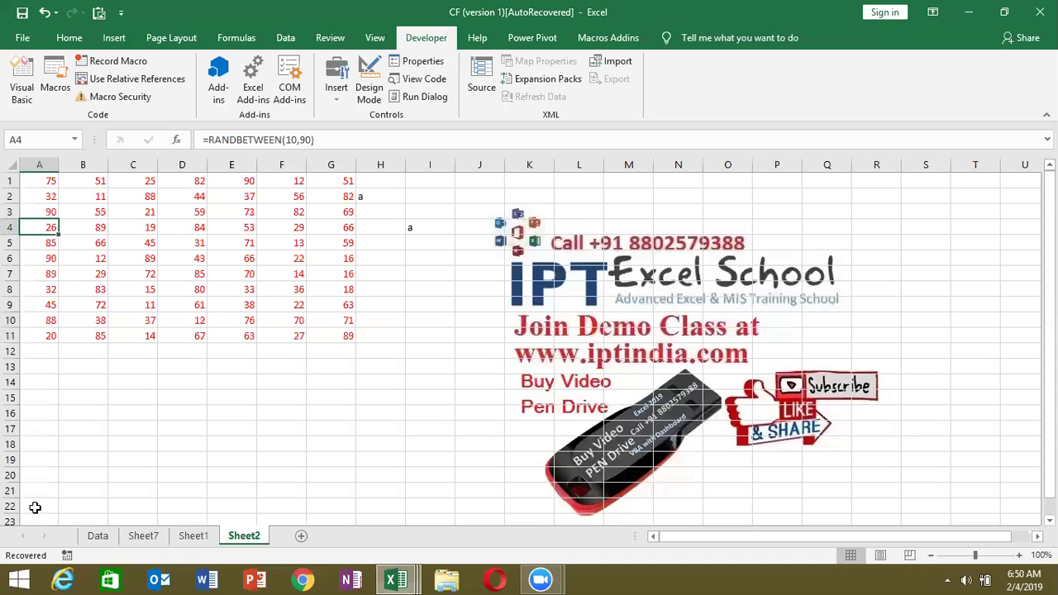
{"action": "key", "text": "alt+F11"}
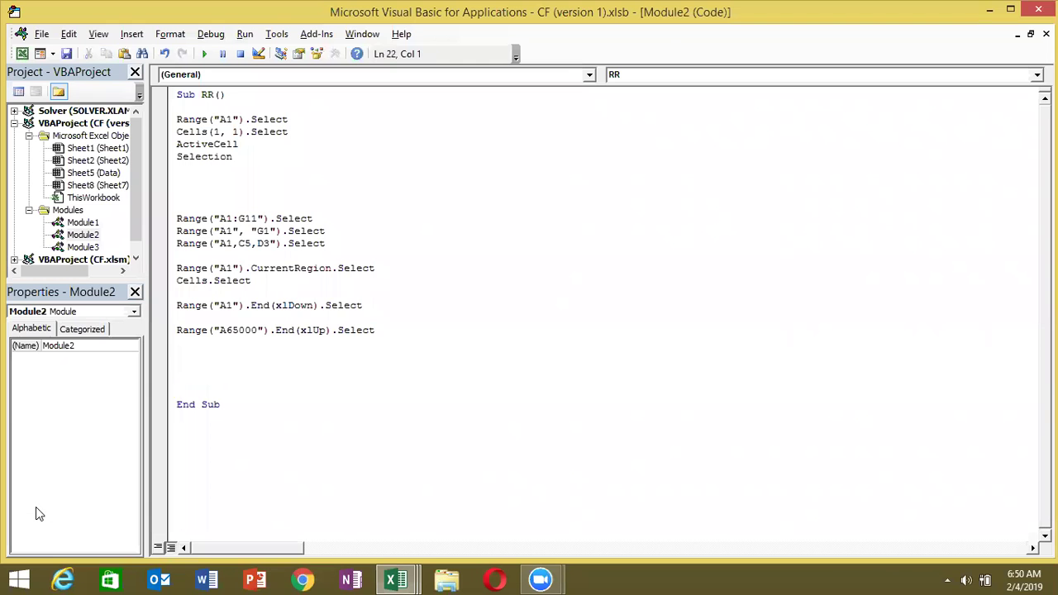
{"action": "key", "text": "alt+F11"}
{"action": "key", "text": "alt+F11"}
{"action": "type", "text": "ra"}
{"action": "type", "text": "nge("}
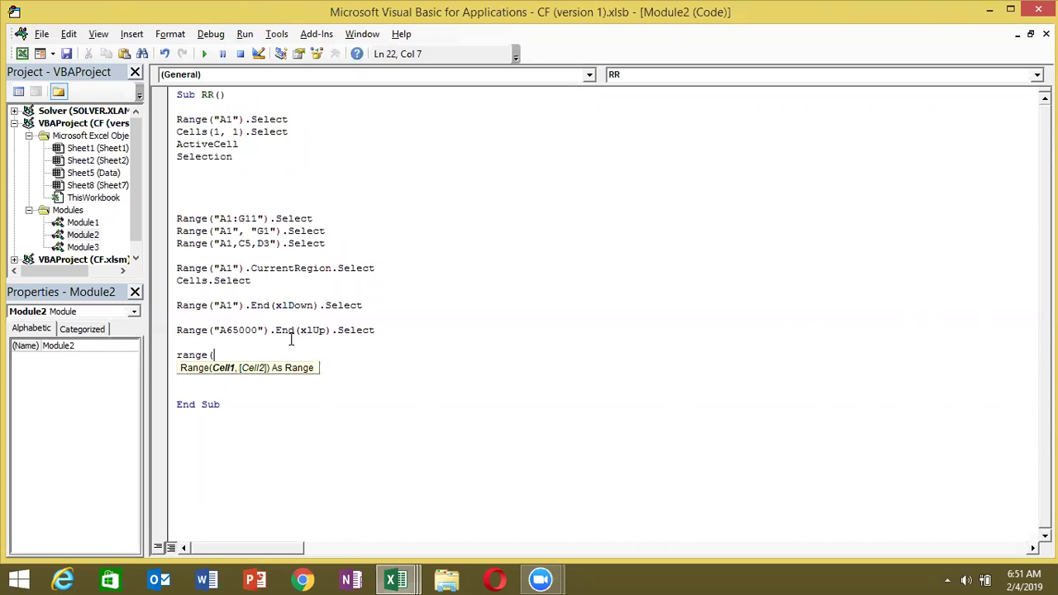
In Excel, select from A1 across row 1 and down to row 11 to preview the range.
{"action": "key", "text": "alt+F11"}
{"action": "key", "text": "ctrl+Home"}
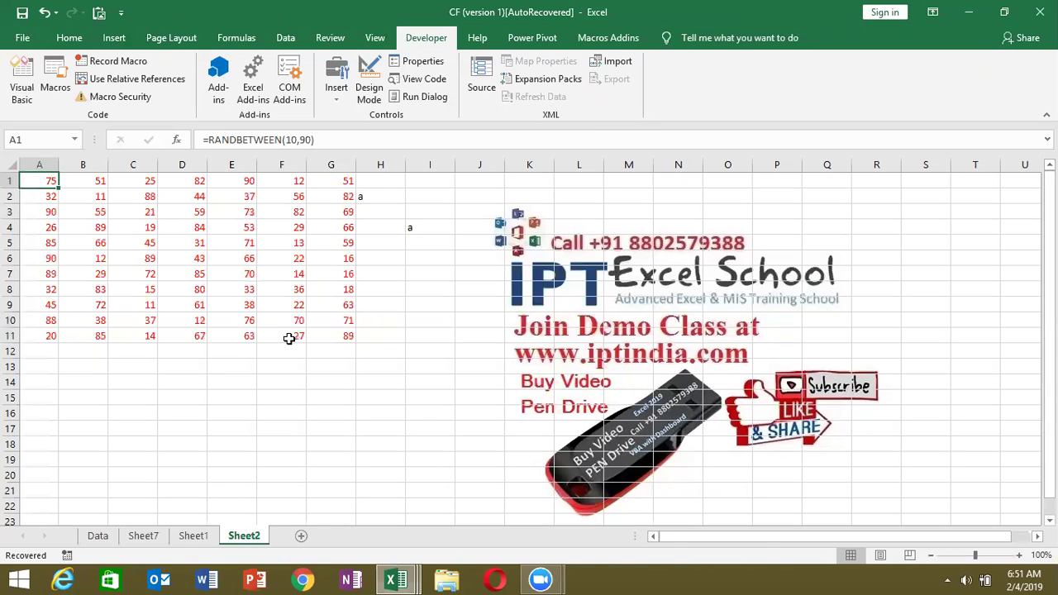
{"action": "key", "text": "ctrl+shift+Right"}
{"action": "key", "text": "ctrl+shift+Down"}
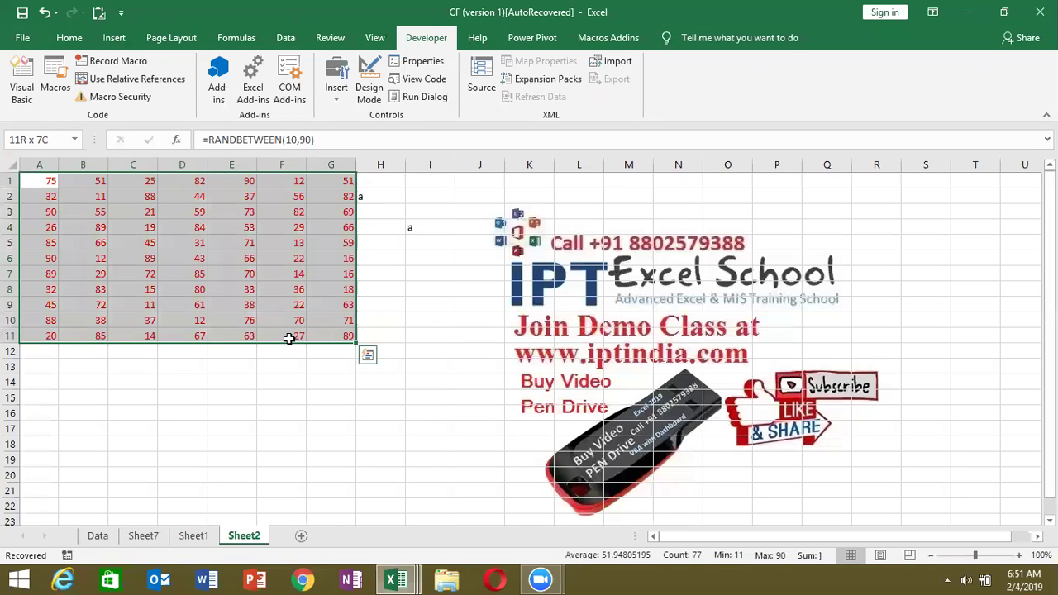
{"action": "key", "text": "alt+F11"}
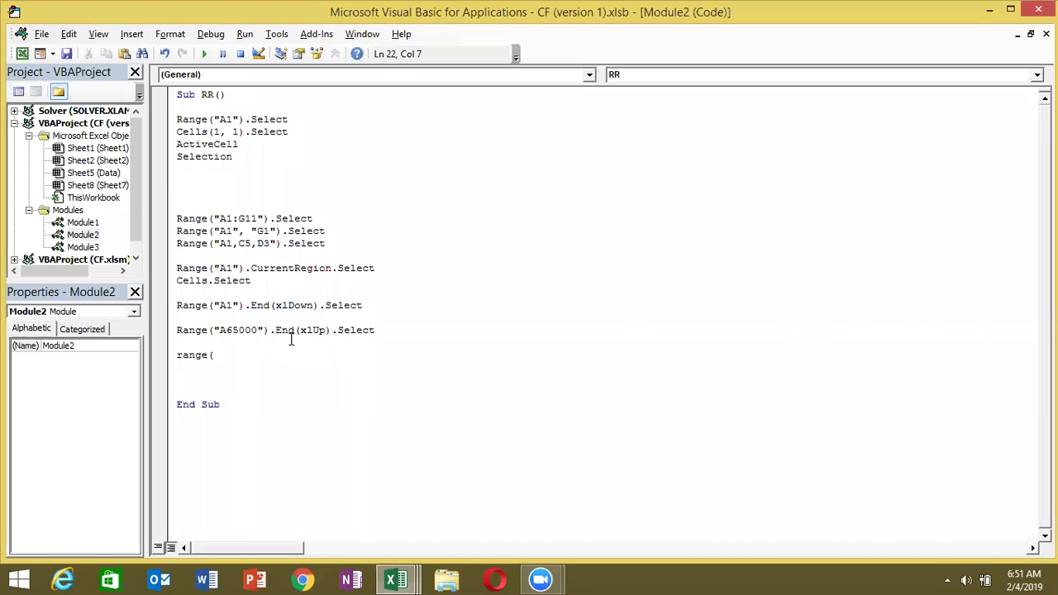
Complete line 22 as Range("A1", Range("A1").End(xlToLeft)).Select, then return to Excel's A1.
{"action": "type", "text": "\"A1\""}
{"action": "type", "text": ",range("}
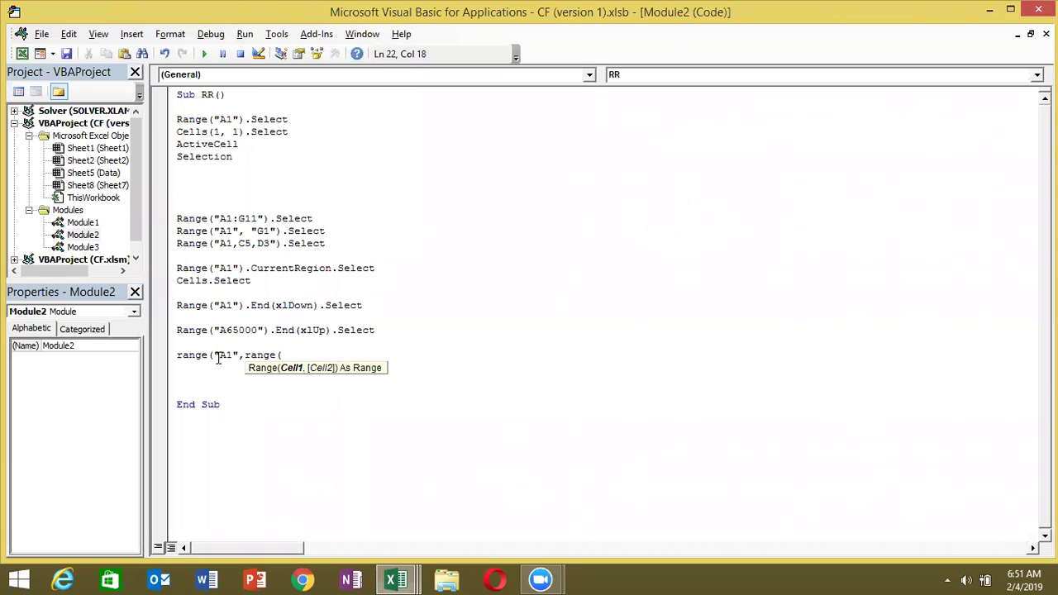
{"action": "type", "text": "\"A1\").end"}
{"action": "key", "text": "Tab"}
{"action": "type", "text": "("}
{"action": "key", "text": "Down"}
{"action": "key", "text": "Down"}
{"action": "key", "text": "Tab"}
{"action": "type", "text": ")"}
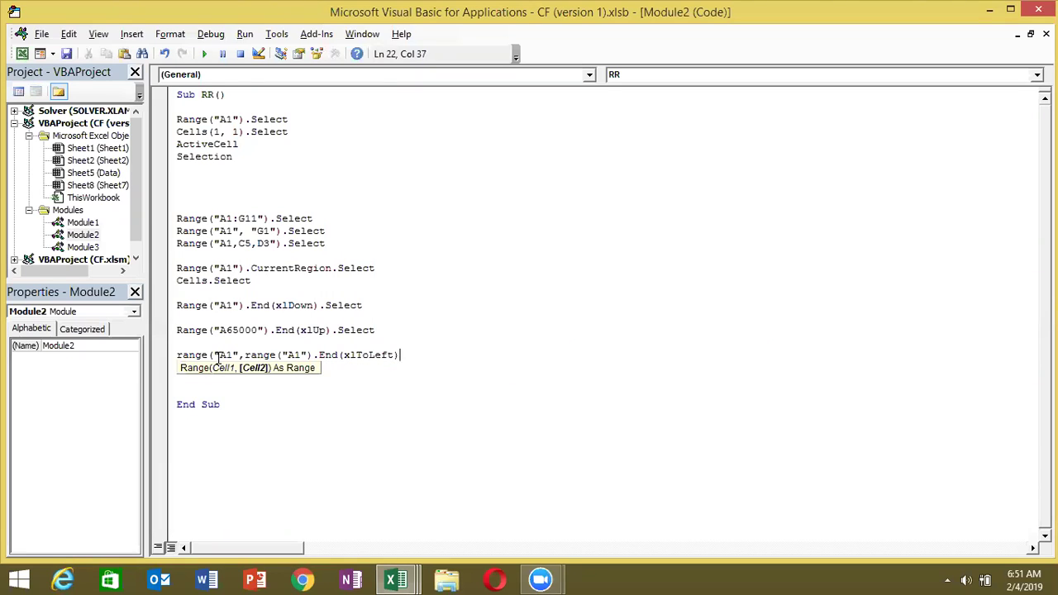
{"action": "type", "text": ").s"}
{"action": "key", "text": "Tab"}
{"action": "key", "text": "Return"}
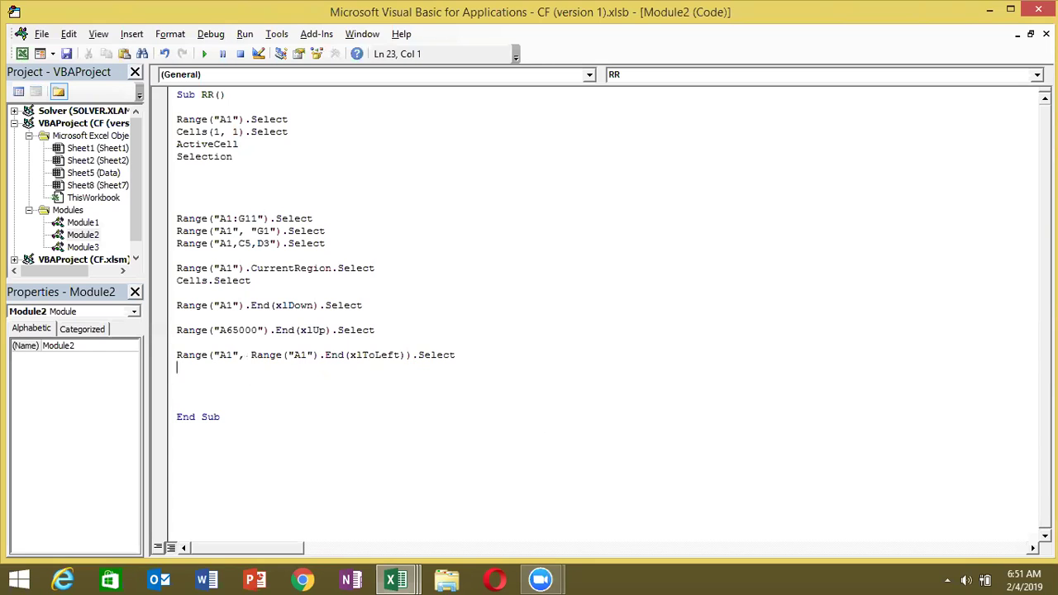
{"action": "key", "text": "alt+F11"}
{"action": "key", "text": "Up"}
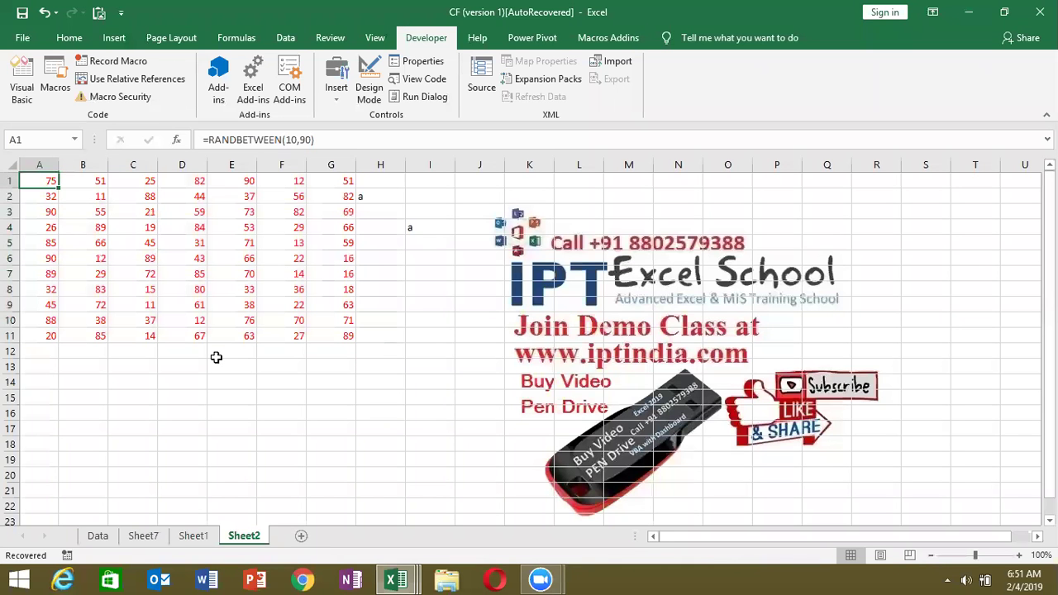
Confirm row 1 spans A1:G1, then delete xlToLeft from line 22's End() call.
{"action": "key", "text": "ctrl+shift+Right"}
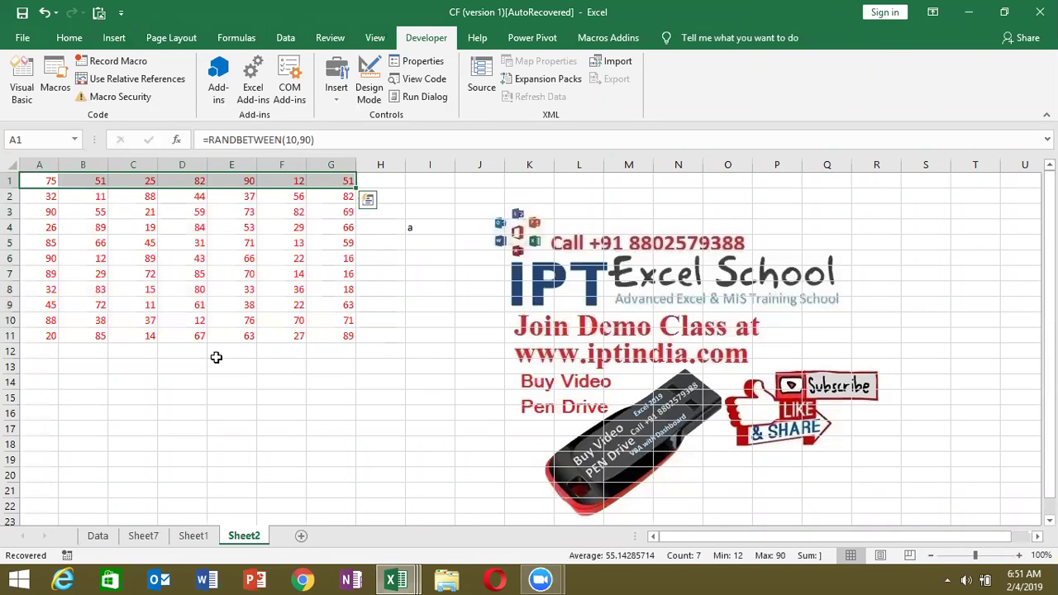
{"action": "key", "text": "alt+Tab"}
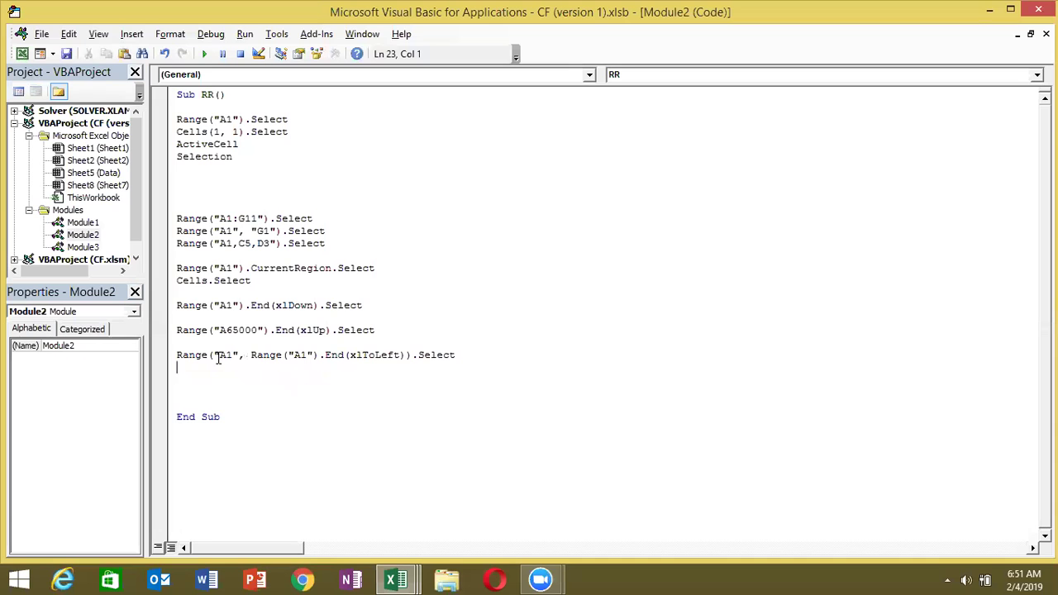
{"action": "type", "text": "range"}
{"action": "key", "text": "BackSpace"}
{"action": "key", "text": "BackSpace"}
{"action": "key", "text": "BackSpace"}
{"action": "key", "text": "BackSpace"}
{"action": "key", "text": "BackSpace"}
{"action": "double_click", "coordinate": [389, 355]}
{"action": "left_click", "coordinate": [390, 355]}
{"action": "key", "text": "Delete"}
{"action": "key", "text": "BackSpace"}
{"action": "key", "text": "BackSpace"}
{"action": "key", "text": "BackSpace"}
{"action": "key", "text": "BackSpace"}
{"action": "key", "text": "BackSpace"}
{"action": "key", "text": "BackSpace"}
{"action": "key", "text": "BackSpace"}
Change line 22's direction to xlToRight and add the missing closing parenthesis.
{"action": "type", "text": "("}
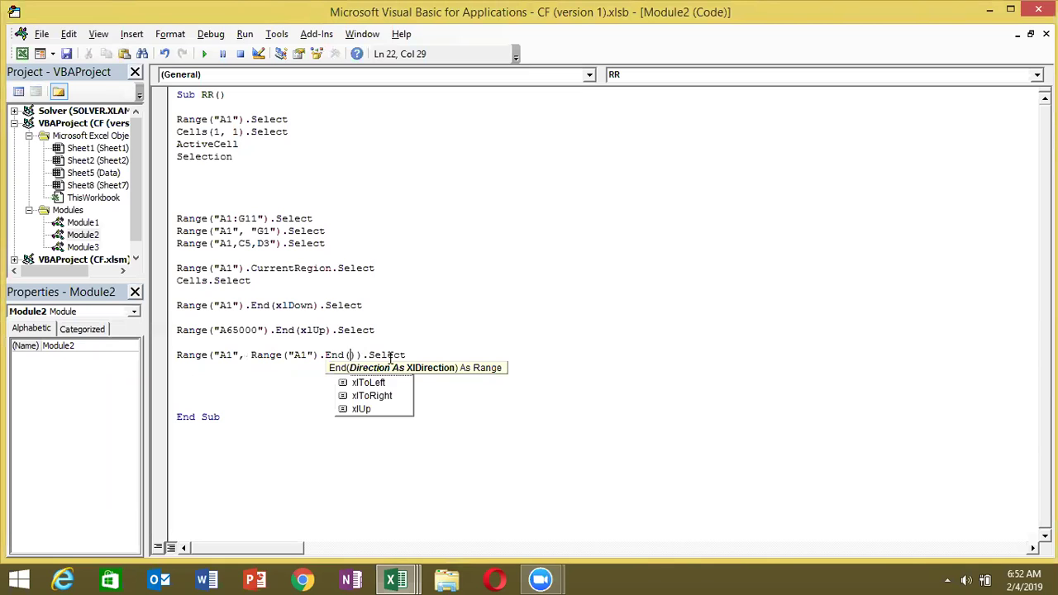
{"action": "type", "text": "xlToRight"}
{"action": "key", "text": "Escape"}
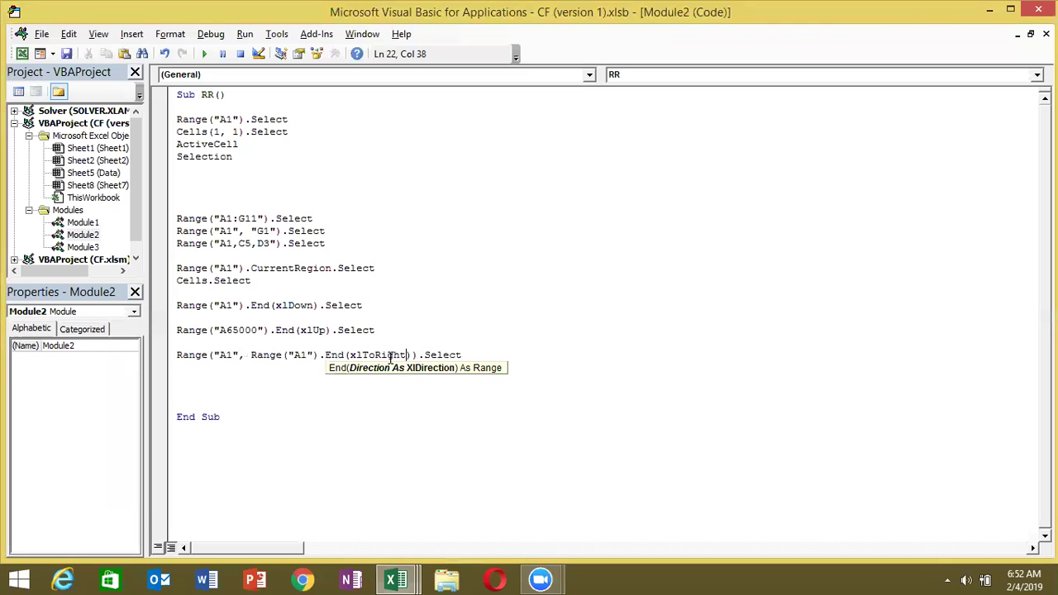
{"action": "key", "text": "End"}
{"action": "key", "text": "BackSpace"}
{"action": "key", "text": "BackSpace"}
{"action": "key", "text": "BackSpace"}
{"action": "left_click", "coordinate": [232, 373]}
{"action": "key", "text": "Return"}
{"action": "key", "text": "ctrl+z"}
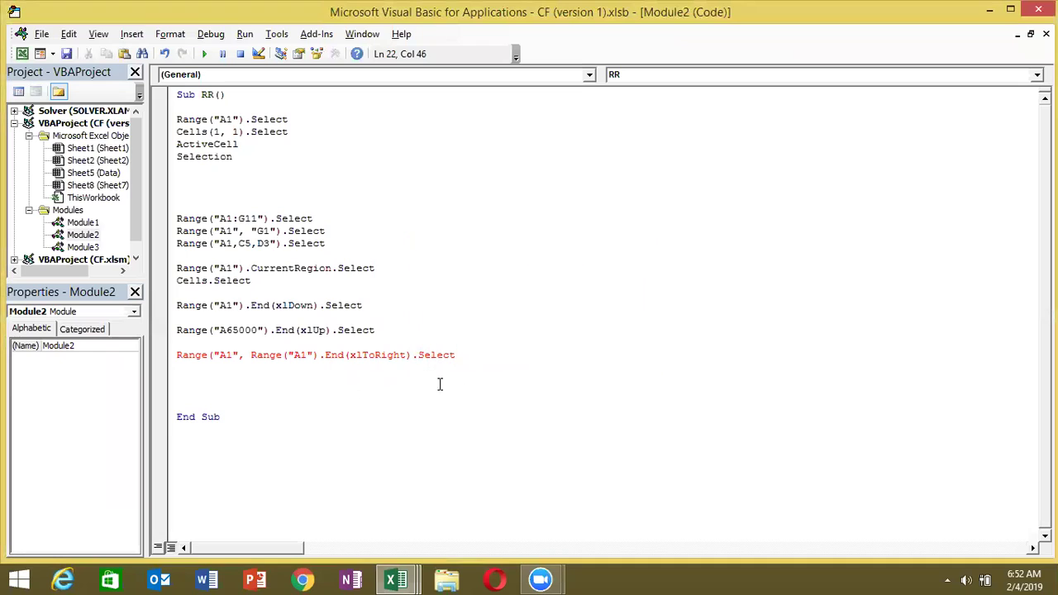
{"action": "left_click", "coordinate": [395, 393]}
{"action": "left_click", "coordinate": [407, 355]}
{"action": "type", "text": ")"}
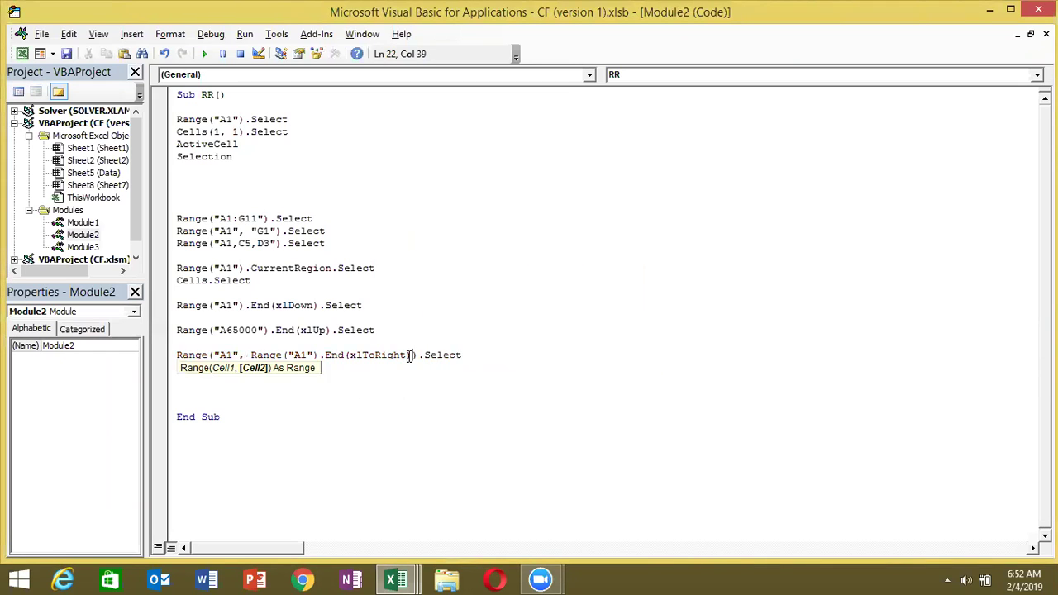
{"action": "left_click", "coordinate": [376, 384]}
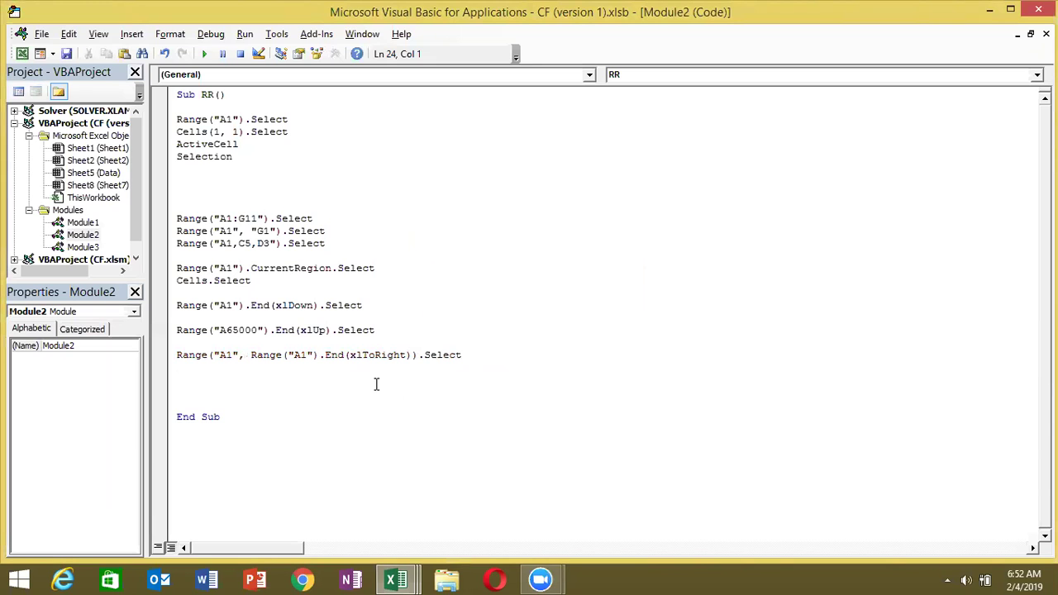
Type Range(Selection, Selection.End(xlDown)).Se on line 23 after testing Ctrl+Shift+Down in Excel.
{"action": "key", "text": "Up"}
{"action": "key", "text": "alt+Tab"}
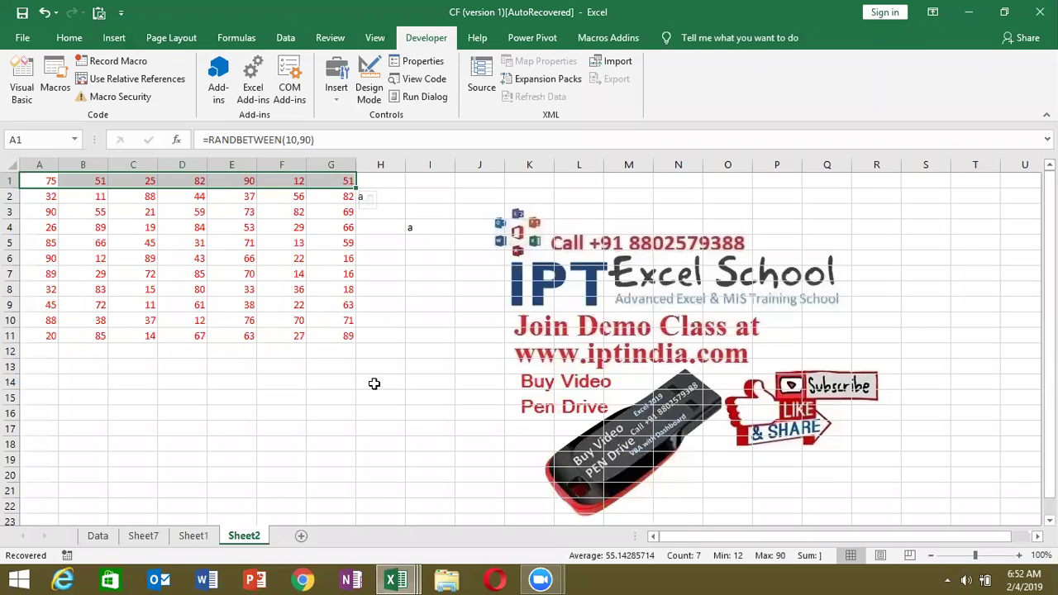
{"action": "key", "text": "ctrl+shift+Down"}
{"action": "key", "text": "ctrl+shift+Up"}
{"action": "key", "text": "alt+Tab"}
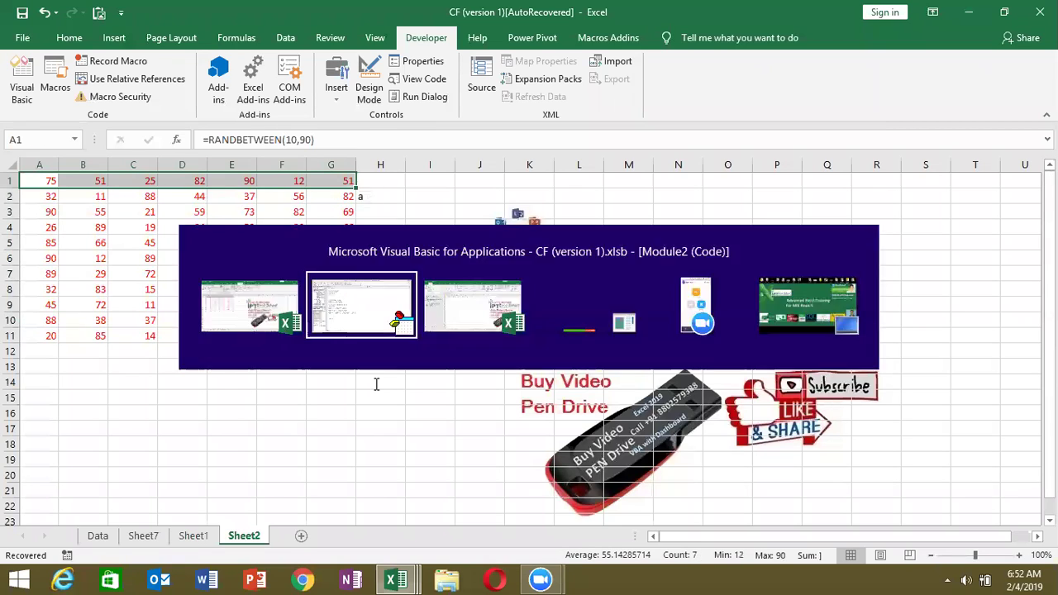
{"action": "type", "text": "range"}
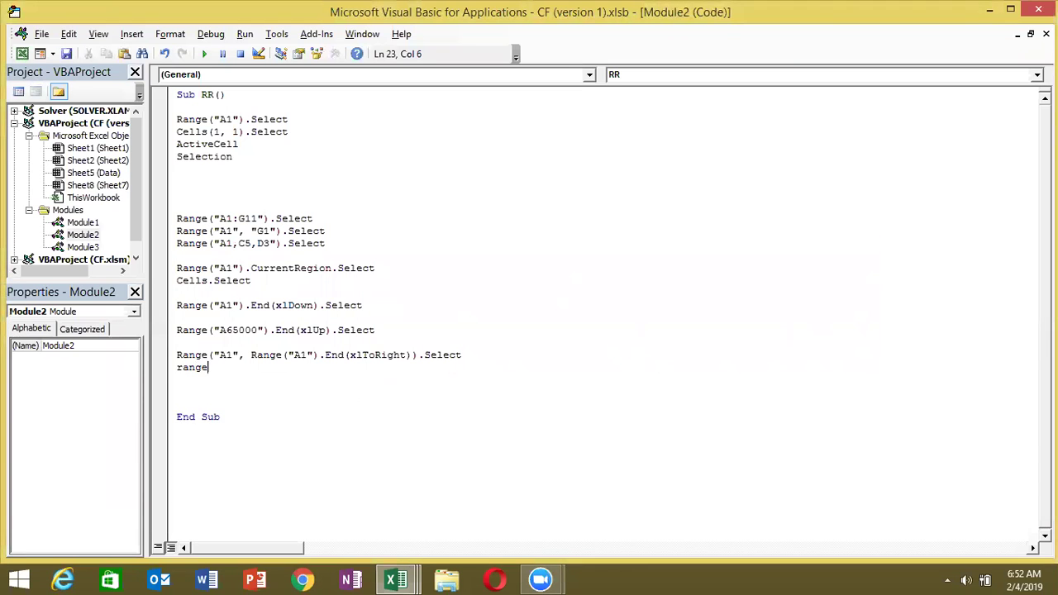
{"action": "type", "text": "("}
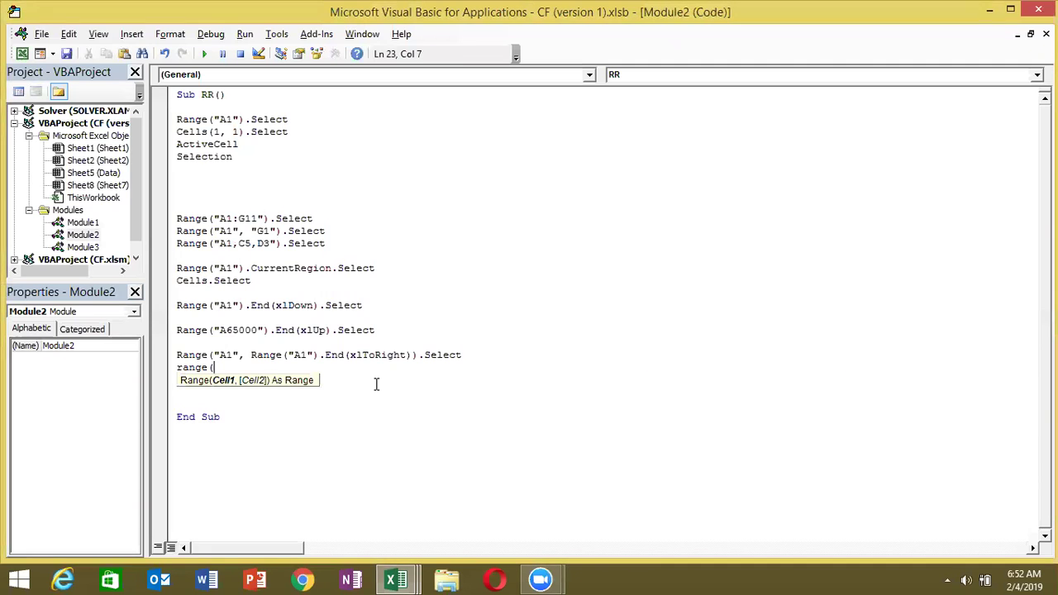
{"action": "key", "text": "alt+Tab"}
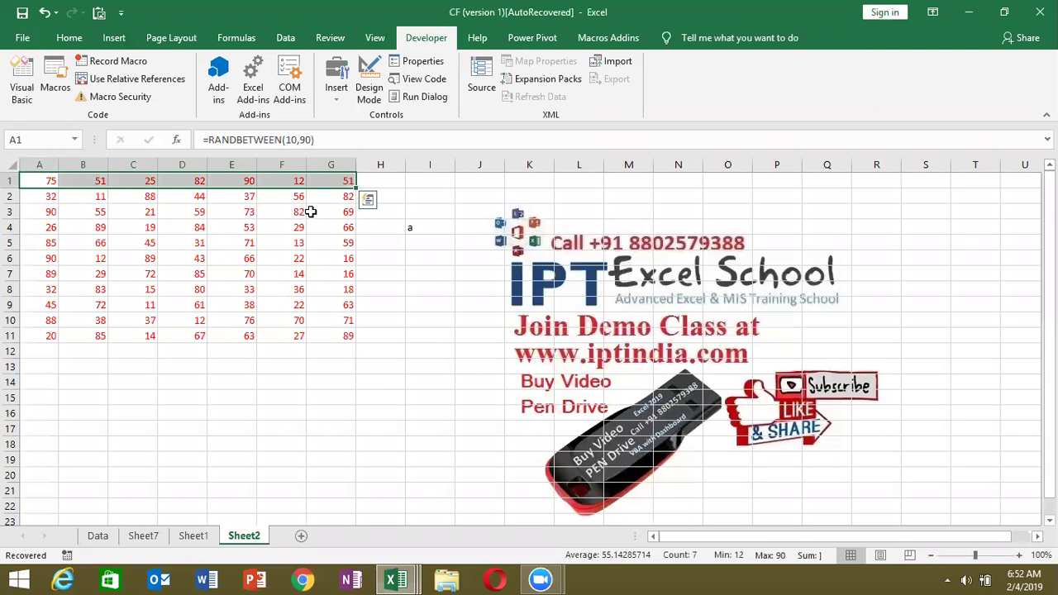
{"action": "key", "text": "alt+F11"}
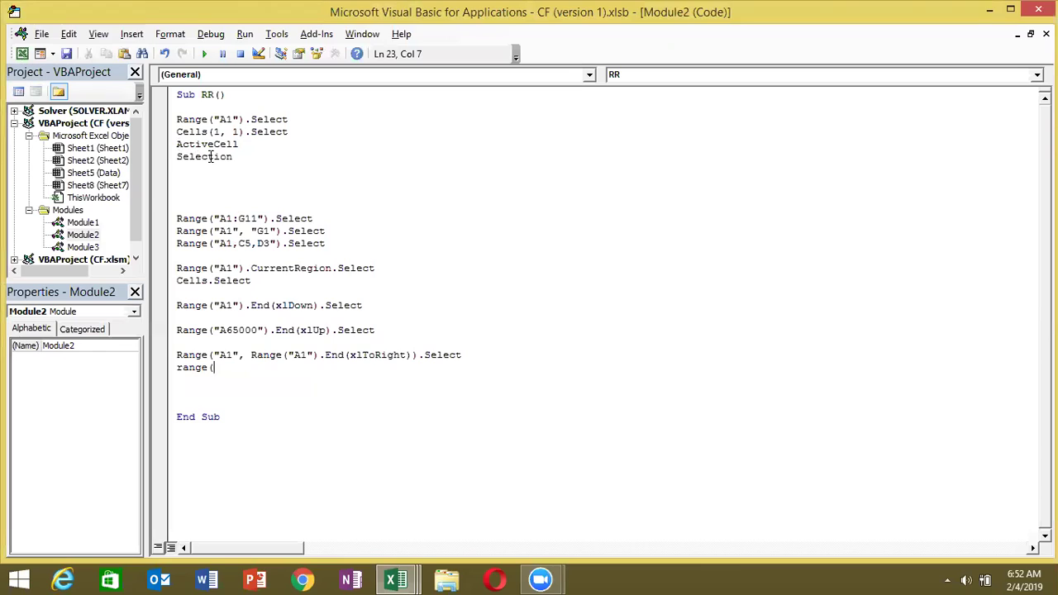
{"action": "type", "text": "sel"}
{"action": "type", "text": "ection,"}
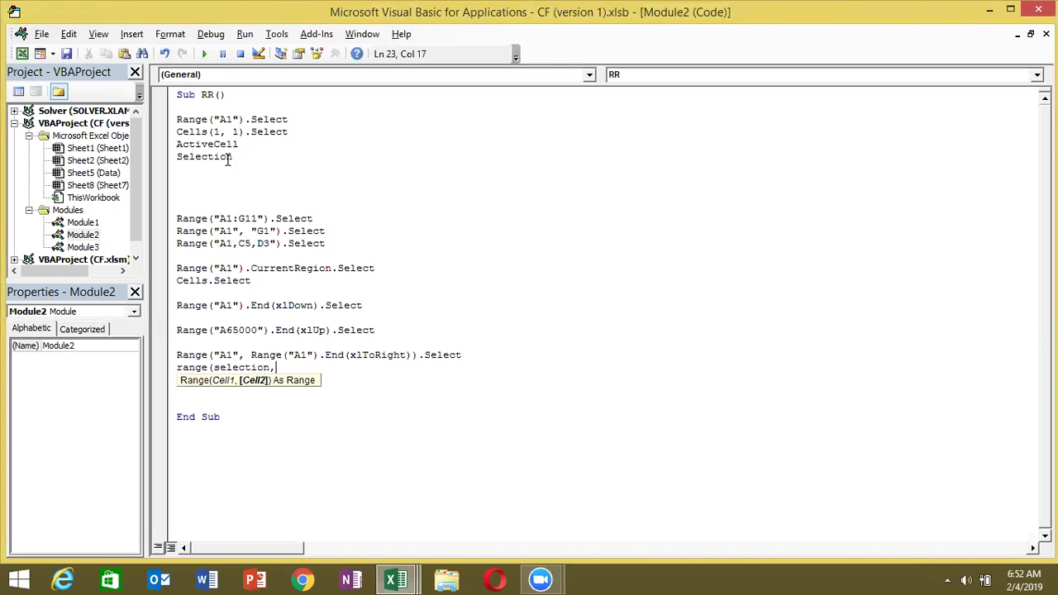
{"action": "type", "text": "selection"}
{"action": "type", "text": "."}
{"action": "type", "text": "end(x"}
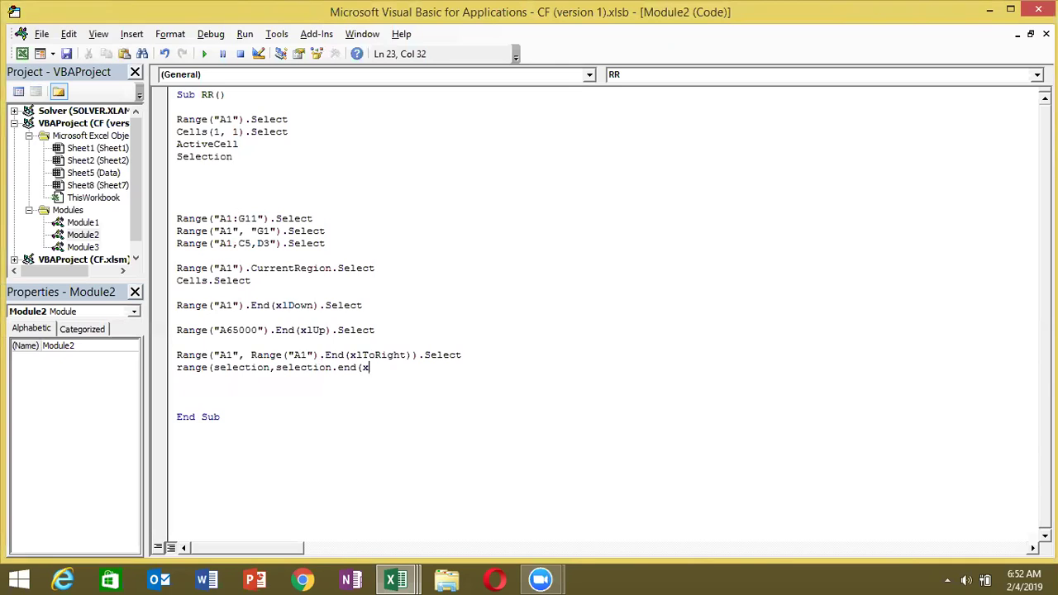
{"action": "type", "text": "ldown))"}
{"action": "type", "text": ".se"}
Finish the xlDown Select line and compare line 22 with Ctrl+Shift+Right across row 1.
{"action": "key", "text": "Return"}
{"action": "key", "text": "Up"}
{"action": "key", "text": "Up"}
{"action": "key", "text": "shift+Down"}
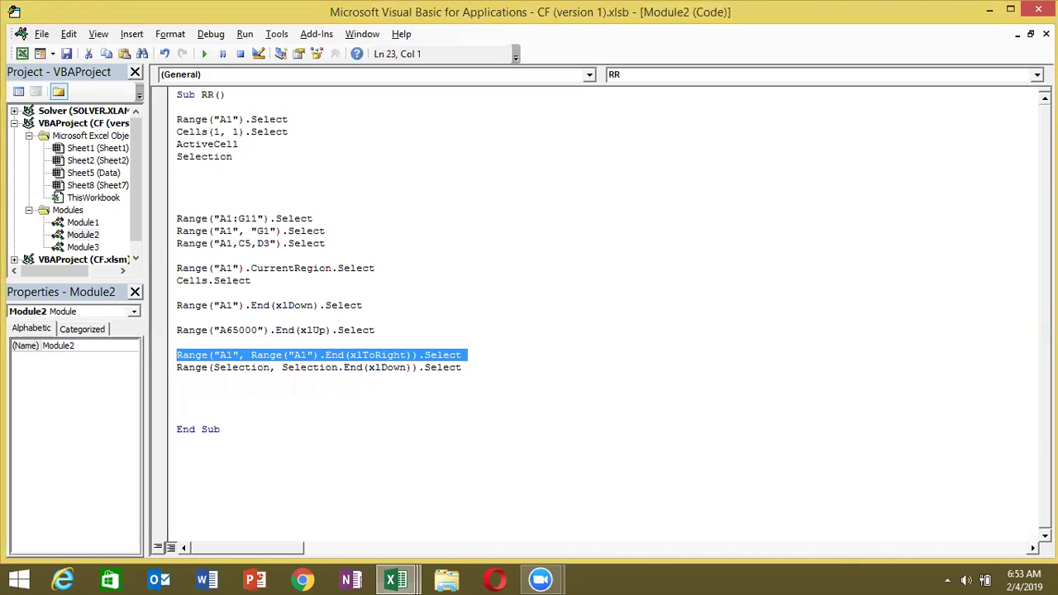
{"action": "key", "text": "alt+F11"}
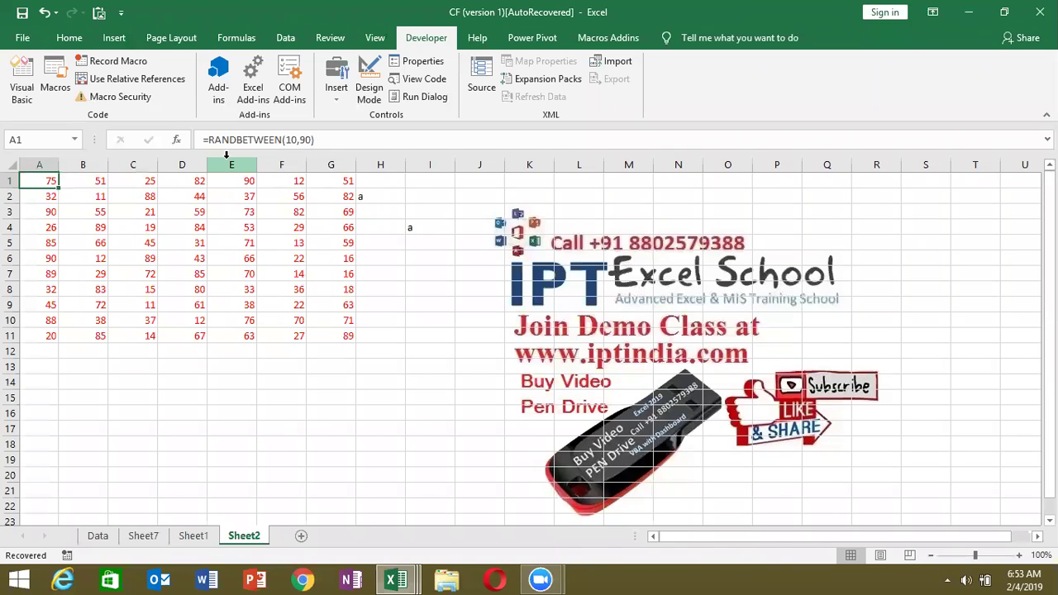
{"action": "key", "text": "ctrl+shift+Right"}
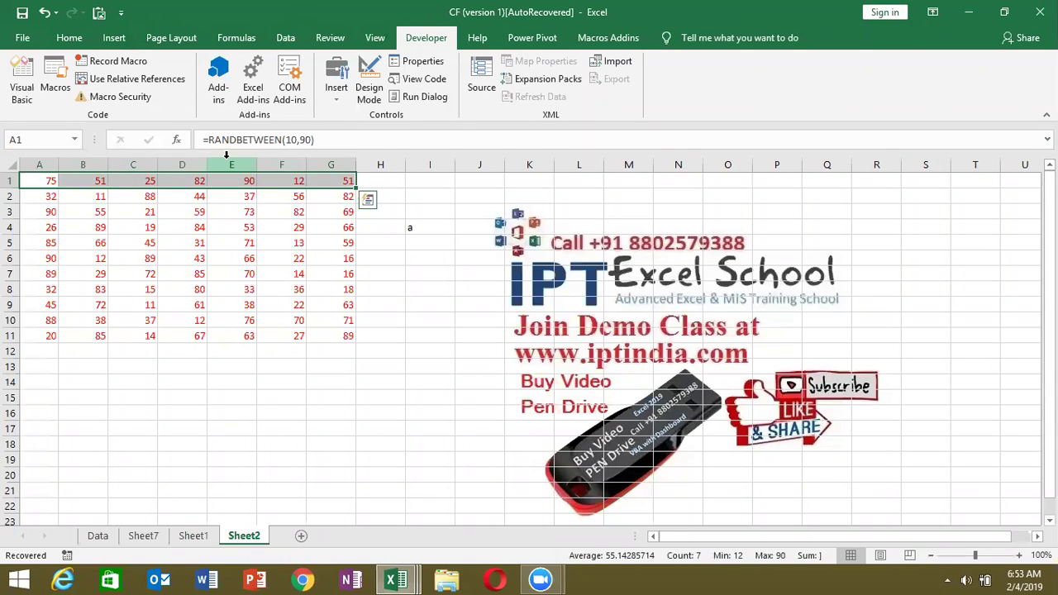
{"action": "key", "text": "alt+F11"}
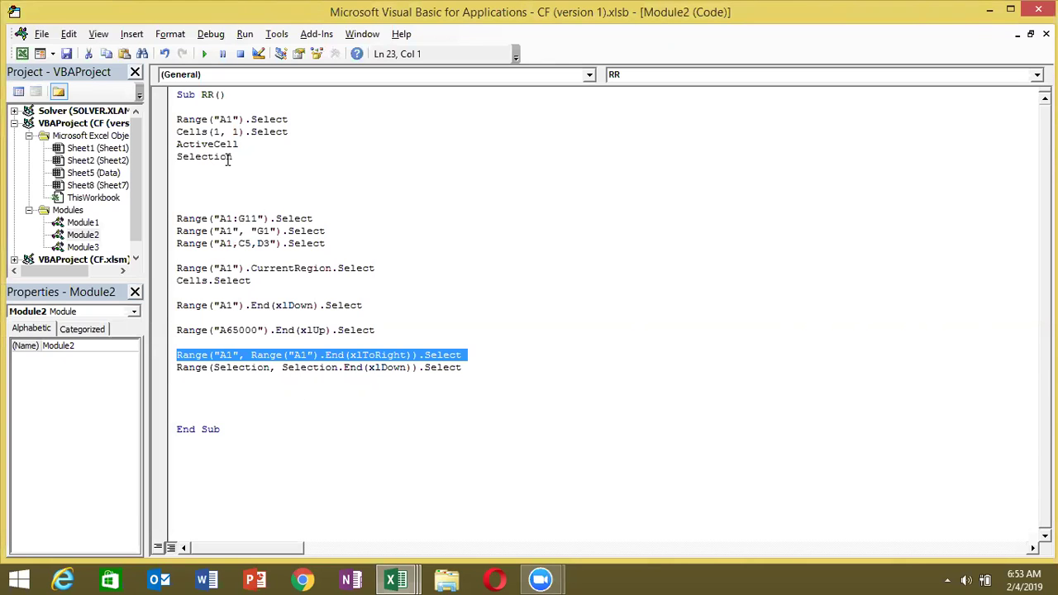
{"action": "key", "text": "Left"}
{"action": "key", "text": "Down"}
{"action": "key", "text": "shift+Down"}
Compare the xlDown line with Ctrl+Shift+Down extending the selection to row 11.
{"action": "key", "text": "alt+Tab"}
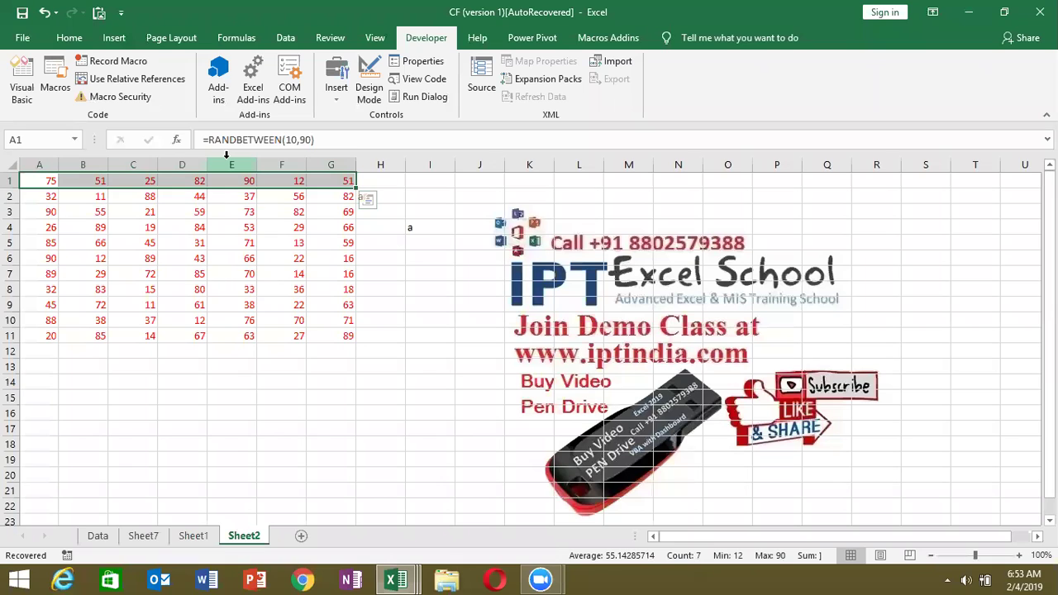
{"action": "key", "text": "ctrl+shift+Down"}
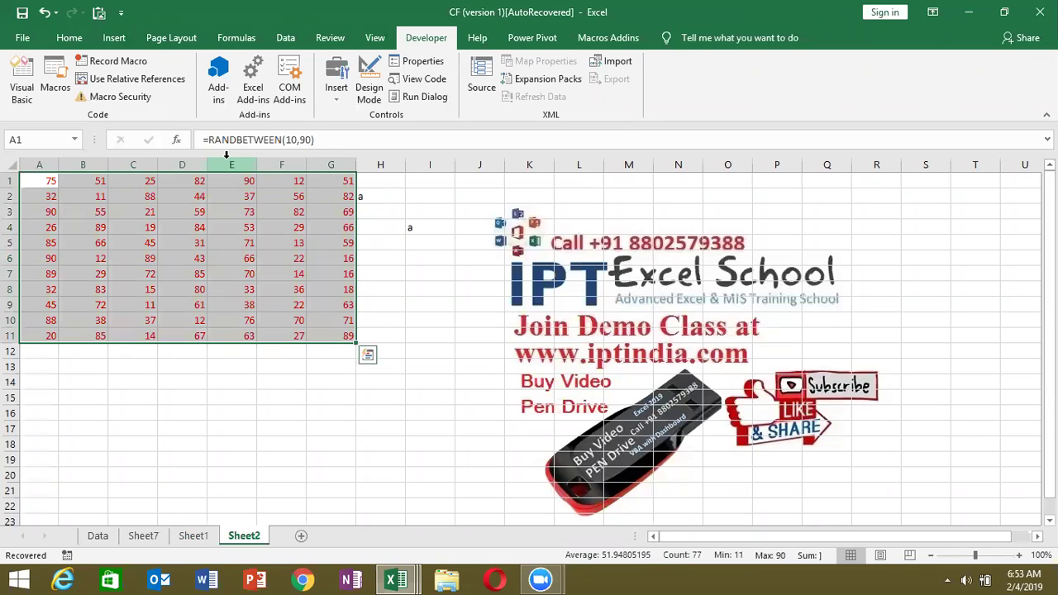
{"action": "key", "text": "alt+Tab"}
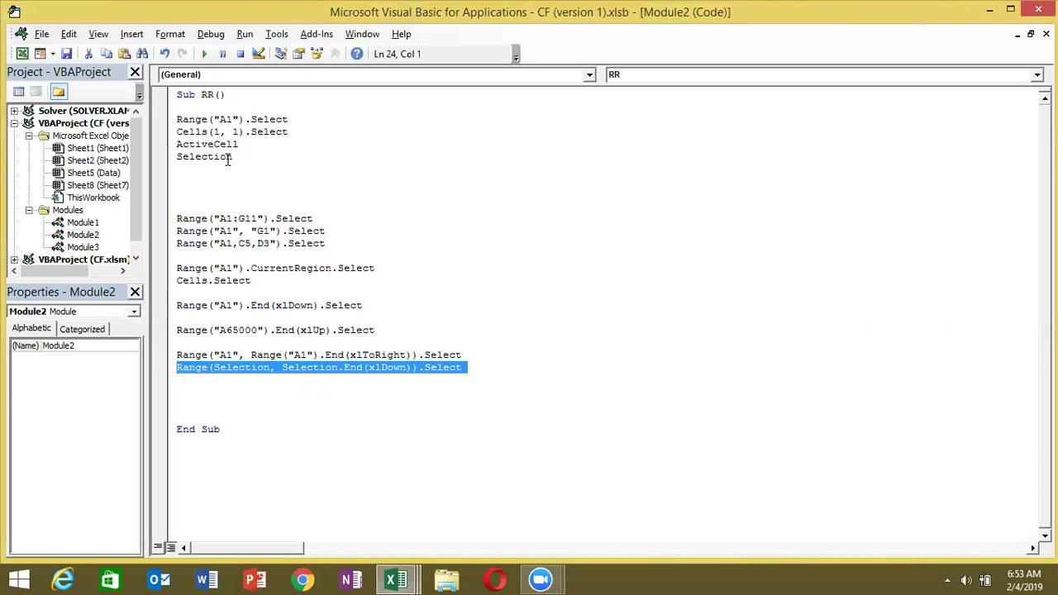
{"action": "key", "text": "Up"}
{"action": "key", "text": "Up"}
{"action": "key", "text": "shift+Down"}
{"action": "key", "text": "shift+Down"}
{"action": "key", "text": "Down"}
Clear cells D1 and A7 to leave gaps in the data.
{"action": "key", "text": "alt+Tab"}
{"action": "key", "text": "Right"}
{"action": "key", "text": "Right"}
{"action": "key", "text": "Right"}
{"action": "key", "text": "Delete"}
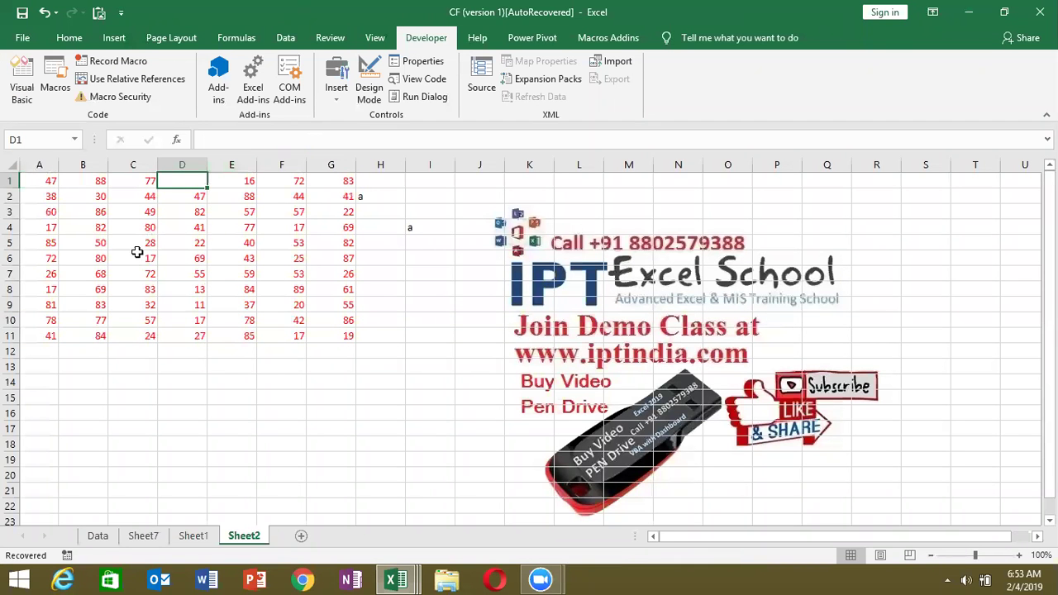
{"action": "left_click", "coordinate": [47, 271]}
{"action": "key", "text": "Delete"}
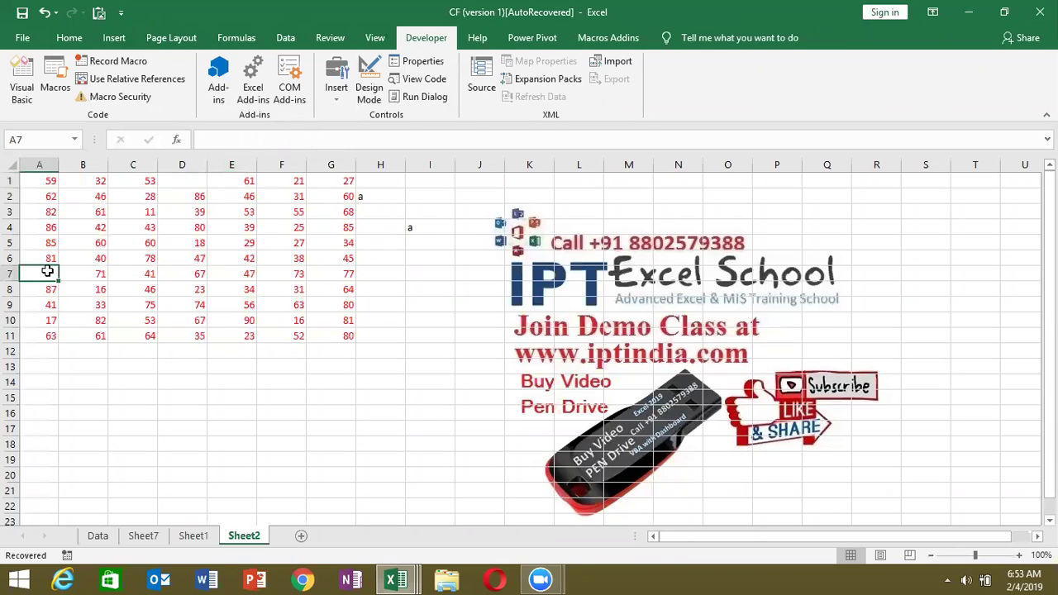
Check how the gaps stop the selection from A1, then add a blank line before End Sub.
{"action": "left_click", "coordinate": [47, 184]}
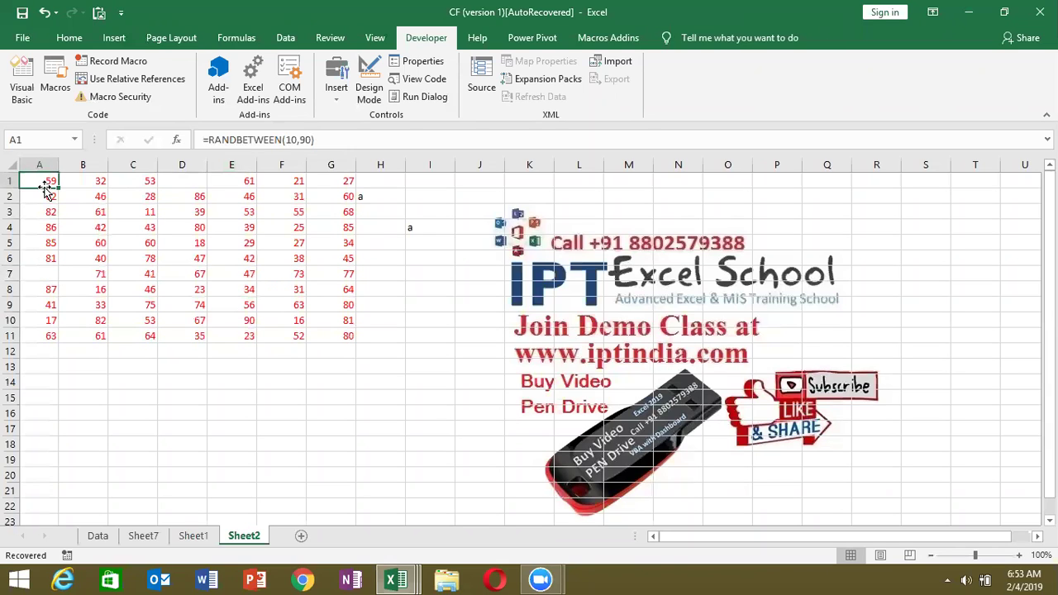
{"action": "key", "text": "ctrl+shift+Right"}
{"action": "key", "text": "ctrl+shift+Down"}
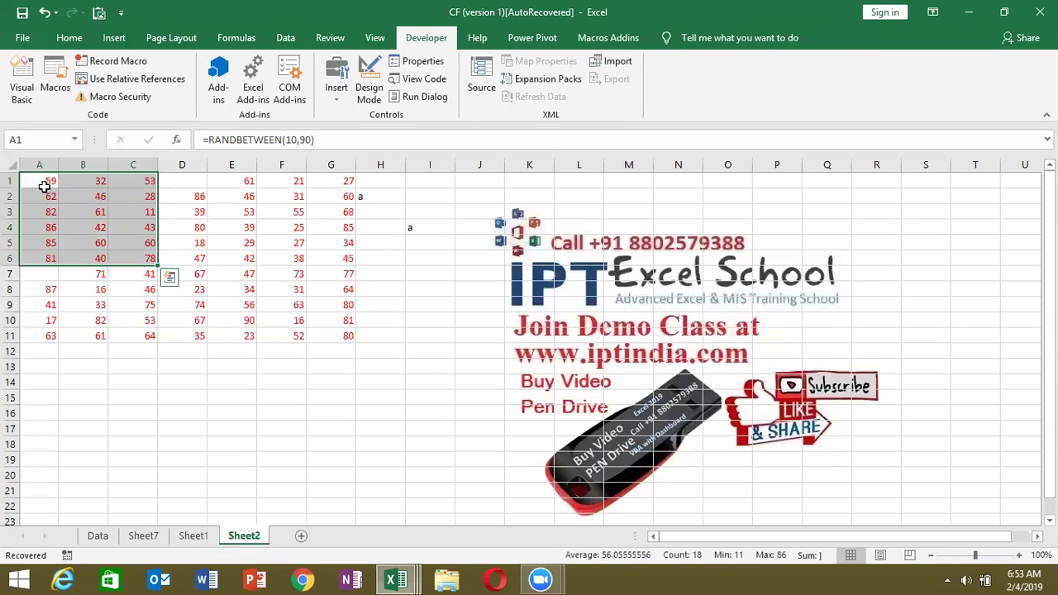
{"action": "key", "text": "alt+F11"}
{"action": "key", "text": "Down"}
{"action": "key", "text": "Down"}
{"action": "key", "text": "Down"}
{"action": "key", "text": "Up"}
{"action": "key", "text": "Up"}
{"action": "key", "text": "Up"}
{"action": "key", "text": "Return"}
{"action": "key", "text": "Up"}
{"action": "key", "text": "Up"}
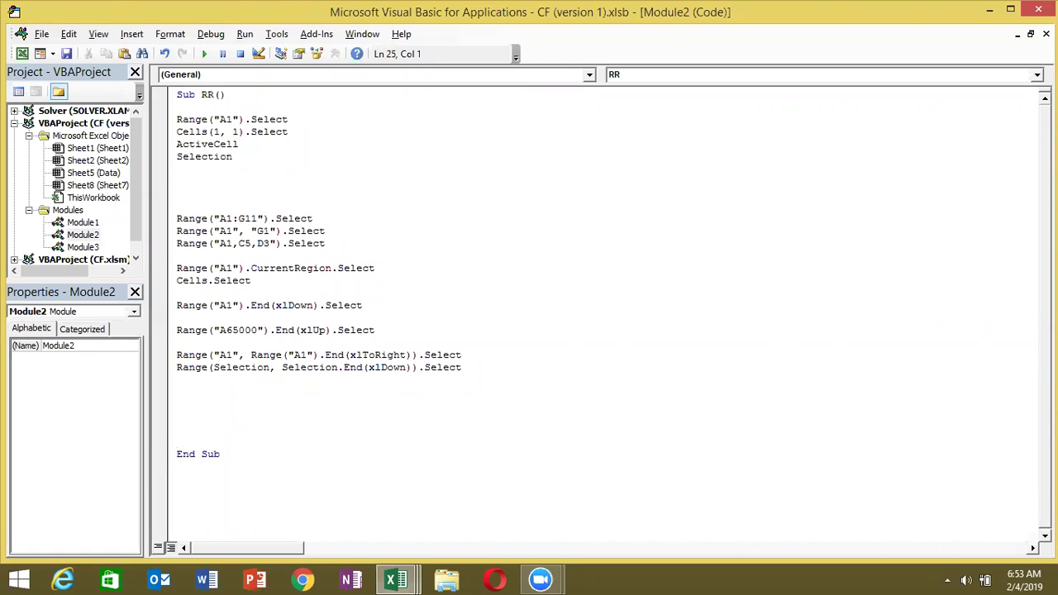
Add r = Range("A65000").End(xlUp).Row to store the last data row.
{"action": "type", "text": "r="}
{"action": "type", "text": "range(\"A65000\""}
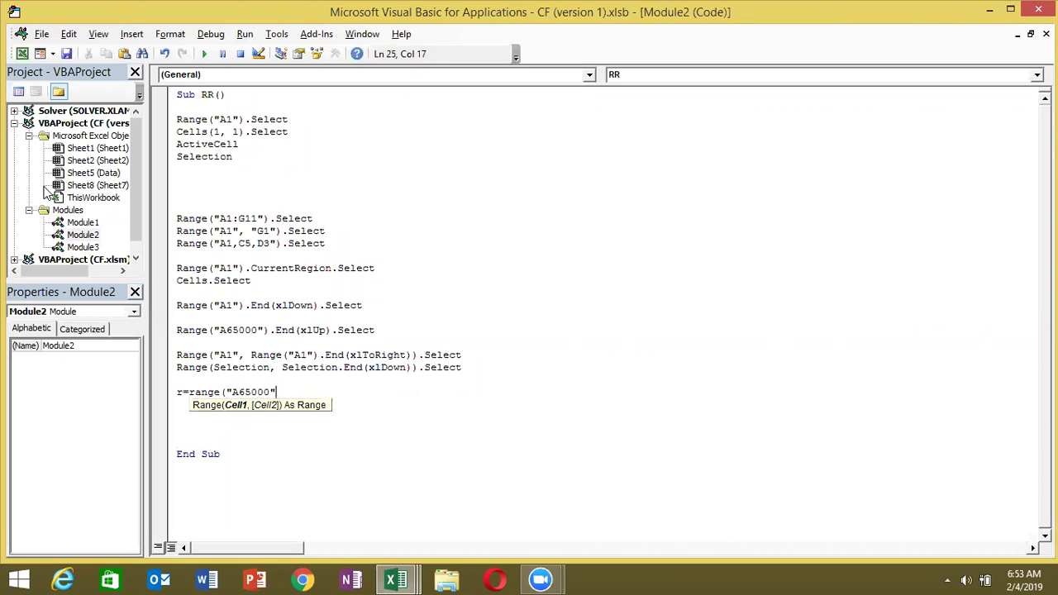
{"action": "type", "text": "),"}
{"action": "key", "text": "BackSpace"}
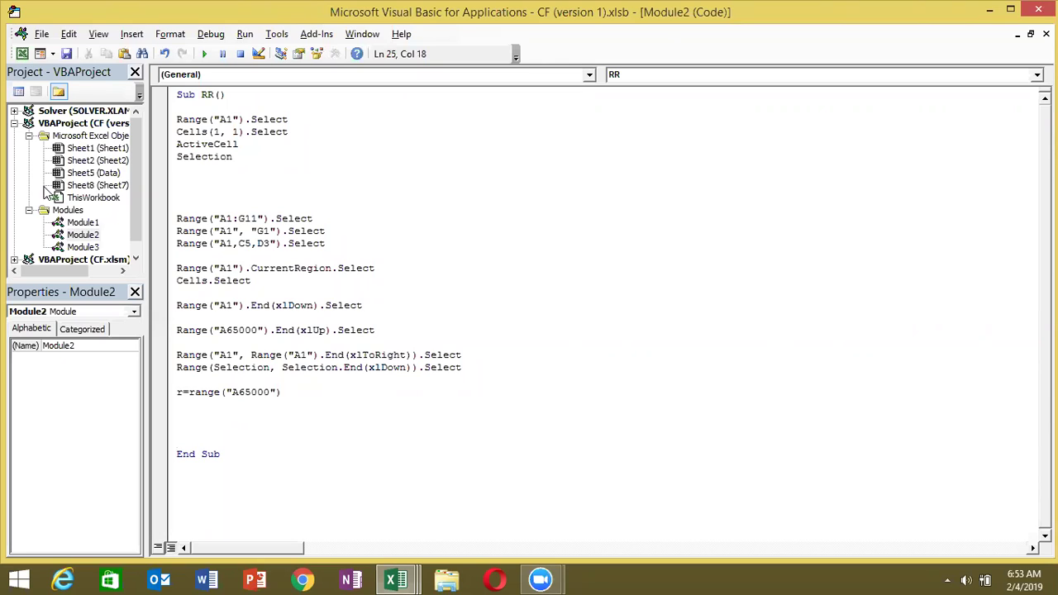
{"action": "type", "text": ".en"}
{"action": "key", "text": "Tab"}
{"action": "type", "text": "("}
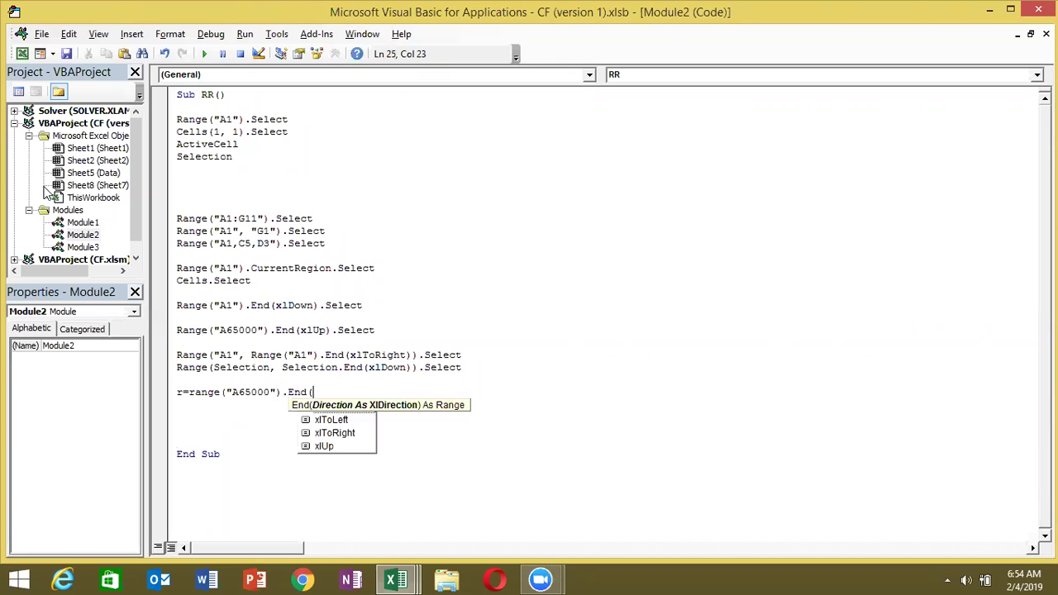
{"action": "key", "text": "Down"}
{"action": "key", "text": "Down"}
{"action": "key", "text": "Down"}
{"action": "key", "text": "Tab"}
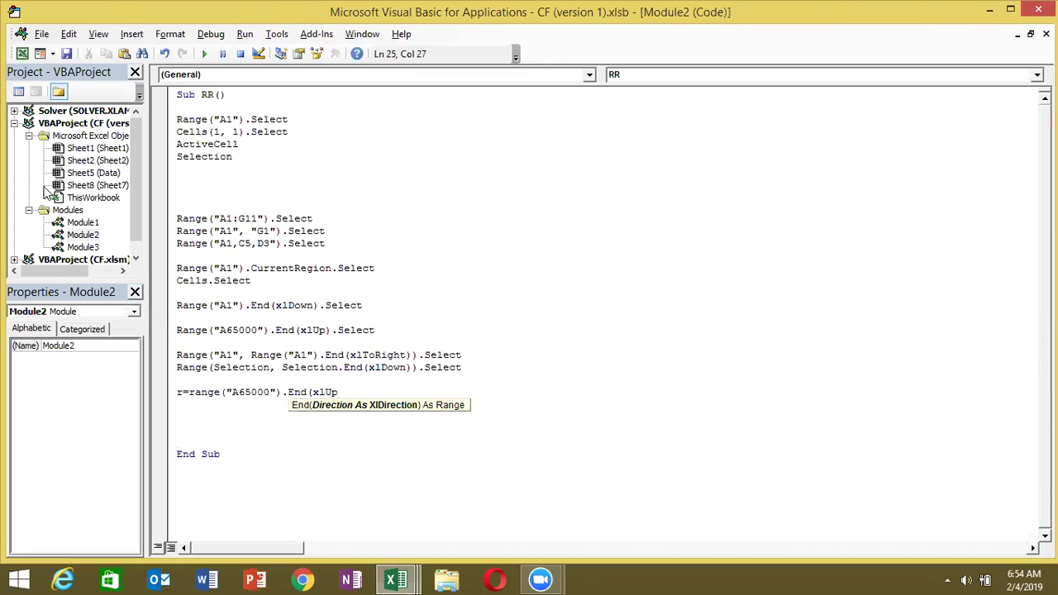
{"action": "type", "text": ").ro"}
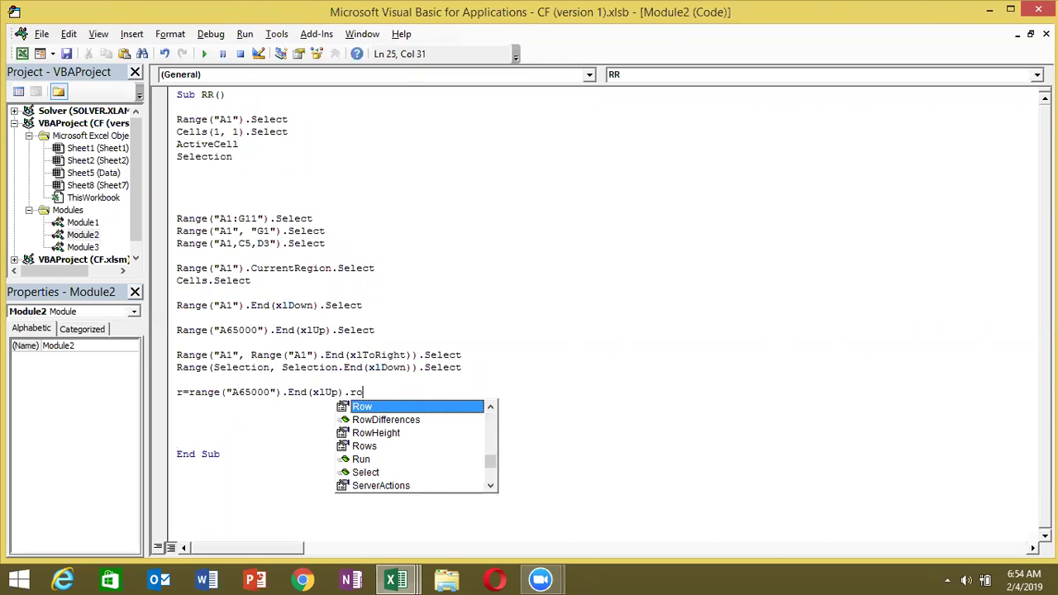
{"action": "type", "text": "w"}
{"action": "key", "text": "Tab"}
{"action": "key", "text": "Return"}
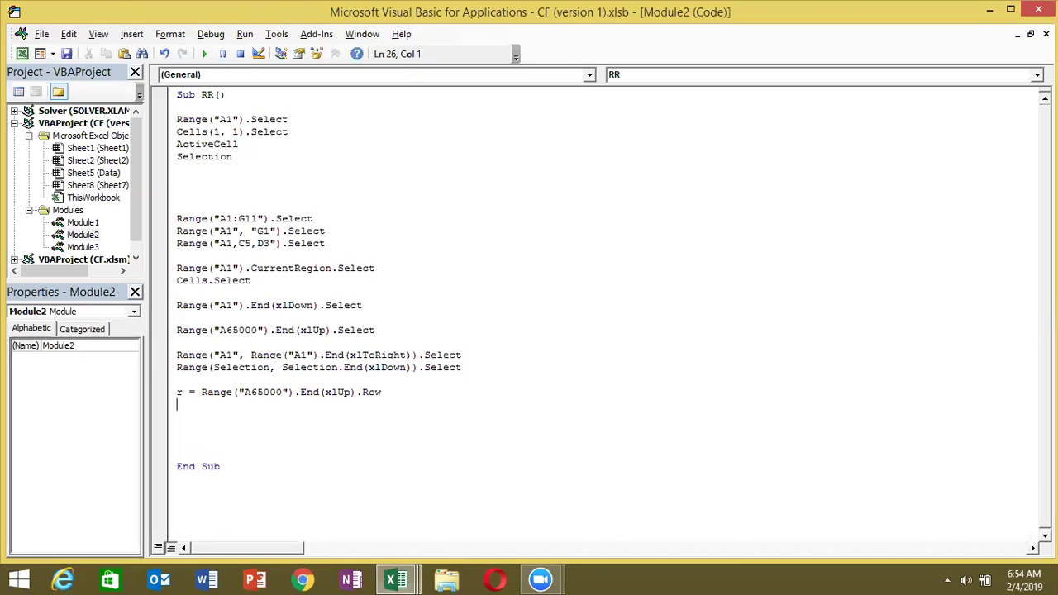
Add c = Range("xfd1").End(xlToLeft).Column to store the last data column.
{"action": "left_click", "coordinate": [377, 392]}
{"action": "double_click", "coordinate": [372, 392]}
{"action": "double_click", "coordinate": [180, 391]}
{"action": "type", "text": "c="}
{"action": "type", "text": "range("}
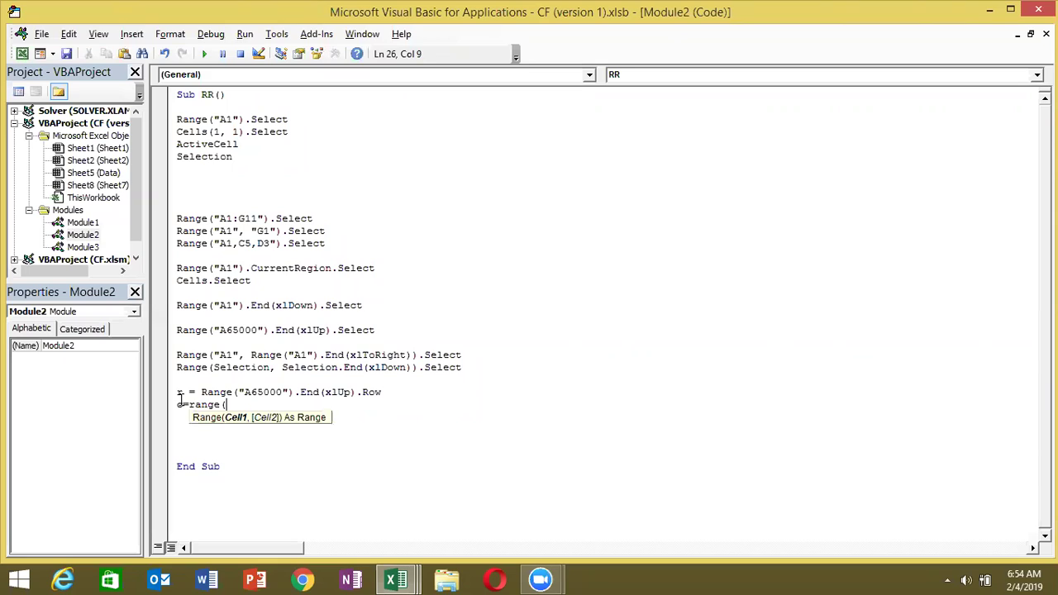
{"action": "type", "text": "\"xfd1\""}
{"action": "type", "text": ").En"}
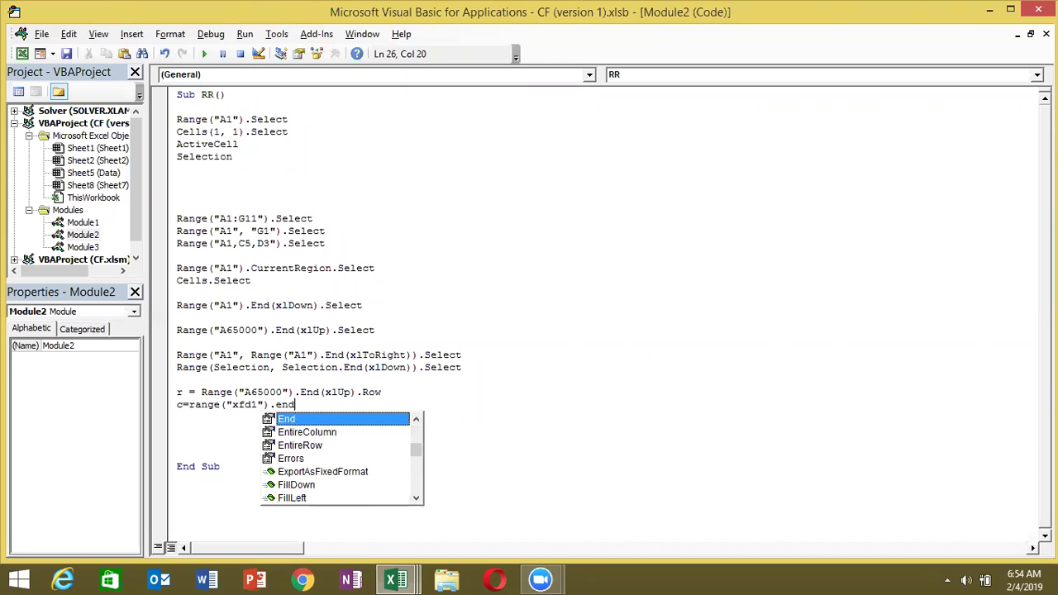
{"action": "type", "text": "d(xlToLeft"}
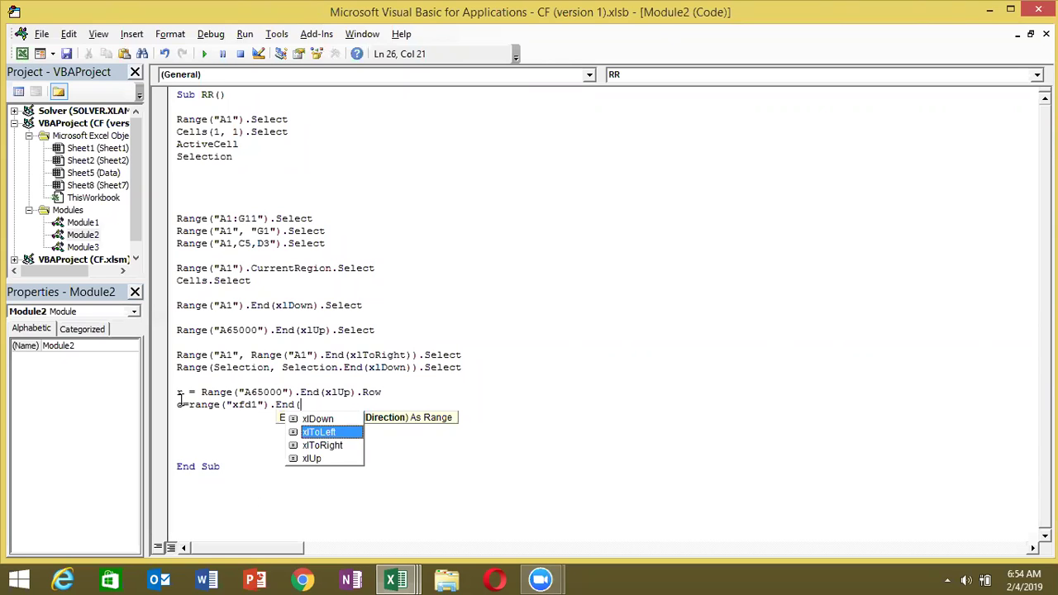
{"action": "key", "text": "Tab"}
{"action": "type", "text": ").Col"}
{"action": "key", "text": "Tab"}
{"action": "key", "text": "Return"}
{"action": "key", "text": "alt+Tab"}
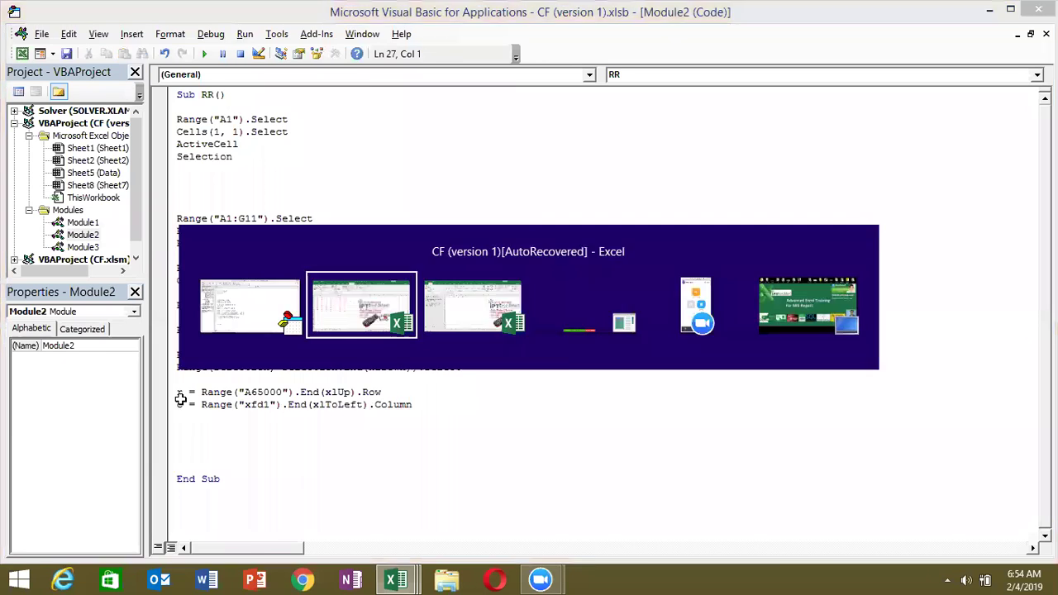
{"action": "left_click", "coordinate": [547, 181]}
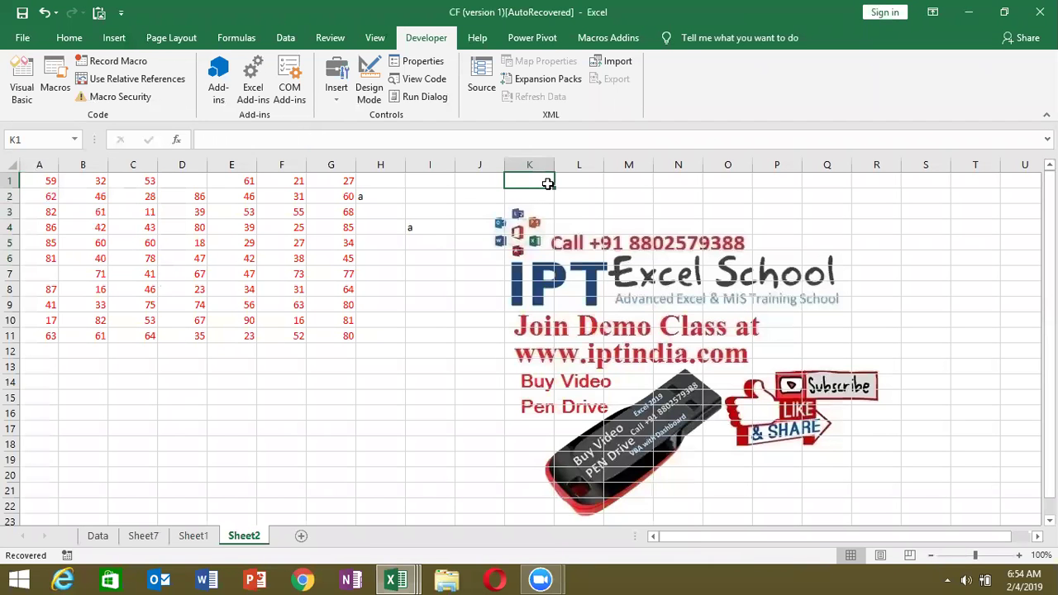
{"action": "key", "text": "ctrl+Right"}
{"action": "left_click", "coordinate": [984, 164]}
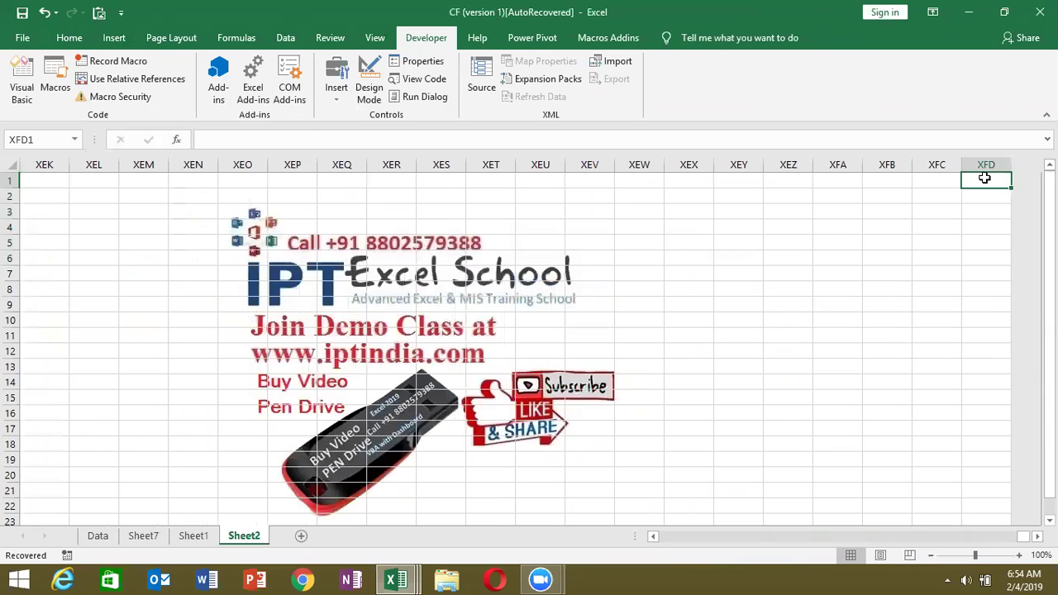
{"action": "key", "text": "ctrl+Left"}
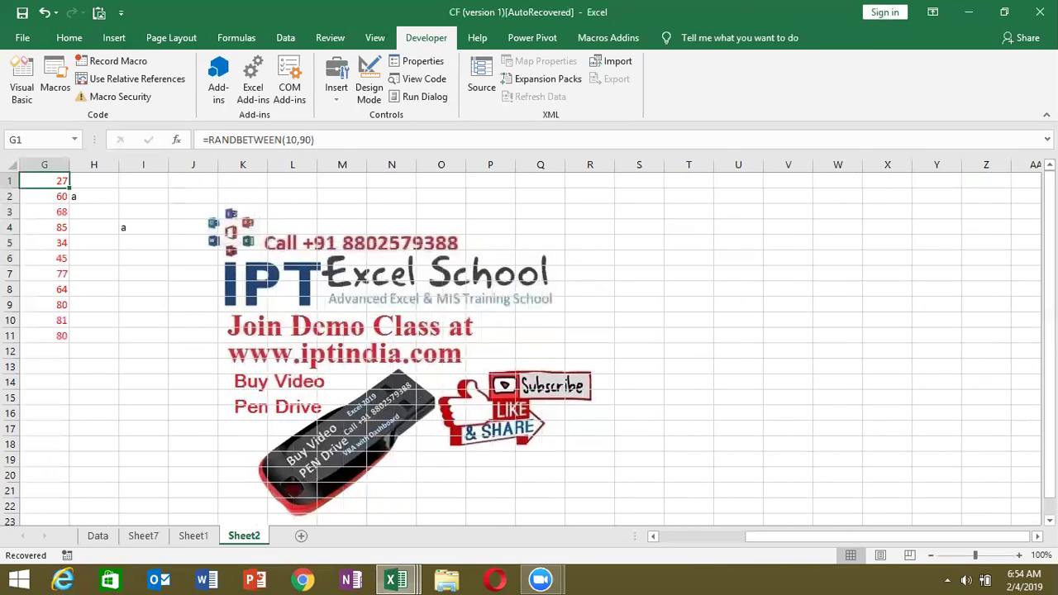
{"action": "left_click_drag", "start_coordinate": [875, 537], "coordinate": [695, 525]}
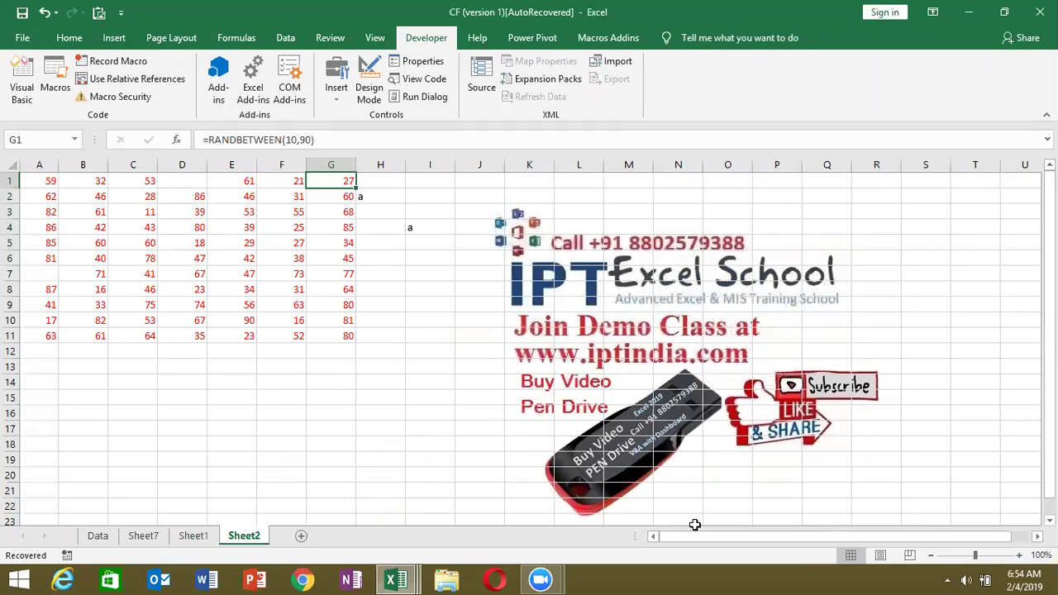
{"action": "key", "text": "alt+Tab"}
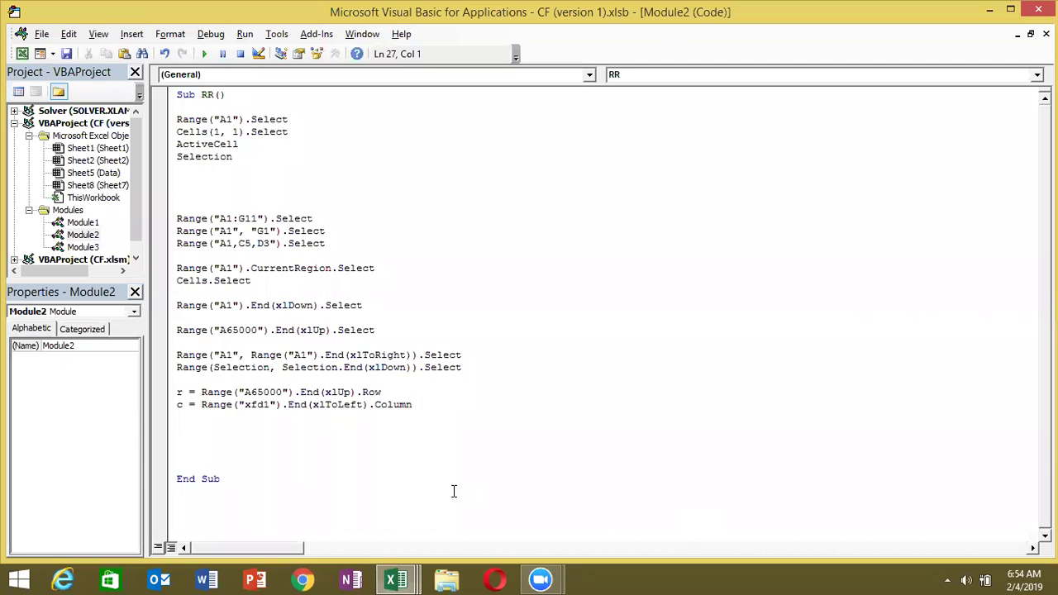
{"action": "double_click", "coordinate": [178, 404]}
{"action": "type", "text": "c"}
{"action": "key", "text": "alt+F11"}
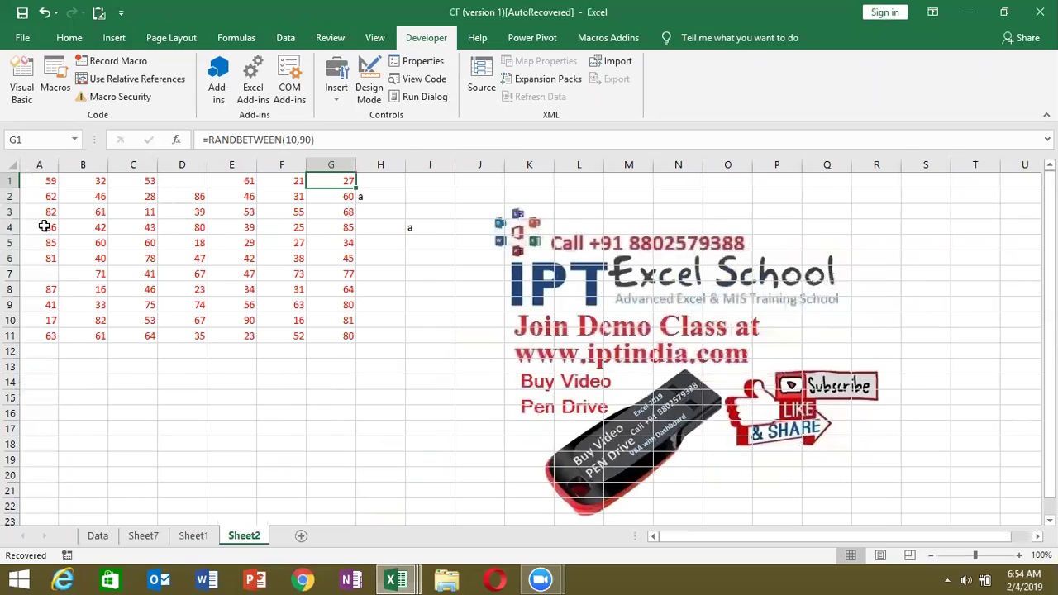
{"action": "left_click", "coordinate": [45, 174]}
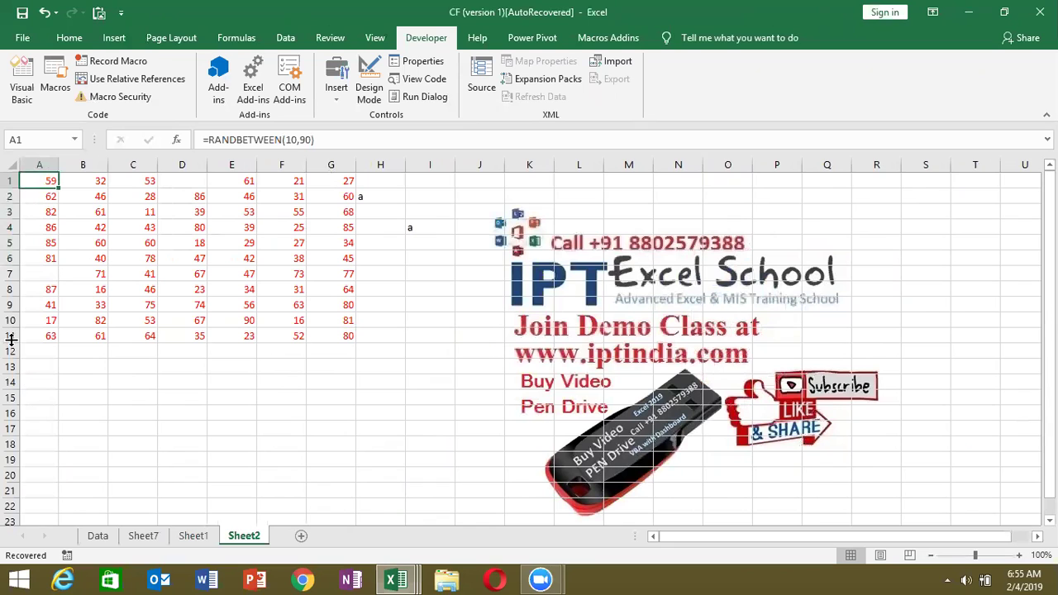
{"action": "left_click", "coordinate": [324, 336]}
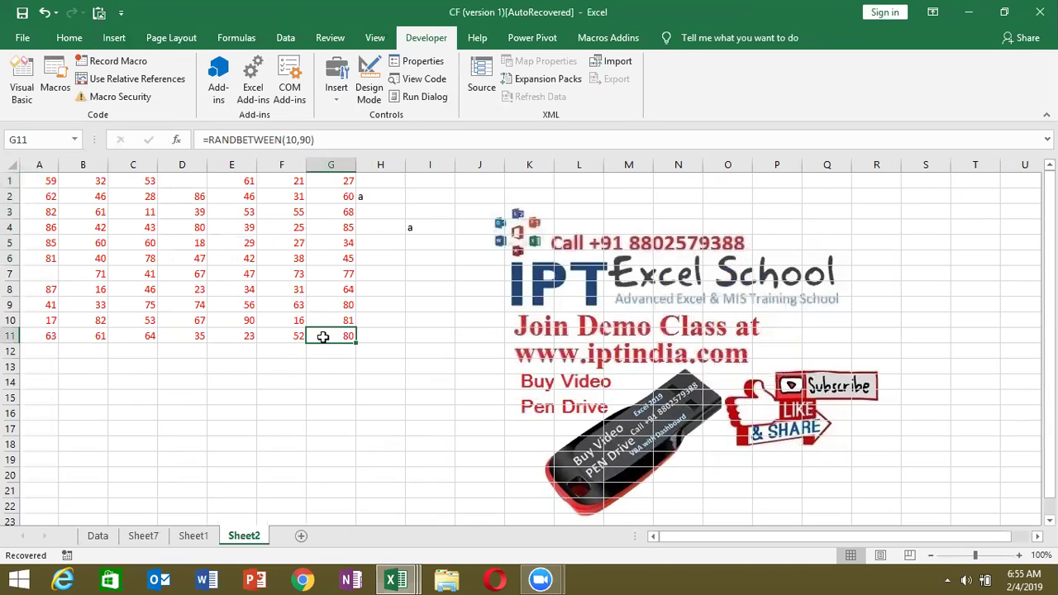
{"action": "key", "text": "alt+Tab"}
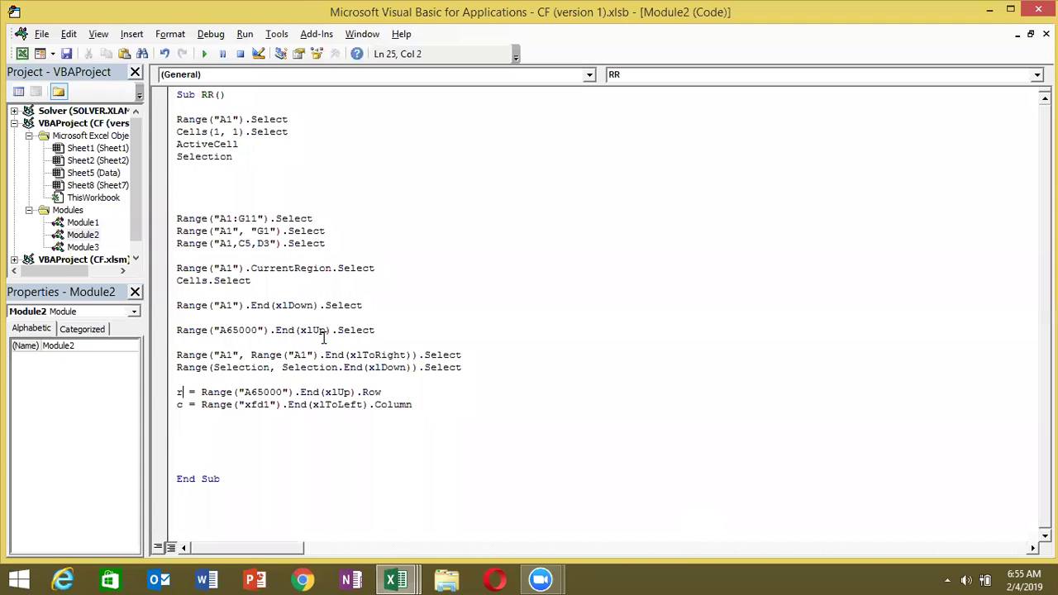
Write Range("A1", Cells(r, c)).Select on a new line below the r and c lines.
{"action": "left_click", "coordinate": [189, 420]}
{"action": "left_click", "coordinate": [176, 132]}
{"action": "left_click", "coordinate": [193, 431]}
{"action": "left_click", "coordinate": [213, 133]}
{"action": "left_click", "coordinate": [232, 132]}
{"action": "left_click", "coordinate": [193, 429]}
{"action": "type", "text": "range"}
{"action": "type", "text": "(\"A"}
{"action": "key", "text": "Return"}
{"action": "type", "text": "1\""}
{"action": "type", "text": ",cells"}
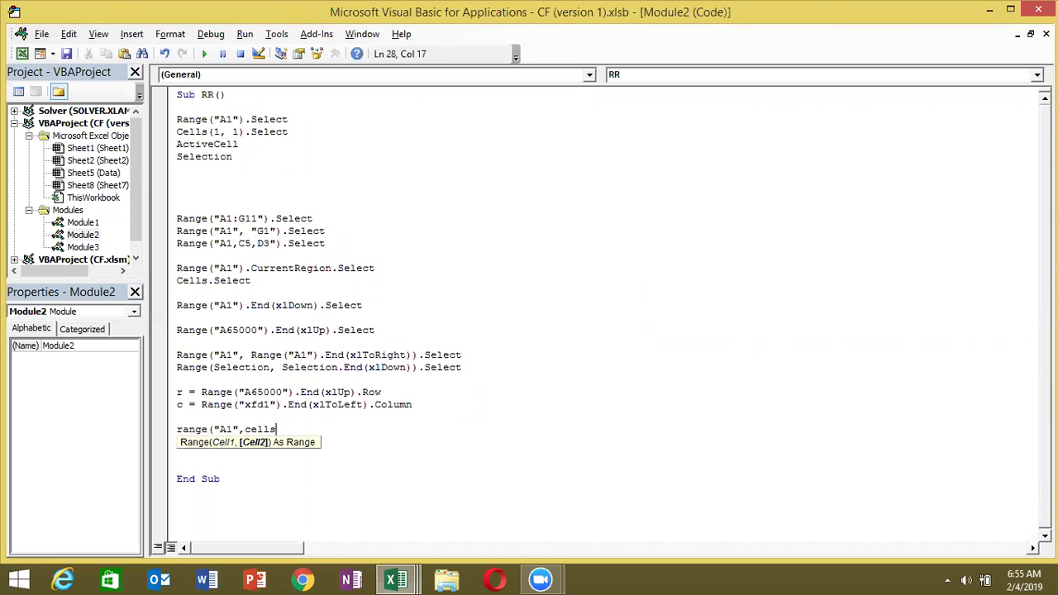
{"action": "type", "text": "(r,c"}
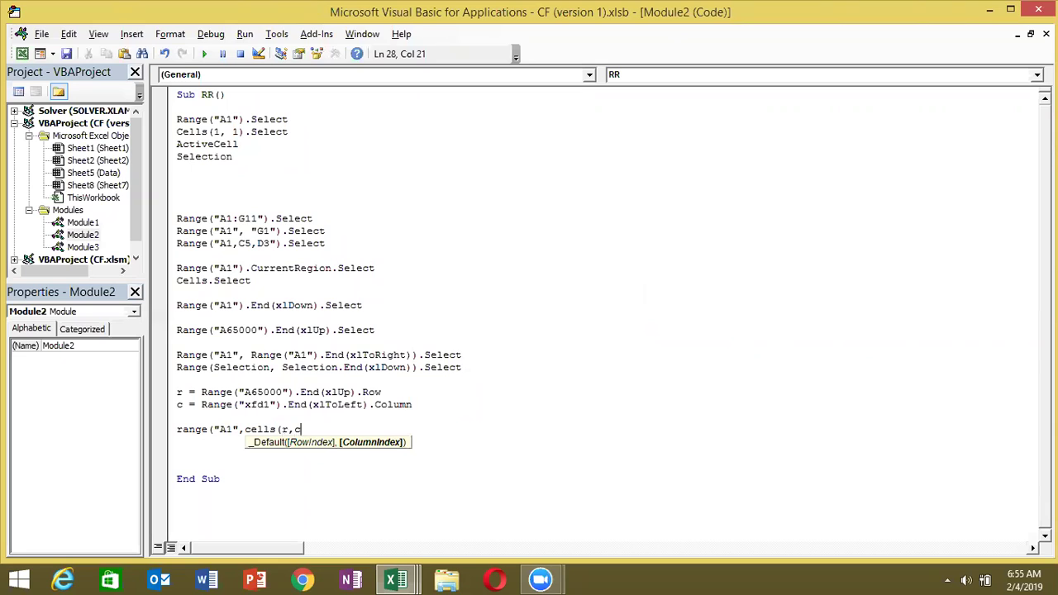
{"action": "type", "text": ")).se"}
{"action": "key", "text": "Return"}
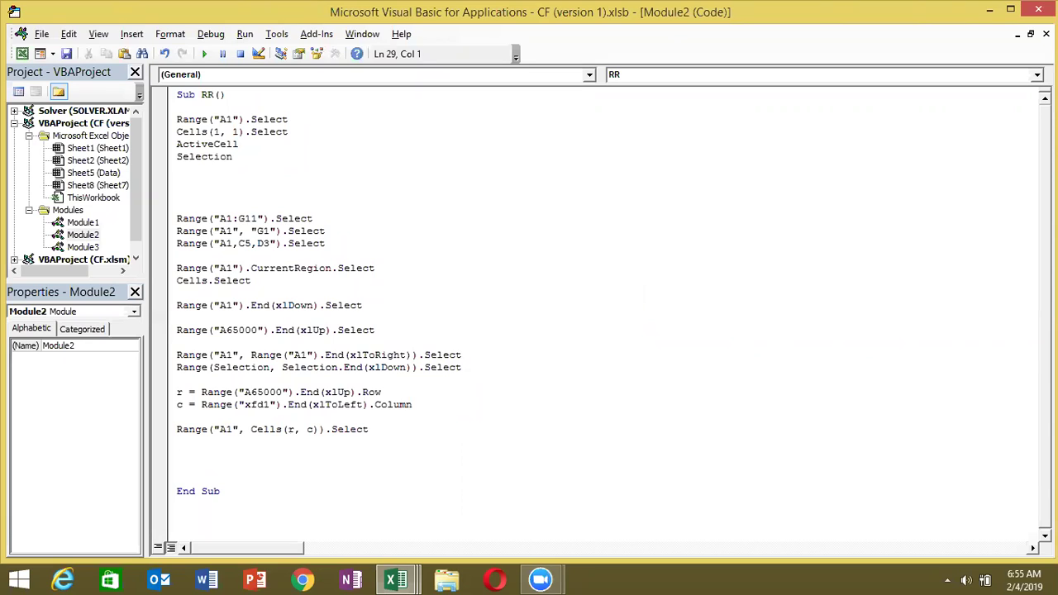
Insert a blank line directly under the Sub RR() header in Module2.
{"action": "key", "text": "Up"}
{"action": "key", "text": "Up"}
{"action": "key", "text": "Up"}
{"action": "key", "text": "Up"}
{"action": "key", "text": "shift+Right"}
{"action": "key", "text": "Down"}
{"action": "key", "text": "shift+Left"}
{"action": "key", "text": "Up"}
{"action": "key", "text": "Up"}
{"action": "key", "text": "Up"}
{"action": "key", "text": "Up"}
{"action": "key", "text": "Up"}
{"action": "key", "text": "Up"}
{"action": "key", "text": "Up"}
{"action": "key", "text": "Up"}
{"action": "key", "text": "Down"}
{"action": "key", "text": "Return"}
{"action": "key", "text": "Up"}
Move down to the r and c variable lines, selecting the variables r and c.
{"action": "key", "text": "shift+Down"}
{"action": "key", "text": "shift+Down"}
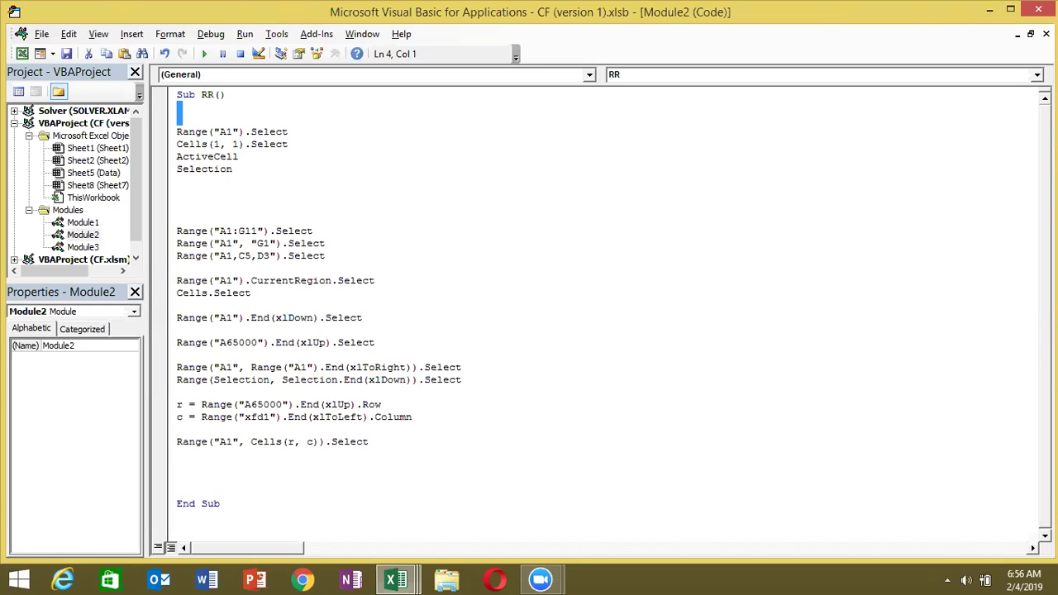
{"action": "key", "text": "Down"}
{"action": "key", "text": "Down"}
{"action": "key", "text": "Down"}
{"action": "key", "text": "Down"}
{"action": "key", "text": "Down"}
{"action": "key", "text": "Down"}
{"action": "key", "text": "Down"}
{"action": "key", "text": "Down"}
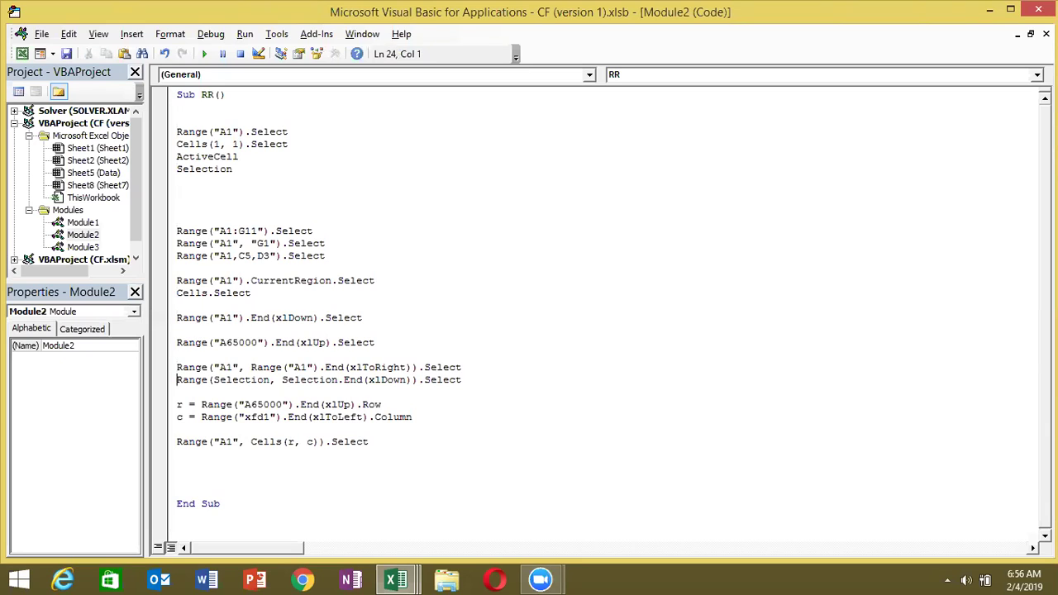
{"action": "key", "text": "Down"}
{"action": "key", "text": "Down"}
{"action": "key", "text": "shift+Right"}
{"action": "key", "text": "Down"}
{"action": "key", "text": "shift+Left"}
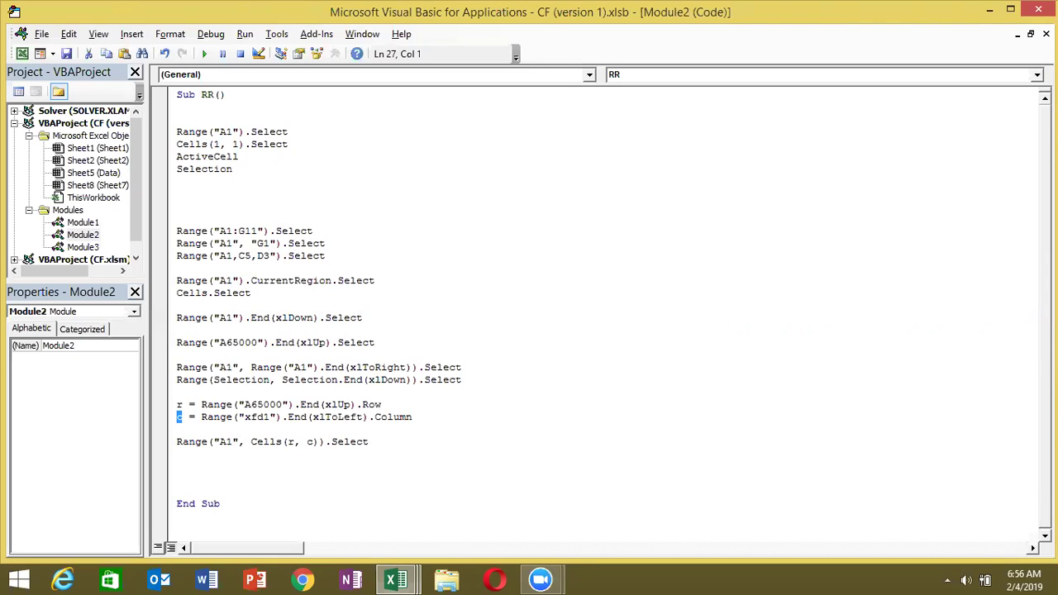
Declare r and c as Long at the top of RR, fixing the 'din' typo.
{"action": "left_click", "coordinate": [177, 429]}
{"action": "left_click", "coordinate": [177, 416]}
{"action": "key", "text": "Up"}
{"action": "key", "text": "Up"}
{"action": "key", "text": "Up"}
{"action": "key", "text": "Up"}
{"action": "key", "text": "Up"}
{"action": "key", "text": "Up"}
{"action": "key", "text": "Up"}
{"action": "key", "text": "Up"}
{"action": "key", "text": "Up"}
{"action": "key", "text": "Up"}
{"action": "type", "text": "dim r as "}
{"action": "type", "text": "long"}
{"action": "key", "text": "Return"}
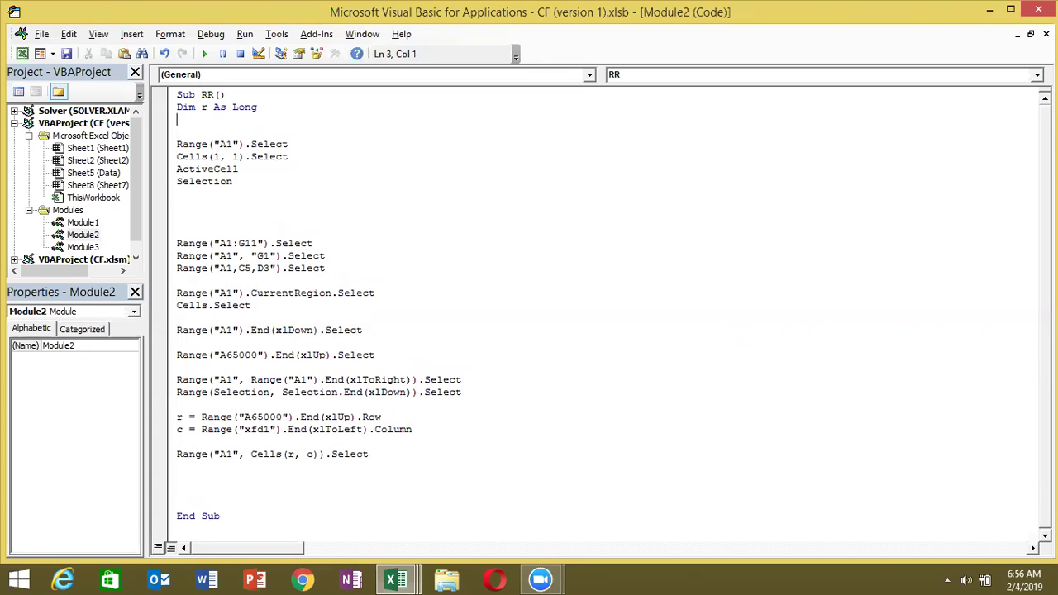
{"action": "type", "text": "din c as long"}
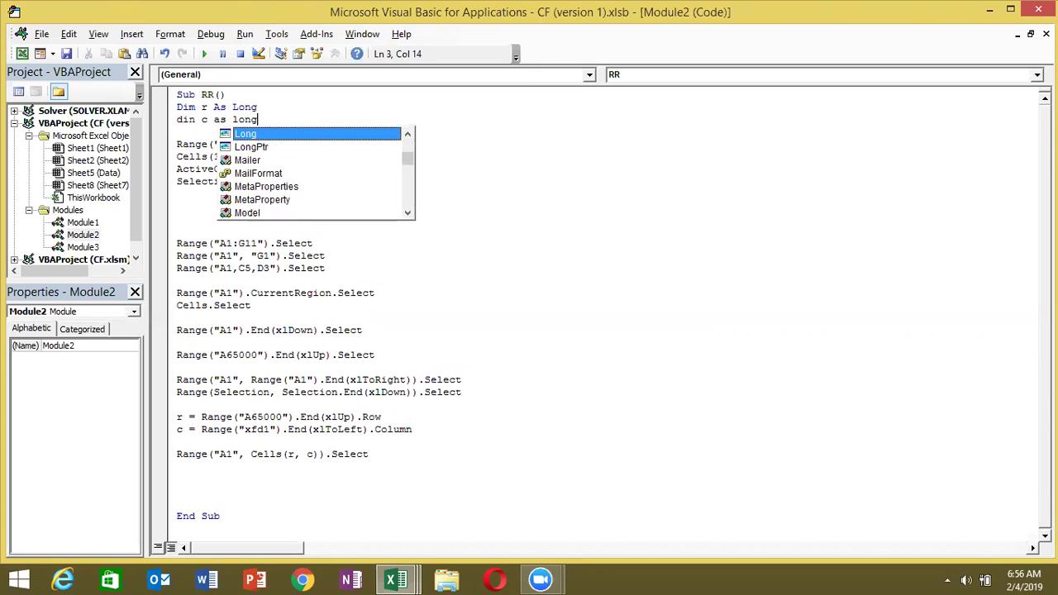
{"action": "key", "text": "Tab"}
{"action": "left_click", "coordinate": [248, 416]}
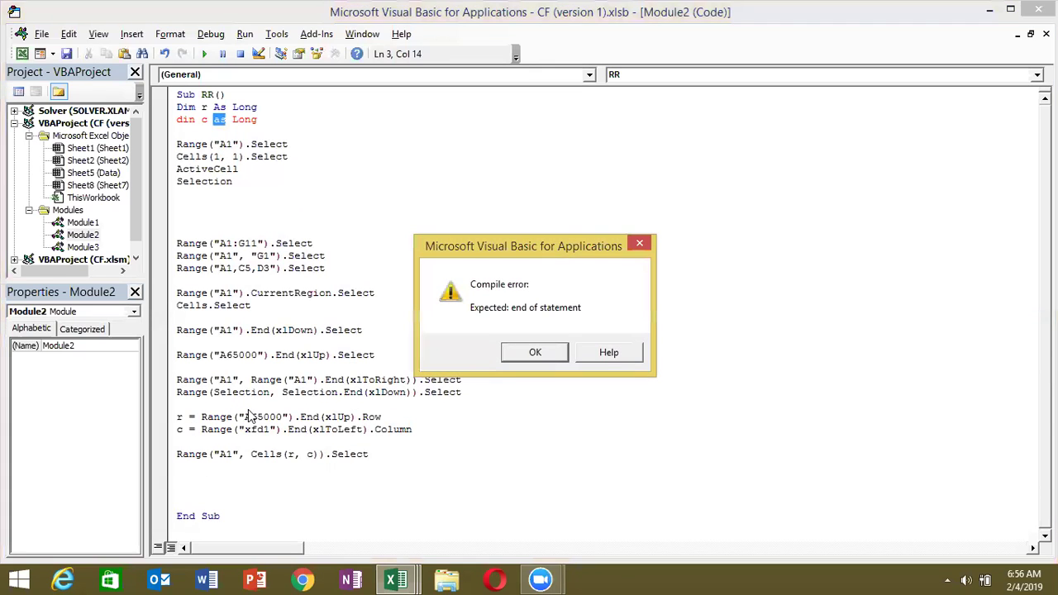
{"action": "key", "text": "Return"}
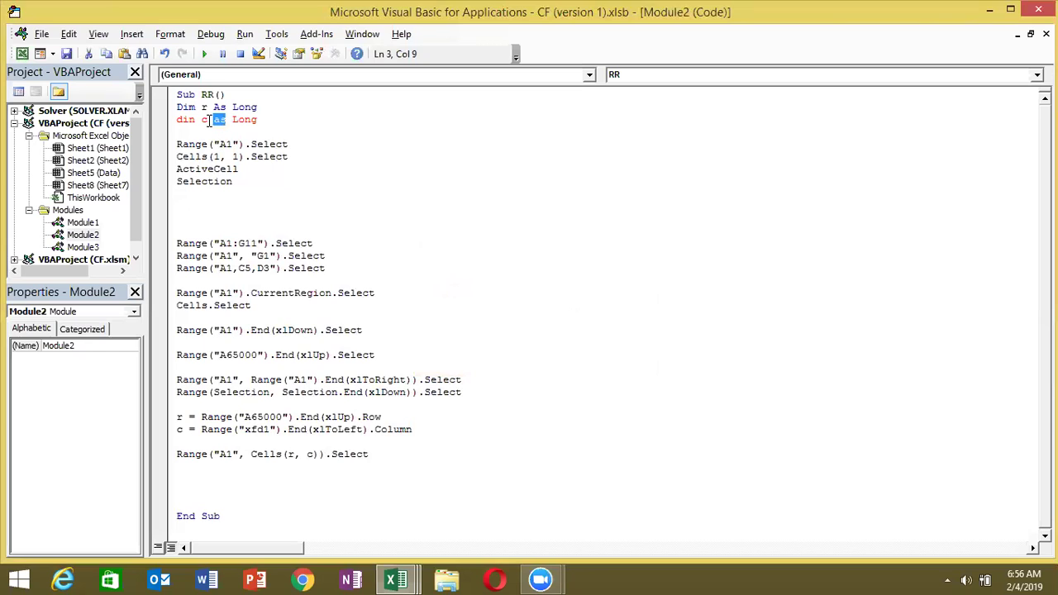
{"action": "double_click", "coordinate": [195, 121]}
{"action": "type", "text": "dim"}
{"action": "left_click", "coordinate": [202, 157]}
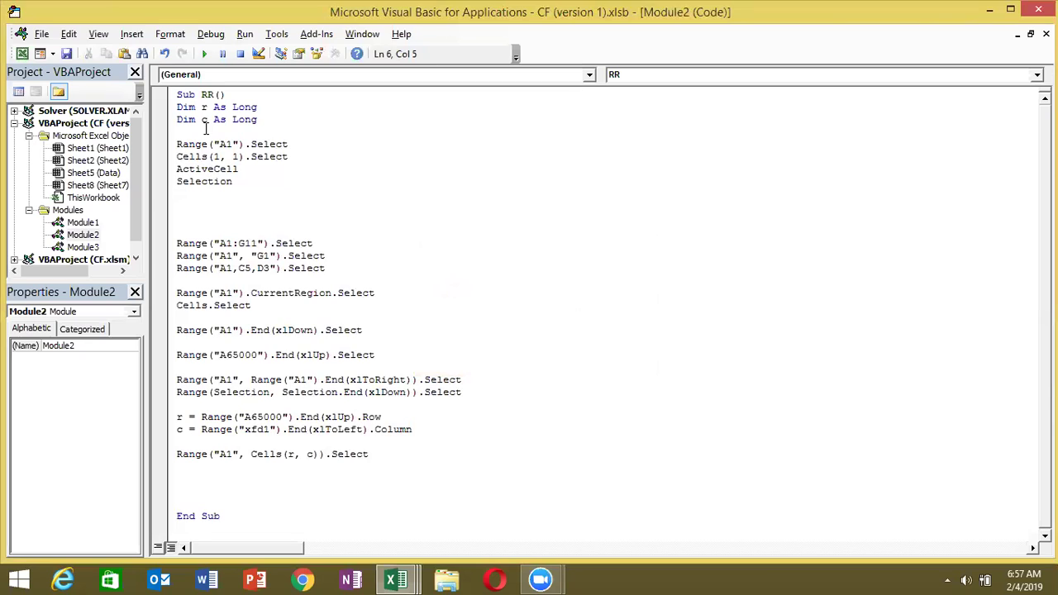
{"action": "left_click_drag", "start_coordinate": [262, 120], "coordinate": [171, 111]}
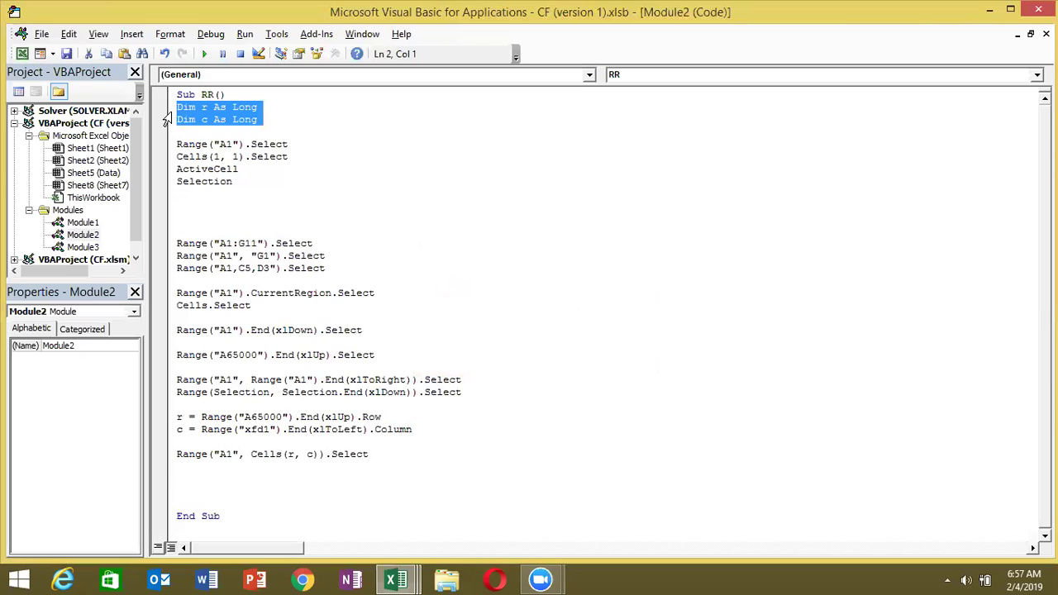
Add a blank line above End Sub and switch back to Excel.
{"action": "left_click", "coordinate": [236, 468]}
{"action": "key", "text": "Down"}
{"action": "key", "text": "Down"}
{"action": "key", "text": "Down"}
{"action": "key", "text": "Down"}
{"action": "key", "text": "Up"}
{"action": "key", "text": "Up"}
{"action": "key", "text": "Up"}
{"action": "key", "text": "Up"}
{"action": "key", "text": "Up"}
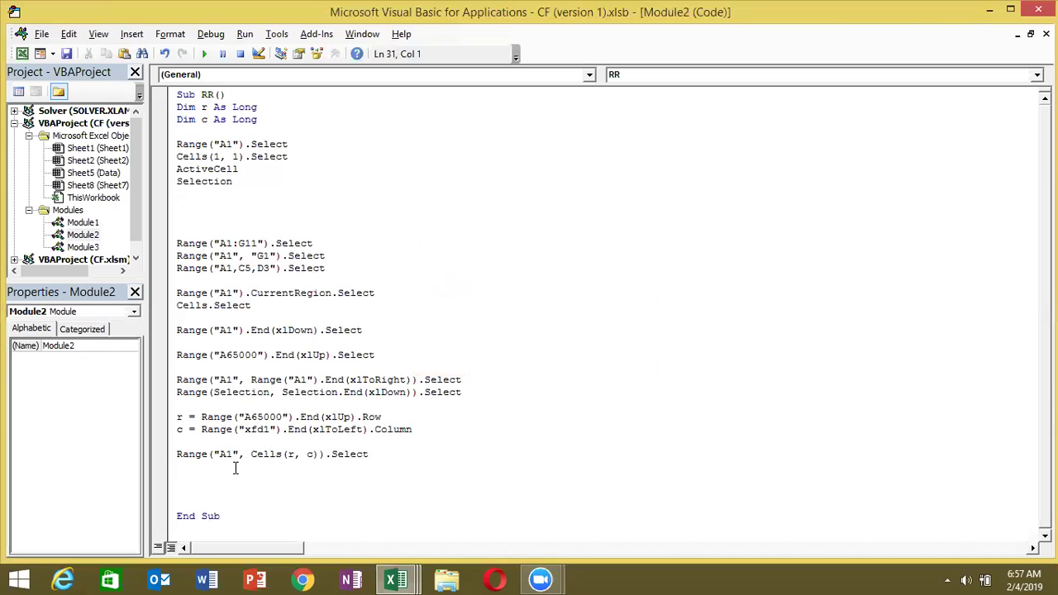
{"action": "key", "text": "Return"}
{"action": "key", "text": "Down"}
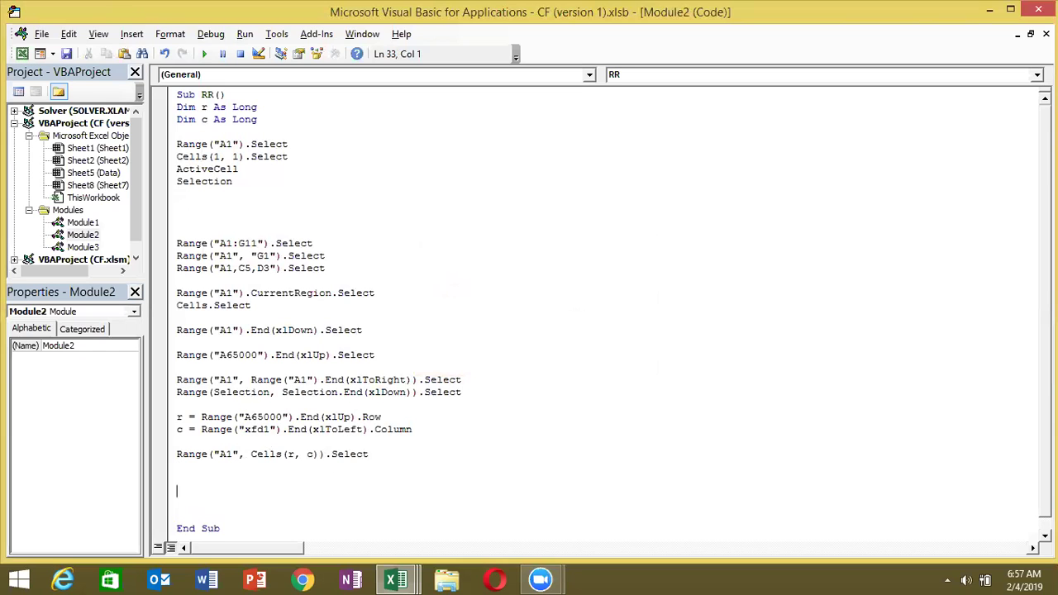
{"action": "key", "text": "alt+F11"}
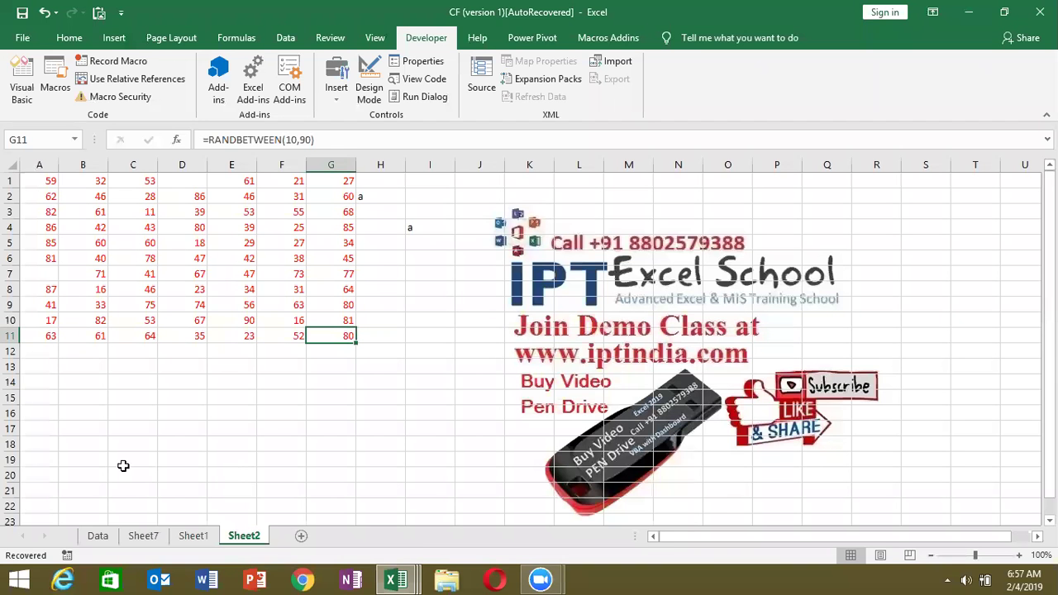
Enter 65 in the empty cell A7 on Sheet2.
{"action": "left_click", "coordinate": [44, 274]}
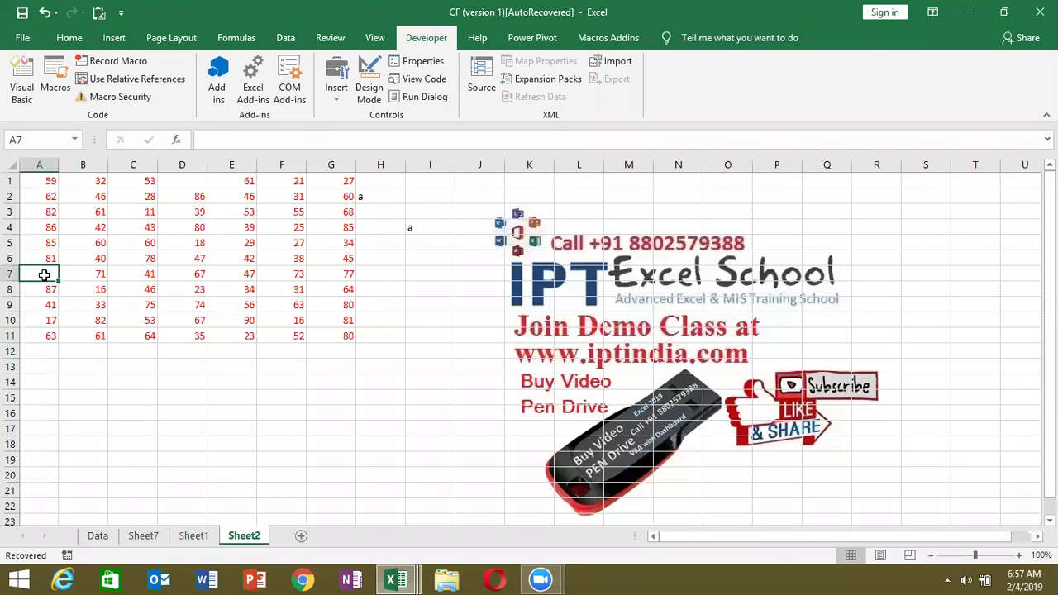
{"action": "type", "text": "65"}
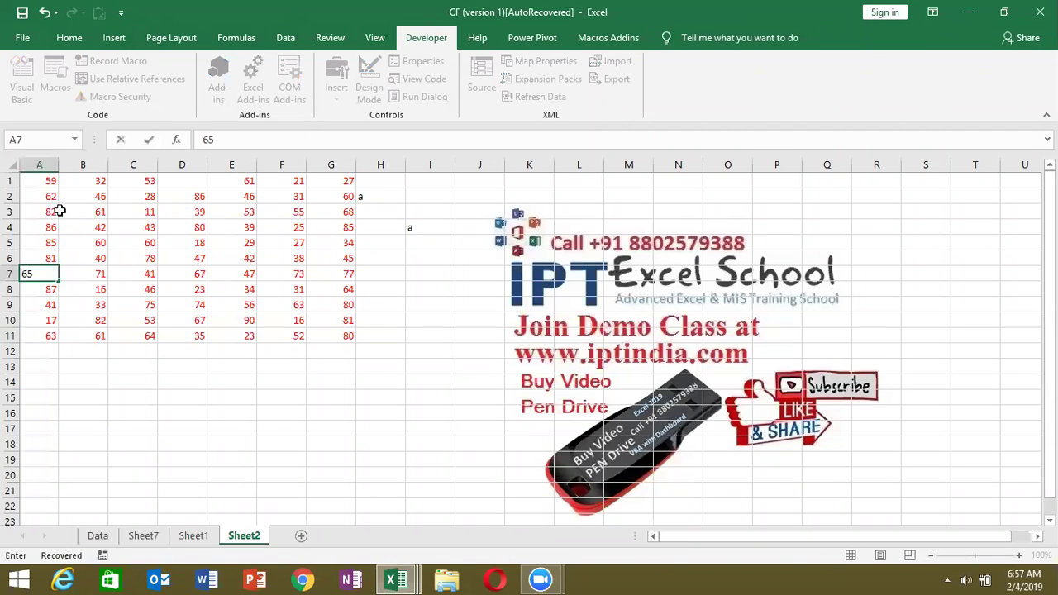
{"action": "key", "text": "Return"}
Confirm Ctrl+Down from A1 reaches A11, briefly entering and clearing 65 in A12.
{"action": "double_click", "coordinate": [44, 178]}
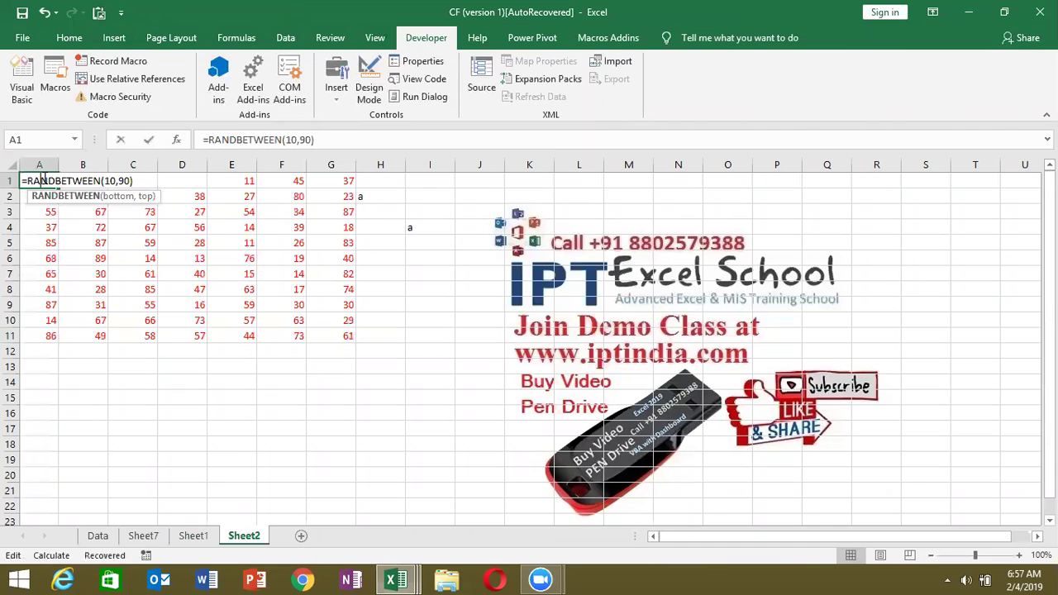
{"action": "key", "text": "Escape"}
{"action": "key", "text": "ctrl+Down"}
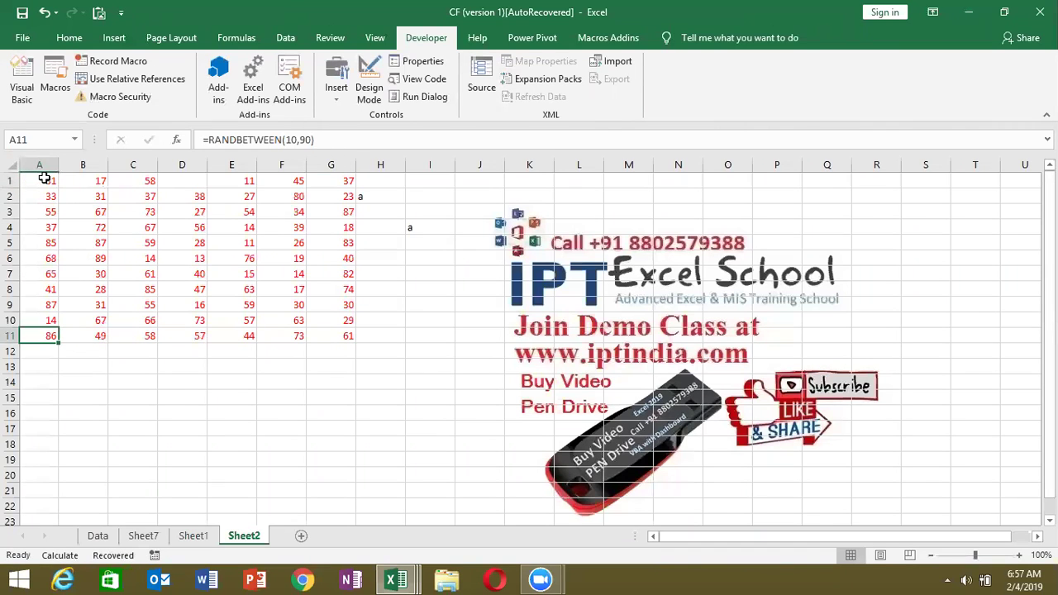
{"action": "key", "text": "Down"}
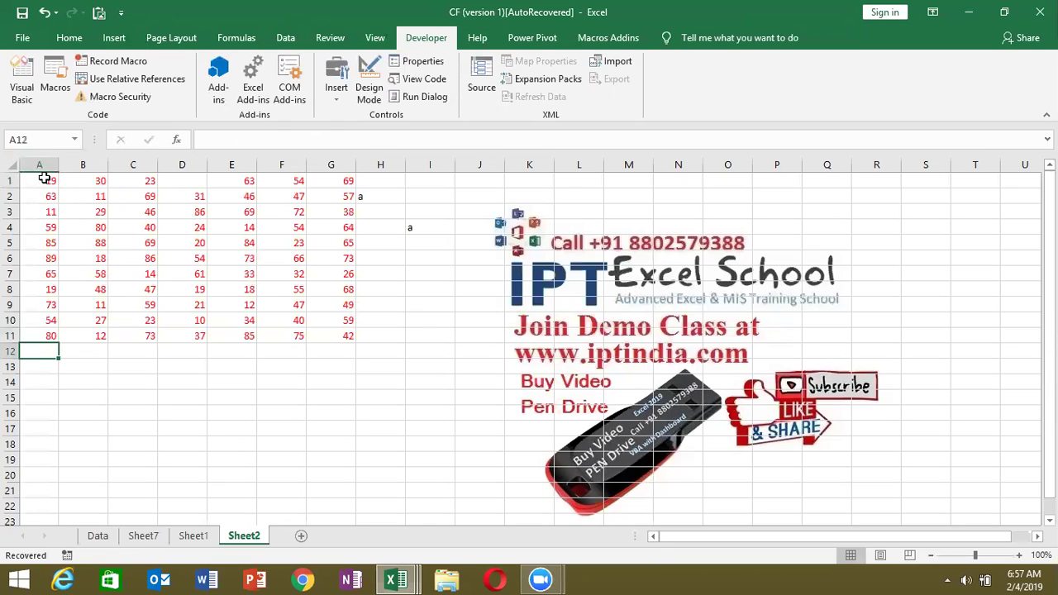
{"action": "type", "text": "65"}
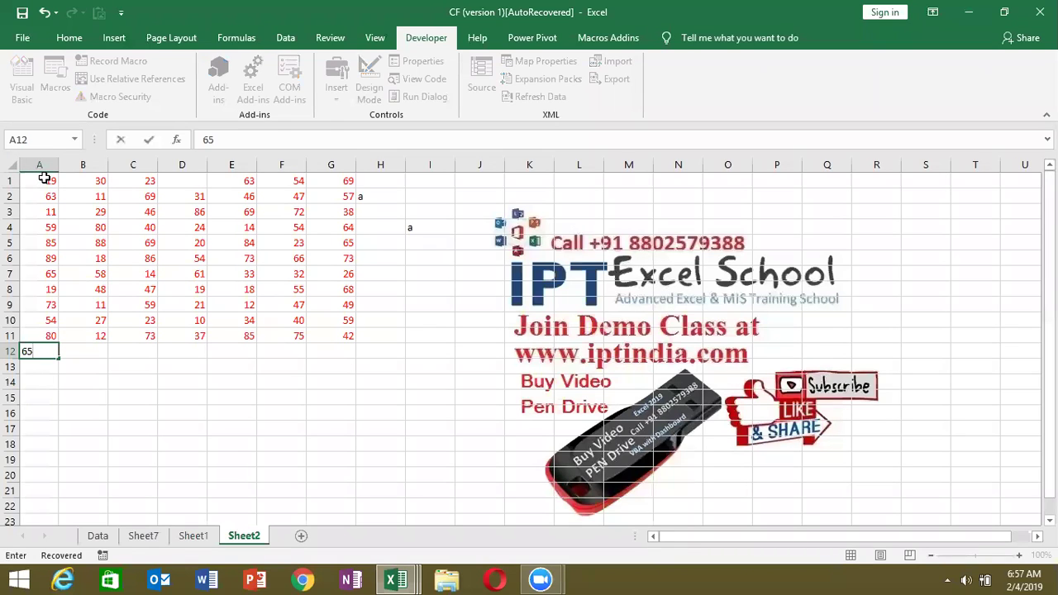
{"action": "key", "text": "Return"}
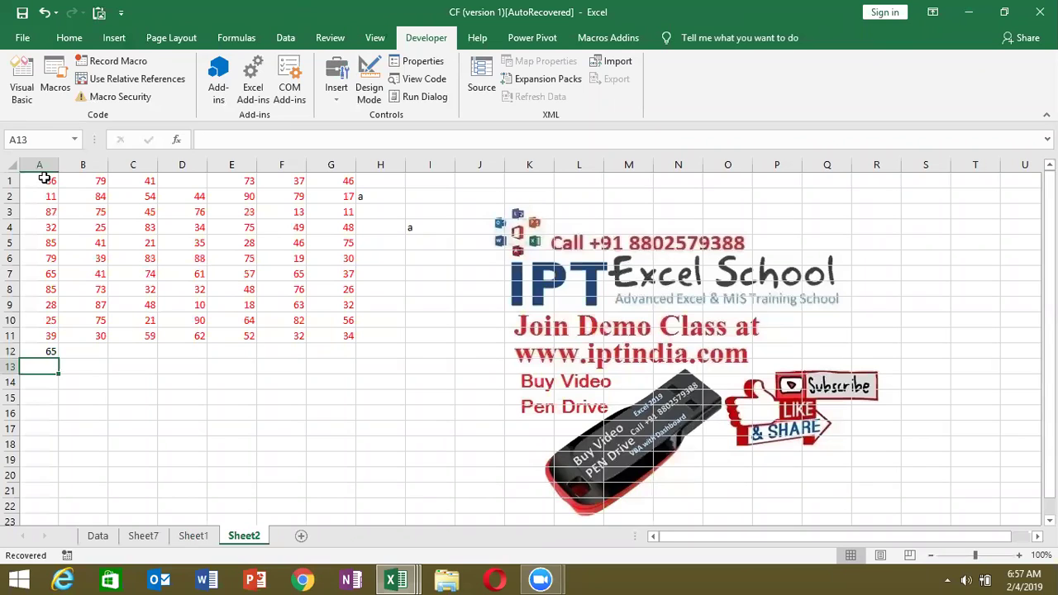
{"action": "key", "text": "Up"}
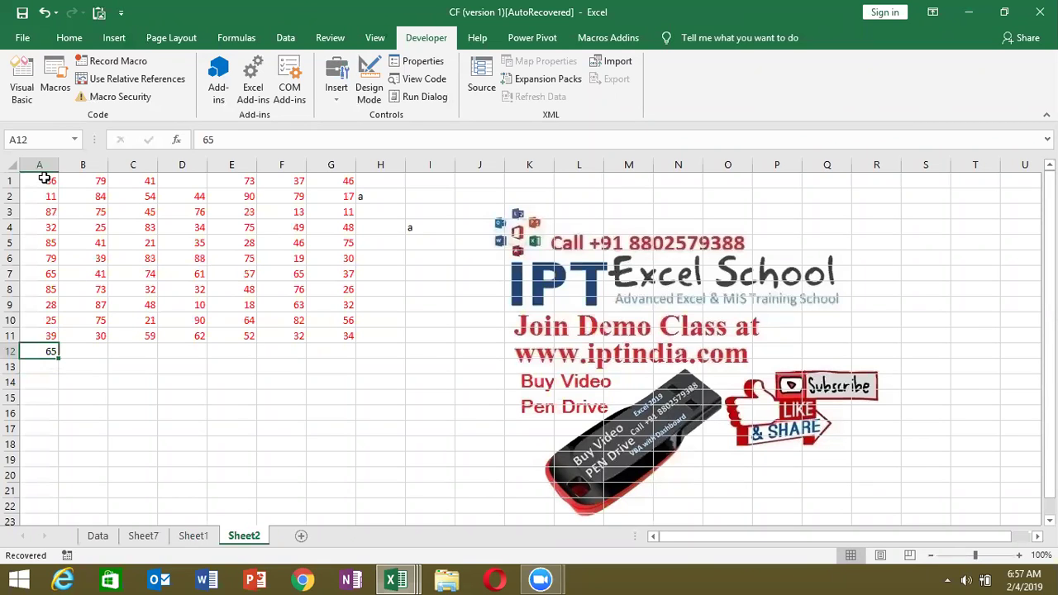
{"action": "key", "text": "Delete"}
Start a new line Range("A1").End(xlDown), replacing the A65000 End(xlUp) attempt.
{"action": "key", "text": "alt+F11"}
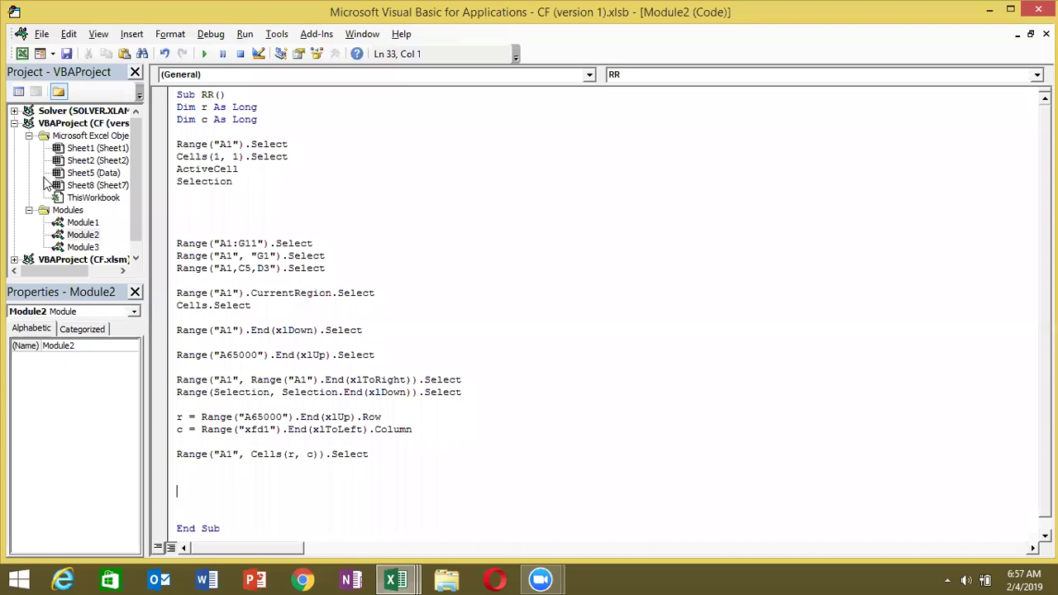
{"action": "type", "text": "range(\"A"}
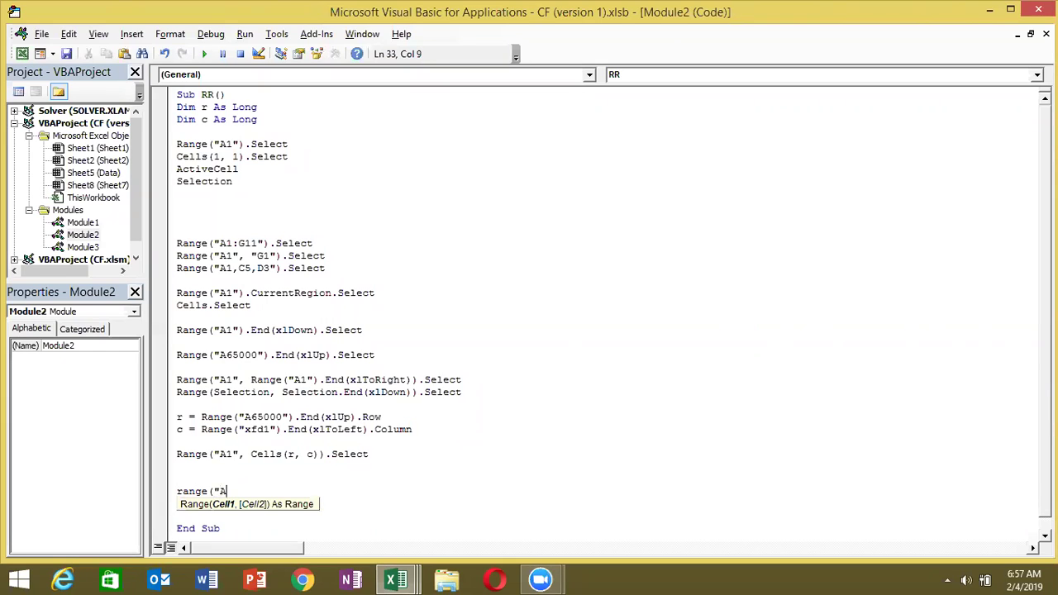
{"action": "type", "text": "65000\").End("}
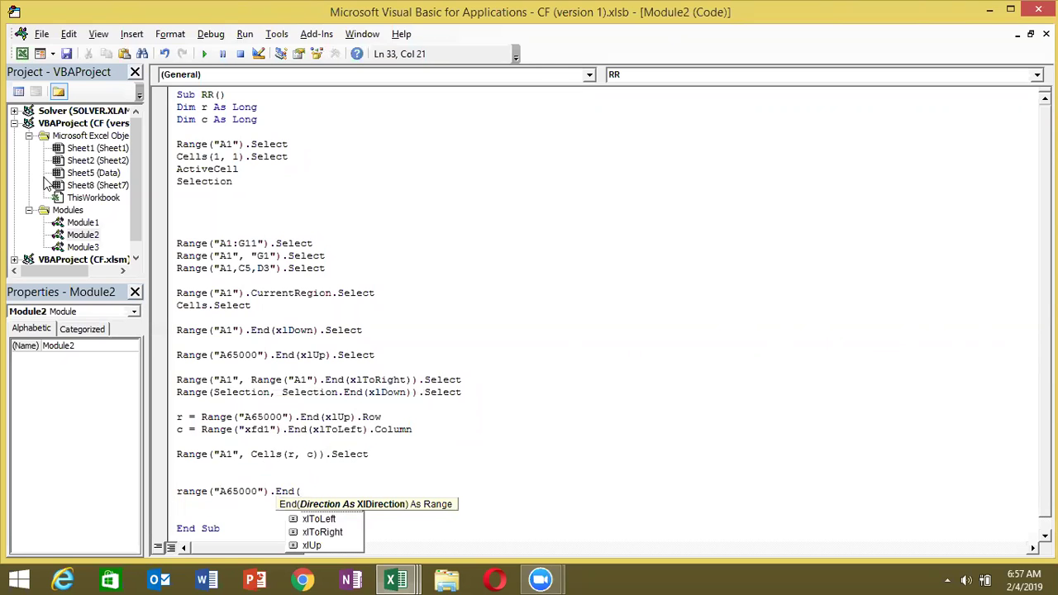
{"action": "type", "text": "xlUp"}
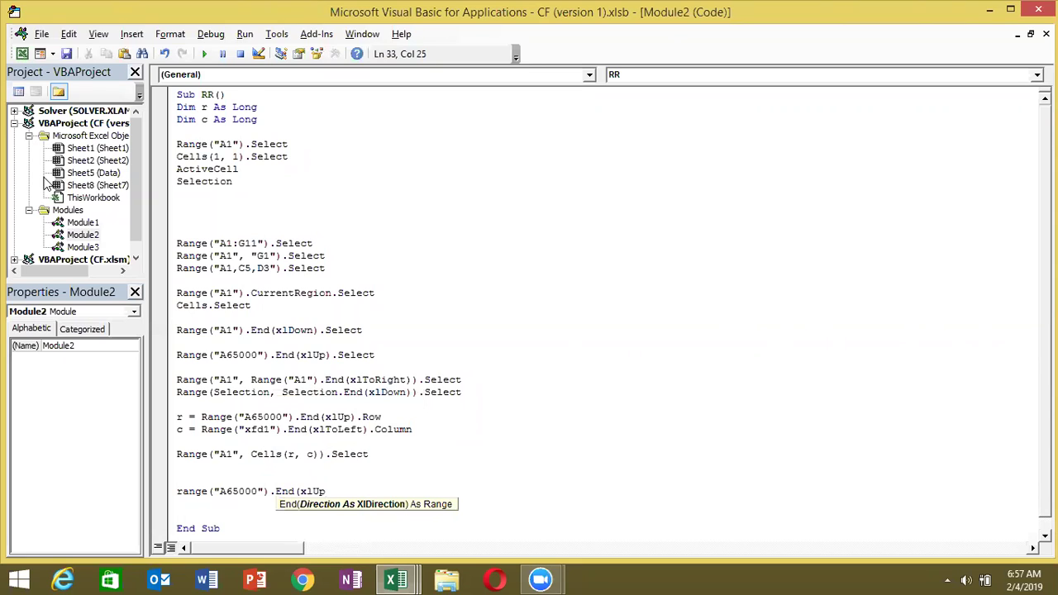
{"action": "key", "text": "BackSpace"}
{"action": "key", "text": "BackSpace"}
{"action": "key", "text": "BackSpace"}
{"action": "key", "text": "BackSpace"}
{"action": "key", "text": "BackSpace"}
{"action": "key", "text": "BackSpace"}
{"action": "key", "text": "BackSpace"}
{"action": "type", "text": "1\")"}
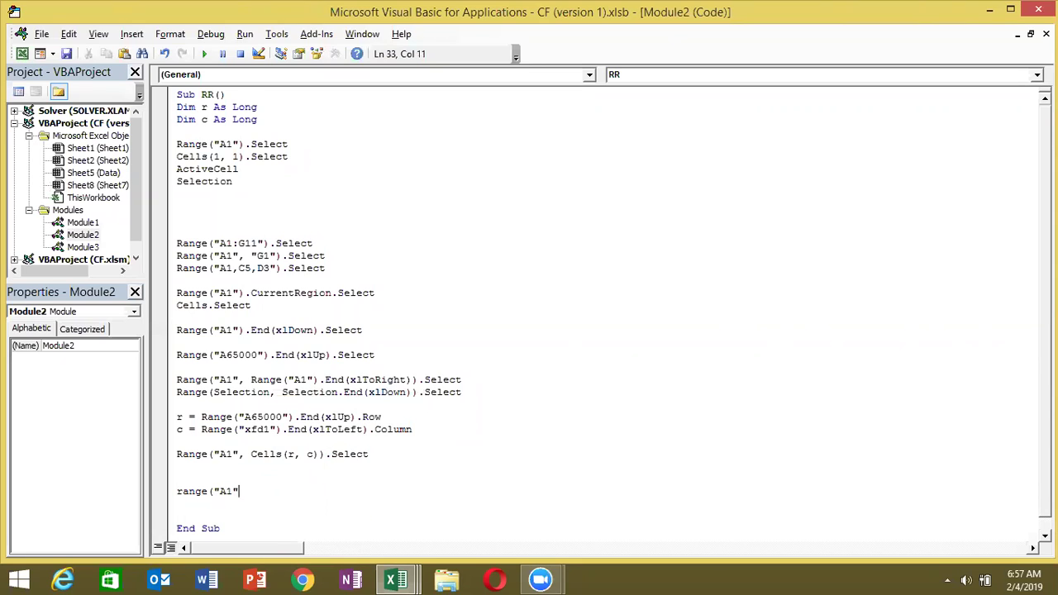
{"action": "type", "text": ".En"}
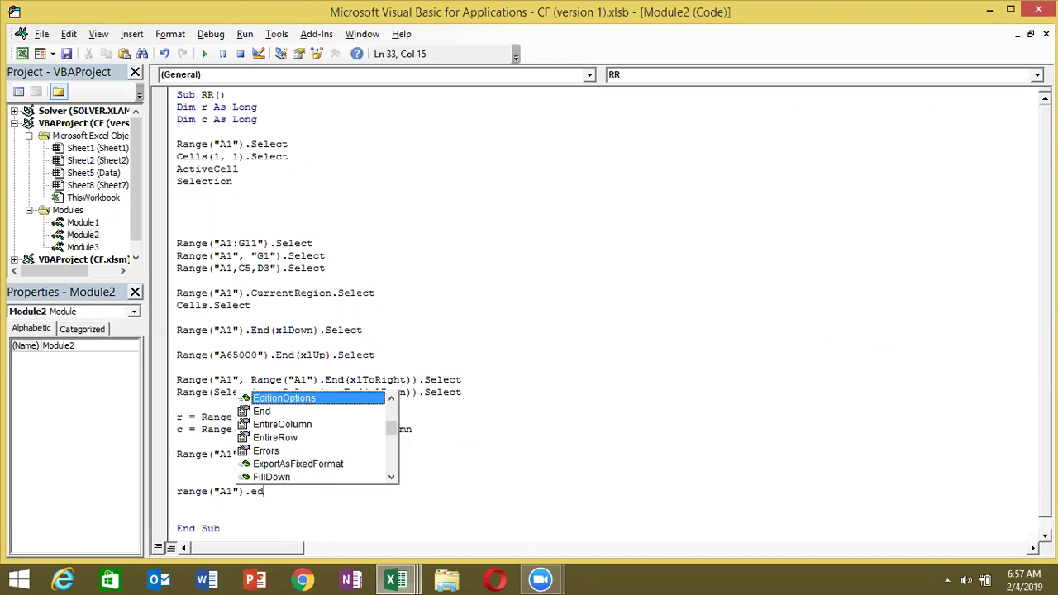
{"action": "key", "text": "Tab"}
{"action": "type", "text": "("}
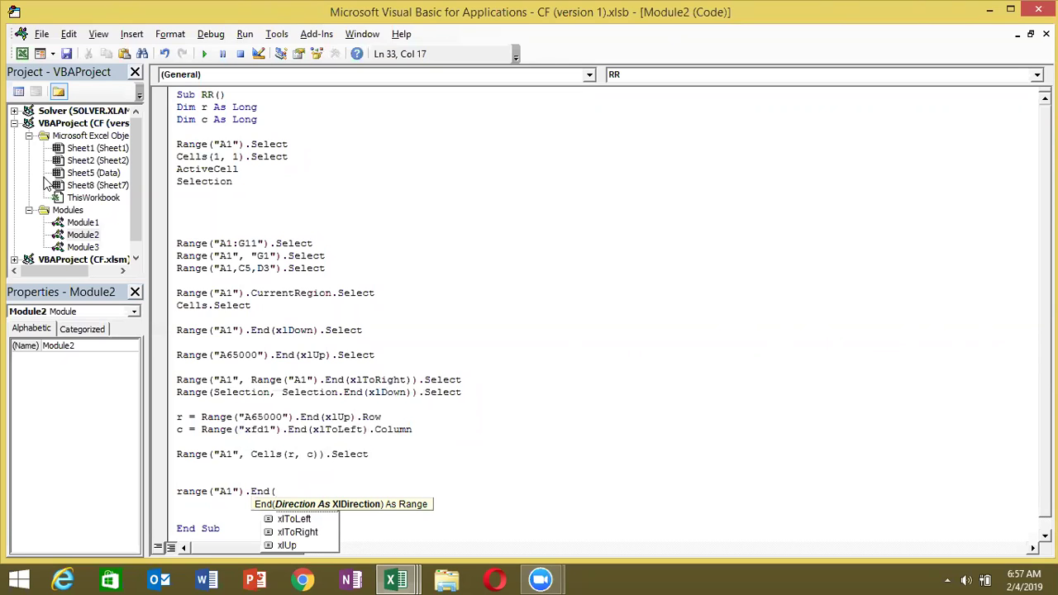
{"action": "key", "text": "Tab"}
{"action": "type", "text": ")"}
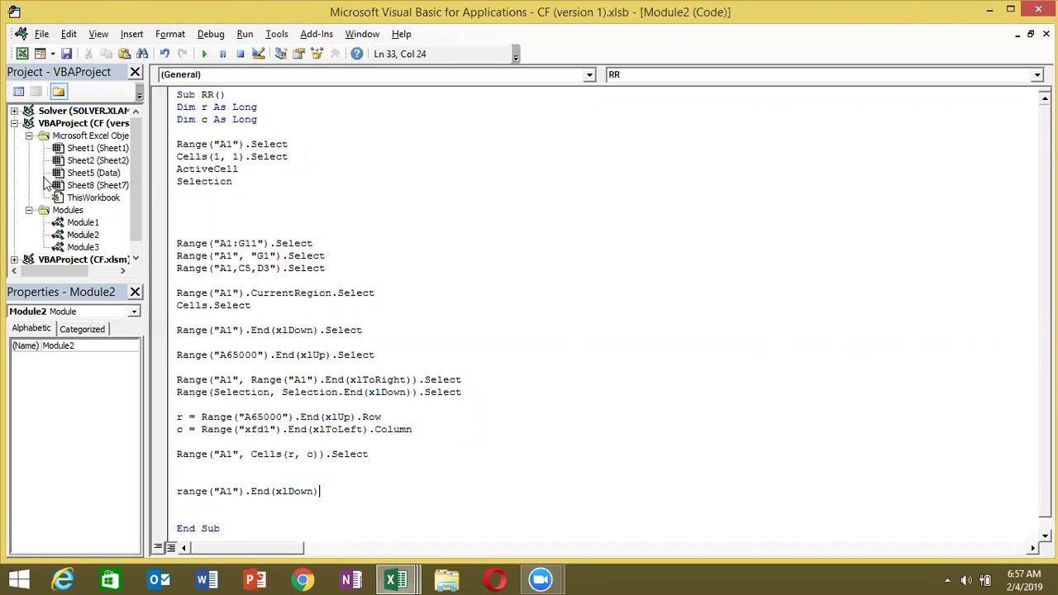
Check on Sheet2 that Ctrl+Down from A1 stops at A11, with A12 empty.
{"action": "key", "text": "alt+F11"}
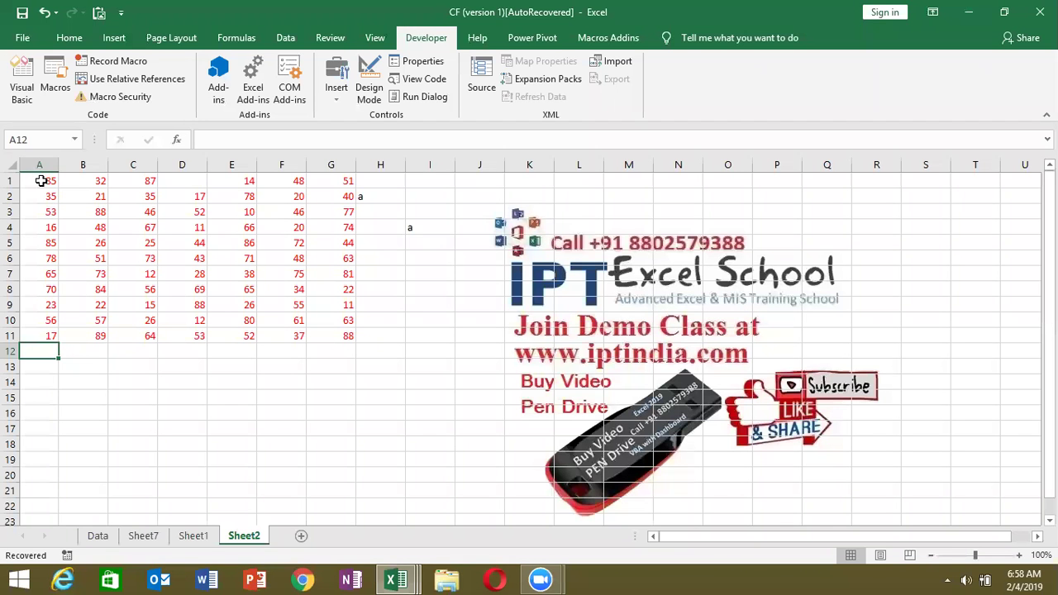
{"action": "left_click", "coordinate": [41, 180]}
{"action": "key", "text": "ctrl+Down"}
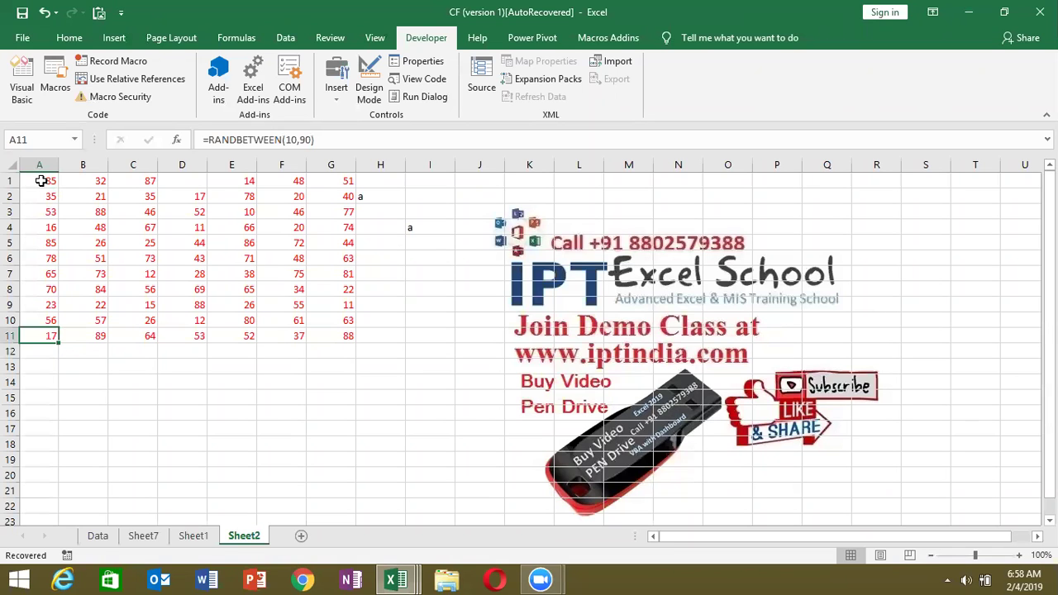
{"action": "key", "text": "alt+F11"}
{"action": "key", "text": "alt+F11"}
{"action": "key", "text": "Down"}
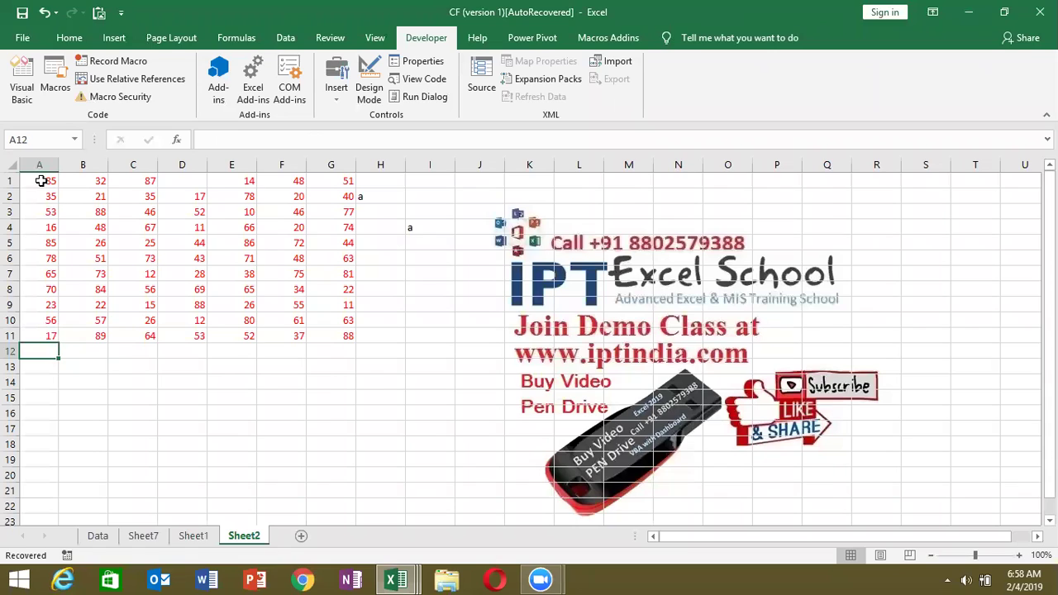
{"action": "key", "text": "alt+F11"}
Complete the line as Range("A1").End(xlDown).Offset(1, 0).Select.
{"action": "type", "text": ".o"}
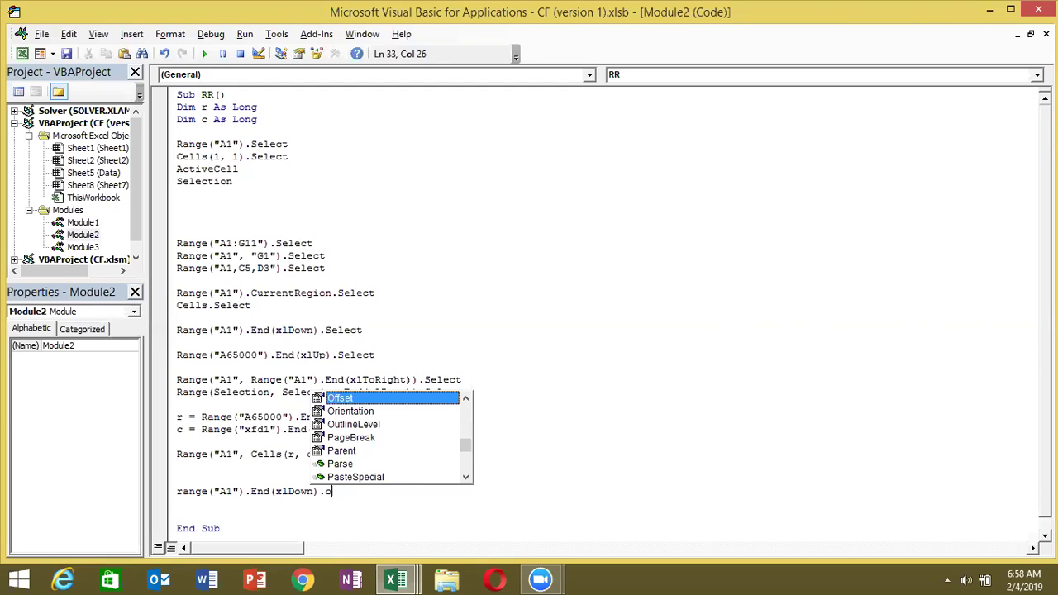
{"action": "key", "text": "Tab"}
{"action": "type", "text": "("}
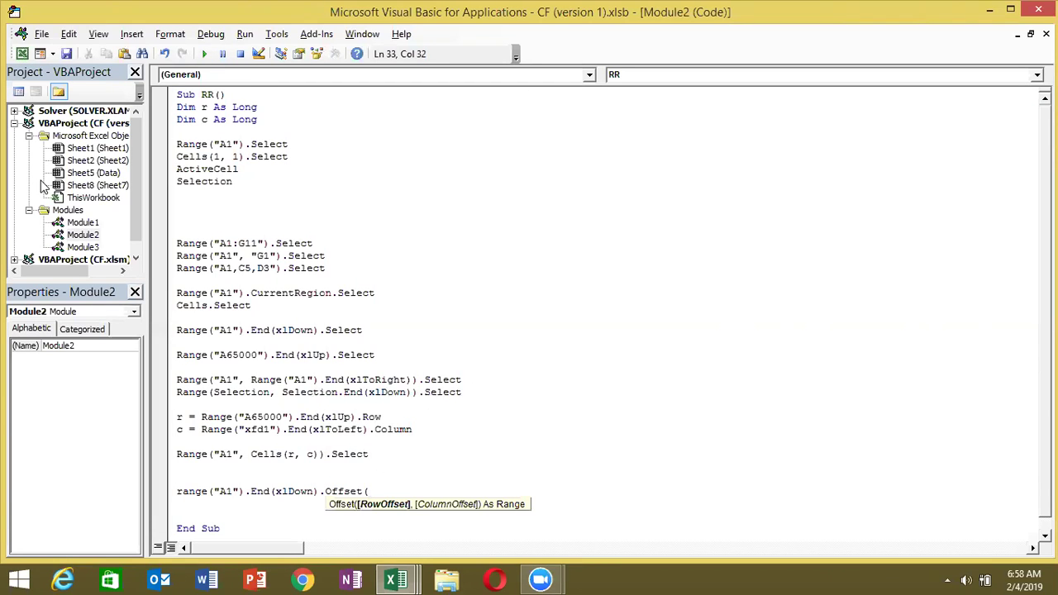
{"action": "type", "text": "1,0"}
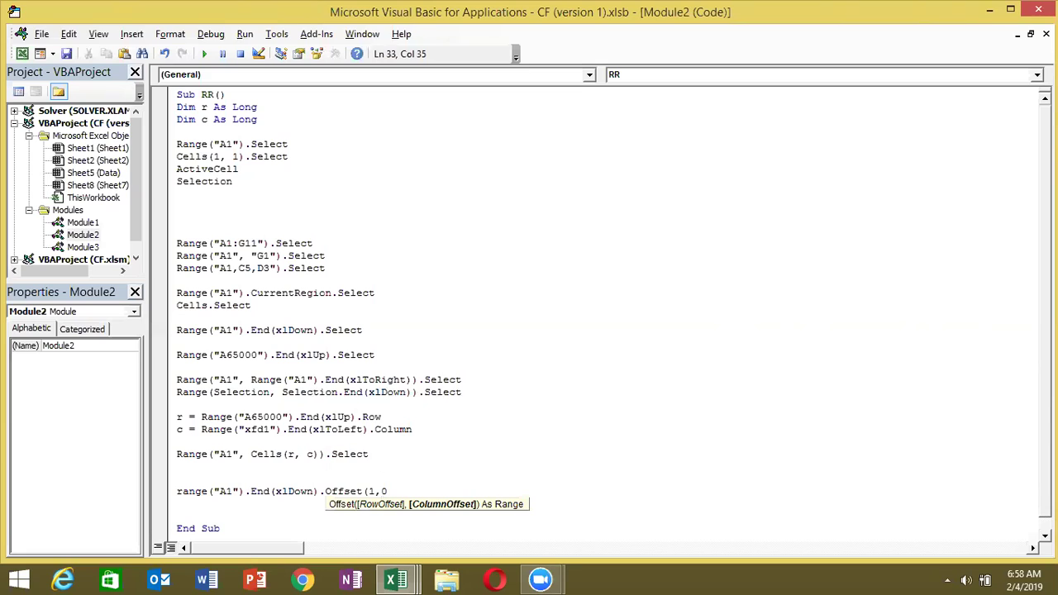
{"action": "type", "text": ").se"}
{"action": "key", "text": "Tab"}
{"action": "key", "text": "Return"}
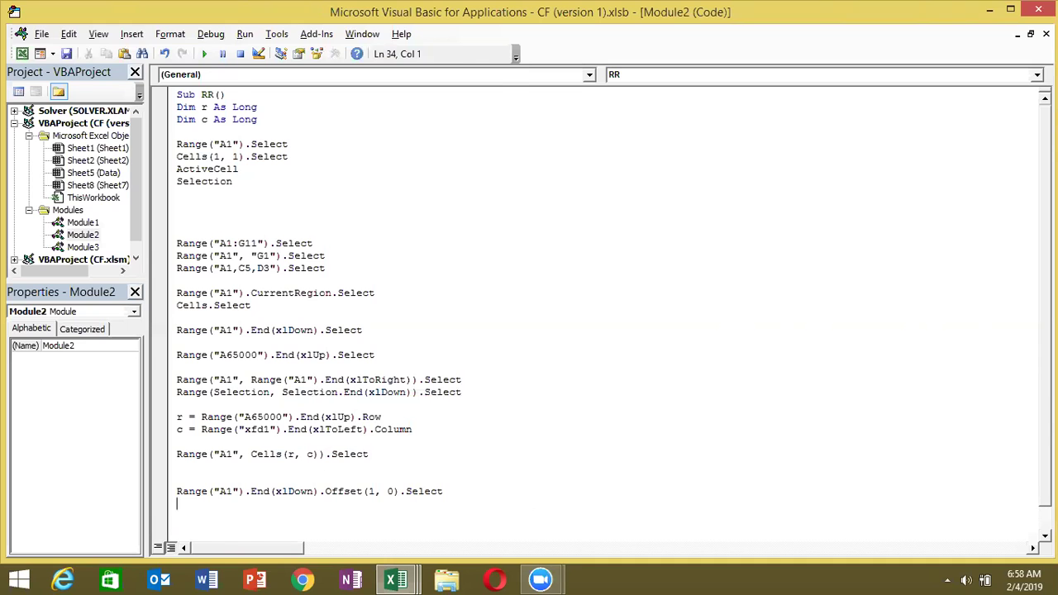
{"action": "key", "text": "alt+F11"}
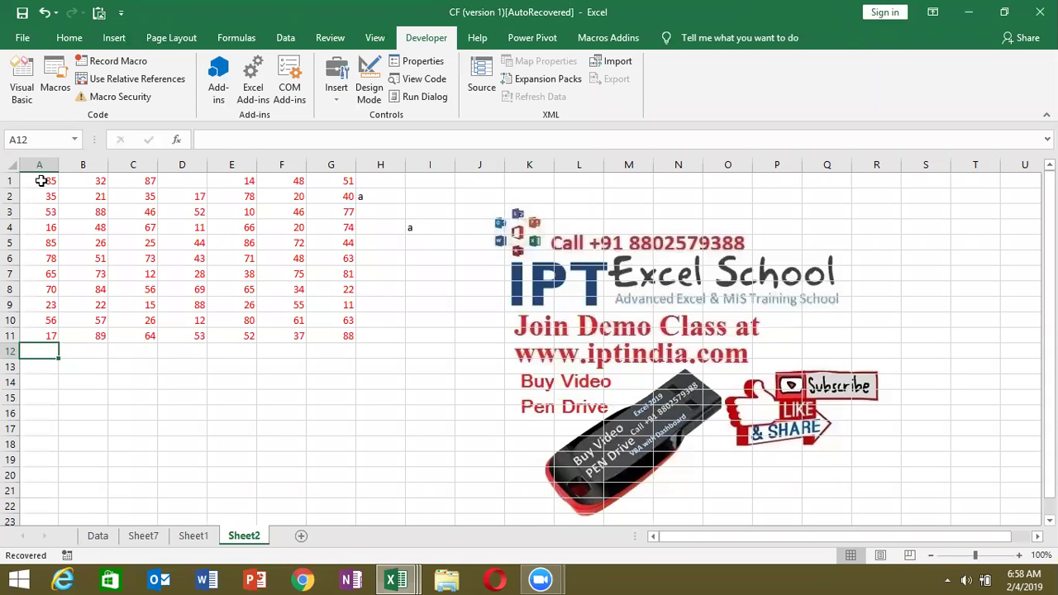
Test the macro on Sheet2 and clear cell A8 to leave a gap in column A.
{"action": "key", "text": "alt+F11"}
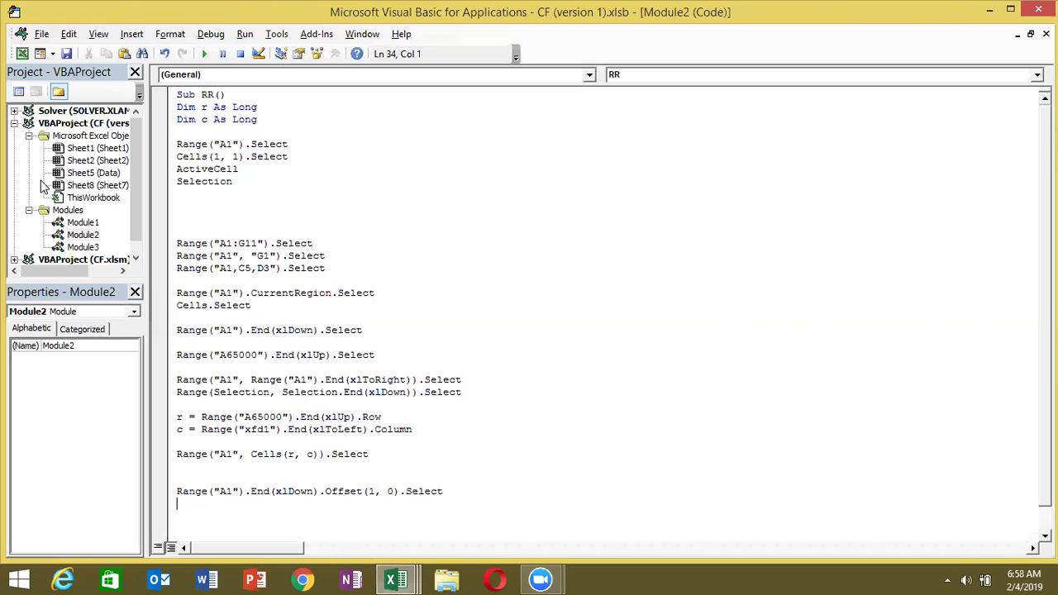
{"action": "key", "text": "Down"}
{"action": "key", "text": "Down"}
{"action": "key", "text": "Down"}
{"action": "key", "text": "Up"}
{"action": "key", "text": "Up"}
{"action": "key", "text": "Up"}
{"action": "key", "text": "Up"}
{"action": "key", "text": "Up"}
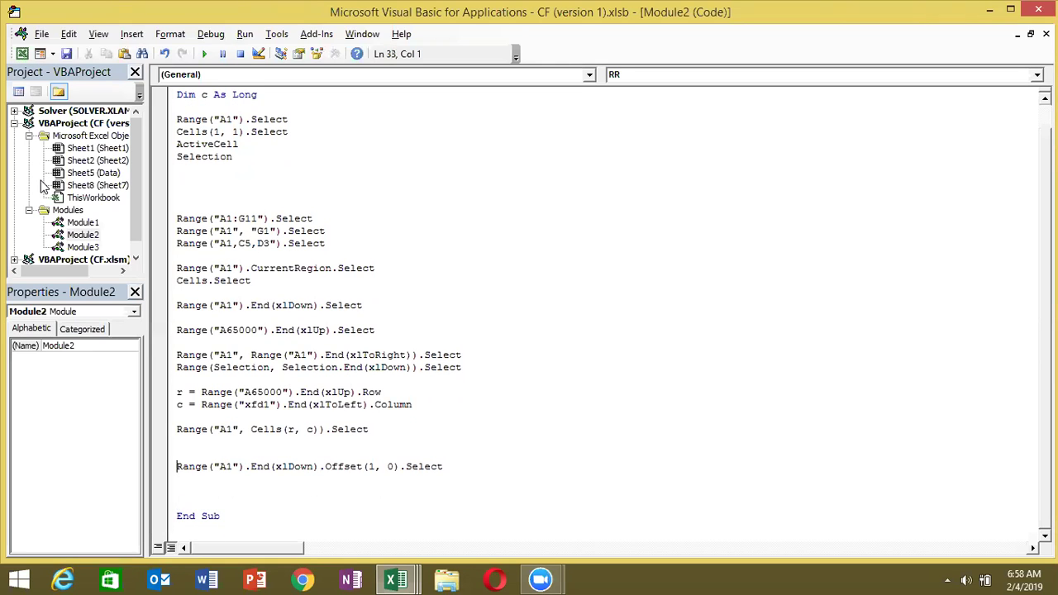
{"action": "key", "text": "alt+F11"}
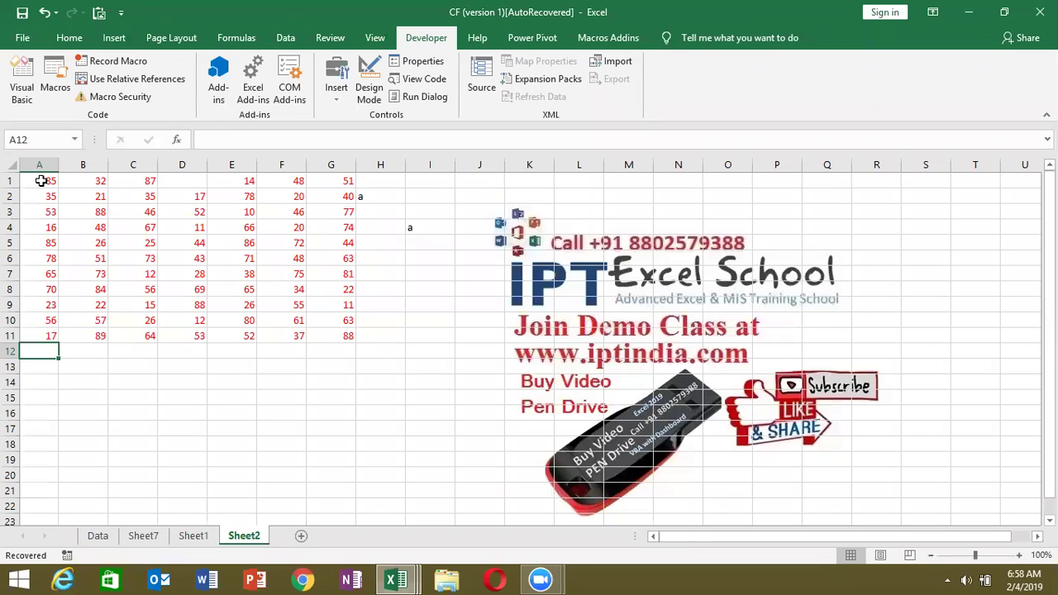
{"action": "key", "text": "Up"}
{"action": "key", "text": "Up"}
{"action": "key", "text": "Up"}
{"action": "key", "text": "Up"}
{"action": "key", "text": "Delete"}
{"action": "key", "text": "Down"}
{"action": "key", "text": "Down"}
{"action": "key", "text": "Down"}
{"action": "key", "text": "Down"}
{"action": "key", "text": "Up"}
{"action": "key", "text": "Up"}
{"action": "key", "text": "Up"}
{"action": "key", "text": "Up"}
{"action": "key", "text": "Up"}
{"action": "key", "text": "Up"}
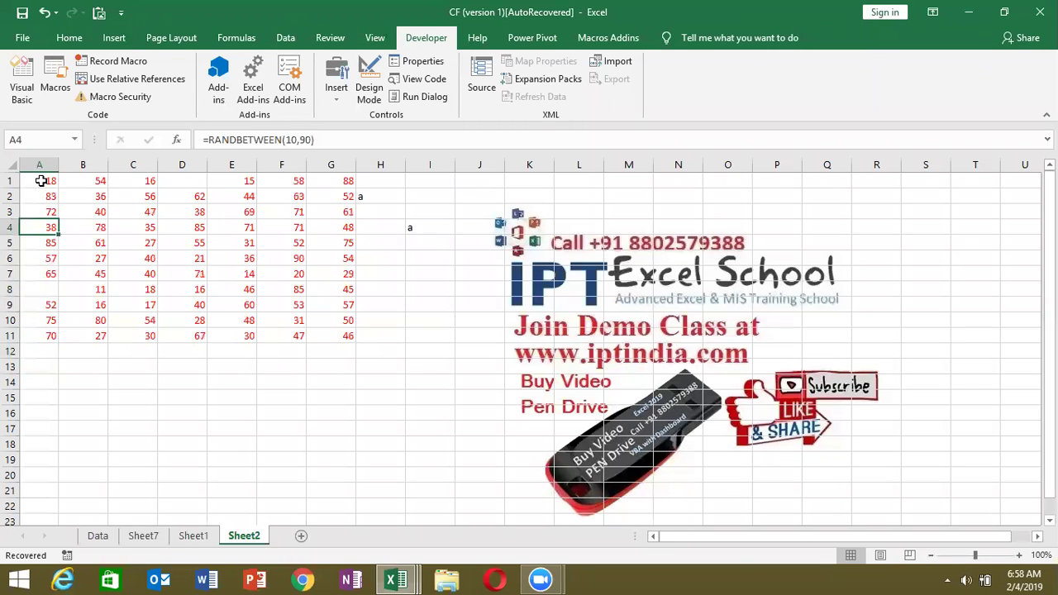
{"action": "key", "text": "alt+F11"}
{"action": "key", "text": "Down"}
Add the line Range("A65000").End(xlUp).Offset(1, 0).Select to RR.
{"action": "type", "text": "range("}
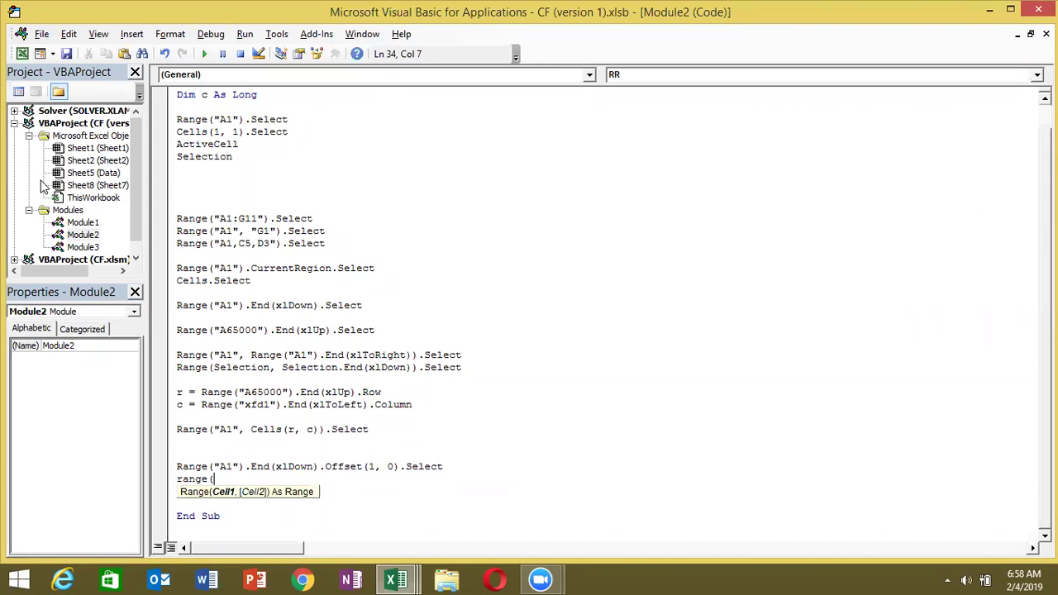
{"action": "type", "text": "\"A65000\")"}
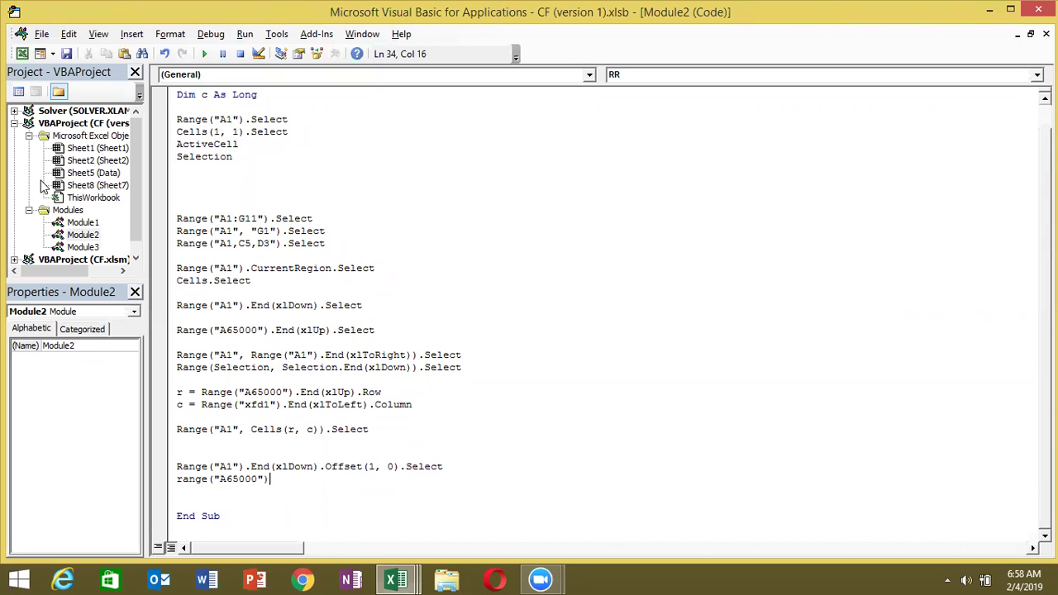
{"action": "type", "text": ".end("}
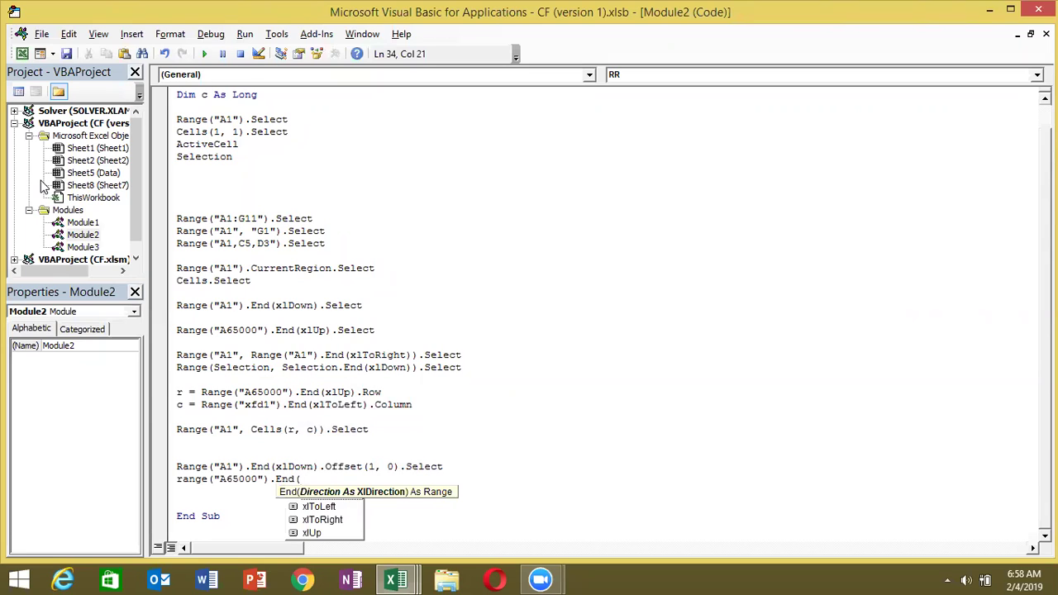
{"action": "key", "text": "Down"}
{"action": "key", "text": "Tab"}
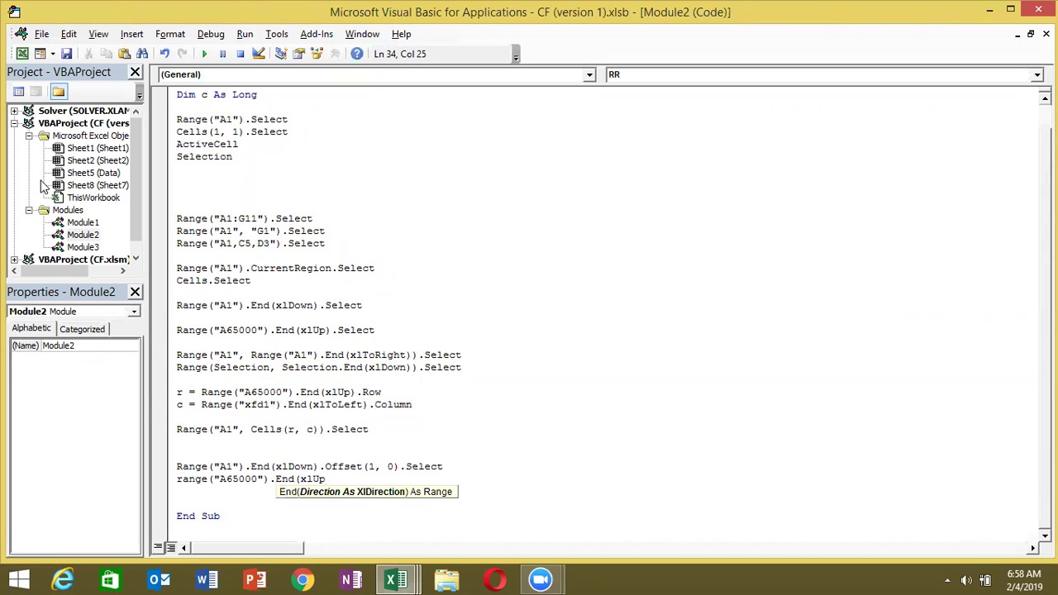
{"action": "type", "text": ").of"}
{"action": "key", "text": "Tab"}
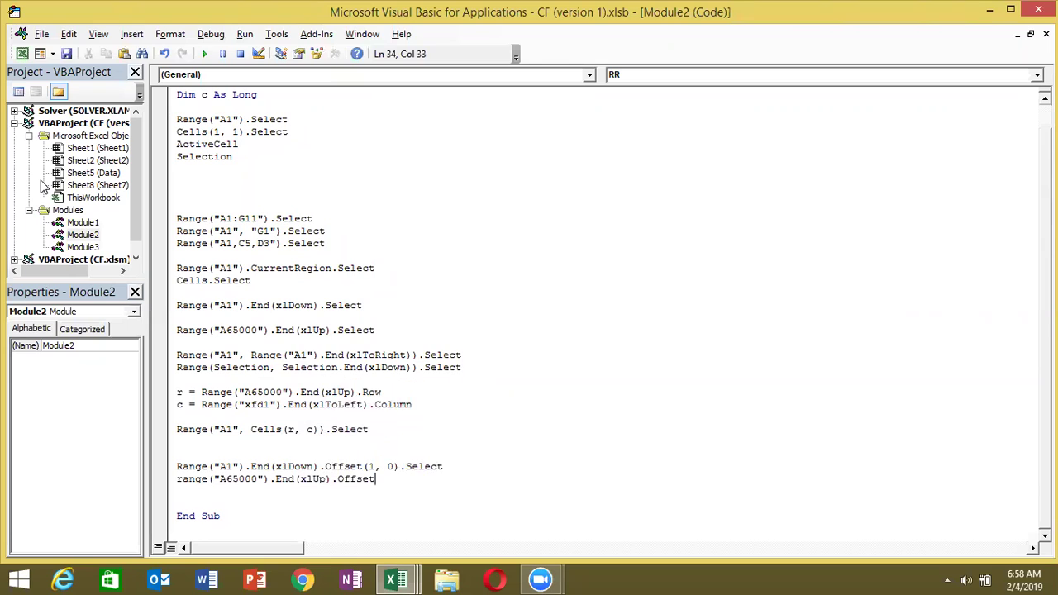
{"action": "type", "text": "(1,0)"}
{"action": "type", "text": ".se"}
{"action": "key", "text": "Return"}
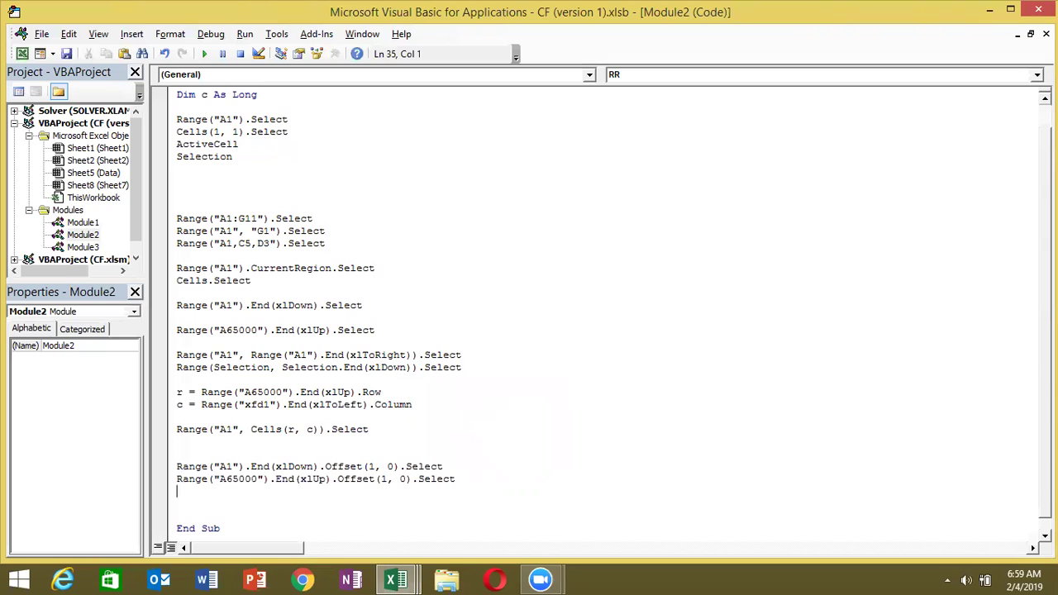
Highlight A65000 in the new line and add blank lines above End Sub.
{"action": "key", "text": "Up"}
{"action": "key", "text": "Right"}
{"action": "key", "text": "Right"}
{"action": "key", "text": "Right"}
{"action": "key", "text": "Right"}
{"action": "key", "text": "Right"}
{"action": "key", "text": "shift+Right"}
{"action": "key", "text": "shift+Right"}
{"action": "key", "text": "shift+Right"}
{"action": "key", "text": "shift+Right"}
{"action": "key", "text": "shift+Right"}
{"action": "key", "text": "shift+Right"}
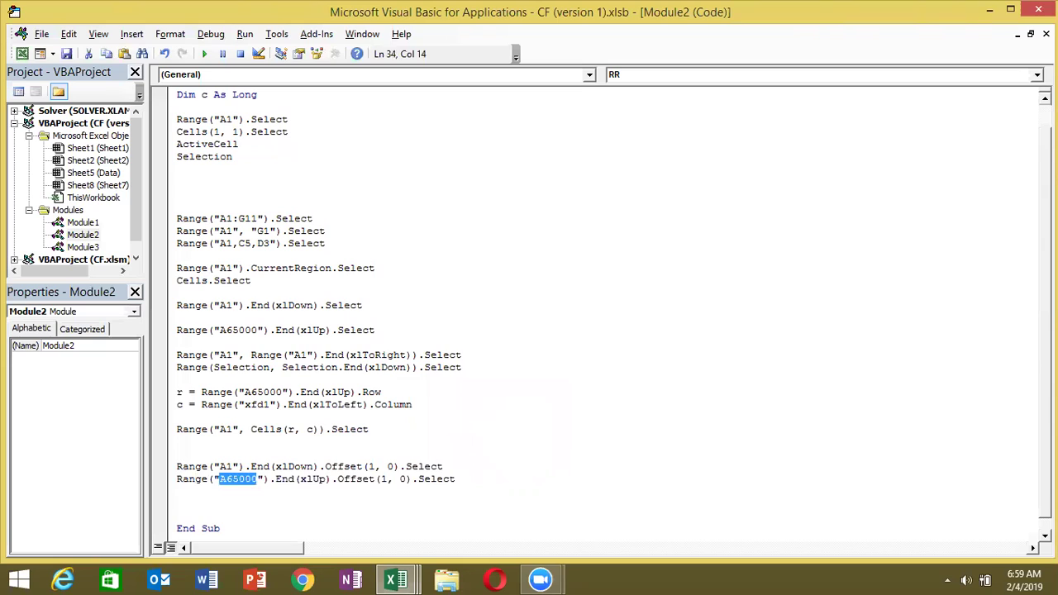
{"action": "key", "text": "Down"}
{"action": "key", "text": "Down"}
{"action": "key", "text": "Down"}
{"action": "key", "text": "Down"}
{"action": "key", "text": "Return"}
{"action": "key", "text": "Return"}
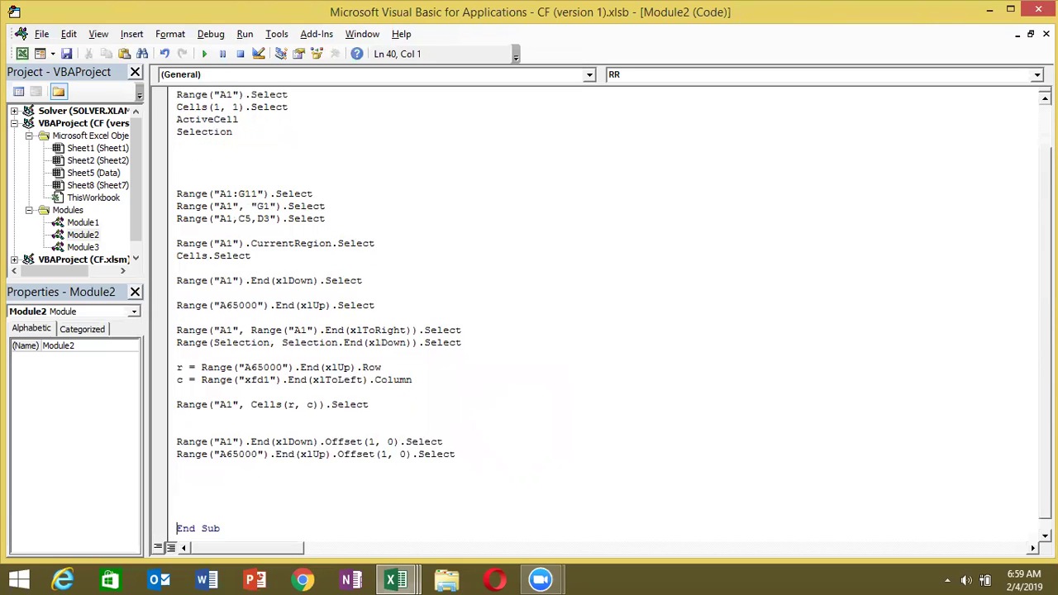
{"action": "key", "text": "Up"}
{"action": "key", "text": "Up"}
{"action": "key", "text": "Up"}
{"action": "key", "text": "Up"}
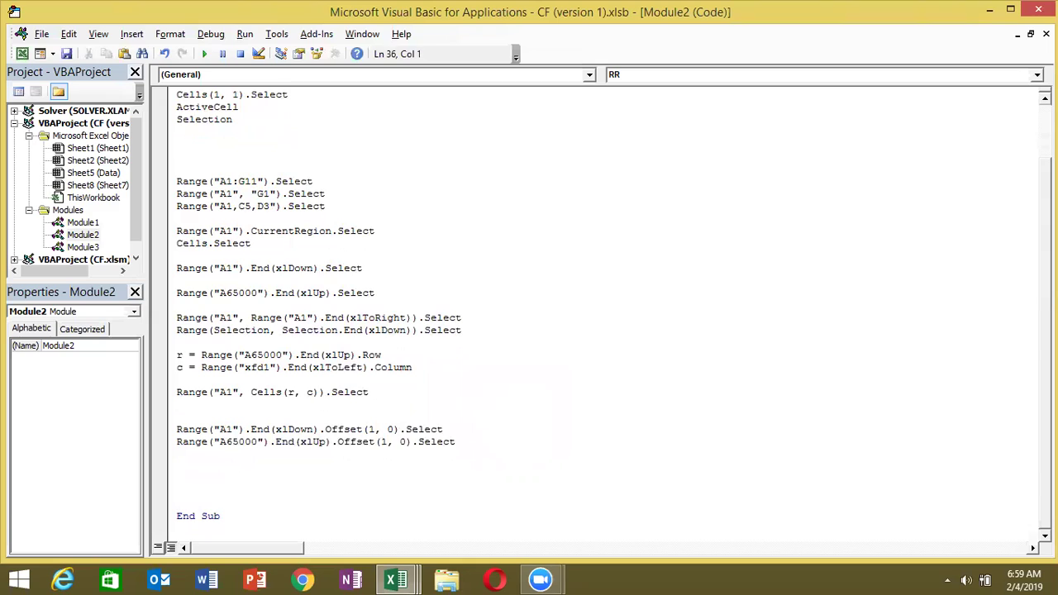
Paste a copy of the r row-count line above End Sub, then cut the duplicate out.
{"action": "key", "text": "Up"}
{"action": "key", "text": "Up"}
{"action": "key", "text": "Up"}
{"action": "key", "text": "Up"}
{"action": "key", "text": "Up"}
{"action": "key", "text": "Up"}
{"action": "key", "text": "Up"}
{"action": "key", "text": "Up"}
{"action": "key", "text": "shift+Down"}
{"action": "key", "text": "ctrl+c"}
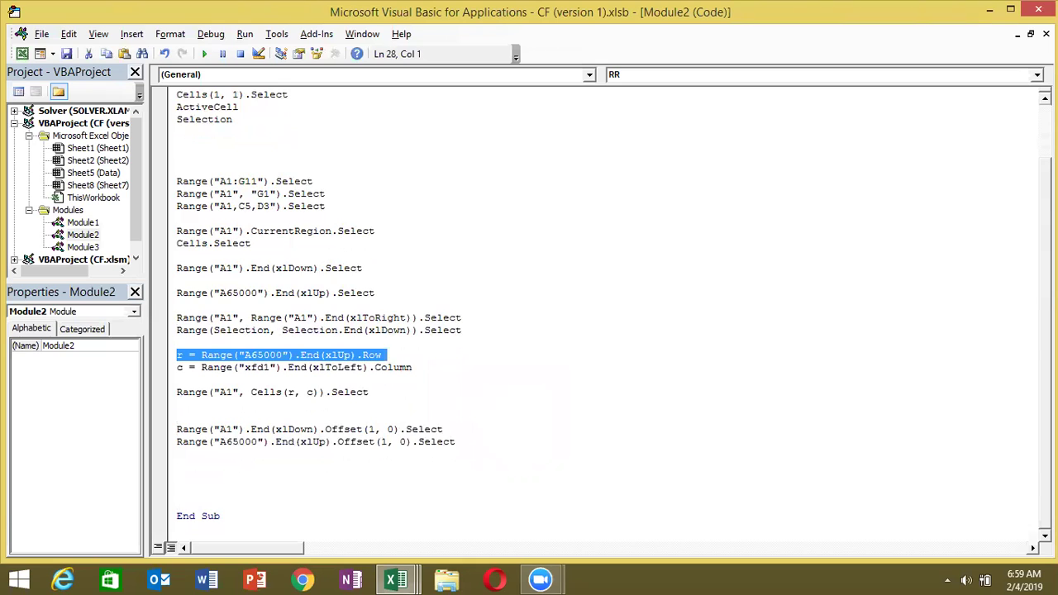
{"action": "key", "text": "Down"}
{"action": "key", "text": "Down"}
{"action": "key", "text": "Down"}
{"action": "key", "text": "Down"}
{"action": "key", "text": "Down"}
{"action": "key", "text": "Down"}
{"action": "key", "text": "Down"}
{"action": "key", "text": "Down"}
{"action": "key", "text": "ctrl+v"}
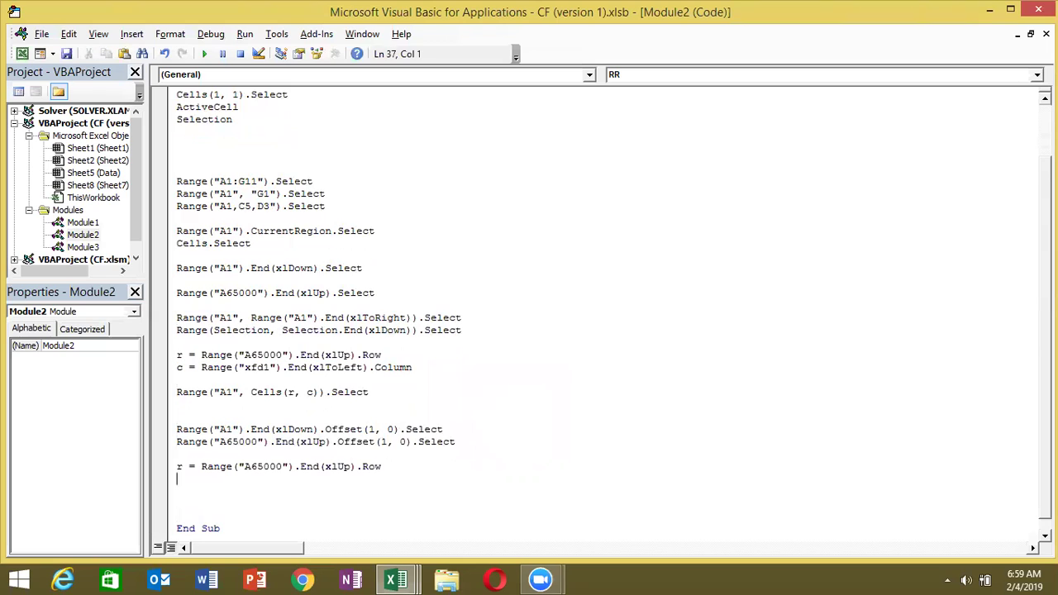
{"action": "type", "text": "range("}
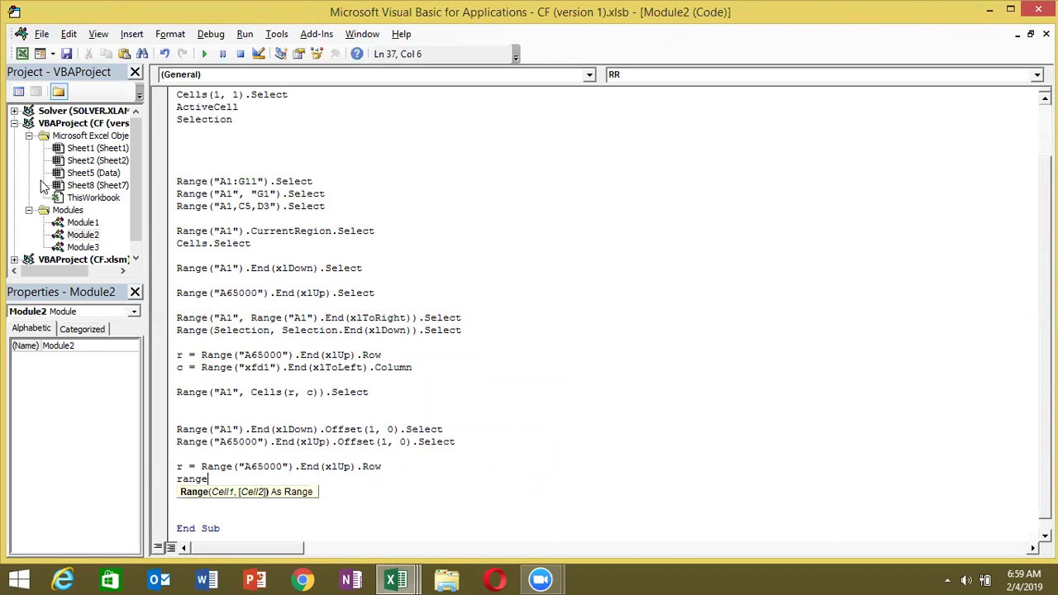
{"action": "key", "text": "BackSpace"}
{"action": "key", "text": "BackSpace"}
{"action": "key", "text": "BackSpace"}
{"action": "key", "text": "BackSpace"}
{"action": "key", "text": "Up"}
{"action": "key", "text": "shift+Down"}
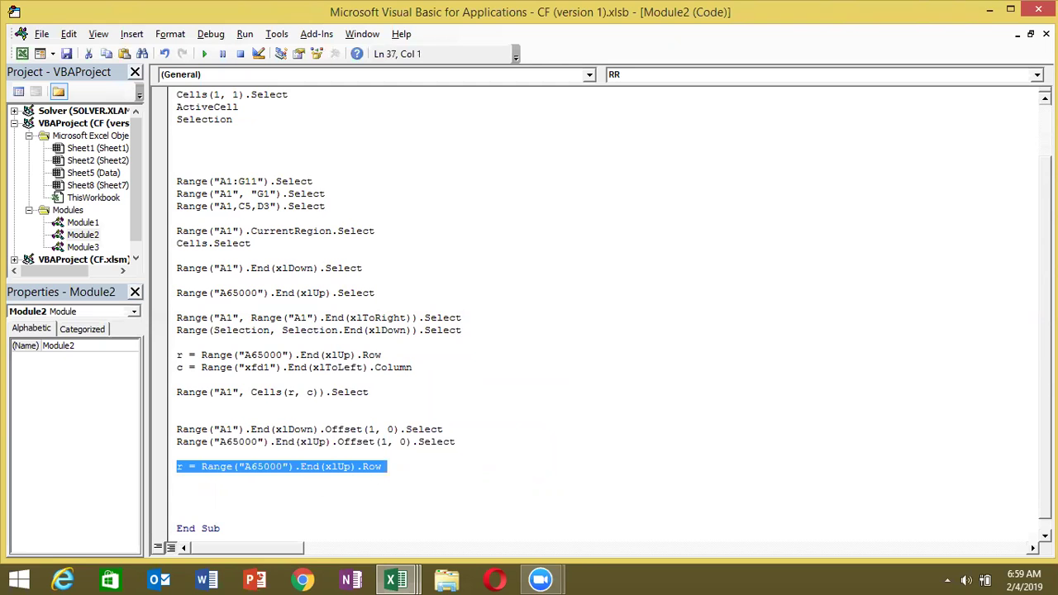
{"action": "key", "text": "ctrl+x"}
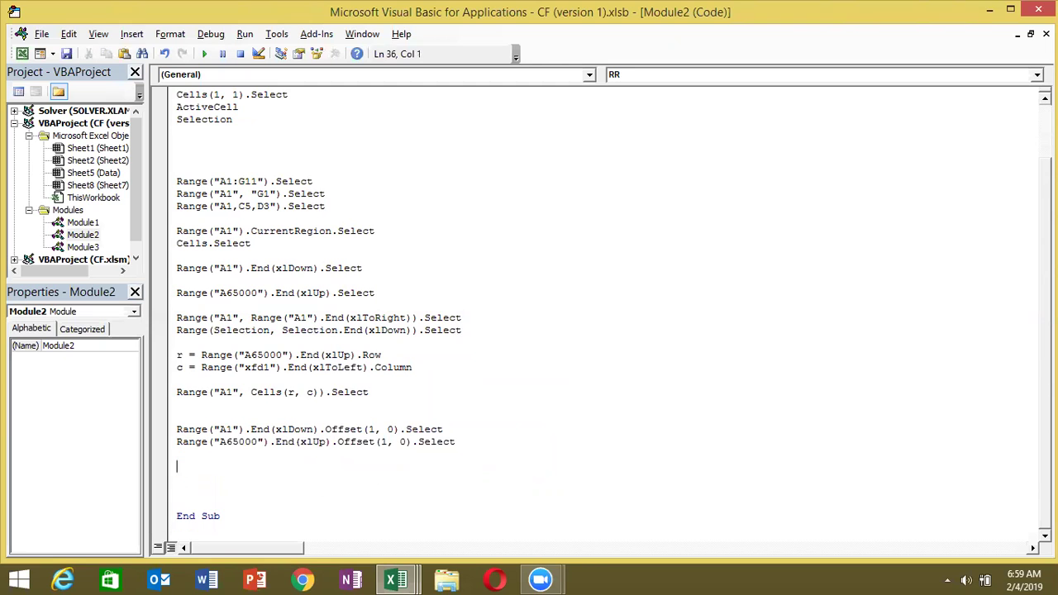
Refill cell A8 on Sheet2 with 56.
{"action": "key", "text": "alt+F11"}
{"action": "key", "text": "Down"}
{"action": "key", "text": "Down"}
{"action": "key", "text": "Down"}
{"action": "key", "text": "Down"}
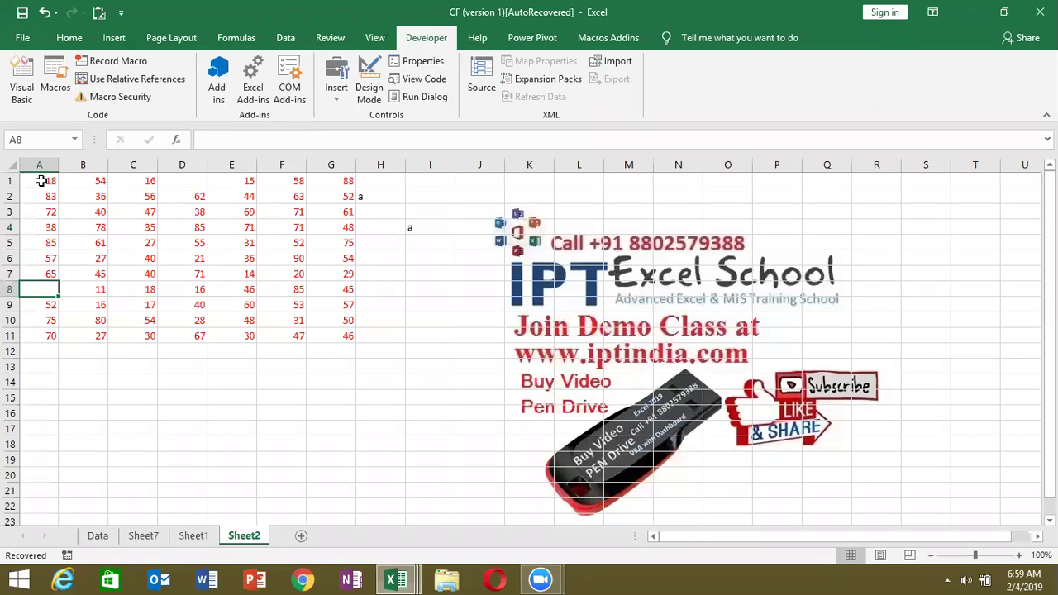
{"action": "type", "text": "56"}
{"action": "key", "text": "Return"}
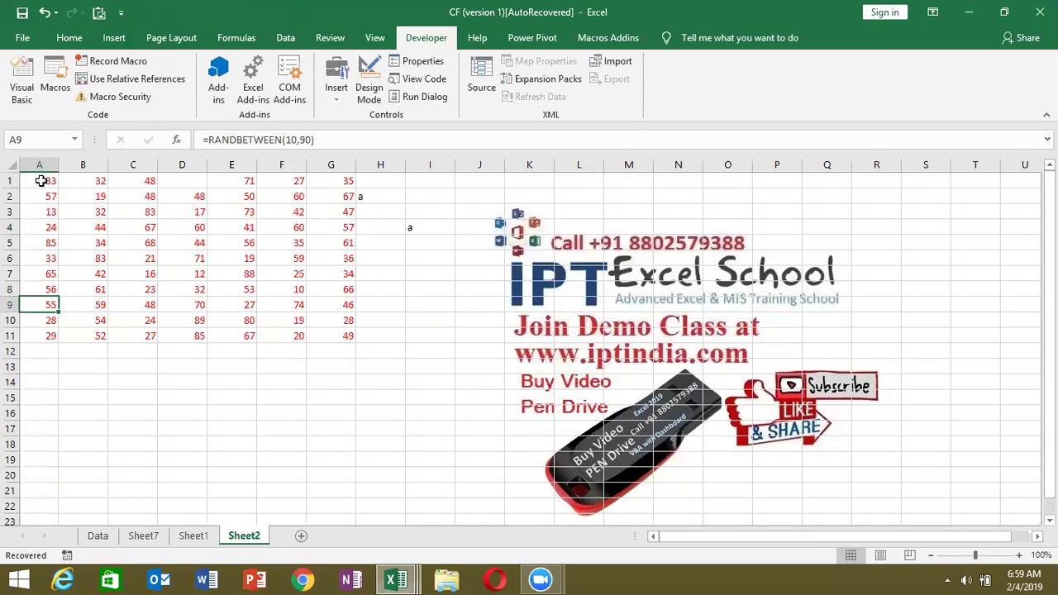
{"action": "key", "text": "alt+F11"}
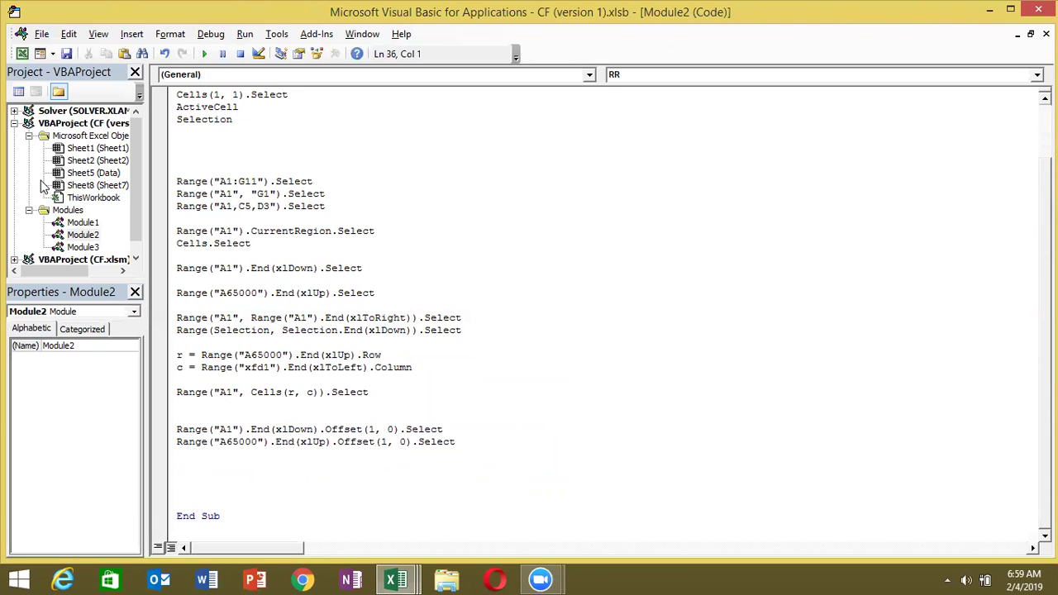
Write r = Application.WorksheetFunction.CountA(Range("A:A")) in the RR macro.
{"action": "type", "text": "r=a"}
{"action": "type", "text": "pplication.wo"}
{"action": "key", "text": "Down"}
{"action": "key", "text": "Tab"}
{"action": "type", "text": ".cou"}
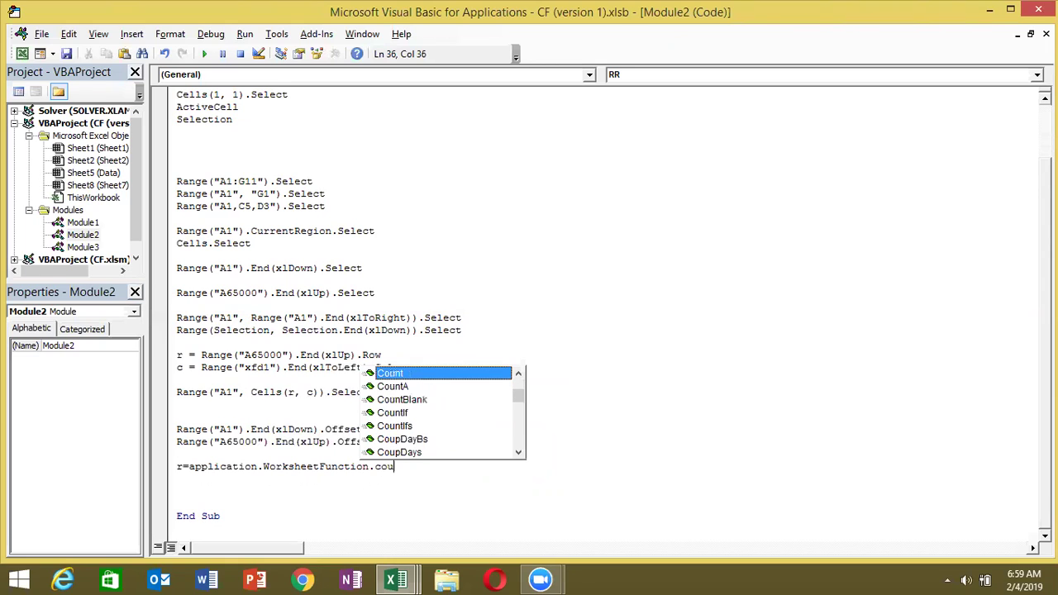
{"action": "key", "text": "Down"}
{"action": "key", "text": "Tab"}
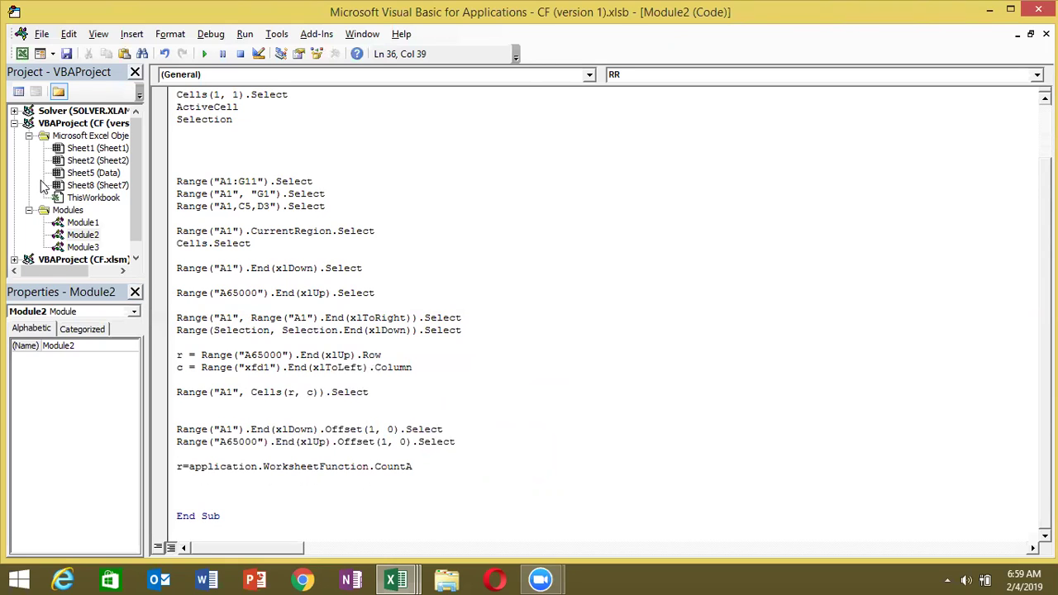
{"action": "type", "text": "(Range"}
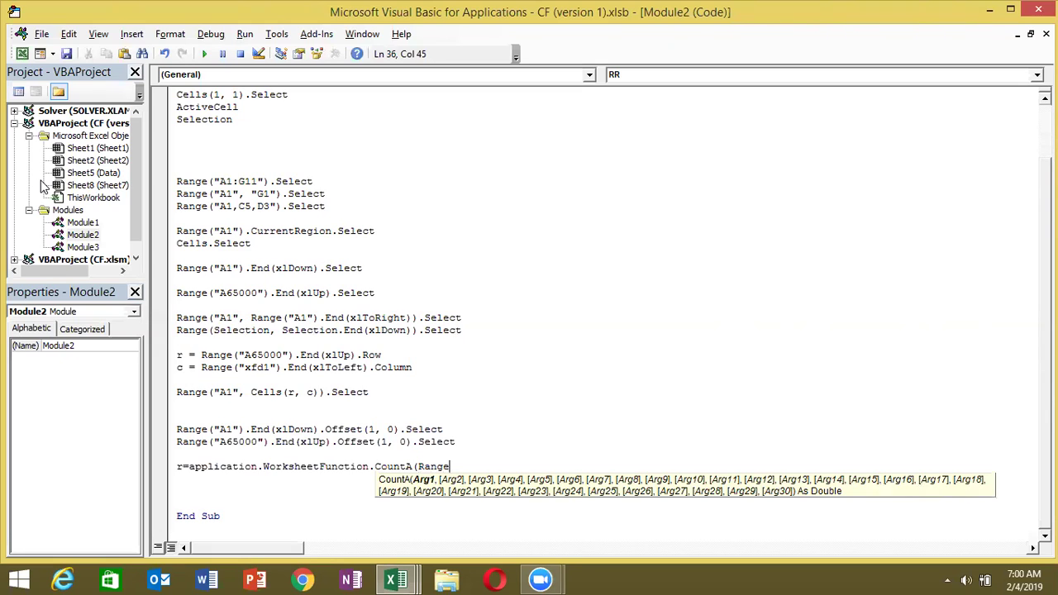
{"action": "type", "text": "(\"A:A"}
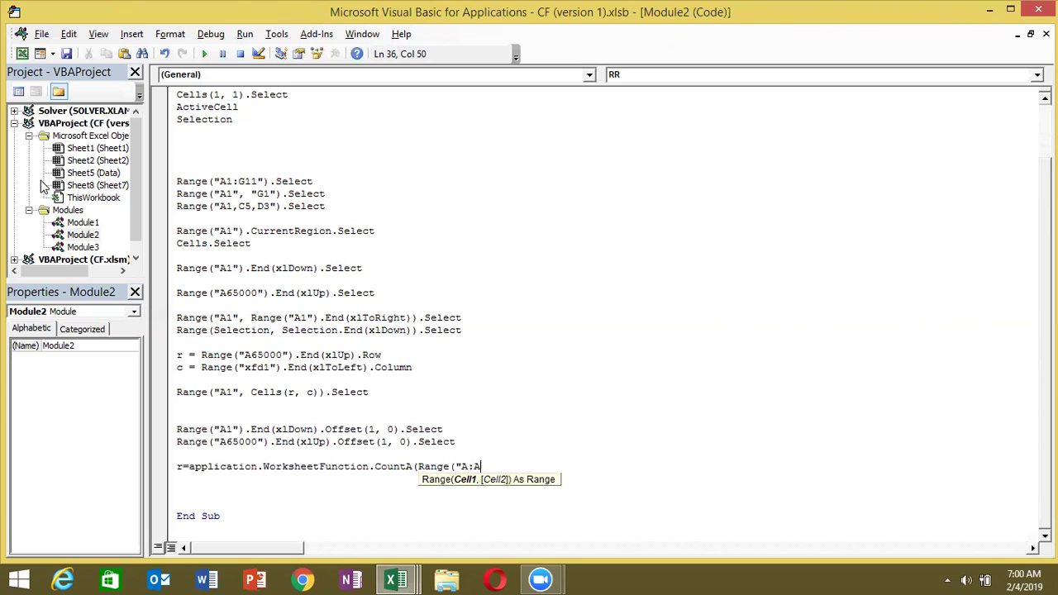
{"action": "type", "text": "\"))"}
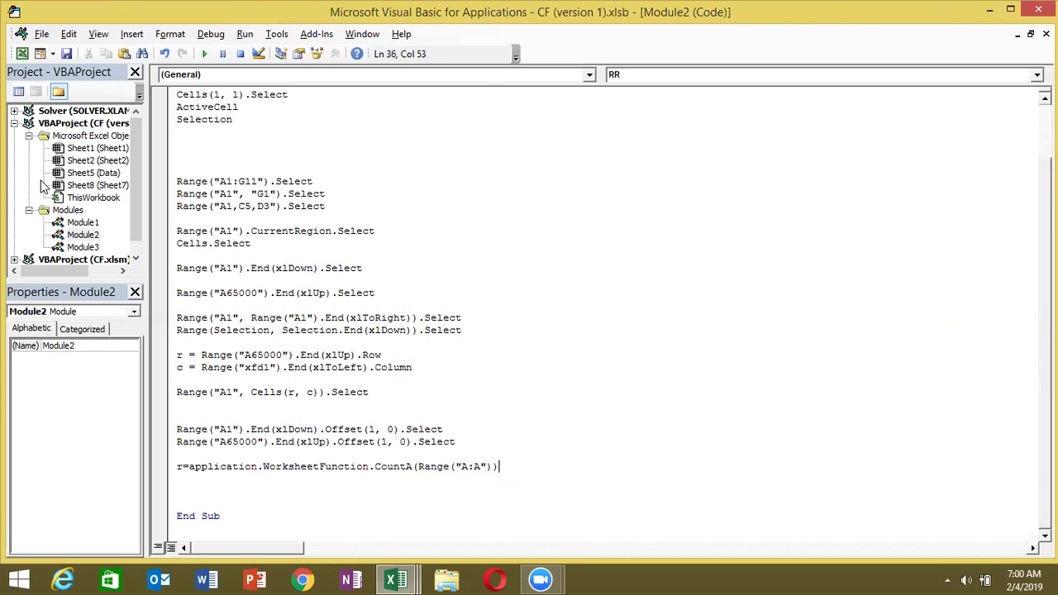
{"action": "key", "text": "Return"}
Add Range("A" & r + 1).Select on the next line and return to Excel.
{"action": "type", "text": "range"}
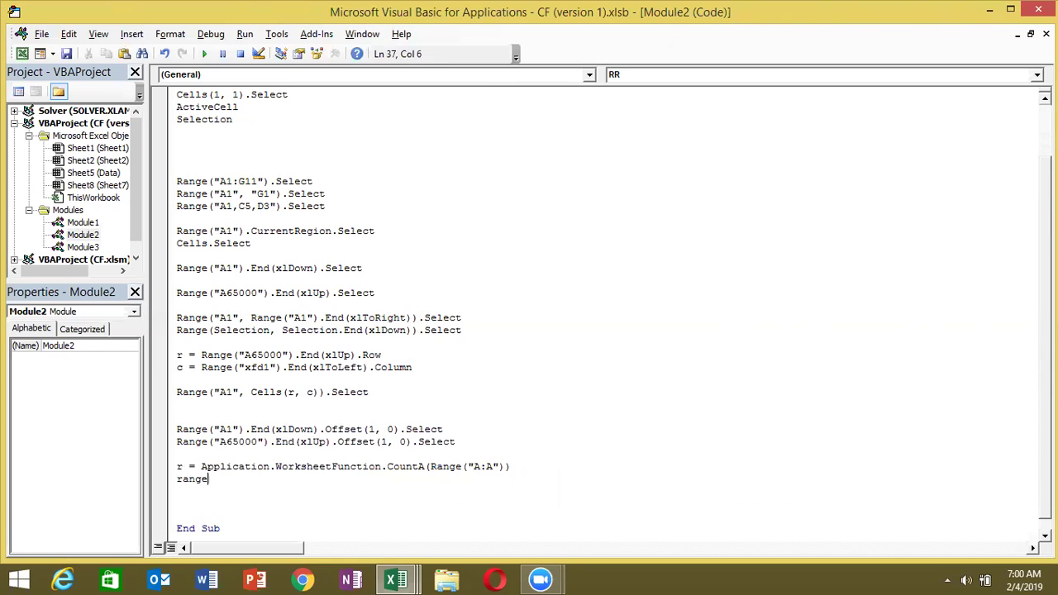
{"action": "type", "text": "(\"A\" "}
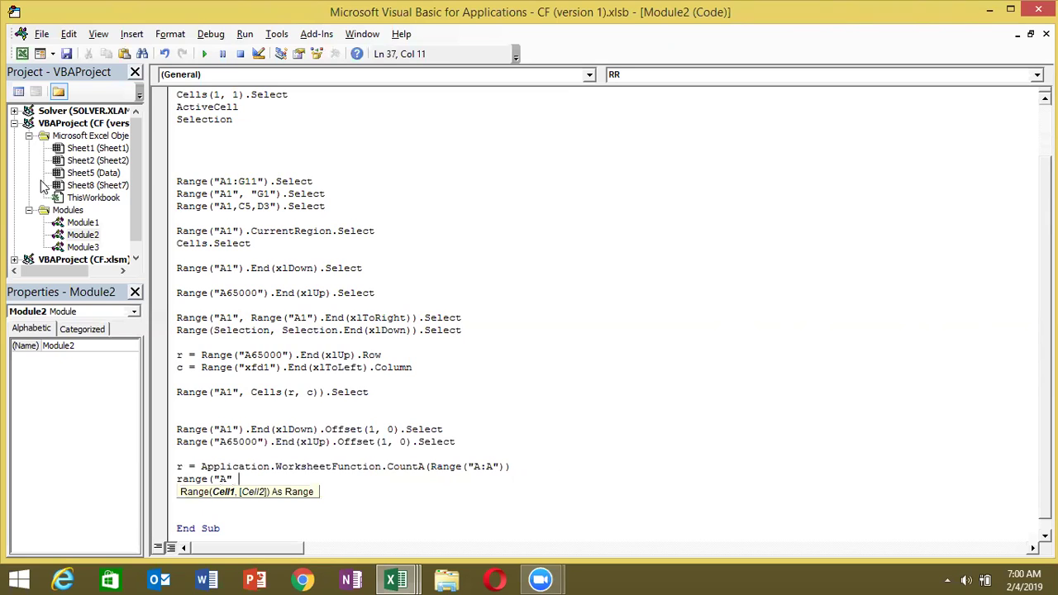
{"action": "type", "text": "& r+1).se"}
{"action": "key", "text": "Return"}
{"action": "key", "text": "Up"}
{"action": "key", "text": "Up"}
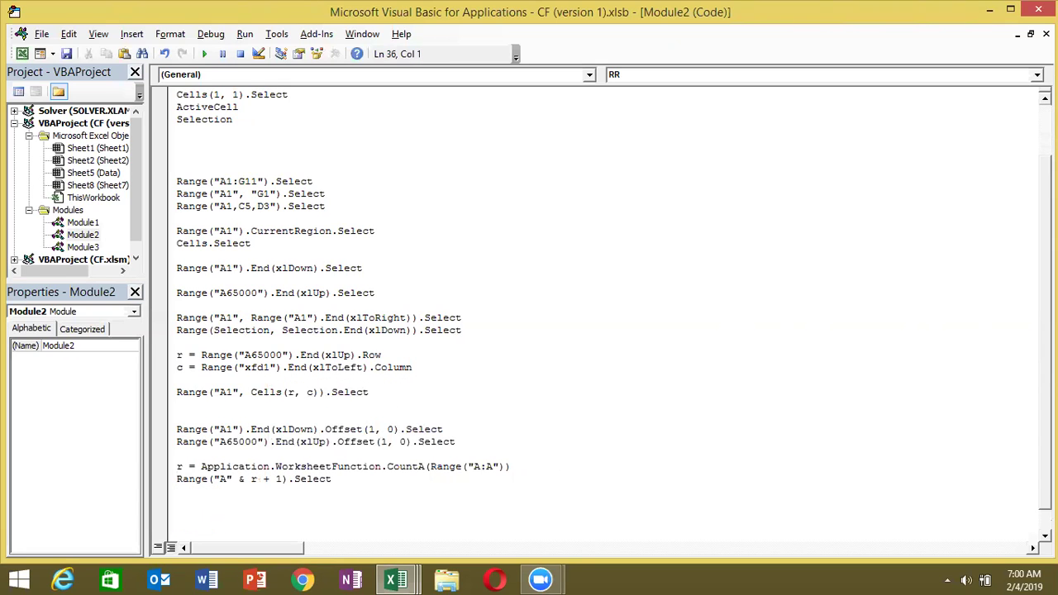
{"action": "key", "text": "alt"}
{"action": "key", "text": "alt+F11"}
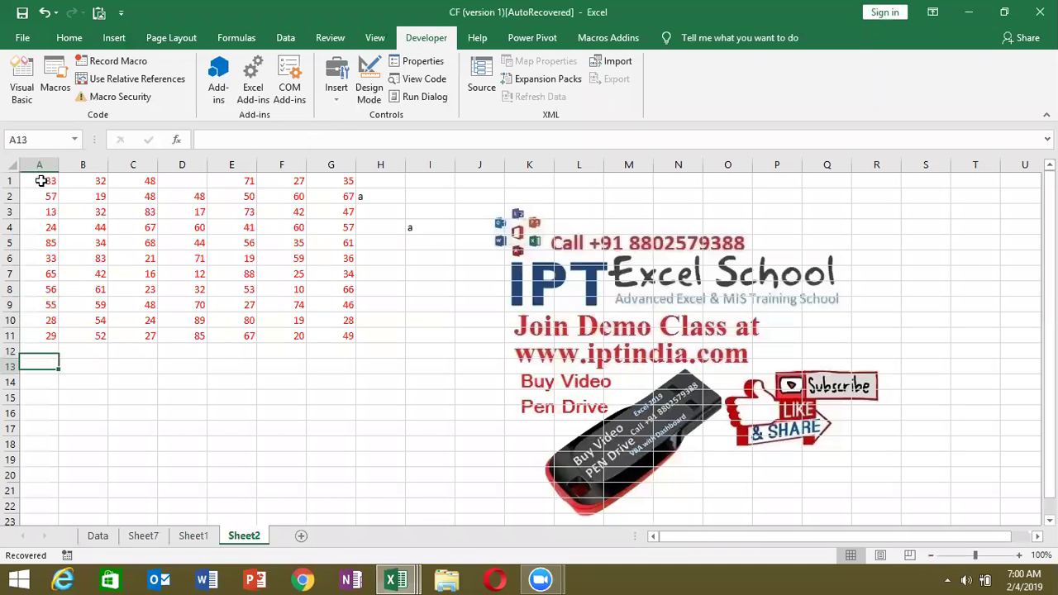
Enter =COUNTA(A:A) in cell B13 to count column A's entries.
{"action": "key", "text": "Right"}
{"action": "type", "text": "=COUNT("}
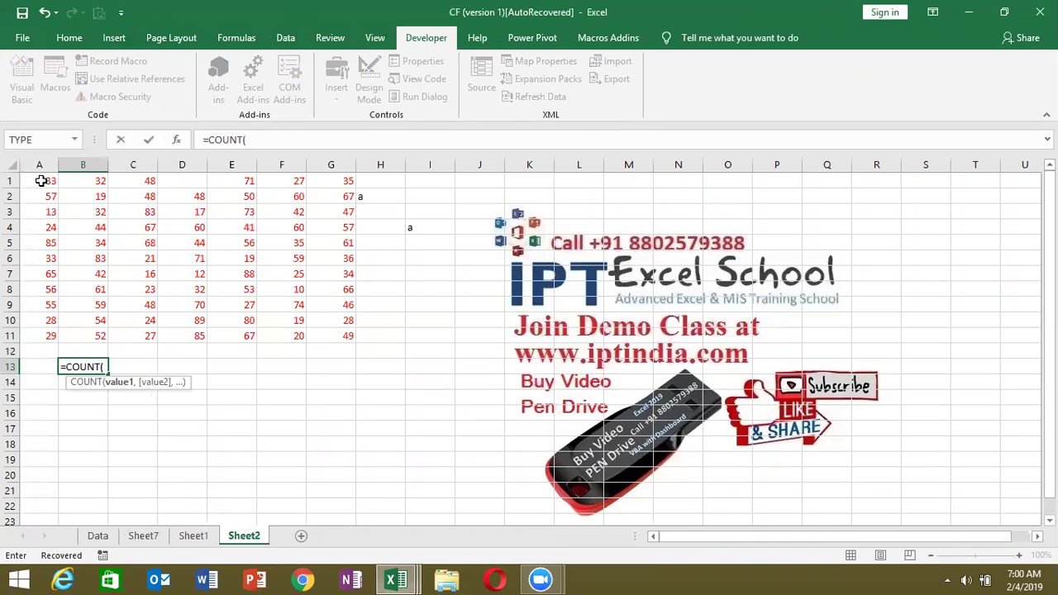
{"action": "key", "text": "BackSpace"}
{"action": "key", "text": "Down"}
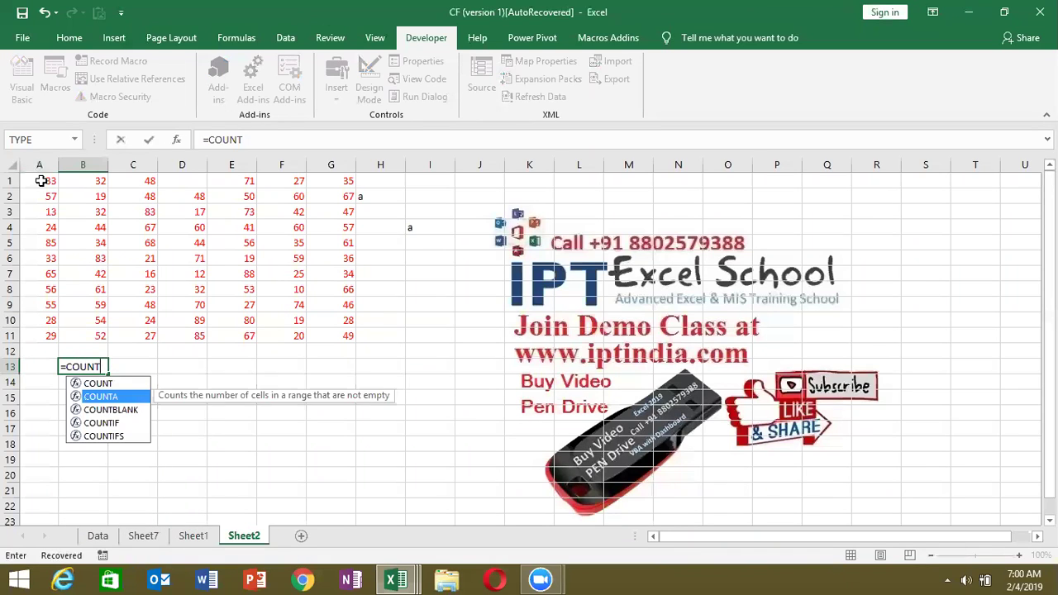
{"action": "key", "text": "Tab"}
{"action": "left_click", "coordinate": [33, 163]}
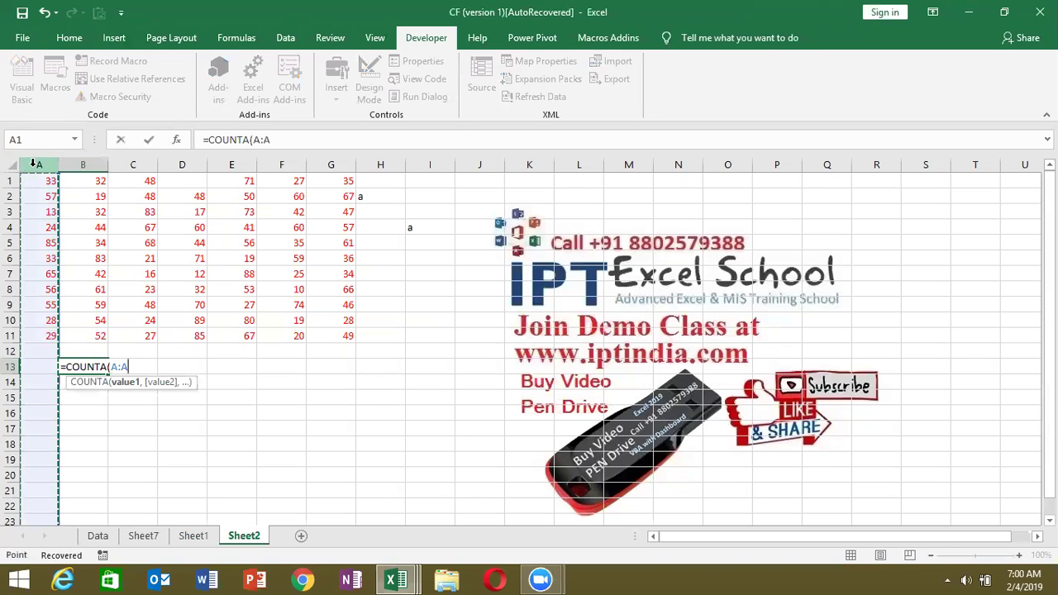
{"action": "type", "text": ")"}
{"action": "key", "text": "Return"}
{"action": "key", "text": "Up"}
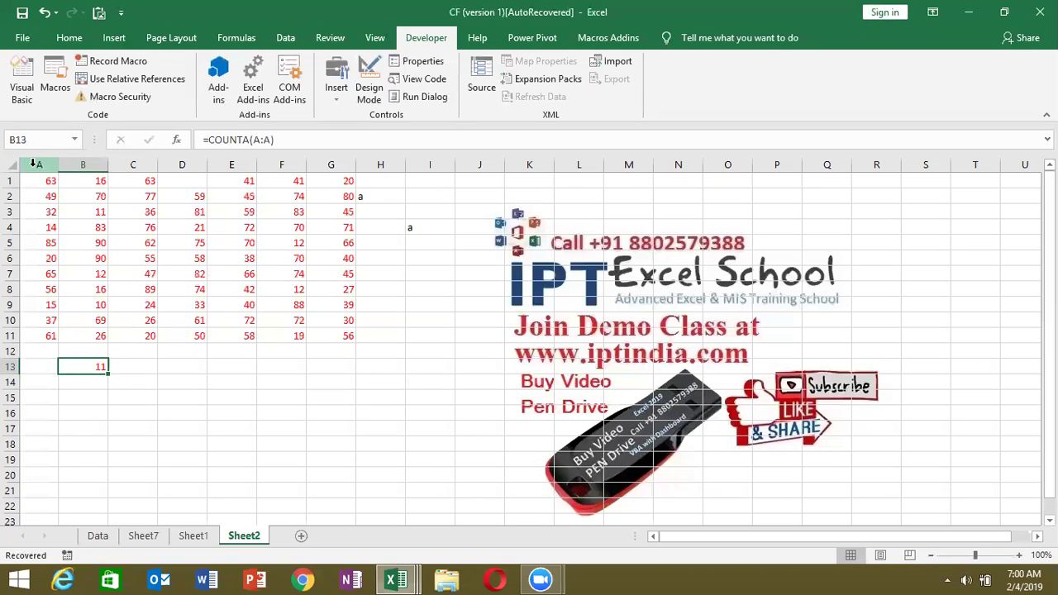
Compare the empty cell A12 with the macro's Range("A" & r + 1).Select line.
{"action": "key", "text": "alt+F11"}
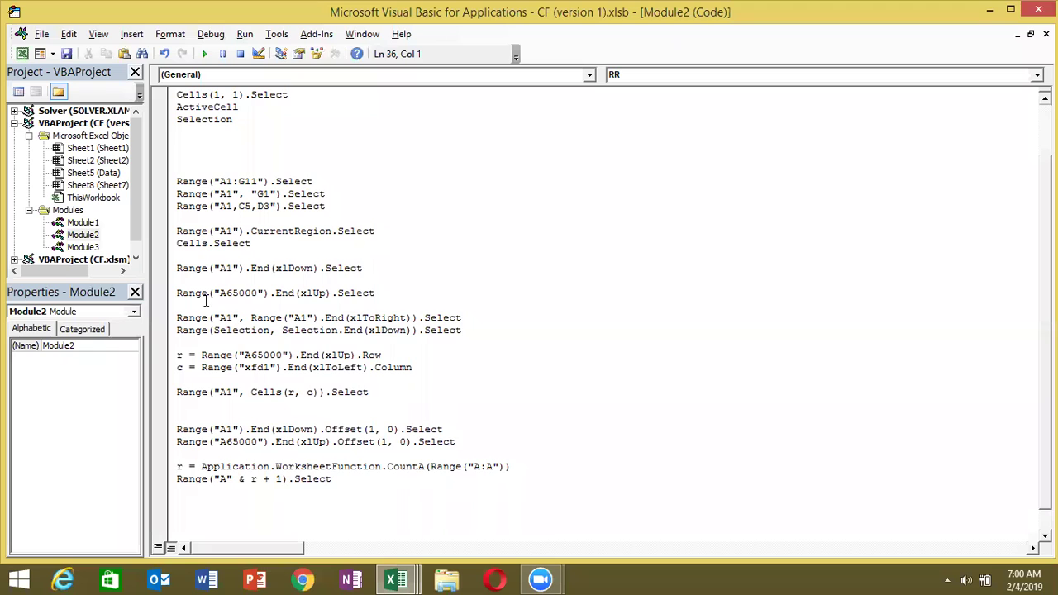
{"action": "key", "text": "alt+F11"}
{"action": "left_click", "coordinate": [43, 351]}
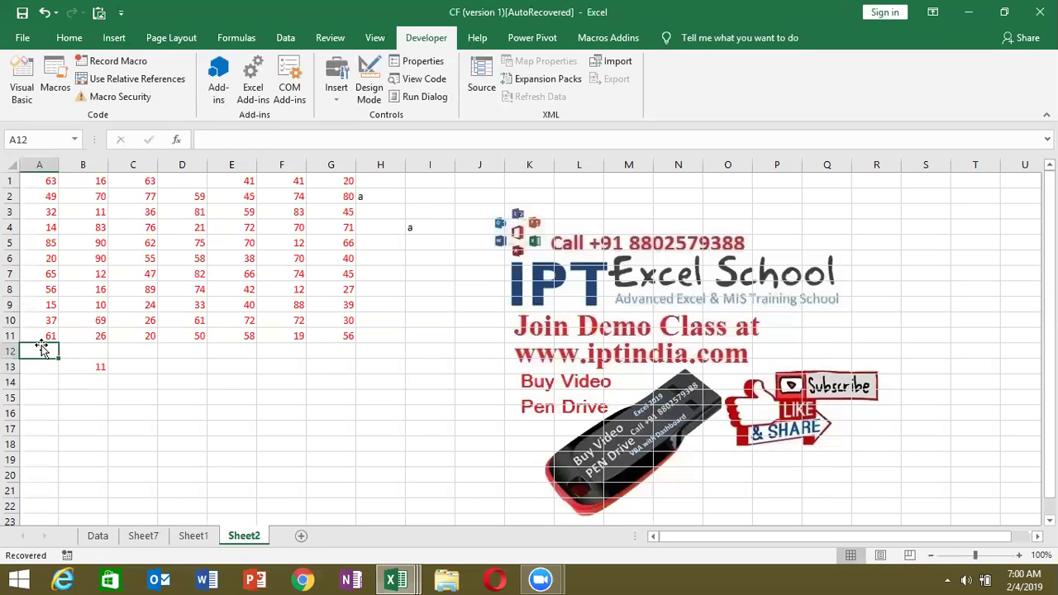
{"action": "key", "text": "alt+F11"}
{"action": "double_click", "coordinate": [300, 475]}
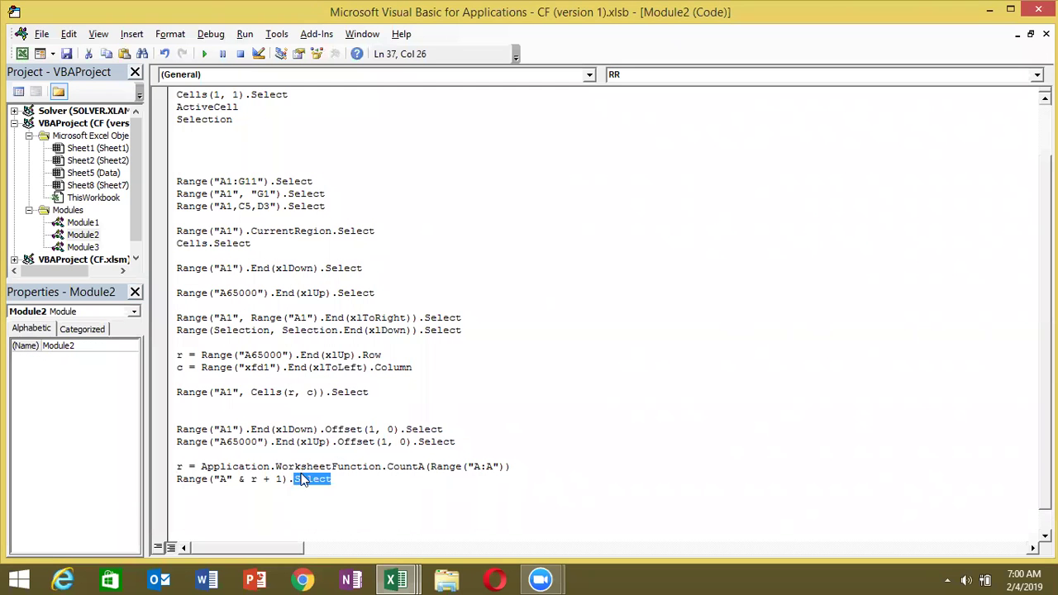
{"action": "key", "text": "alt+F11"}
{"action": "left_click_drag", "start_coordinate": [289, 469], "coordinate": [39, 320]}
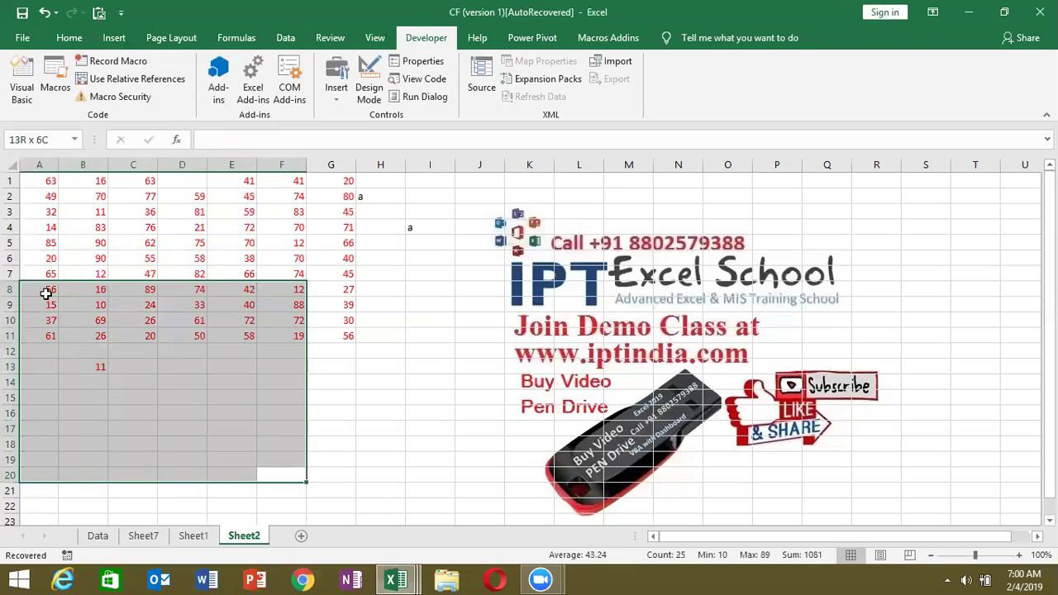
Empty cell A8 to watch the count change, then refill it with 6.
{"action": "left_click", "coordinate": [46, 291]}
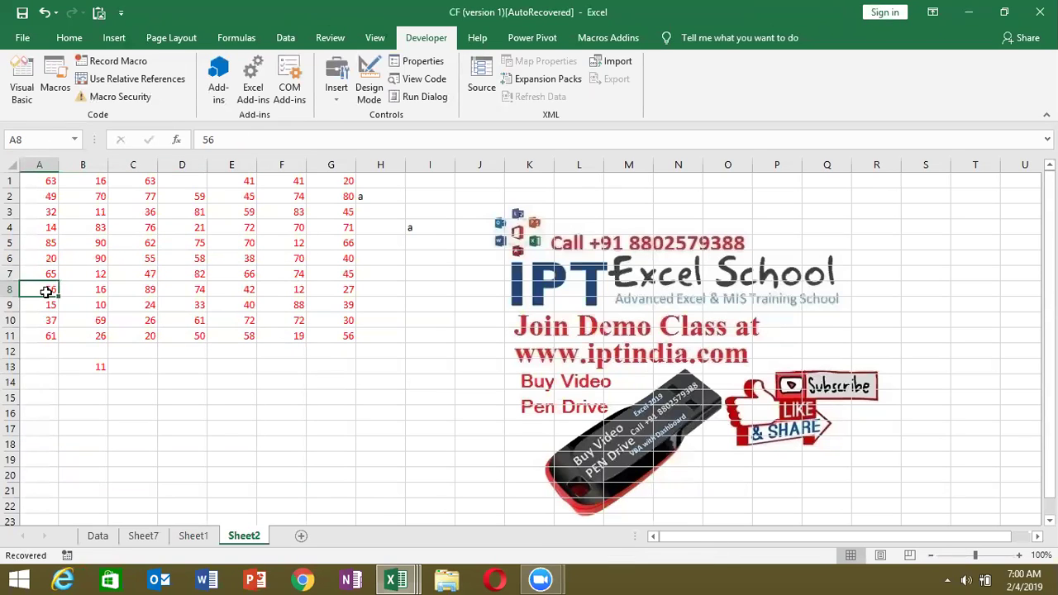
{"action": "key", "text": "Delete"}
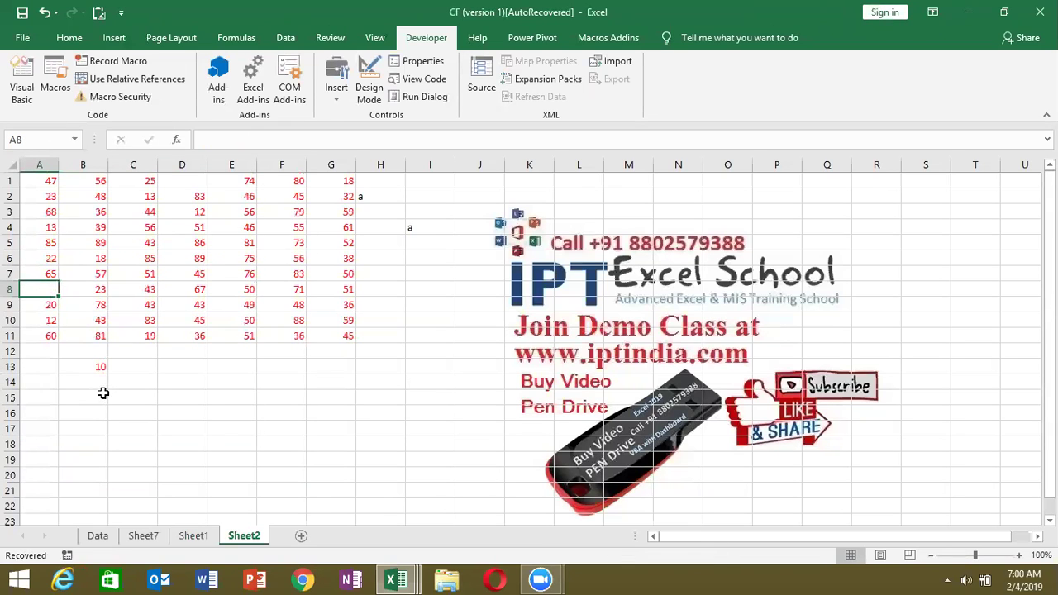
{"action": "left_click", "coordinate": [48, 333]}
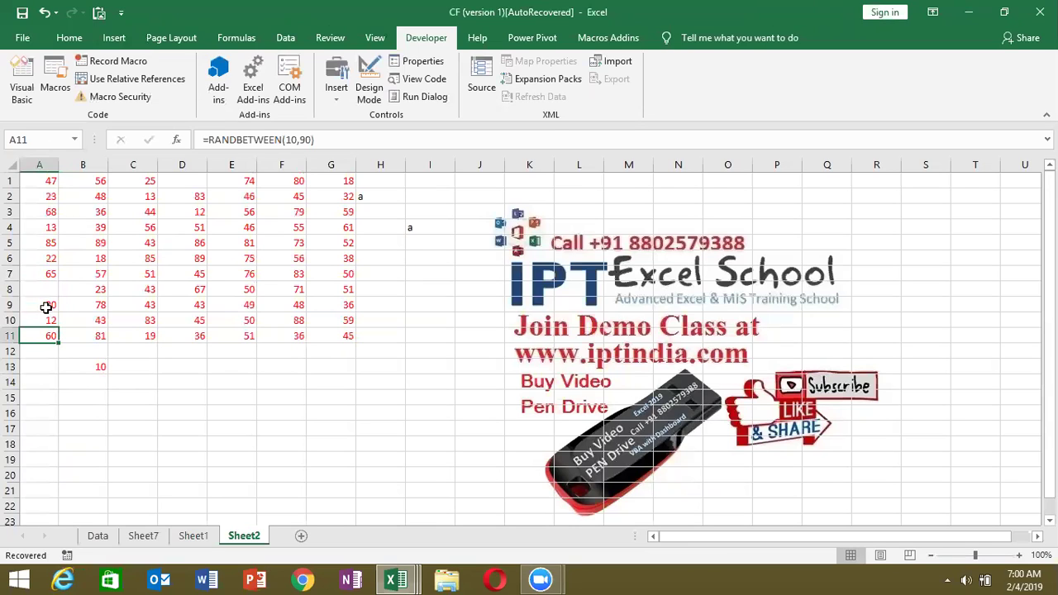
{"action": "left_click", "coordinate": [51, 301]}
{"action": "left_click", "coordinate": [50, 296]}
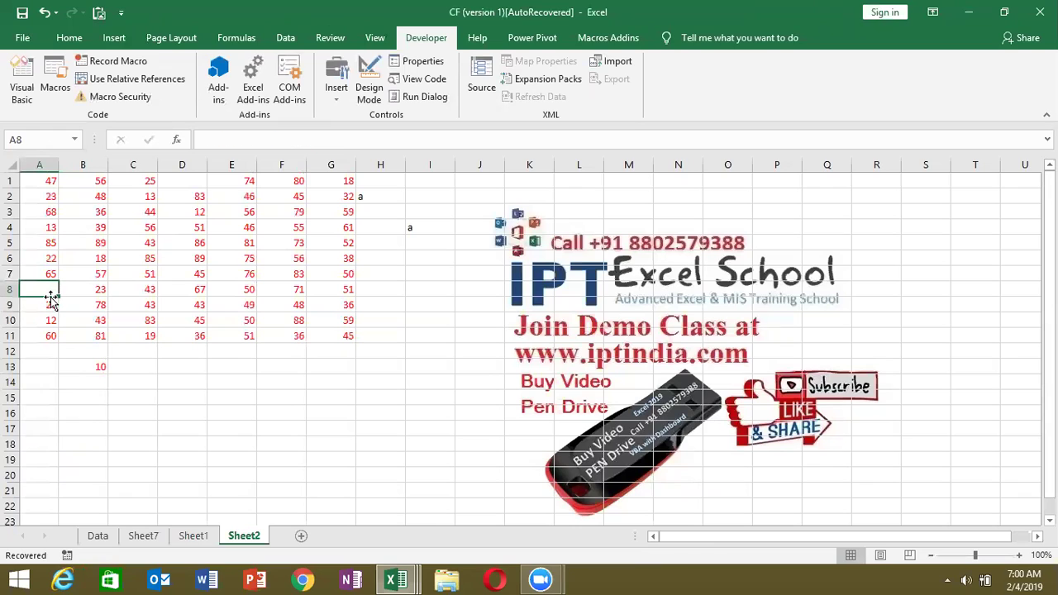
{"action": "type", "text": "65"}
{"action": "key", "text": "Return"}
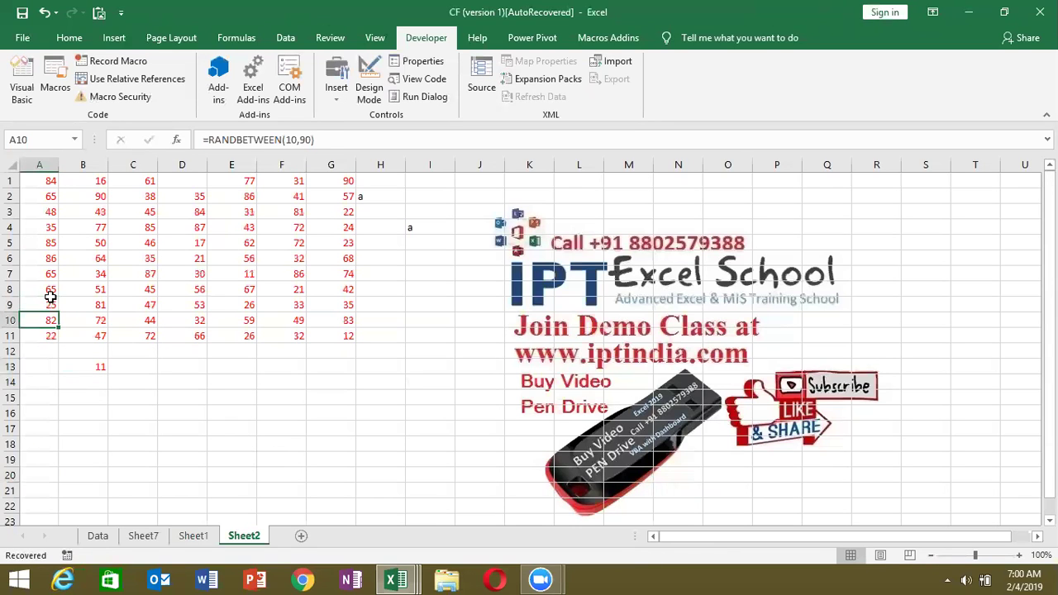
{"action": "key", "text": "alt+F11"}
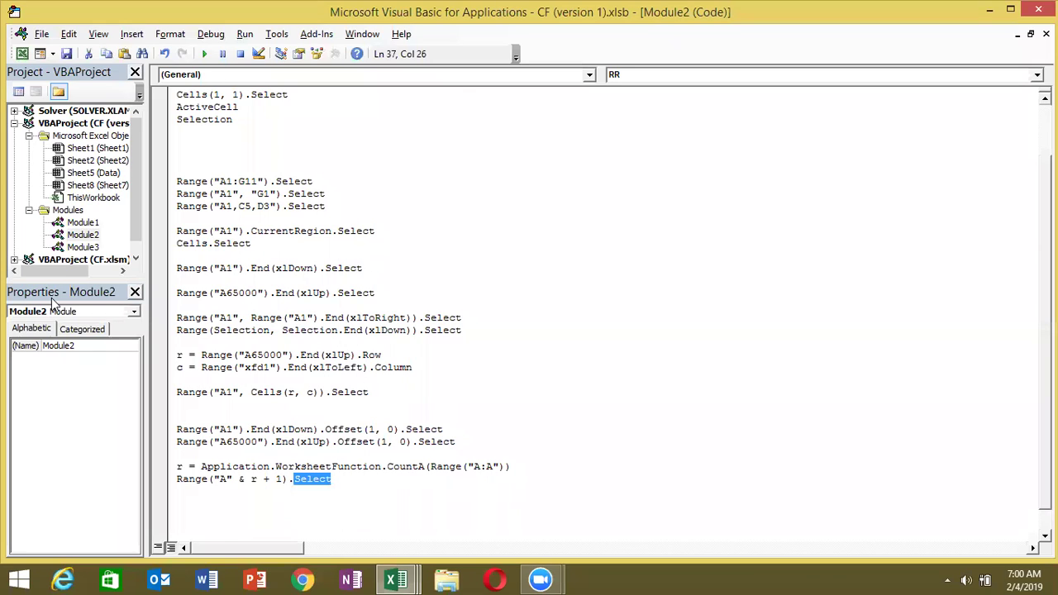
Create a new empty macro Sub RR_1() below the existing macro.
{"action": "key", "text": "Down"}
{"action": "key", "text": "Down"}
{"action": "key", "text": "Down"}
{"action": "key", "text": "Down"}
{"action": "key", "text": "Down"}
{"action": "key", "text": "Down"}
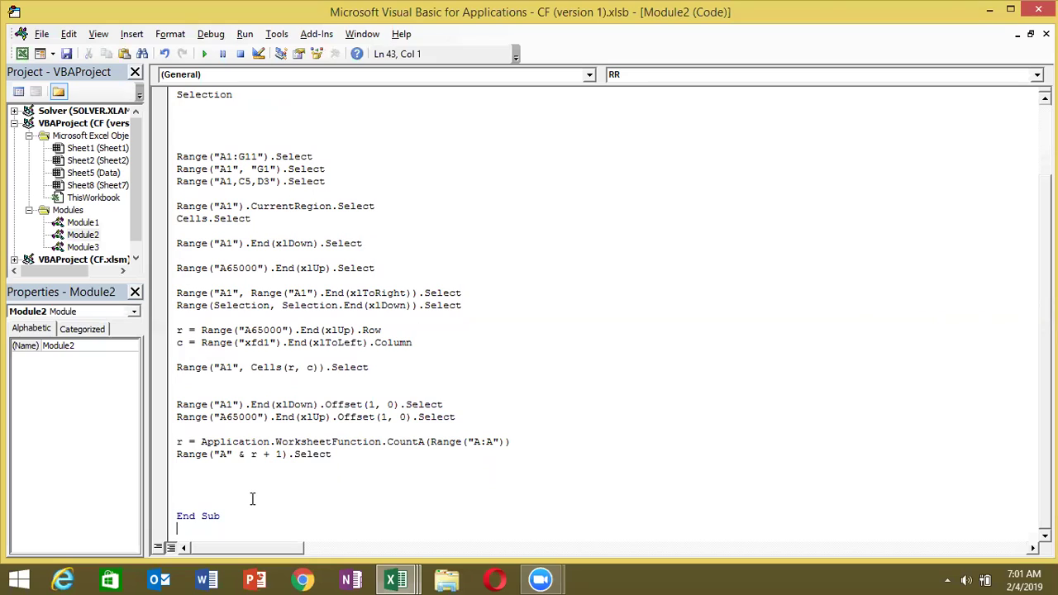
{"action": "key", "text": "Down"}
{"action": "type", "text": "suB RR_1()"}
{"action": "key", "text": "Return"}
{"action": "key", "text": "Return"}
{"action": "key", "text": "Return"}
{"action": "key", "text": "Down"}
{"action": "key", "text": "Down"}
{"action": "key", "text": "Up"}
{"action": "key", "text": "Up"}
{"action": "key", "text": "Up"}
Write the statement Range("a1").End.Select inside RR_1 with IntelliSense completion.
{"action": "type", "text": "R"}
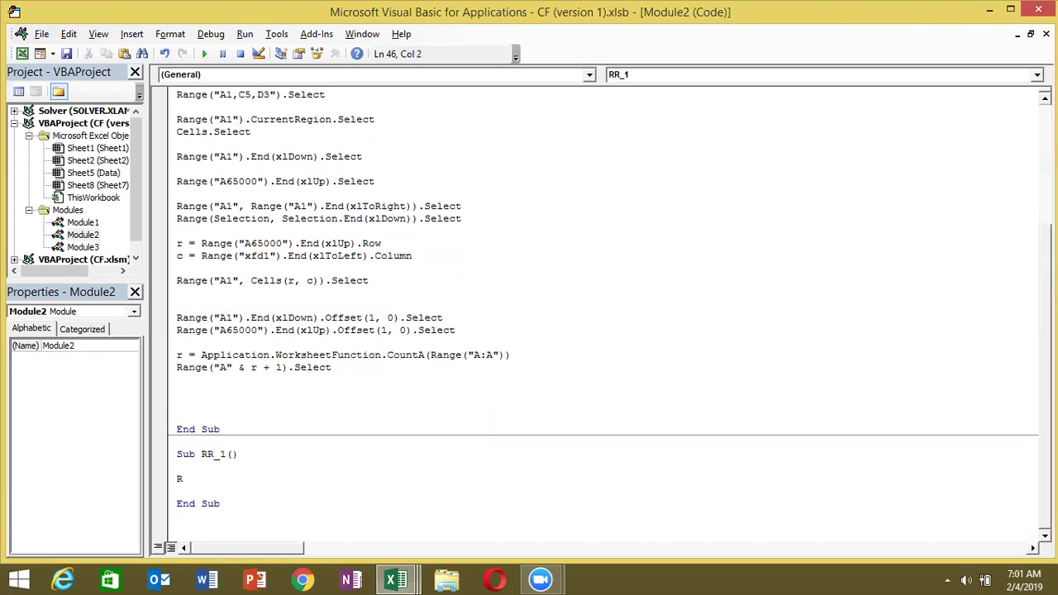
{"action": "key", "text": "BackSpace"}
{"action": "type", "text": "R"}
{"action": "type", "text": "=RANGE("}
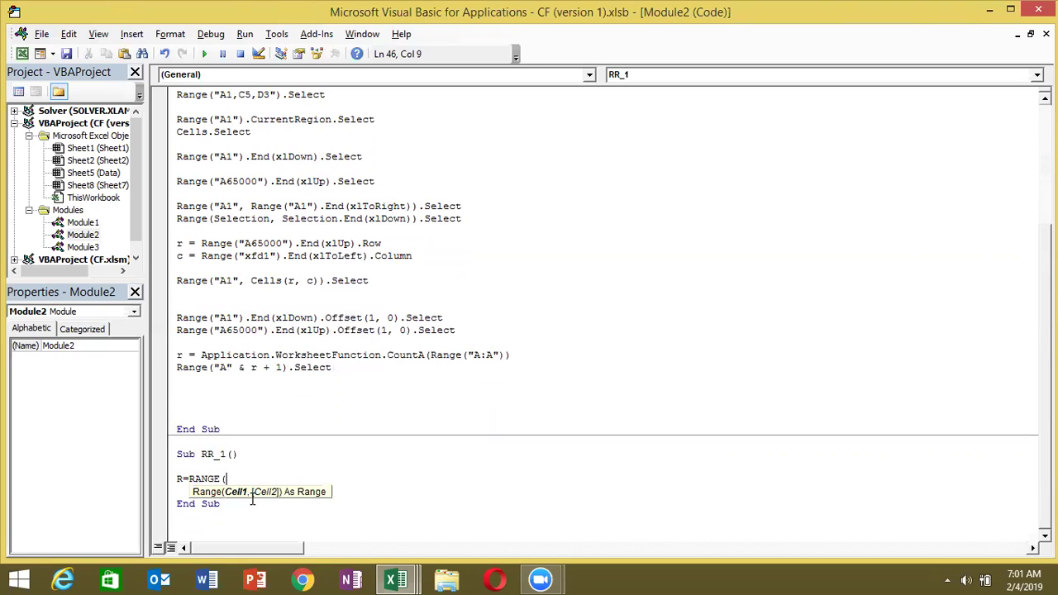
{"action": "key", "text": "BackSpace"}
{"action": "key", "text": "BackSpace"}
{"action": "key", "text": "BackSpace"}
{"action": "key", "text": "BackSpace"}
{"action": "key", "text": "BackSpace"}
{"action": "key", "text": "BackSpace"}
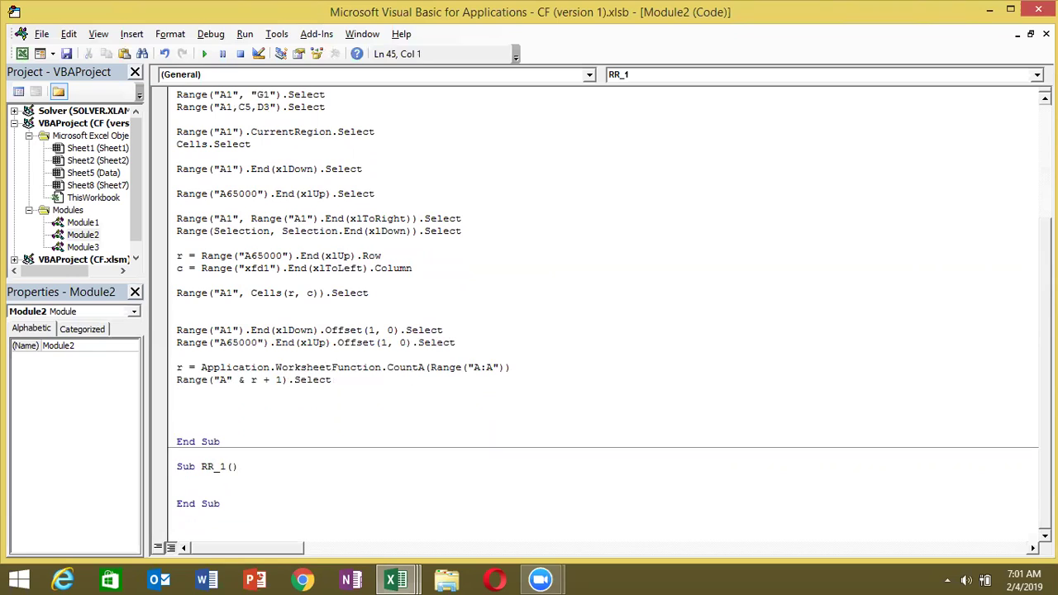
{"action": "type", "text": "RANGE(\"a1\")"}
{"action": "type", "text": ".L"}
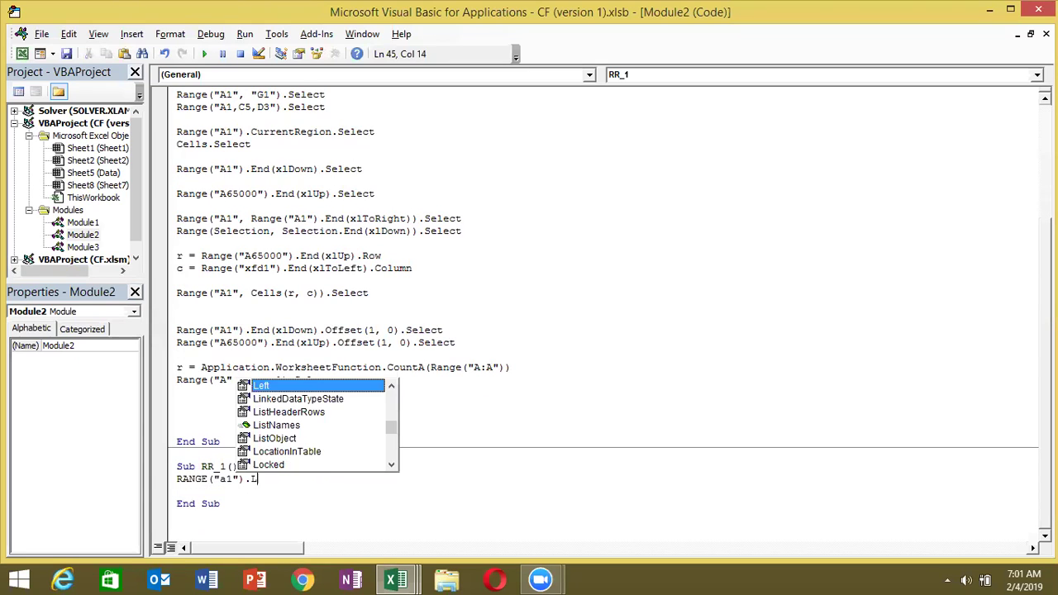
{"action": "key", "text": "BackSpace"}
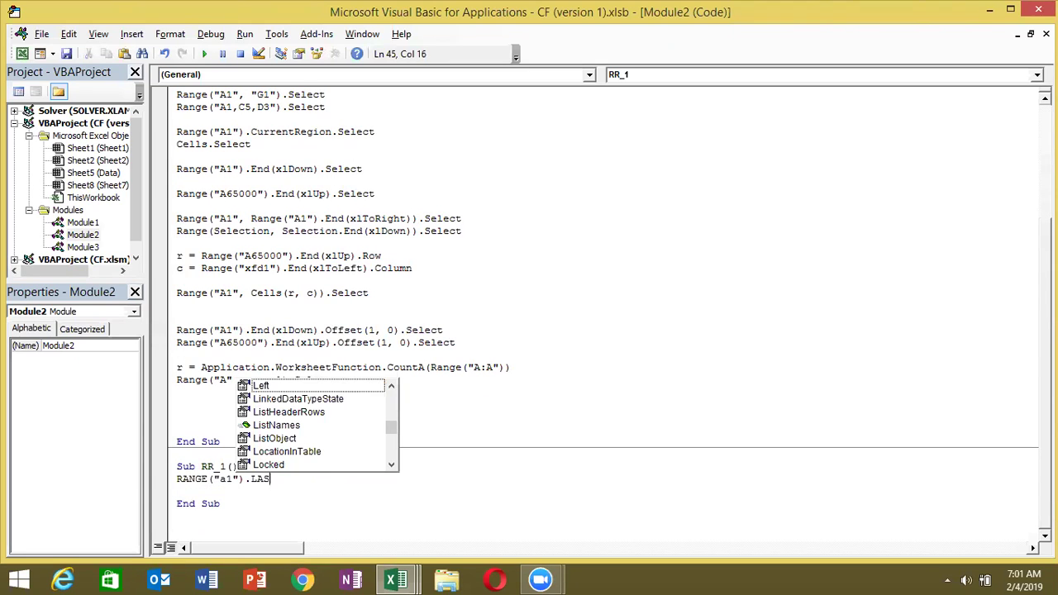
{"action": "type", "text": "EN"}
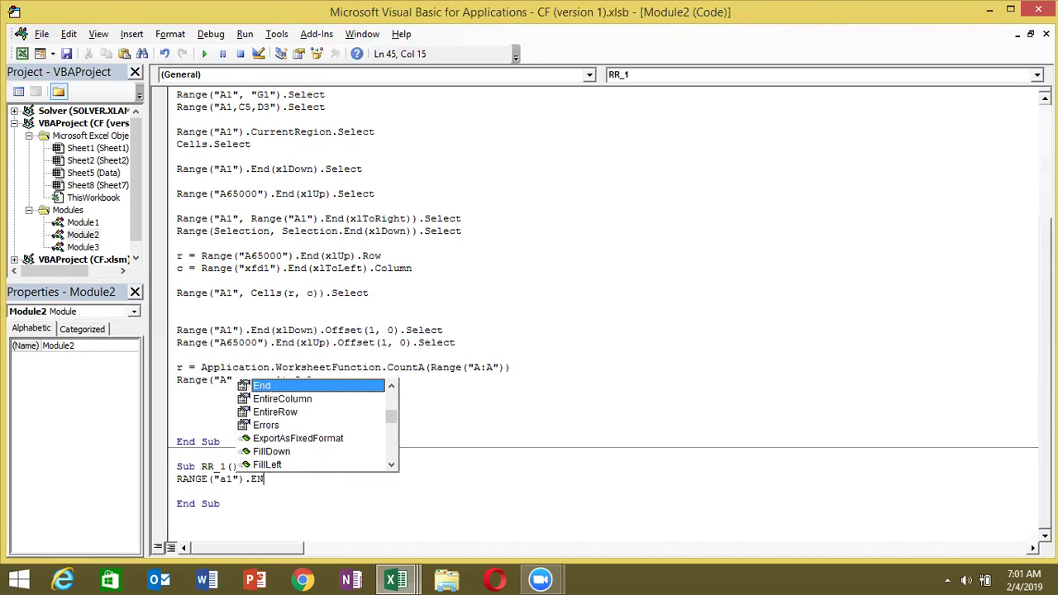
{"action": "key", "text": "BackSpace"}
{"action": "key", "text": "BackSpace"}
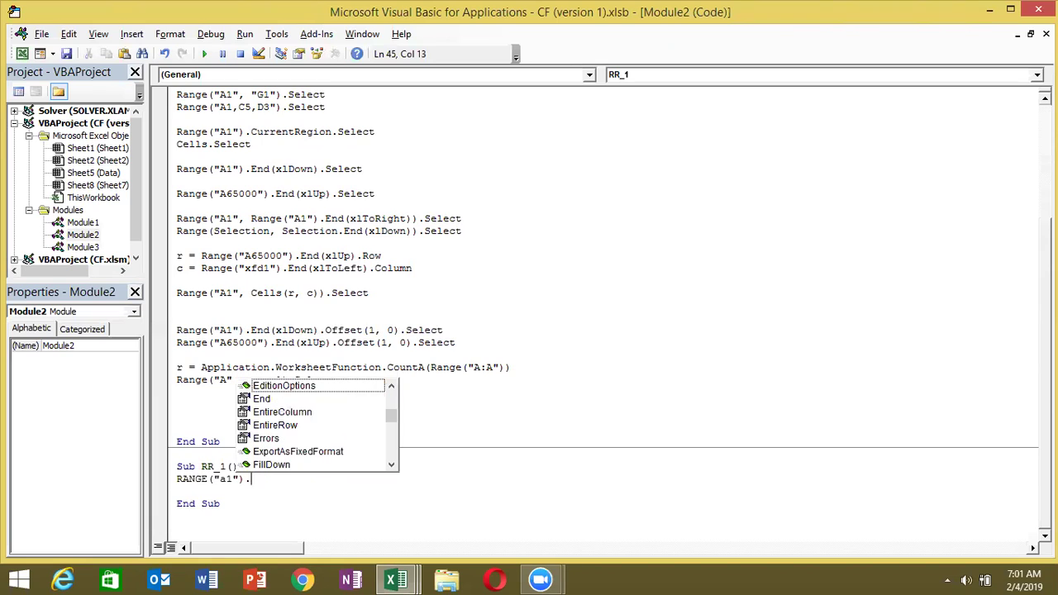
{"action": "type", "text": "E"}
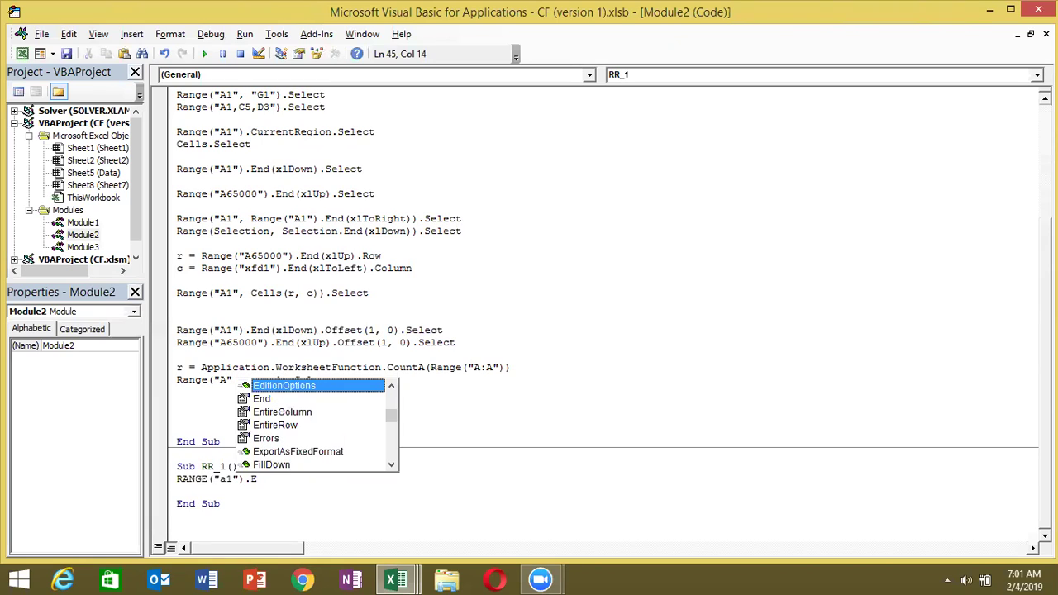
{"action": "type", "text": "n"}
{"action": "key", "text": "Tab"}
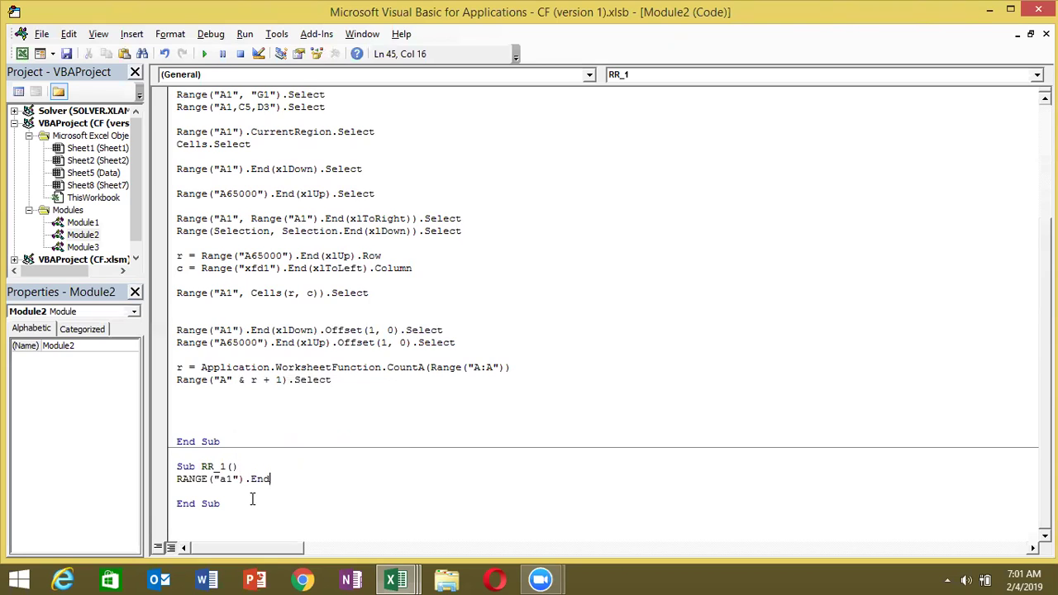
{"action": "type", "text": ".SE"}
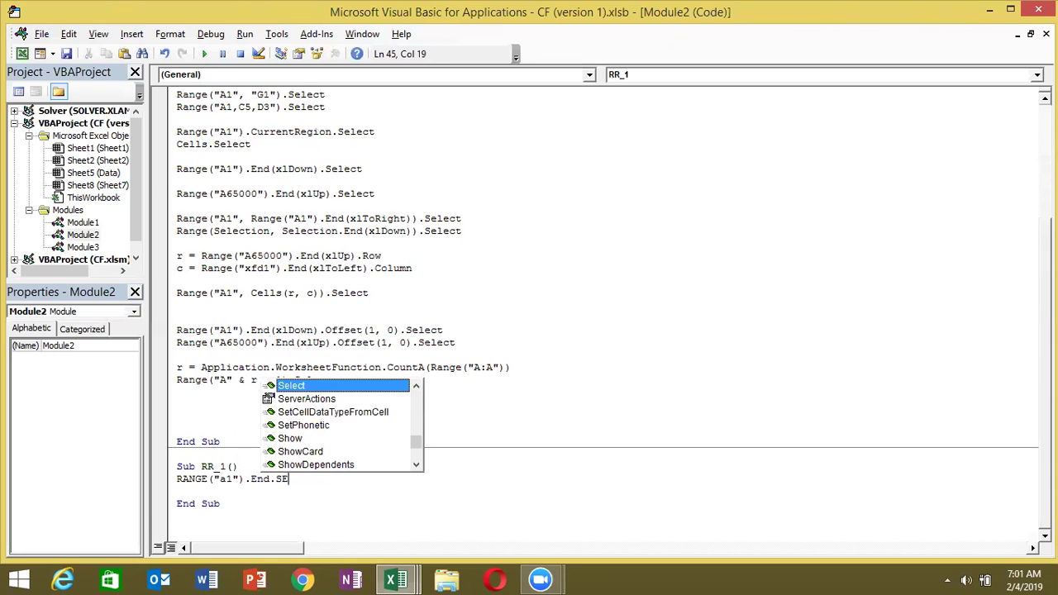
{"action": "key", "text": "Tab"}
{"action": "key", "text": "Return"}
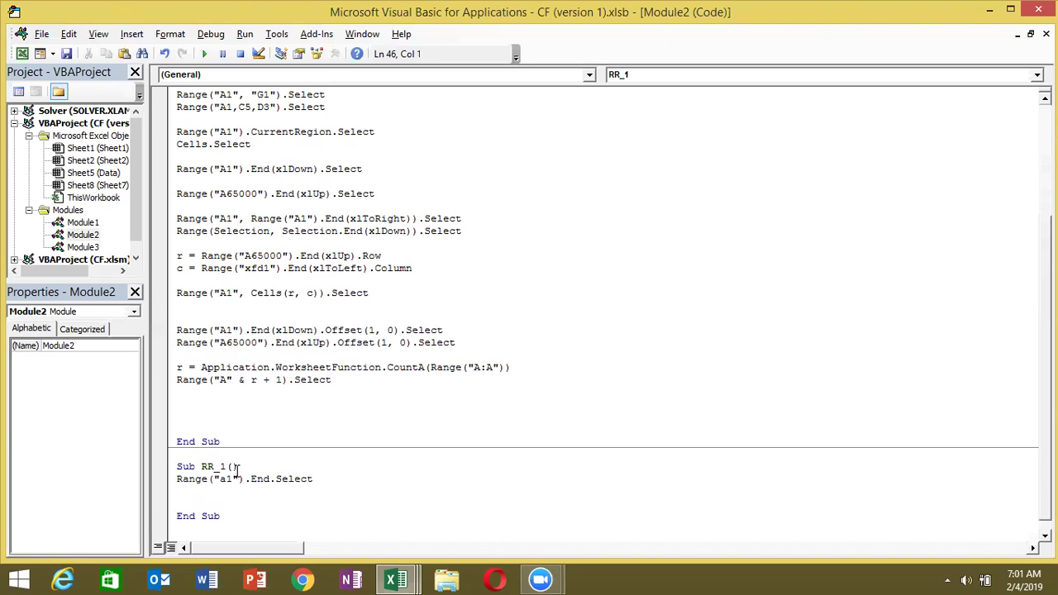
Run RR_1, dismiss the compile error, and strip End.Select off the statement.
{"action": "left_click", "coordinate": [203, 54]}
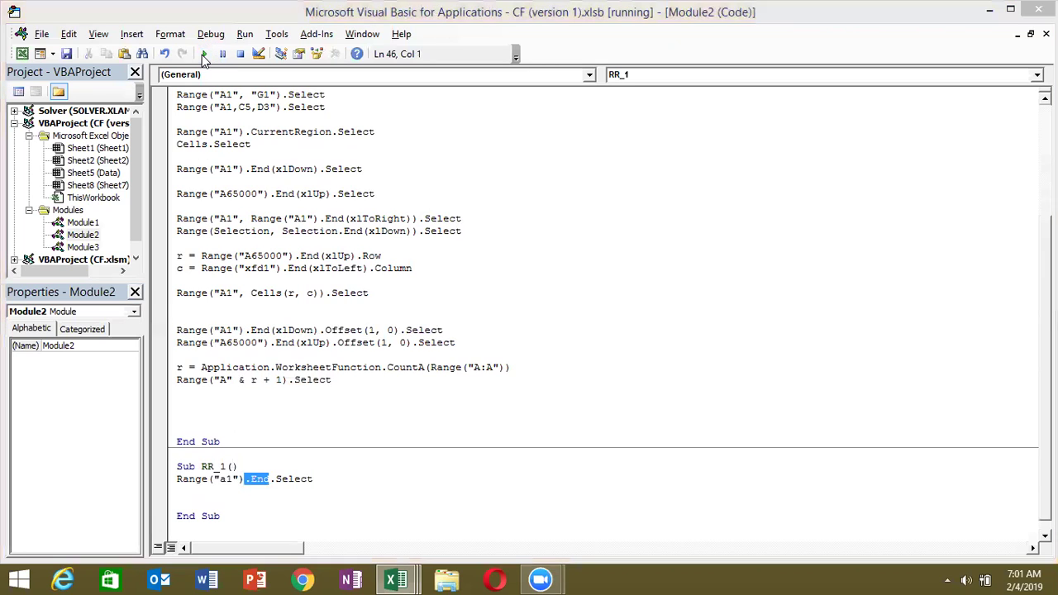
{"action": "key", "text": "Return"}
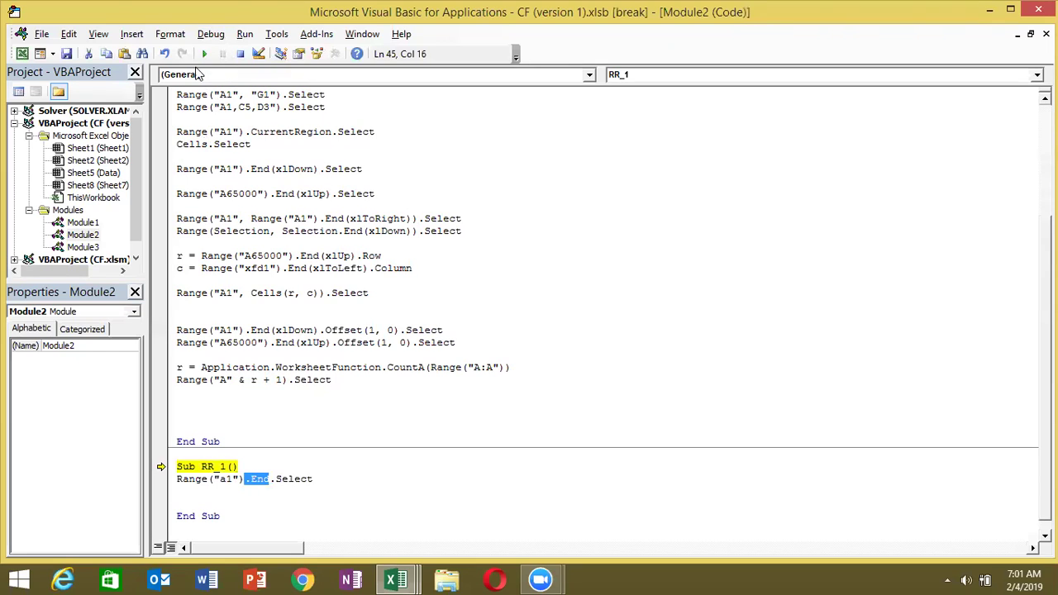
{"action": "left_click", "coordinate": [316, 479]}
{"action": "key", "text": "BackSpace"}
{"action": "key", "text": "BackSpace"}
{"action": "key", "text": "BackSpace"}
{"action": "key", "text": "BackSpace"}
{"action": "key", "text": "BackSpace"}
{"action": "key", "text": "BackSpace"}
{"action": "key", "text": "BackSpace"}
{"action": "key", "text": "BackSpace"}
{"action": "key", "text": "BackSpace"}
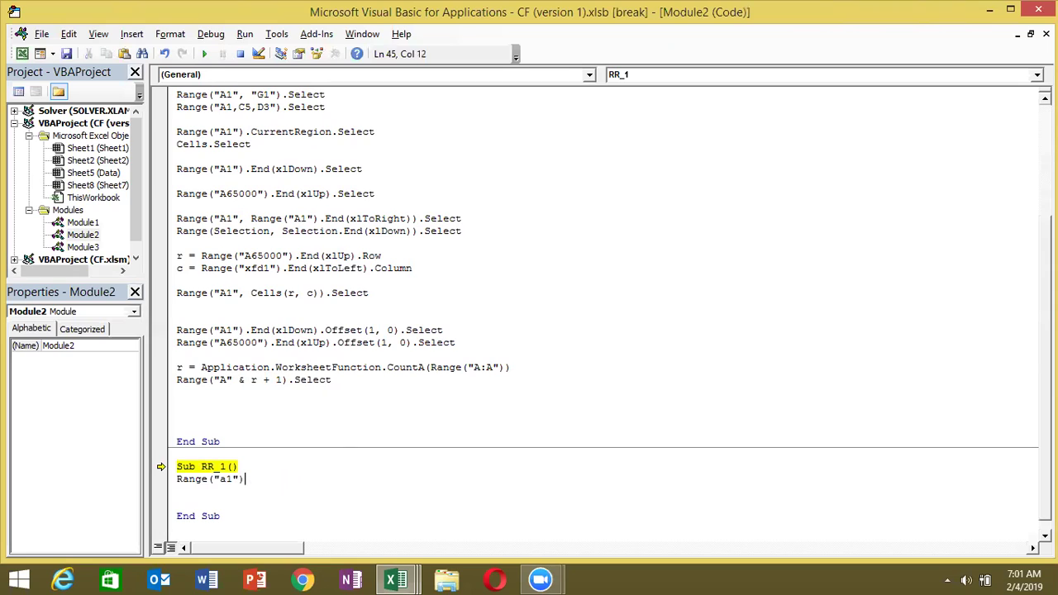
{"action": "key", "text": "ctrl+j"}
{"action": "type", "text": "."}
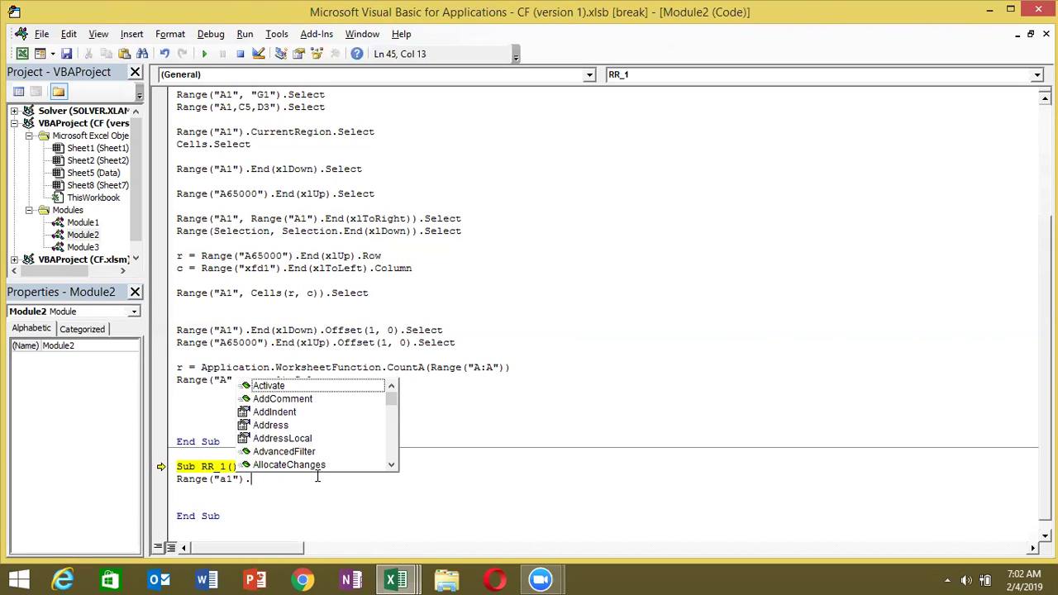
{"action": "type", "text": "ER"}
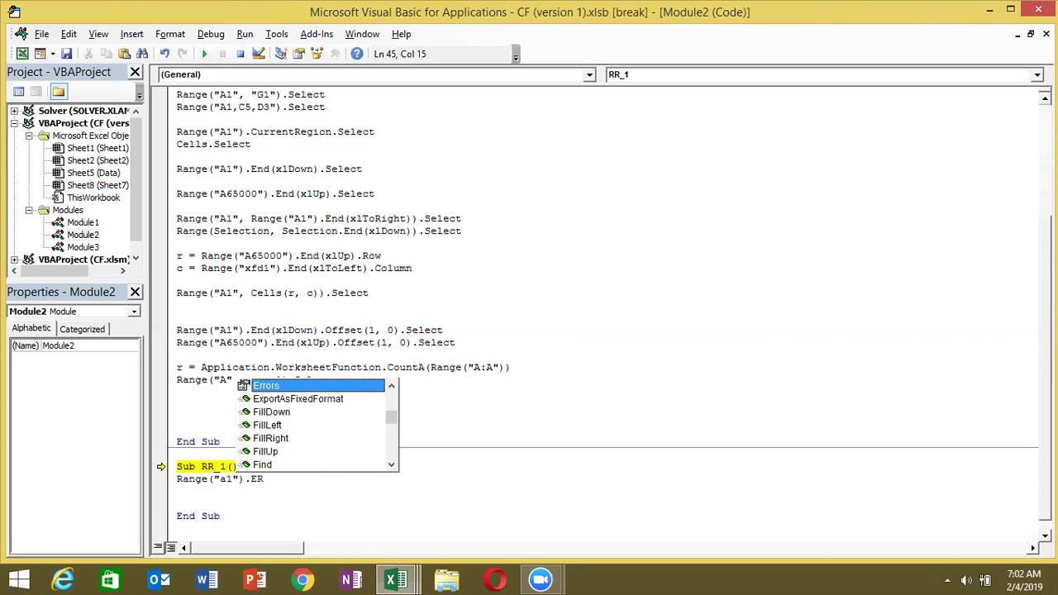
{"action": "key", "text": "BackSpace"}
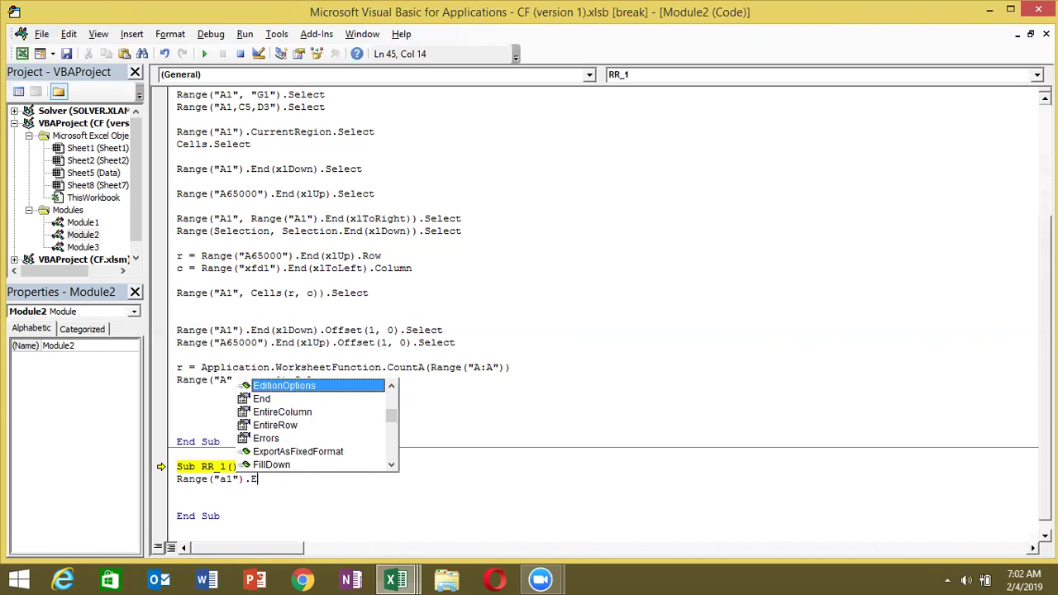
{"action": "key", "text": "BackSpace"}
Retype the dot after Range("a1") and browse its IntelliSense member list.
{"action": "key", "text": "BackSpace"}
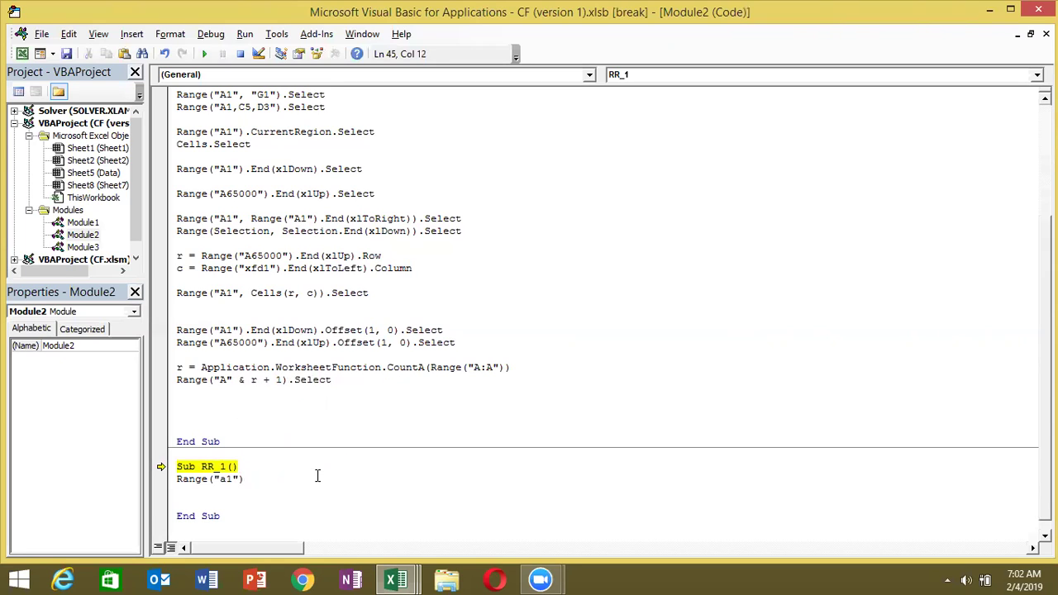
{"action": "type", "text": ".E"}
{"action": "key", "text": "BackSpace"}
{"action": "key", "text": "BackSpace"}
{"action": "type", "text": "."}
{"action": "key", "text": "Down"}
{"action": "key", "text": "Down"}
{"action": "key", "text": "Down"}
{"action": "key", "text": "Down"}
{"action": "key", "text": "Down"}
{"action": "key", "text": "Down"}
{"action": "key", "text": "Down"}
{"action": "key", "text": "Down"}
{"action": "key", "text": "Down"}
{"action": "key", "text": "Down"}
{"action": "key", "text": "Down"}
{"action": "key", "text": "Down"}
{"action": "key", "text": "Down"}
{"action": "key", "text": "Down"}
{"action": "key", "text": "Down"}
{"action": "key", "text": "Down"}
{"action": "key", "text": "Down"}
{"action": "key", "text": "Down"}
{"action": "key", "text": "Down"}
{"action": "key", "text": "Down"}
{"action": "key", "text": "Down"}
{"action": "key", "text": "Down"}
{"action": "key", "text": "Down"}
{"action": "key", "text": "Down"}
{"action": "key", "text": "Down"}
{"action": "key", "text": "Down"}
{"action": "key", "text": "Down"}
{"action": "key", "text": "Down"}
{"action": "key", "text": "Down"}
{"action": "key", "text": "Down"}
{"action": "key", "text": "Down"}
{"action": "key", "text": "Down"}
{"action": "key", "text": "Down"}
{"action": "key", "text": "Down"}
{"action": "key", "text": "Down"}
{"action": "key", "text": "Down"}
{"action": "key", "text": "Down"}
{"action": "key", "text": "Down"}
{"action": "key", "text": "Down"}
{"action": "key", "text": "Down"}
{"action": "key", "text": "Down"}
{"action": "key", "text": "Down"}
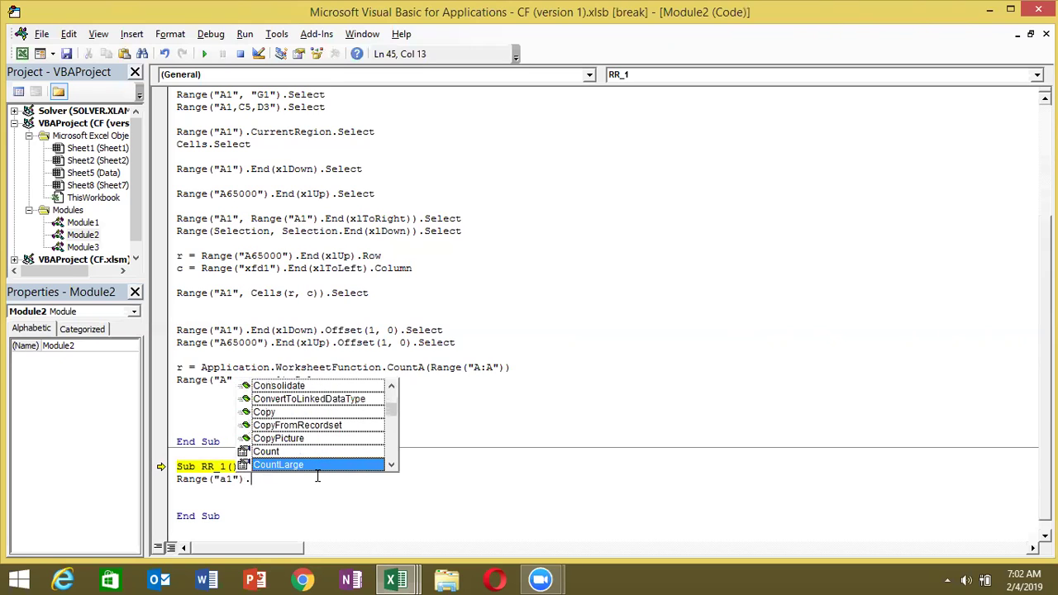
{"action": "key", "text": "Down"}
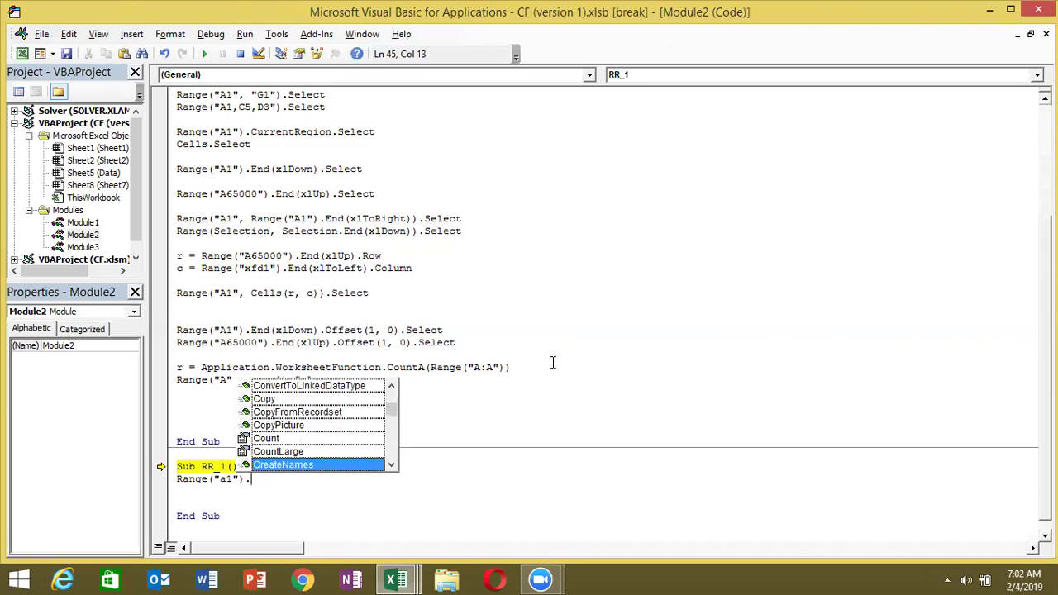
{"action": "key", "text": "Escape"}
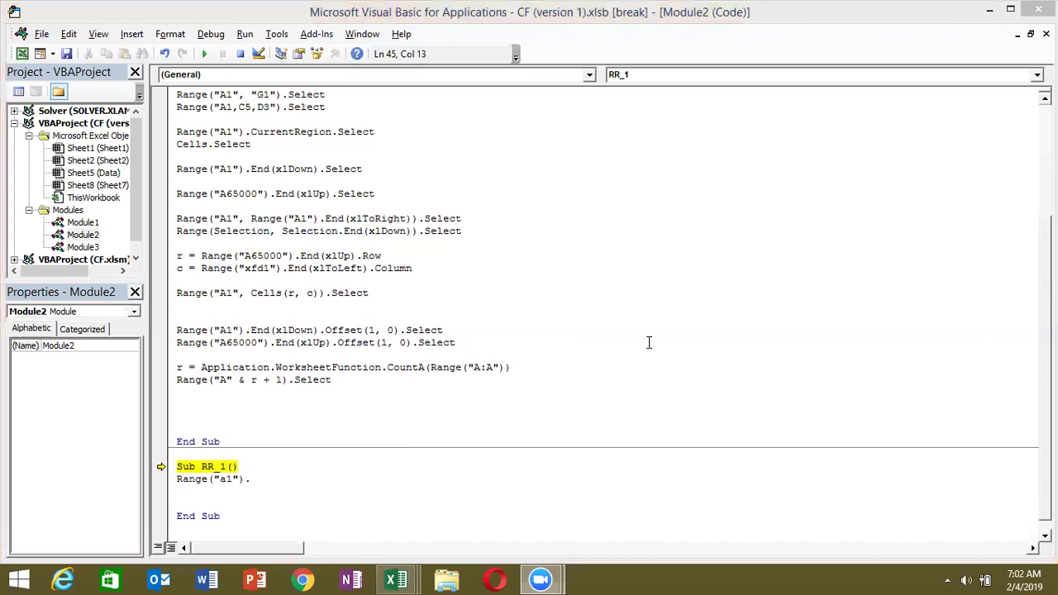
Try typing the Used member, then reopen the member list after Range("a1").
{"action": "key", "text": "BackSpace"}
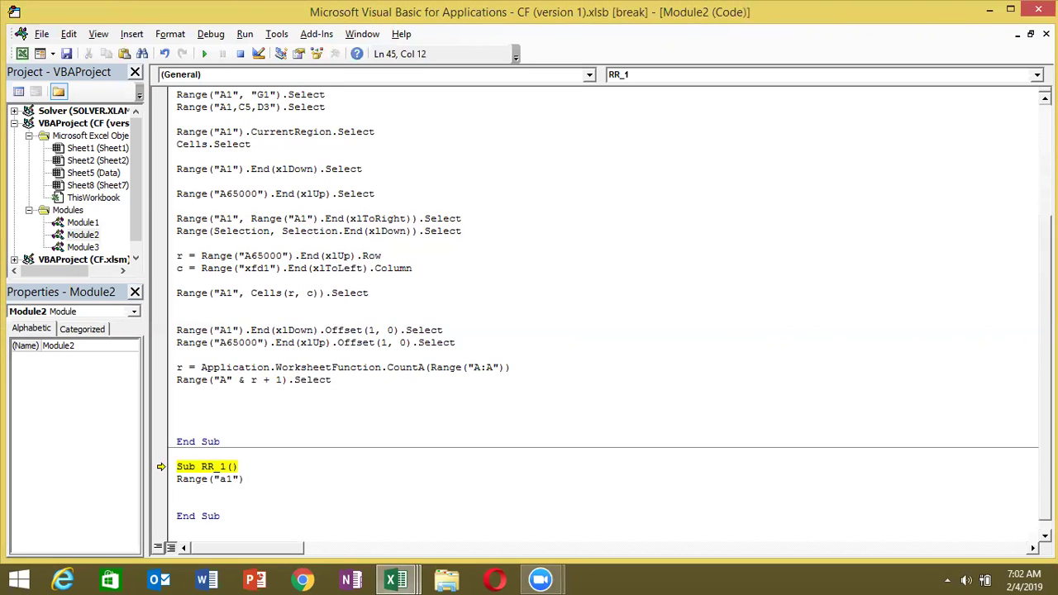
{"action": "type", "text": ".U"}
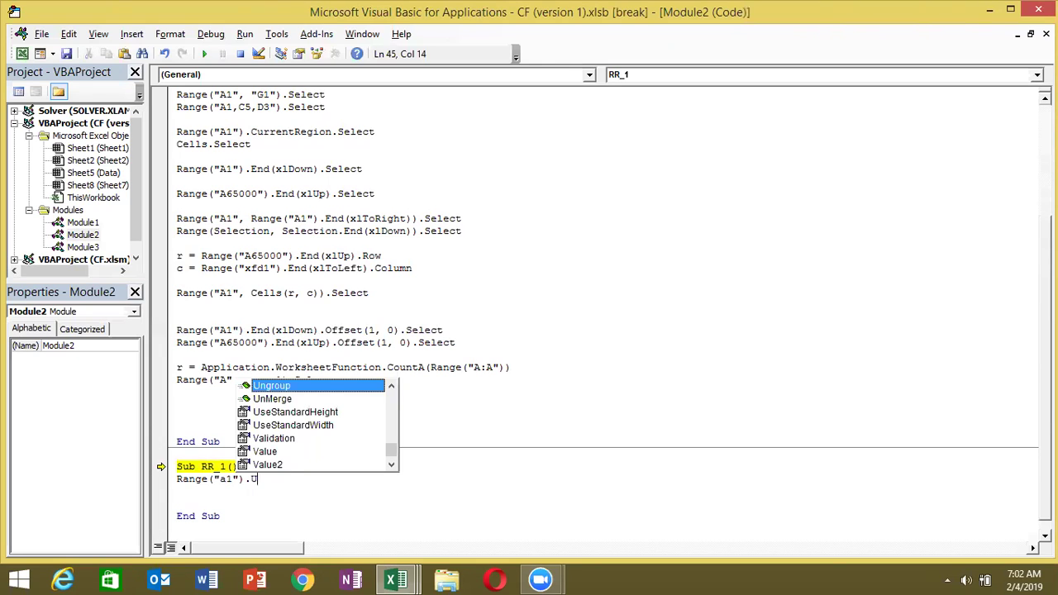
{"action": "type", "text": "SED"}
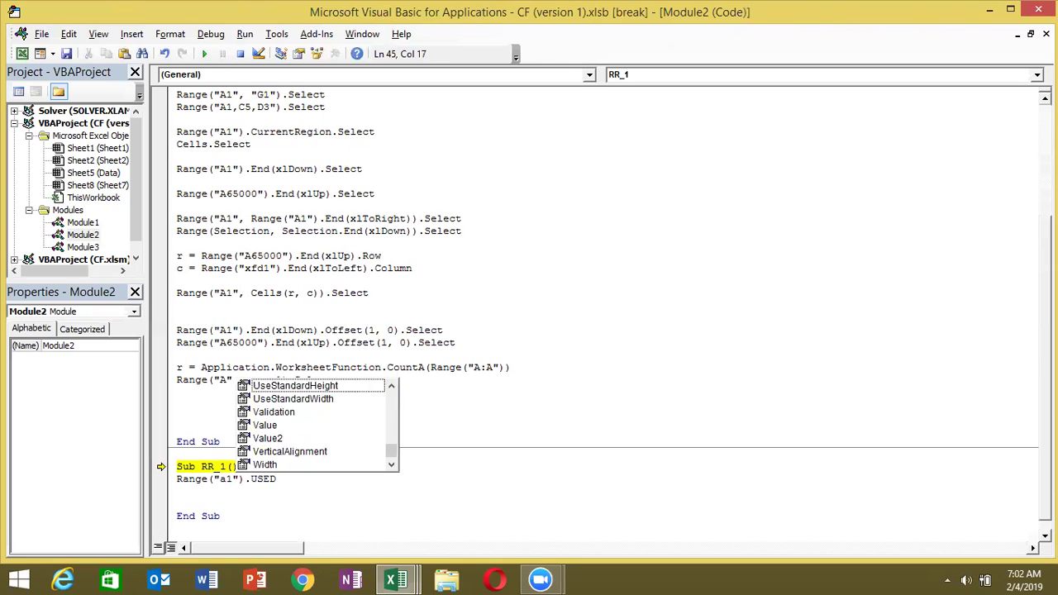
{"action": "key", "text": "BackSpace"}
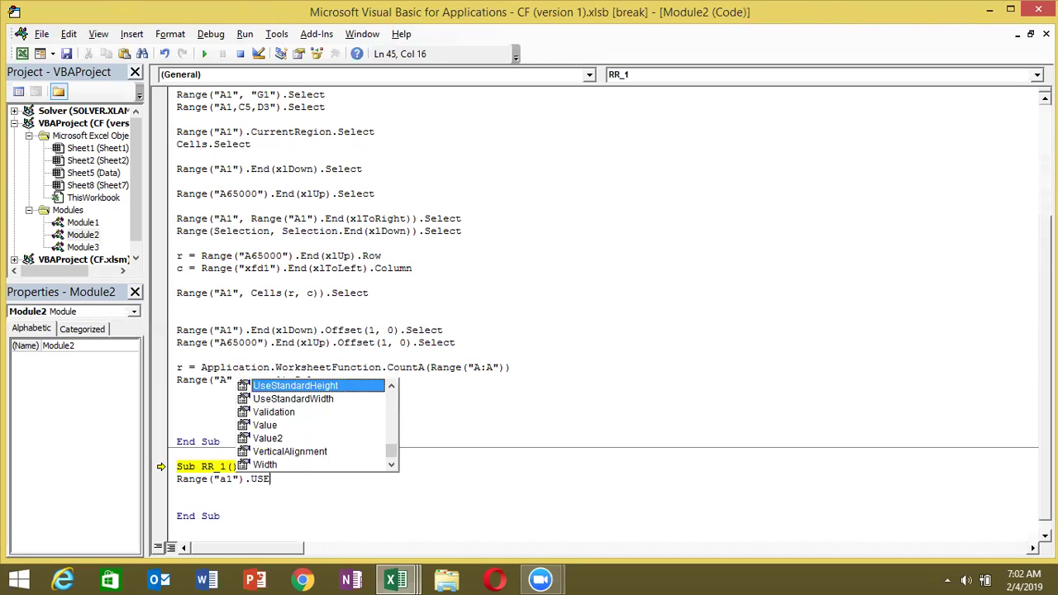
{"action": "key", "text": "BackSpace"}
{"action": "key", "text": "BackSpace"}
{"action": "key", "text": "BackSpace"}
{"action": "key", "text": "BackSpace"}
{"action": "type", "text": "."}
{"action": "key", "text": "Down"}
{"action": "key", "text": "Down"}
{"action": "key", "text": "Down"}
{"action": "key", "text": "Down"}
{"action": "key", "text": "Down"}
{"action": "key", "text": "Down"}
{"action": "key", "text": "Down"}
{"action": "key", "text": "Down"}
{"action": "key", "text": "Down"}
{"action": "key", "text": "Down"}
{"action": "key", "text": "Down"}
{"action": "key", "text": "Down"}
{"action": "key", "text": "Down"}
{"action": "key", "text": "Down"}
{"action": "key", "text": "Down"}
{"action": "key", "text": "Down"}
{"action": "key", "text": "Down"}
{"action": "key", "text": "Down"}
{"action": "key", "text": "Down"}
{"action": "key", "text": "Down"}
{"action": "key", "text": "Down"}
{"action": "key", "text": "Down"}
{"action": "key", "text": "Down"}
{"action": "key", "text": "Down"}
{"action": "key", "text": "Down"}
{"action": "key", "text": "Down"}
{"action": "key", "text": "Down"}
{"action": "key", "text": "Down"}
{"action": "key", "text": "Down"}
{"action": "key", "text": "Down"}
{"action": "key", "text": "Down"}
{"action": "key", "text": "Down"}
{"action": "key", "text": "Down"}
{"action": "key", "text": "Down"}
{"action": "key", "text": "Down"}
{"action": "key", "text": "Down"}
{"action": "key", "text": "Down"}
{"action": "key", "text": "Down"}
{"action": "key", "text": "Down"}
{"action": "key", "text": "Down"}
{"action": "key", "text": "Down"}
{"action": "key", "text": "Down"}
{"action": "key", "text": "Down"}
{"action": "key", "text": "Down"}
{"action": "key", "text": "Down"}
{"action": "key", "text": "Down"}
{"action": "key", "text": "Down"}
{"action": "key", "text": "Down"}
{"action": "key", "text": "Down"}
{"action": "key", "text": "Down"}
{"action": "key", "text": "Down"}
{"action": "key", "text": "Down"}
{"action": "key", "text": "Down"}
{"action": "key", "text": "Down"}
{"action": "key", "text": "Down"}
{"action": "key", "text": "Down"}
{"action": "key", "text": "Down"}
{"action": "key", "text": "Down"}
{"action": "key", "text": "Down"}
{"action": "key", "text": "Down"}
{"action": "key", "text": "Down"}
{"action": "key", "text": "Down"}
Browse the Range members around EntireColumn, EntireRow, End and FillDown.
{"action": "key", "text": "Down"}
{"action": "key", "text": "Down"}
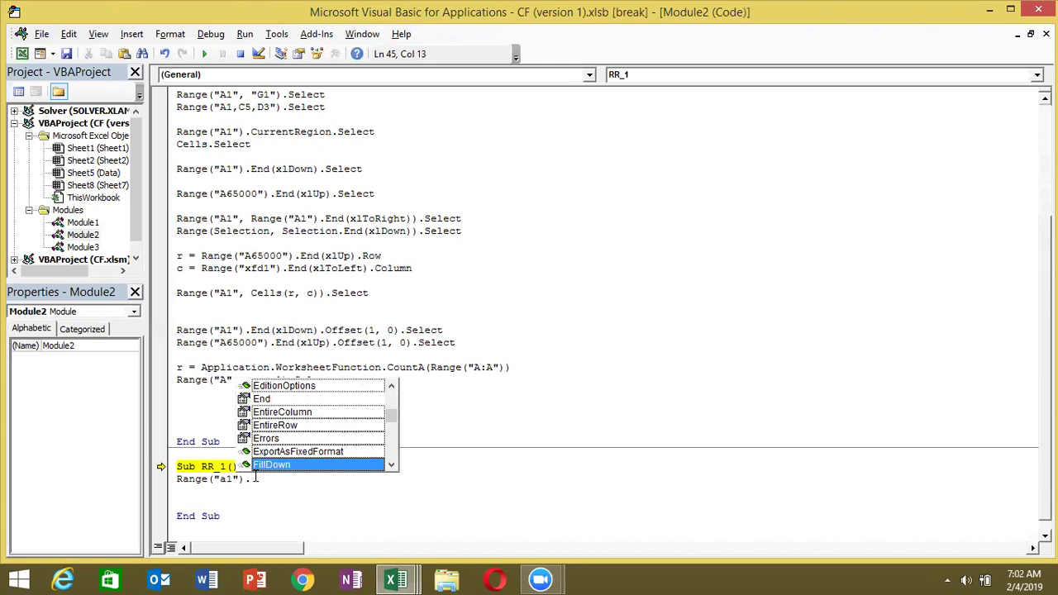
{"action": "key", "text": "Down"}
{"action": "key", "text": "Up"}
{"action": "key", "text": "Up"}
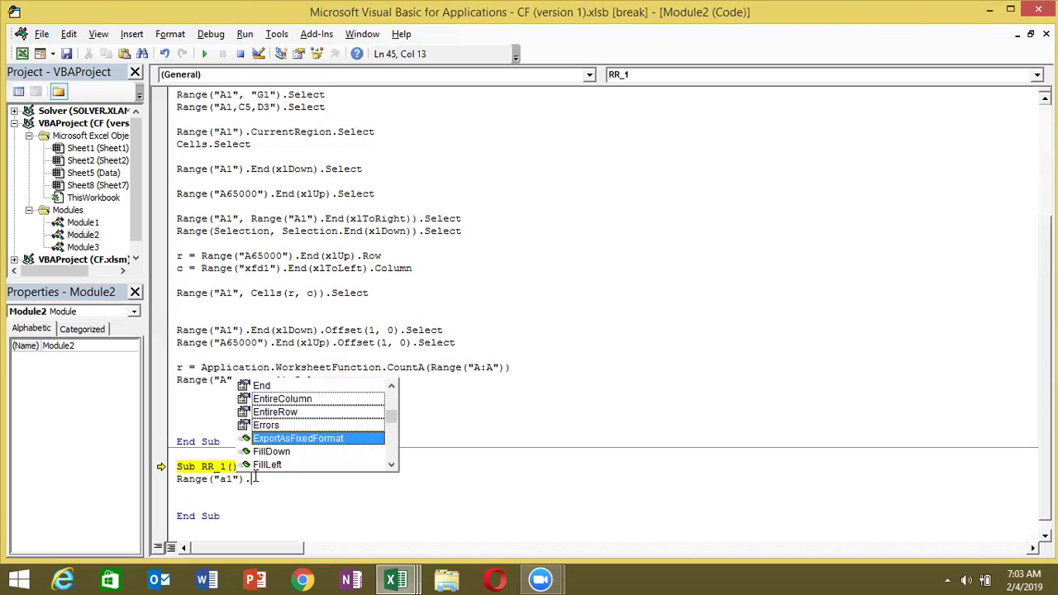
{"action": "key", "text": "Up"}
{"action": "key", "text": "Up"}
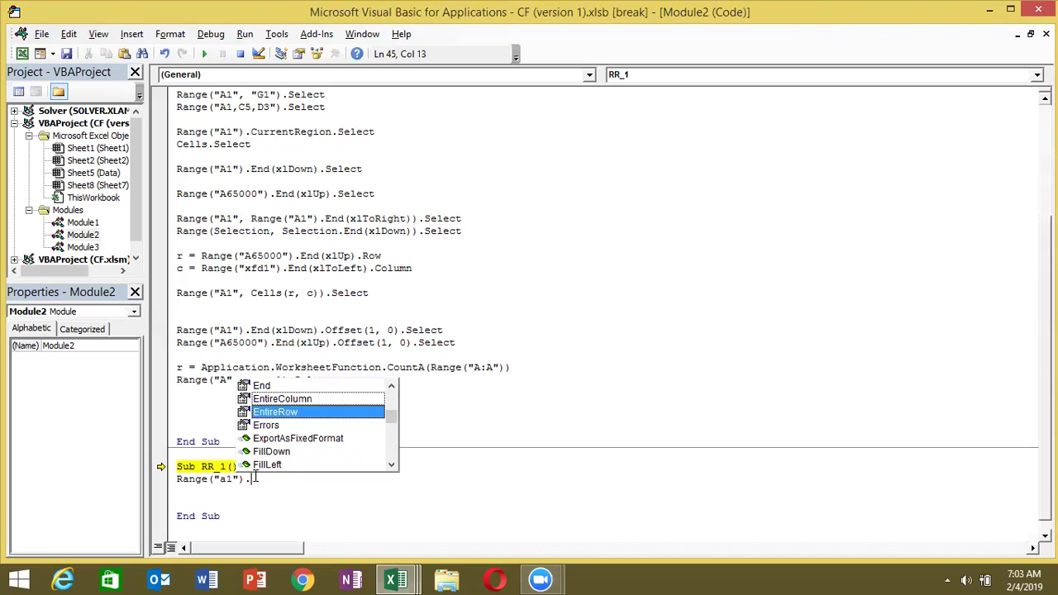
{"action": "key", "text": "Up"}
{"action": "key", "text": "Up"}
{"action": "key", "text": "Up"}
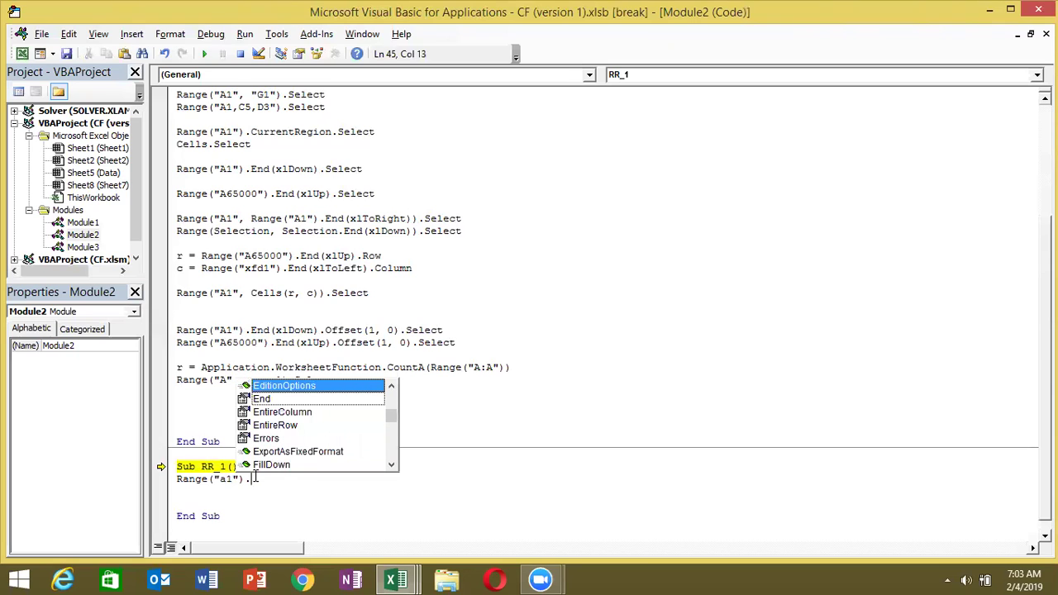
{"action": "key", "text": "Down"}
{"action": "key", "text": "Up"}
{"action": "key", "text": "Up"}
{"action": "key", "text": "Up"}
{"action": "key", "text": "Down"}
{"action": "key", "text": "Down"}
{"action": "key", "text": "Down"}
{"action": "key", "text": "Down"}
{"action": "key", "text": "Down"}
{"action": "key", "text": "Down"}
{"action": "key", "text": "Down"}
{"action": "key", "text": "Down"}
{"action": "key", "text": "Down"}
{"action": "key", "text": "Down"}
{"action": "key", "text": "Down"}
{"action": "key", "text": "Down"}
{"action": "key", "text": "Down"}
{"action": "key", "text": "Down"}
{"action": "key", "text": "Down"}
{"action": "key", "text": "Down"}
{"action": "key", "text": "Down"}
{"action": "key", "text": "Up"}
{"action": "key", "text": "Down"}
{"action": "key", "text": "Down"}
{"action": "key", "text": "Down"}
{"action": "key", "text": "Down"}
{"action": "key", "text": "Down"}
{"action": "key", "text": "Down"}
{"action": "key", "text": "Down"}
{"action": "key", "text": "Down"}
{"action": "key", "text": "Down"}
{"action": "key", "text": "Down"}
{"action": "key", "text": "Down"}
{"action": "key", "text": "Down"}
{"action": "key", "text": "Down"}
{"action": "key", "text": "Down"}
{"action": "key", "text": "Down"}
{"action": "key", "text": "Down"}
{"action": "key", "text": "Down"}
{"action": "key", "text": "Down"}
{"action": "key", "text": "Down"}
{"action": "key", "text": "Down"}
{"action": "key", "text": "Down"}
{"action": "key", "text": "Down"}
{"action": "key", "text": "Down"}
{"action": "key", "text": "Down"}
{"action": "key", "text": "Down"}
Browse on past Offset, Rows and RowHeight to Select, then close the list and erase the statement.
{"action": "key", "text": "Down"}
{"action": "key", "text": "Down"}
{"action": "key", "text": "Down"}
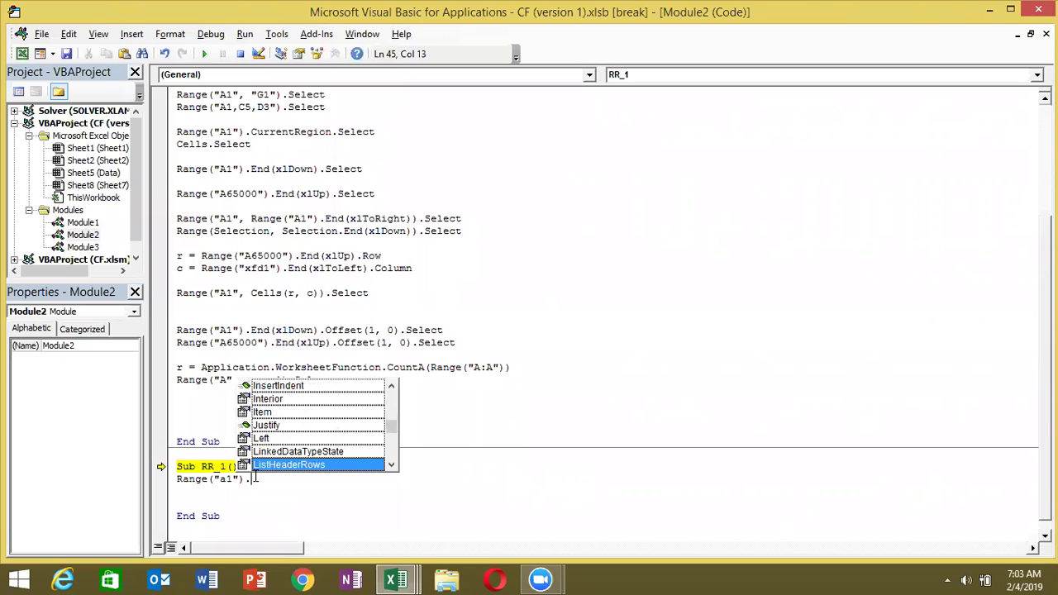
{"action": "key", "text": "Down"}
{"action": "key", "text": "Down"}
{"action": "key", "text": "Down"}
{"action": "key", "text": "Down"}
{"action": "key", "text": "Down"}
{"action": "key", "text": "Down"}
{"action": "key", "text": "Down"}
{"action": "key", "text": "Down"}
{"action": "key", "text": "Down"}
{"action": "key", "text": "Down"}
{"action": "key", "text": "Down"}
{"action": "key", "text": "Down"}
{"action": "key", "text": "Down"}
{"action": "key", "text": "Down"}
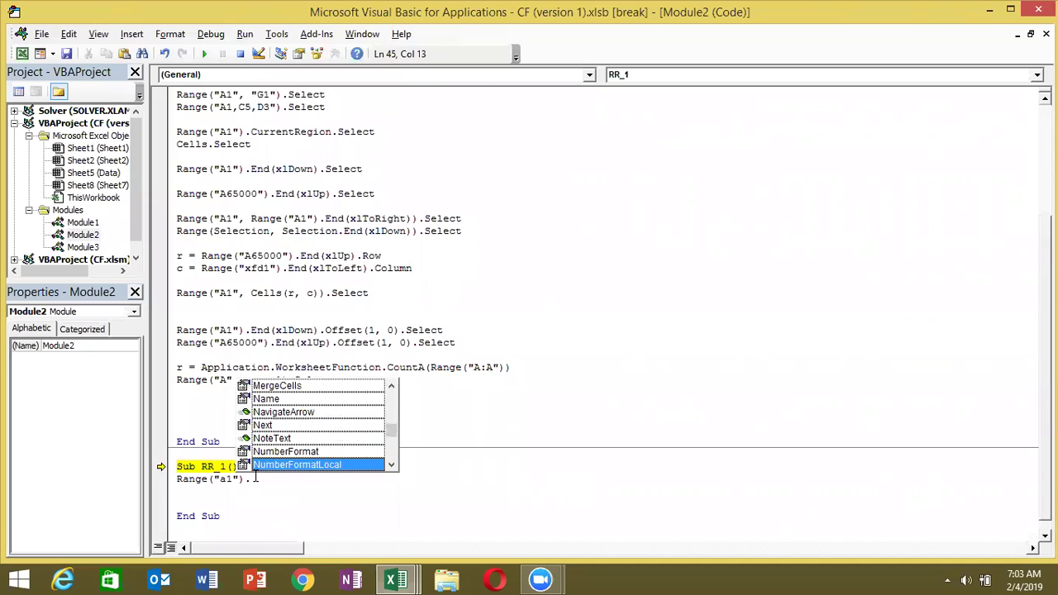
{"action": "key", "text": "Down"}
{"action": "key", "text": "Down"}
{"action": "key", "text": "Down"}
{"action": "key", "text": "Down"}
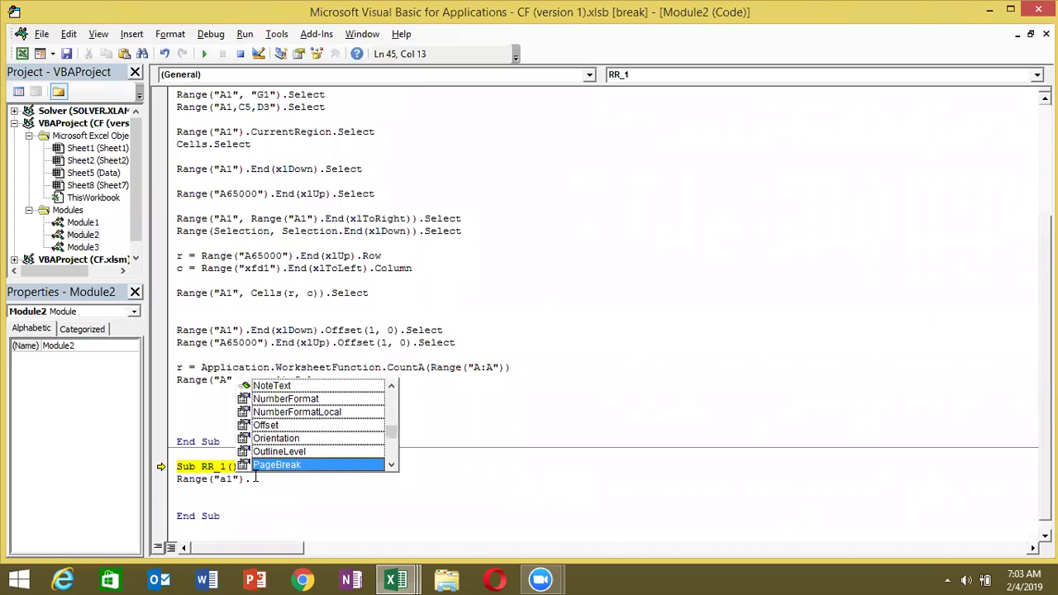
{"action": "key", "text": "Down"}
{"action": "key", "text": "Down"}
{"action": "key", "text": "Down"}
{"action": "key", "text": "Down"}
{"action": "key", "text": "Down"}
{"action": "key", "text": "Down"}
{"action": "key", "text": "Down"}
{"action": "key", "text": "Down"}
{"action": "key", "text": "Down"}
{"action": "key", "text": "Down"}
{"action": "key", "text": "Down"}
{"action": "key", "text": "Down"}
{"action": "key", "text": "Down"}
{"action": "key", "text": "Down"}
{"action": "key", "text": "Down"}
{"action": "key", "text": "Down"}
{"action": "key", "text": "Down"}
{"action": "key", "text": "Down"}
{"action": "key", "text": "Down"}
{"action": "key", "text": "Down"}
{"action": "key", "text": "Down"}
{"action": "key", "text": "Down"}
{"action": "key", "text": "Down"}
{"action": "key", "text": "Down"}
{"action": "key", "text": "Down"}
{"action": "key", "text": "Up"}
{"action": "key", "text": "Up"}
{"action": "key", "text": "Down"}
{"action": "key", "text": "Down"}
{"action": "key", "text": "Down"}
{"action": "key", "text": "Up"}
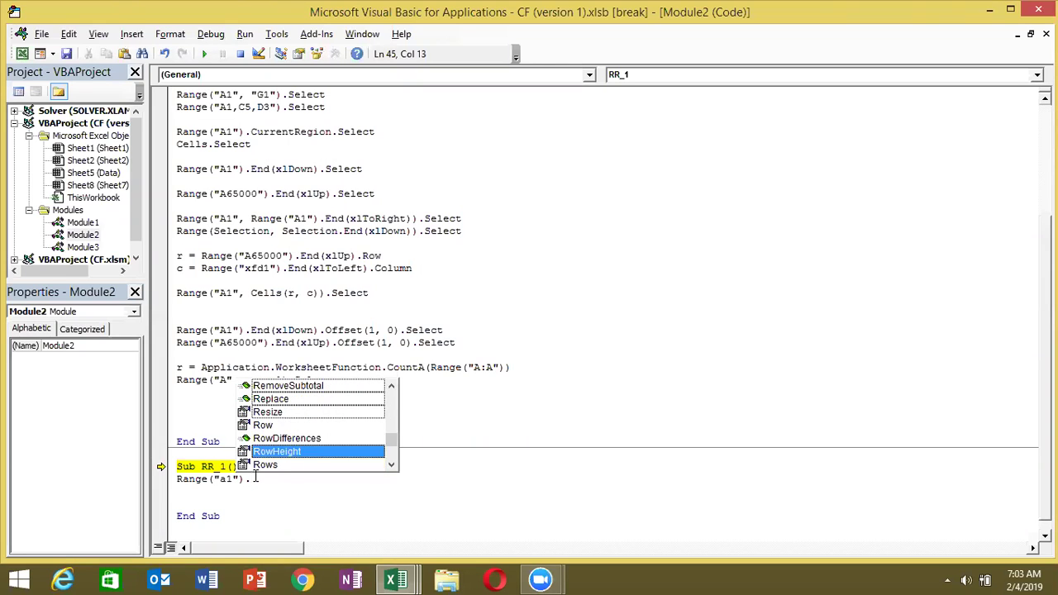
{"action": "key", "text": "Up"}
{"action": "key", "text": "Down"}
{"action": "key", "text": "Down"}
{"action": "key", "text": "Down"}
{"action": "key", "text": "Up"}
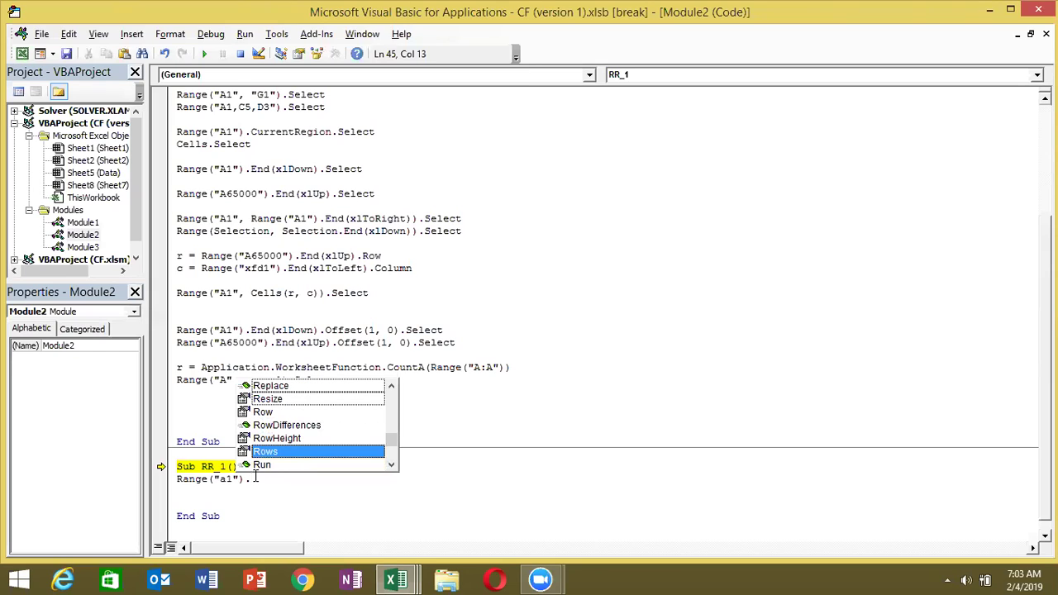
{"action": "key", "text": "Down"}
{"action": "key", "text": "Down"}
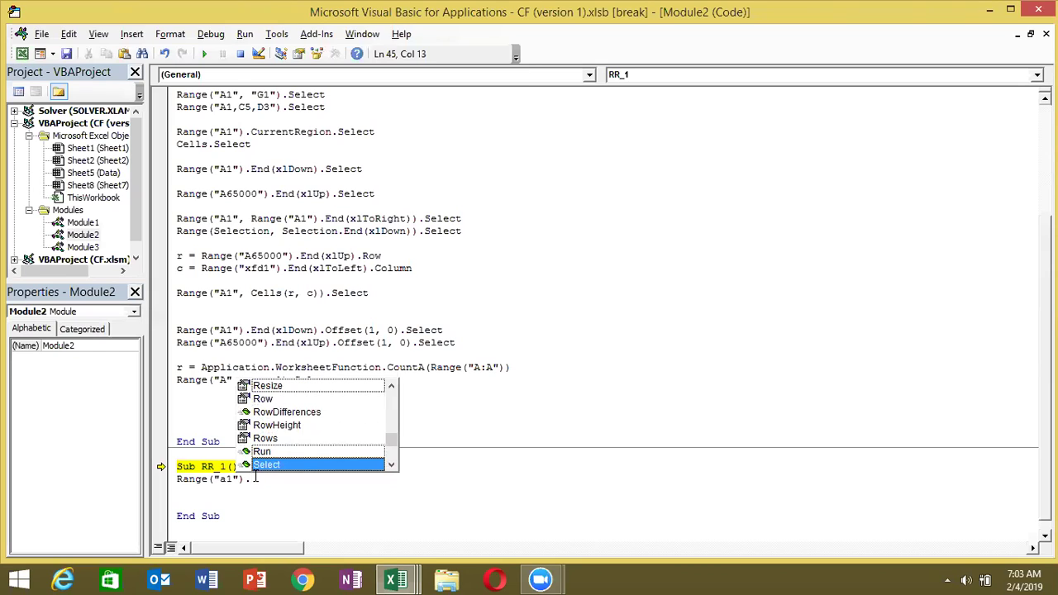
{"action": "key", "text": "Down"}
{"action": "key", "text": "Down"}
{"action": "key", "text": "Down"}
{"action": "key", "text": "Down"}
{"action": "key", "text": "Down"}
{"action": "key", "text": "Down"}
{"action": "key", "text": "Down"}
{"action": "key", "text": "Down"}
{"action": "key", "text": "Down"}
{"action": "key", "text": "Down"}
{"action": "key", "text": "Down"}
{"action": "key", "text": "Down"}
{"action": "key", "text": "Down"}
{"action": "key", "text": "Down"}
{"action": "key", "text": "Down"}
{"action": "key", "text": "Down"}
{"action": "key", "text": "Down"}
{"action": "key", "text": "Down"}
{"action": "key", "text": "Down"}
{"action": "key", "text": "Down"}
{"action": "key", "text": "Down"}
{"action": "key", "text": "Down"}
{"action": "key", "text": "Down"}
{"action": "key", "text": "Down"}
{"action": "key", "text": "Down"}
{"action": "key", "text": "Down"}
{"action": "key", "text": "Down"}
{"action": "key", "text": "Down"}
{"action": "key", "text": "Down"}
{"action": "key", "text": "Down"}
{"action": "key", "text": "Down"}
{"action": "key", "text": "Down"}
{"action": "key", "text": "Down"}
{"action": "key", "text": "Down"}
{"action": "key", "text": "Down"}
{"action": "key", "text": "Down"}
{"action": "key", "text": "Down"}
{"action": "key", "text": "Down"}
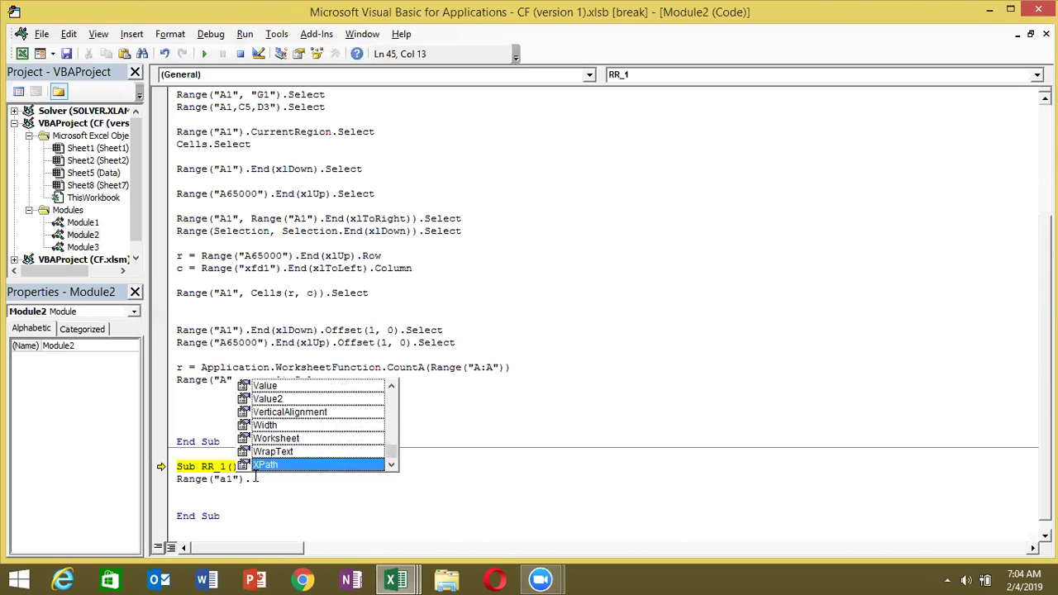
{"action": "key", "text": "Escape"}
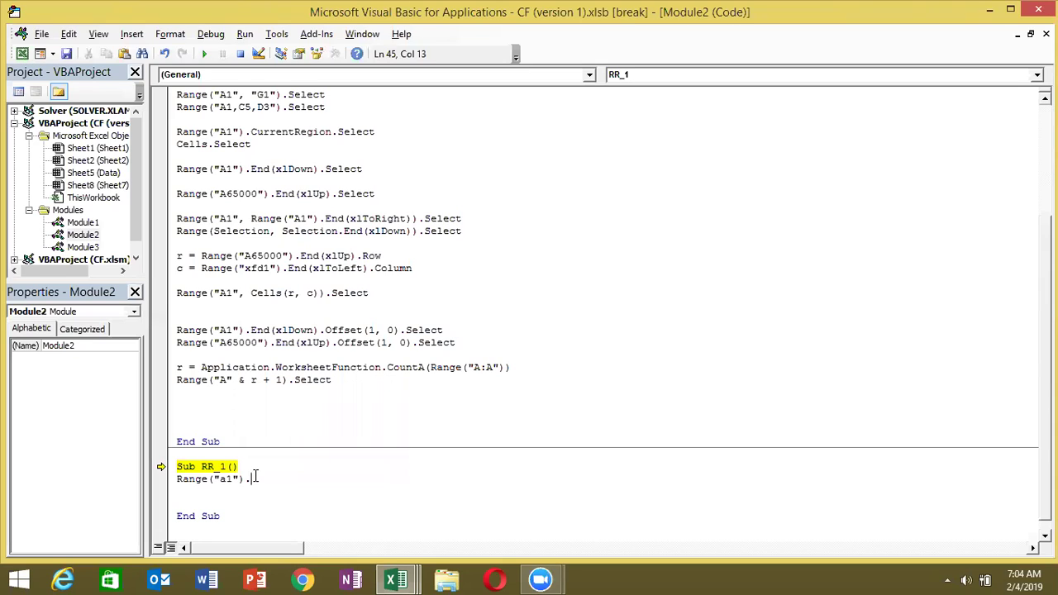
{"action": "key", "text": "BackSpace"}
{"action": "key", "text": "BackSpace"}
{"action": "key", "text": "BackSpace"}
{"action": "key", "text": "BackSpace"}
{"action": "key", "text": "BackSpace"}
{"action": "key", "text": "BackSpace"}
{"action": "key", "text": "BackSpace"}
{"action": "key", "text": "BackSpace"}
{"action": "key", "text": "BackSpace"}
{"action": "key", "text": "BackSpace"}
On Sheet2, select column A, then row 2, then cell A2, and return to the editor.
{"action": "key", "text": "alt+Tab"}
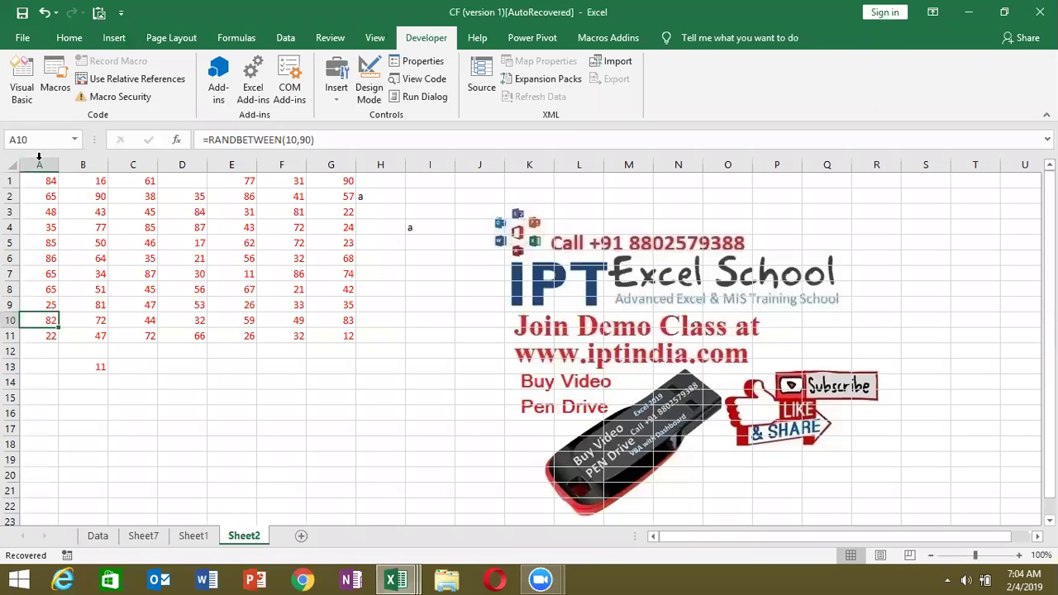
{"action": "left_click", "coordinate": [38, 162]}
{"action": "left_click", "coordinate": [11, 195]}
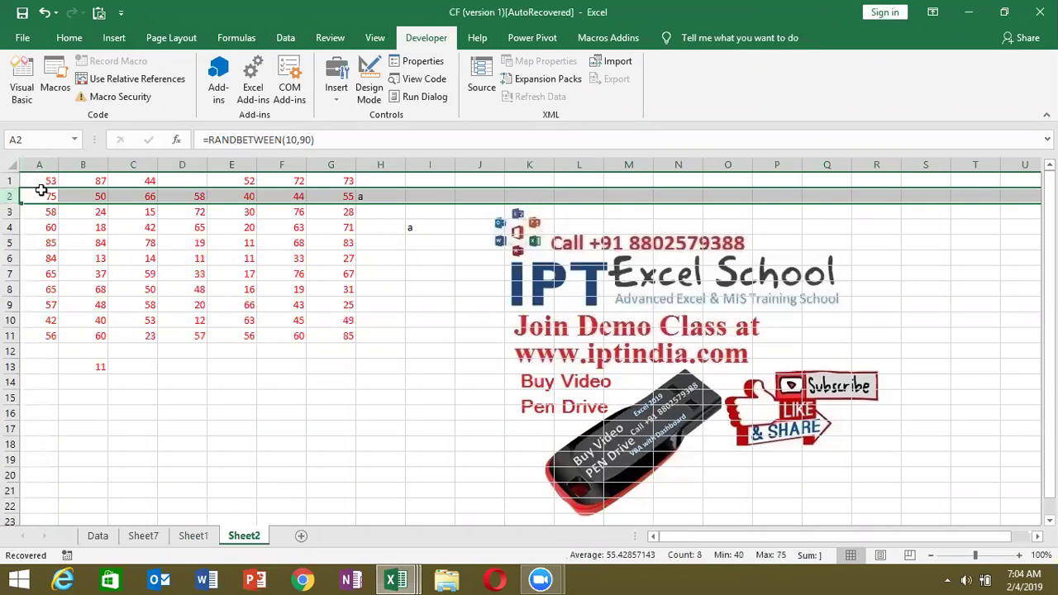
{"action": "left_click", "coordinate": [45, 195]}
{"action": "key", "text": "alt+Tab"}
{"action": "key", "text": "alt+Tab"}
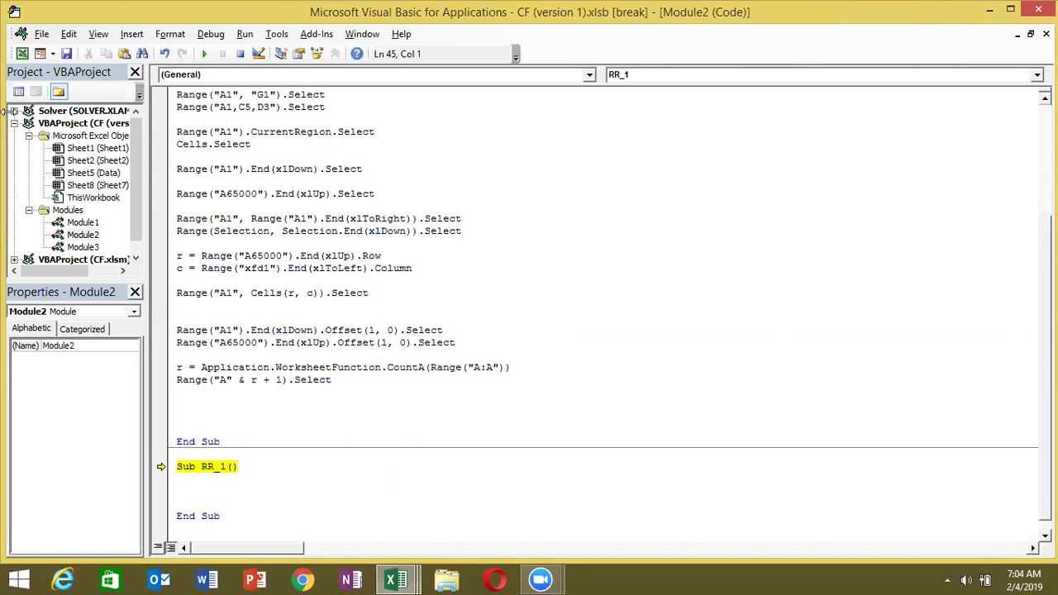
End break mode and add the lines Range("a:a").Select and Range("1:1").Select.
{"action": "left_click", "coordinate": [207, 55]}
{"action": "left_click", "coordinate": [193, 402]}
{"action": "type", "text": "RANGE"}
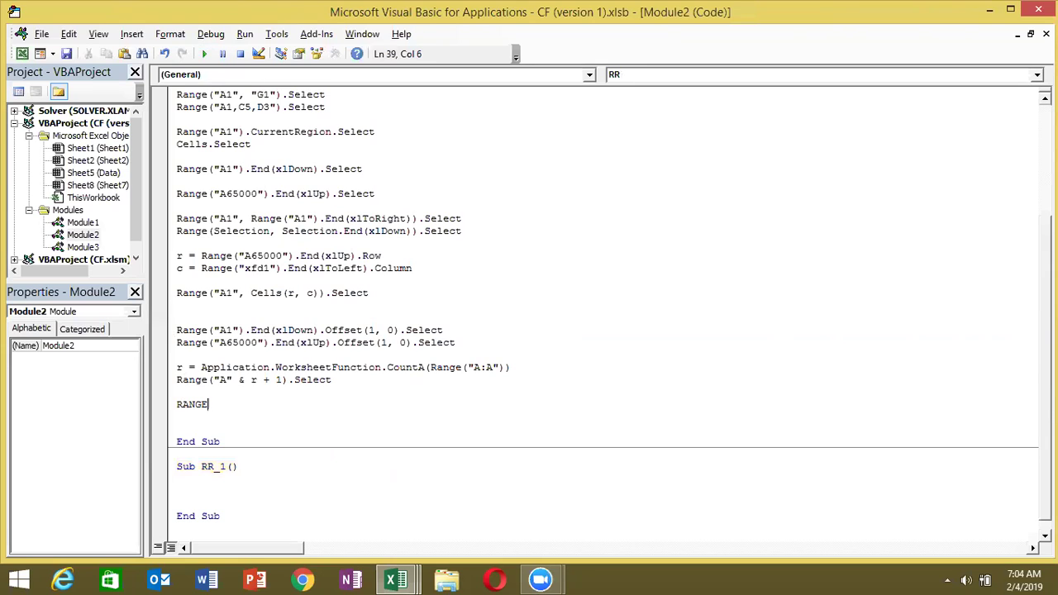
{"action": "type", "text": "(\"a"}
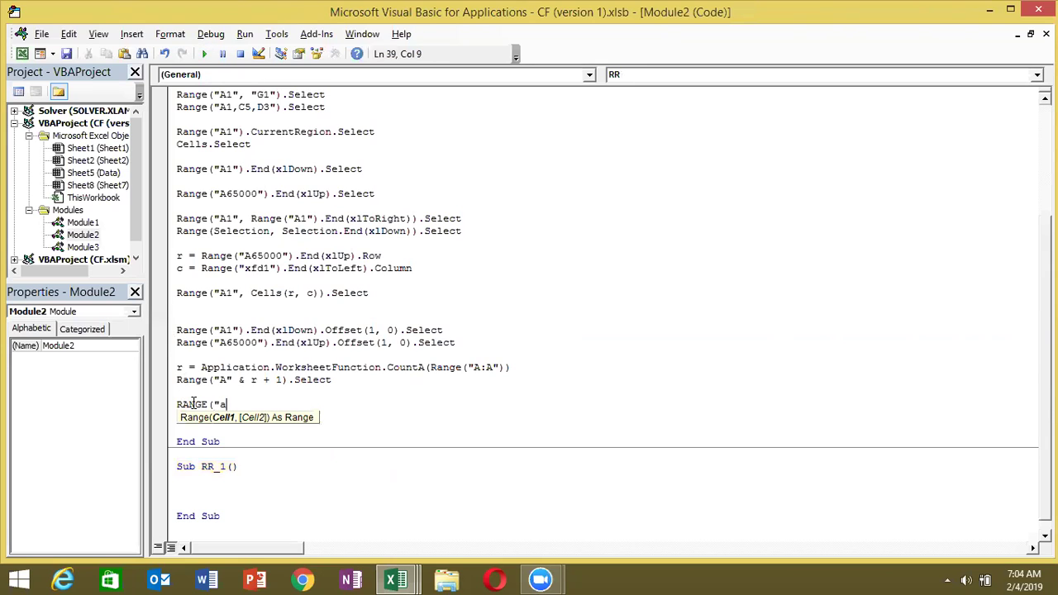
{"action": "type", "text": ":a\").S"}
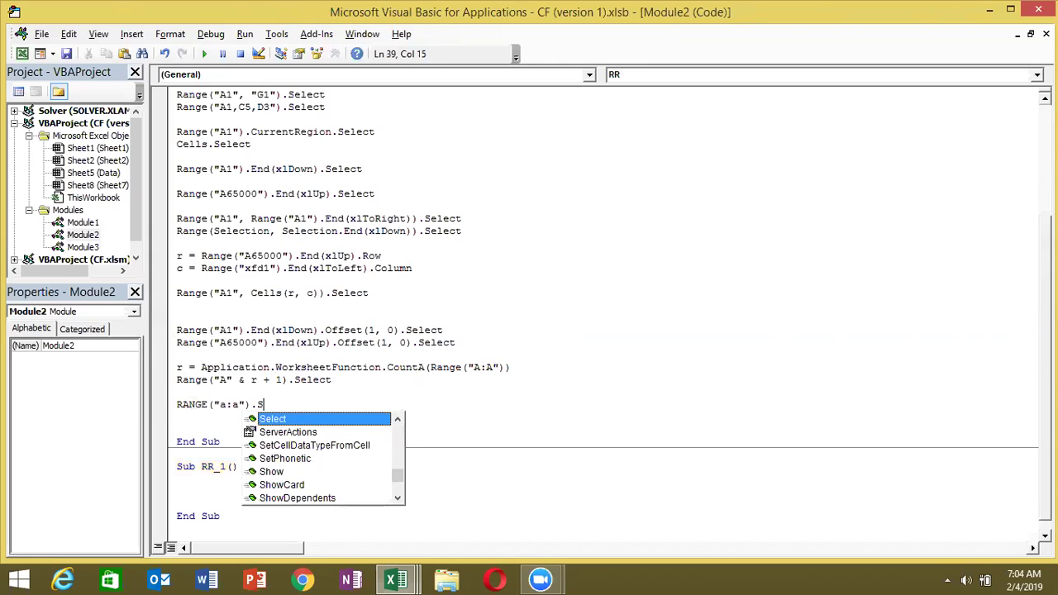
{"action": "key", "text": "Tab"}
{"action": "key", "text": "Return"}
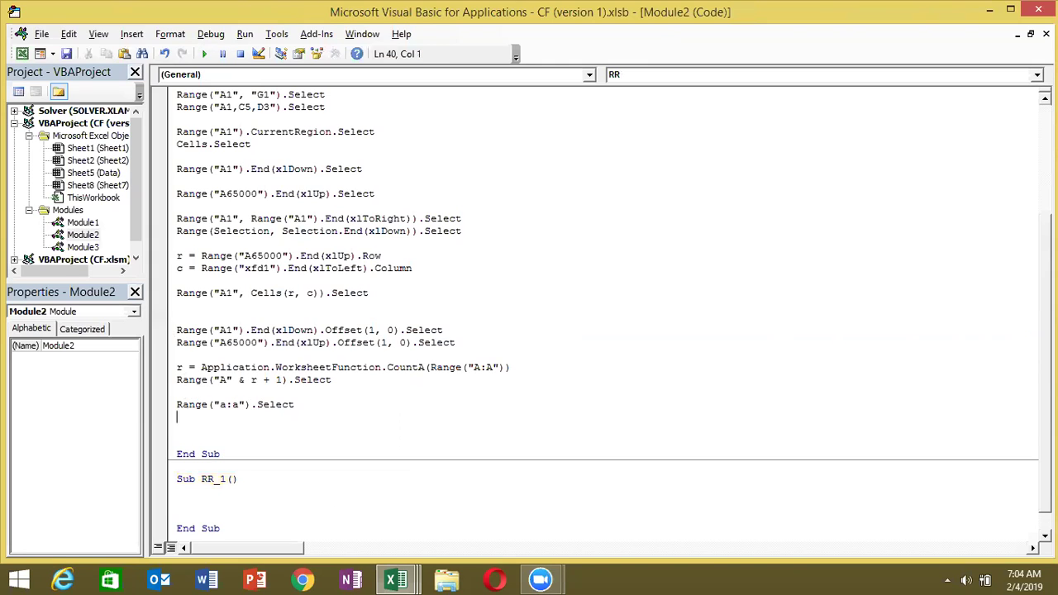
{"action": "type", "text": "RANGE("}
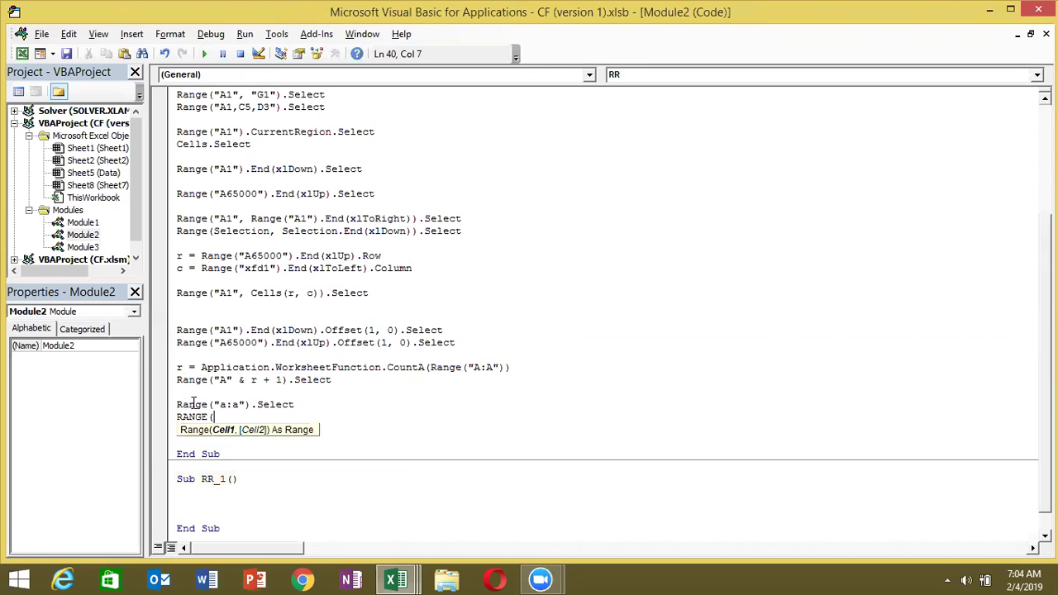
{"action": "type", "text": "\"1:1\").Se"}
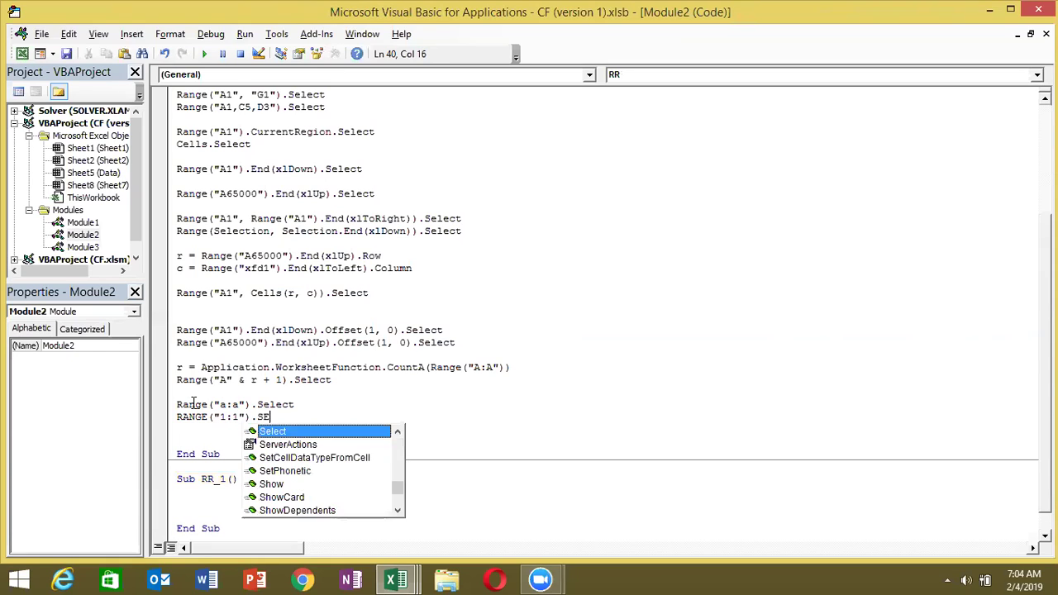
{"action": "key", "text": "Return"}
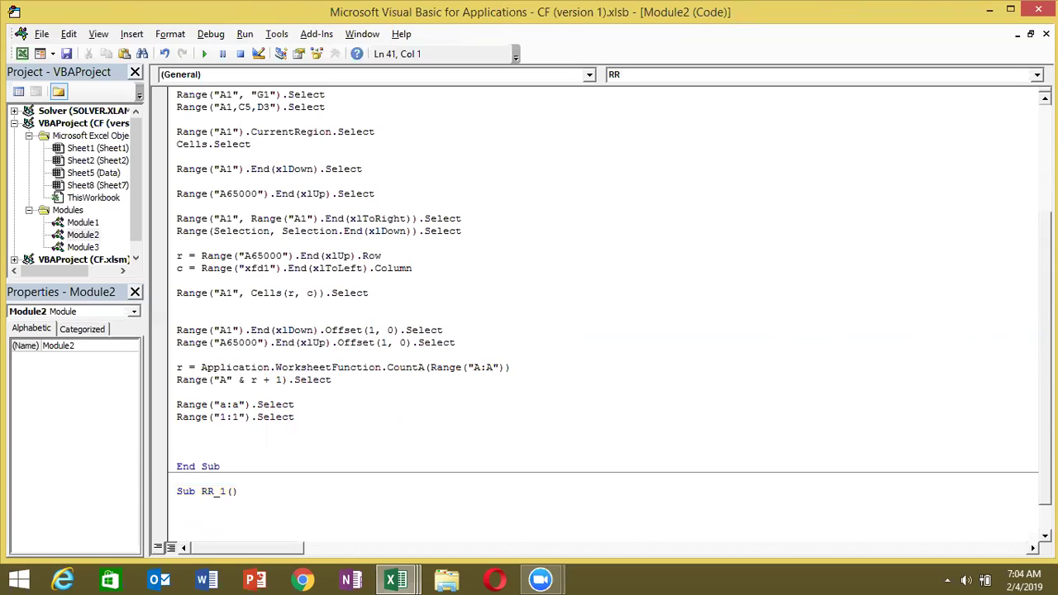
Add the line Range("a1").EntireRow.Select after dismissing a compile error.
{"action": "key", "text": "Return"}
{"action": "type", "text": "RANGE(\"a"}
{"action": "left_click", "coordinate": [195, 410]}
{"action": "key", "text": "Return"}
{"action": "type", "text": "1\")"}
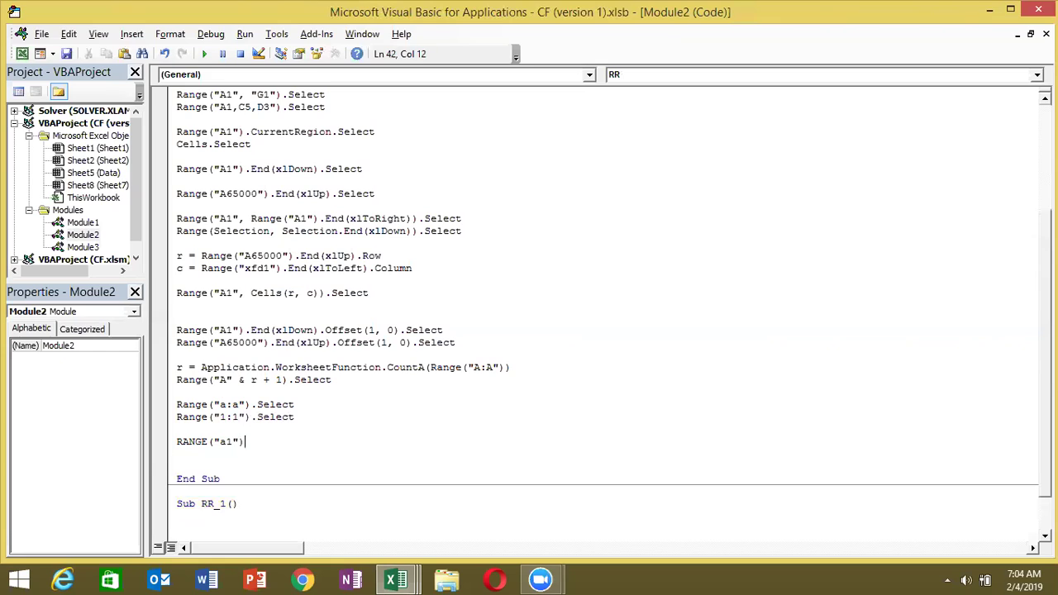
{"action": "type", "text": ".E"}
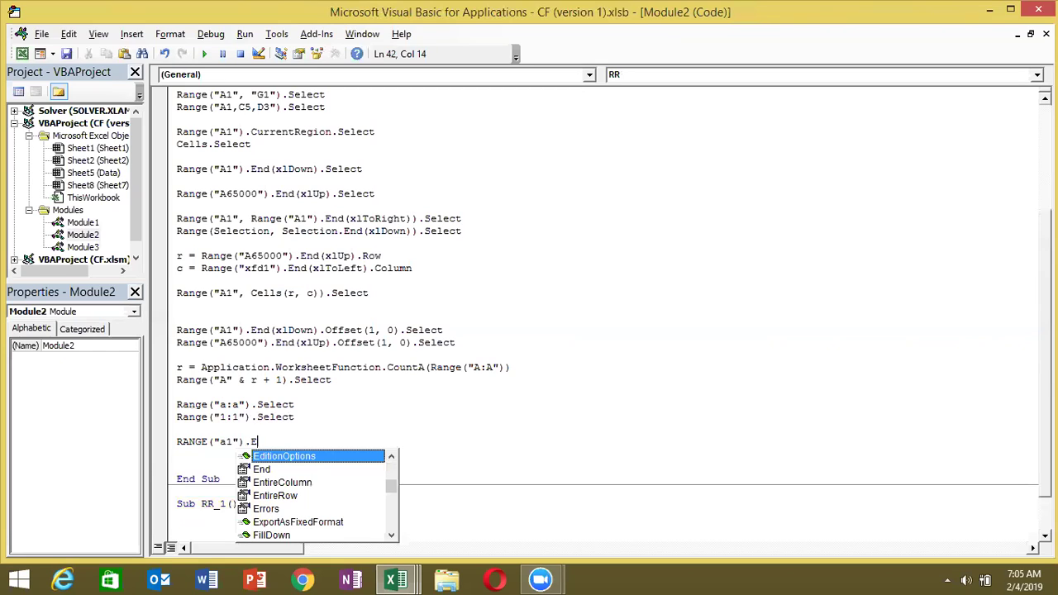
{"action": "key", "text": "Down"}
{"action": "key", "text": "Down"}
{"action": "key", "text": "Down"}
{"action": "key", "text": "Tab"}
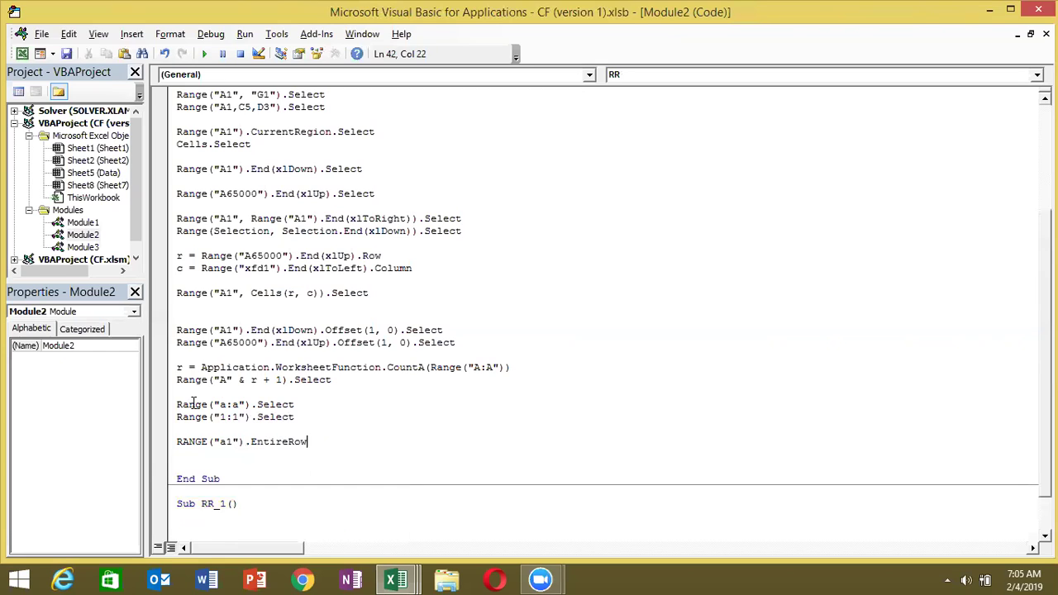
{"action": "type", "text": ".Select"}
{"action": "key", "text": "Return"}
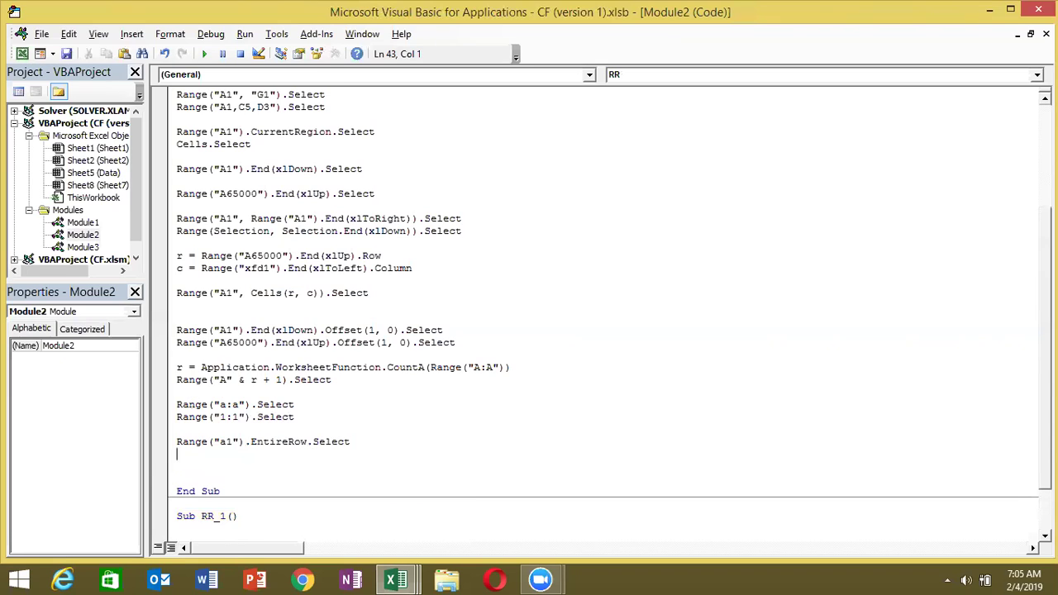
Add Range("a1").EntireColumn.Select and select the macro's code lines above End Sub.
{"action": "type", "text": "RANGE(\"a1"}
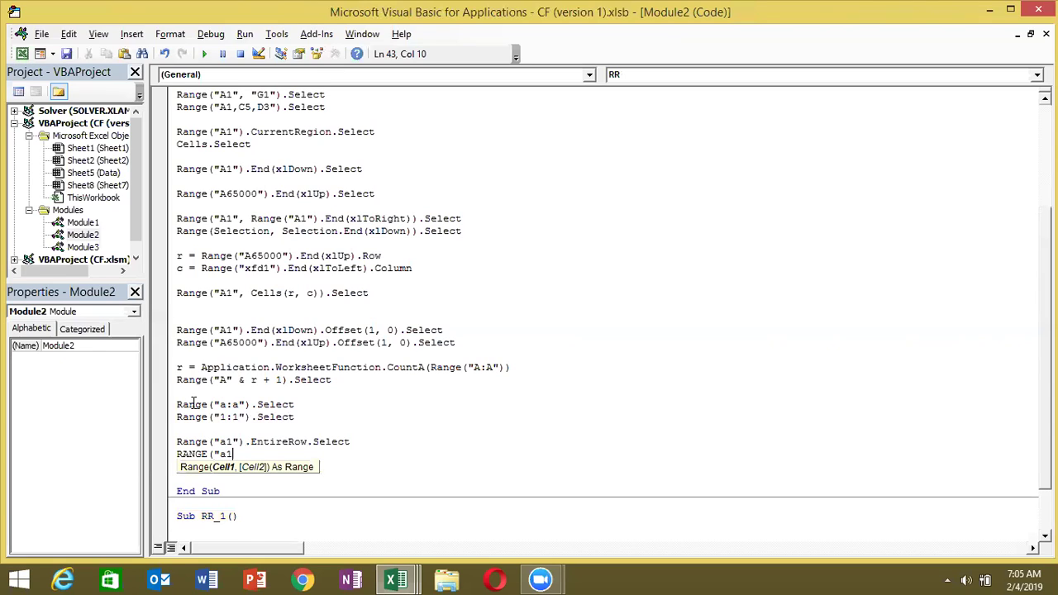
{"action": "type", "text": "\")"}
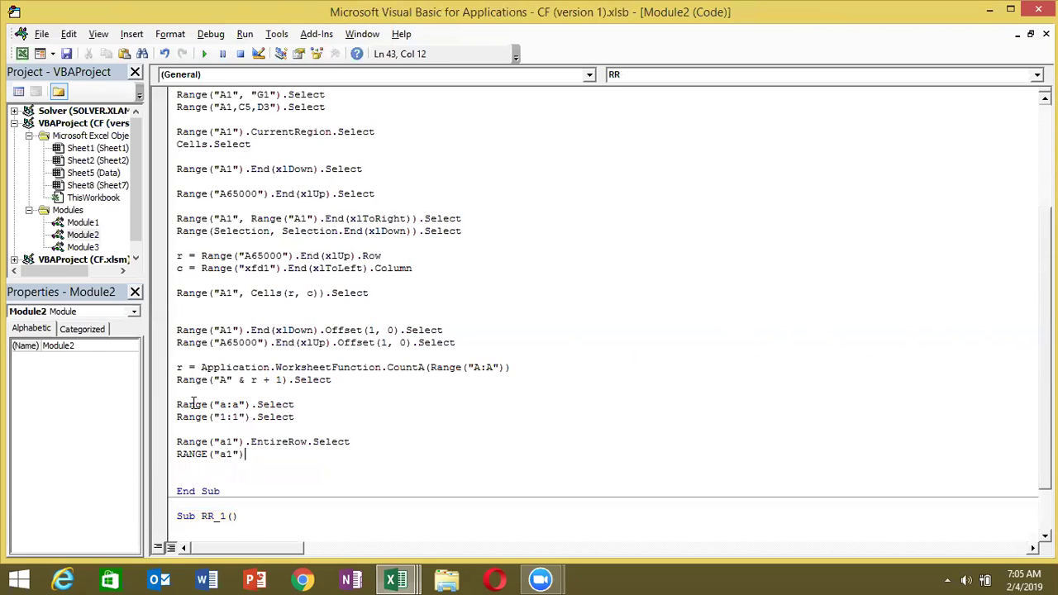
{"action": "type", "text": ".EN"}
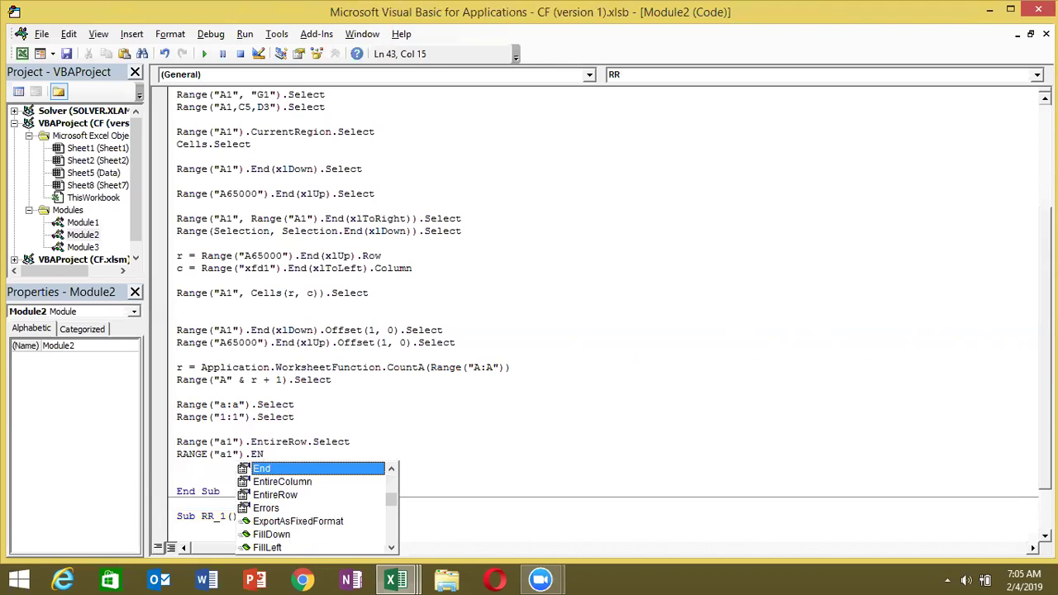
{"action": "key", "text": "Down"}
{"action": "key", "text": "Tab"}
{"action": "type", "text": ".SE"}
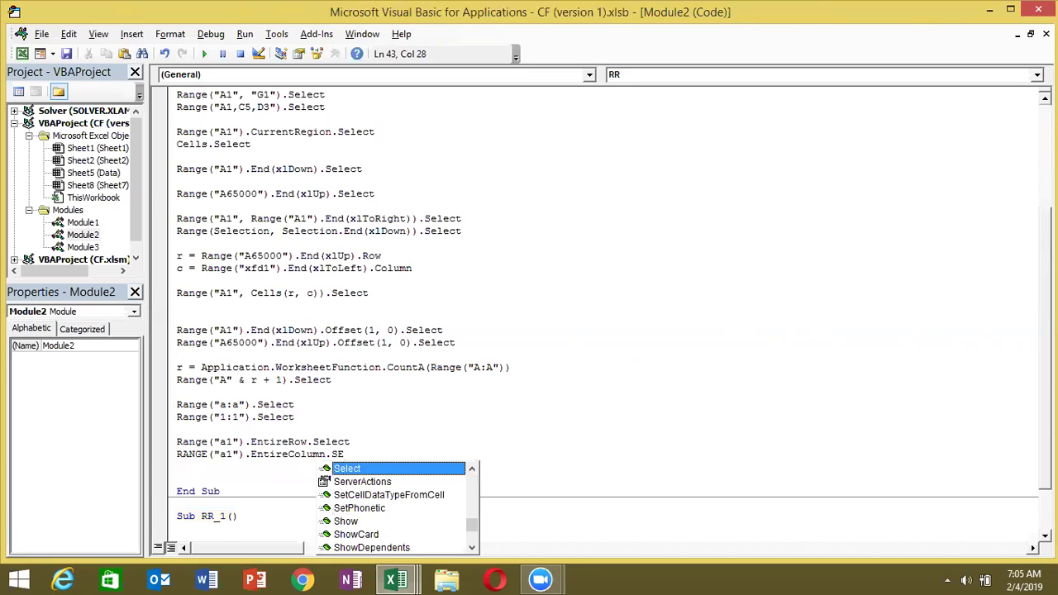
{"action": "key", "text": "Return"}
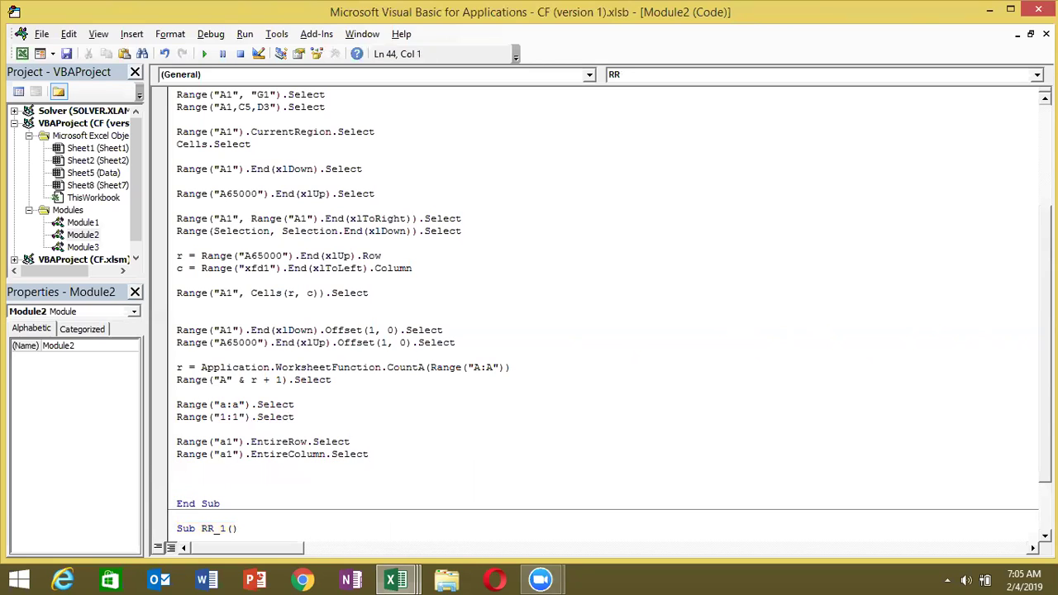
{"action": "key", "text": "Up"}
{"action": "key", "text": "Up"}
{"action": "key", "text": "Up"}
{"action": "key", "text": "Up"}
{"action": "key", "text": "Up"}
{"action": "key", "text": "Up"}
{"action": "key", "text": "Up"}
{"action": "key", "text": "Up"}
{"action": "key", "text": "Up"}
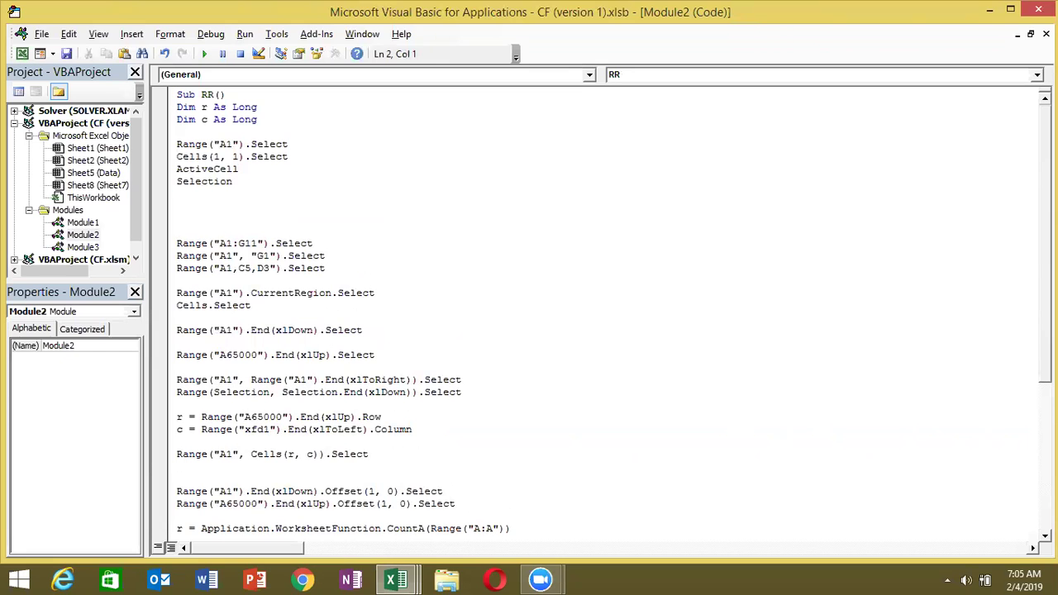
{"action": "key", "text": "shift+Down"}
{"action": "key", "text": "shift+Down"}
{"action": "key", "text": "shift+Down"}
{"action": "key", "text": "shift+Down"}
{"action": "key", "text": "shift+Down"}
{"action": "key", "text": "shift+Down"}
{"action": "key", "text": "shift+Down"}
{"action": "key", "text": "shift+Down"}
{"action": "key", "text": "shift+Down"}
{"action": "key", "text": "shift+Down"}
{"action": "key", "text": "shift+Up"}
{"action": "key", "text": "shift+Up"}
{"action": "key", "text": "shift+Up"}
{"action": "key", "text": "shift+Up"}
{"action": "key", "text": "shift+Up"}
{"action": "key", "text": "shift+Up"}
{"action": "key", "text": "shift+Up"}
{"action": "key", "text": "shift+Up"}
{"action": "key", "text": "shift+Up"}
{"action": "key", "text": "shift+Up"}
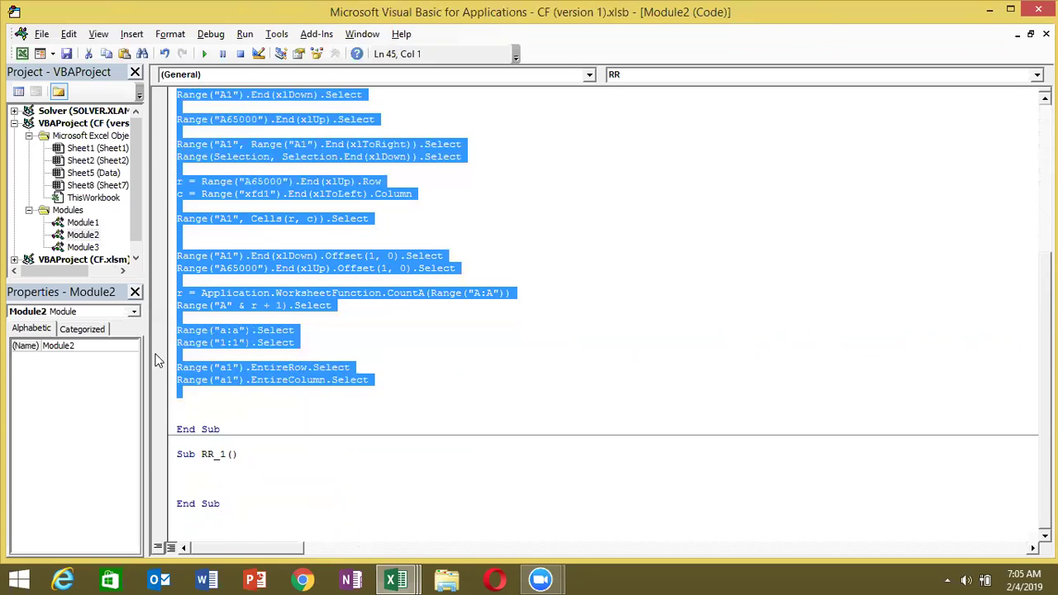
Open Gmail in the browser and start a new message draft.
{"action": "left_click", "coordinate": [304, 578]}
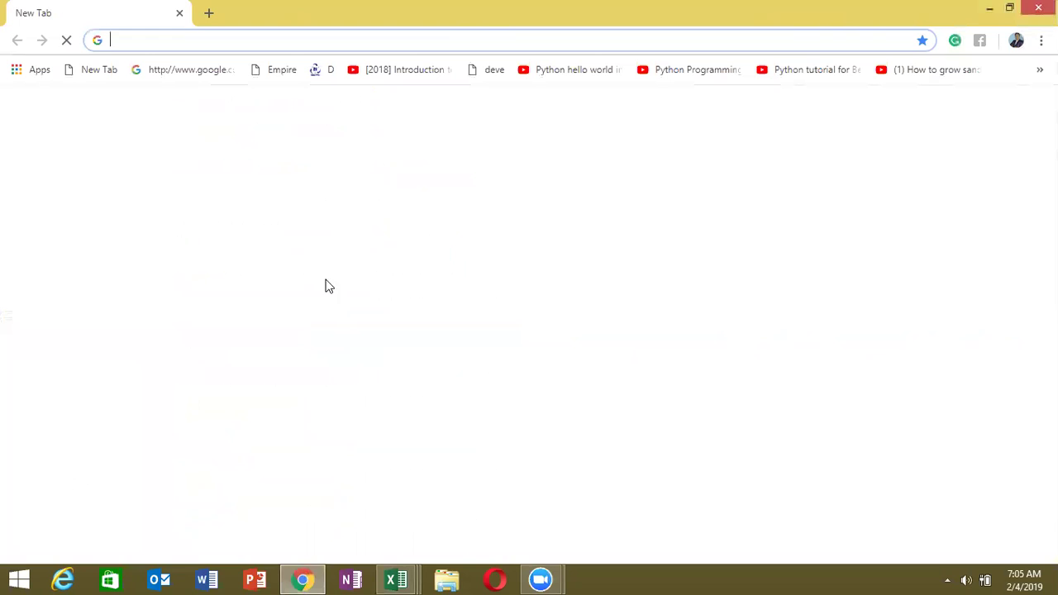
{"action": "type", "text": "GM"}
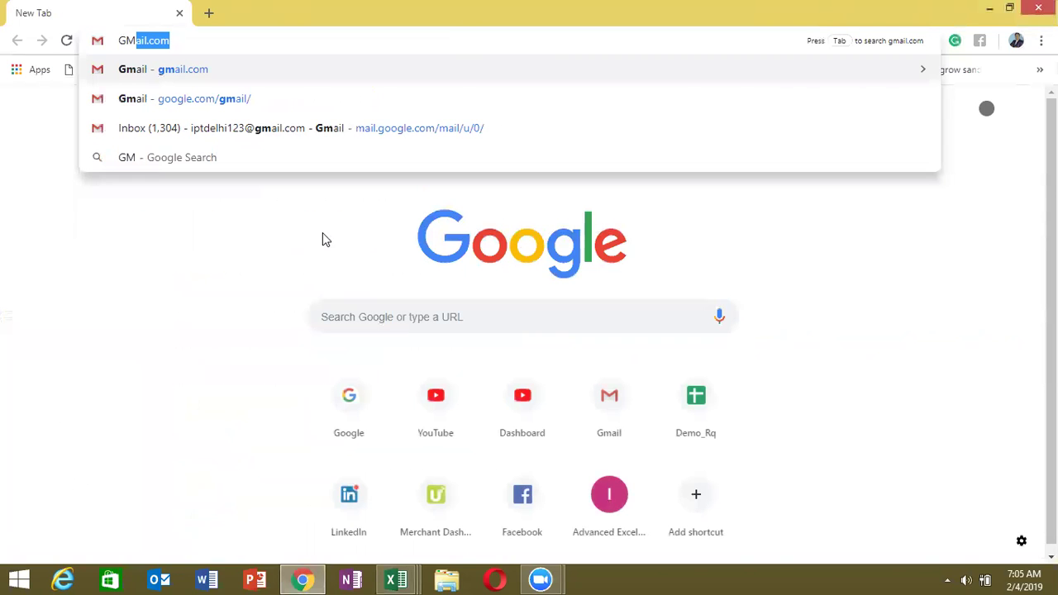
{"action": "key", "text": "Return"}
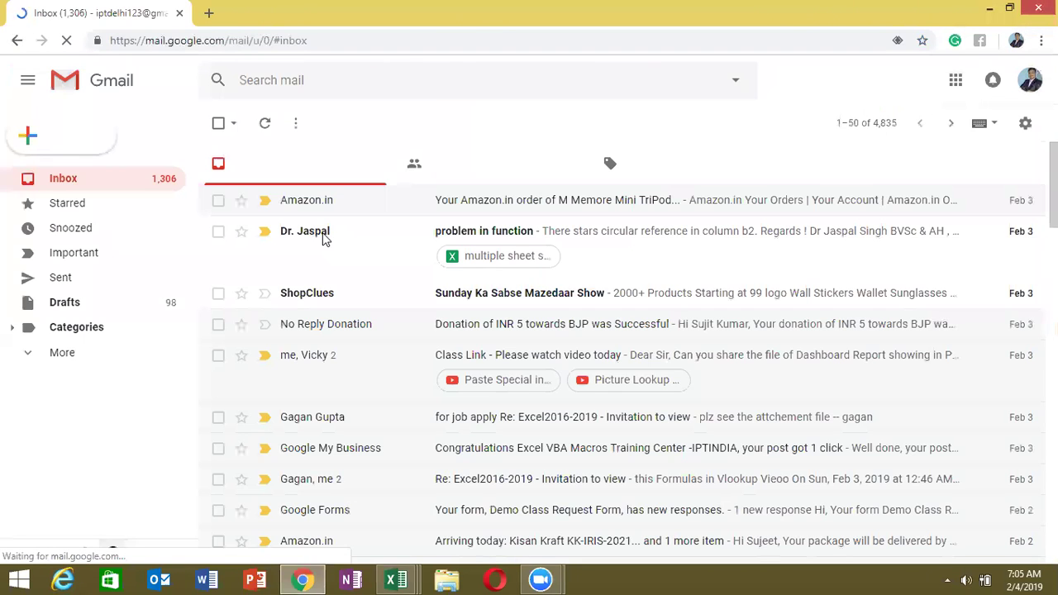
{"action": "left_click", "coordinate": [55, 139]}
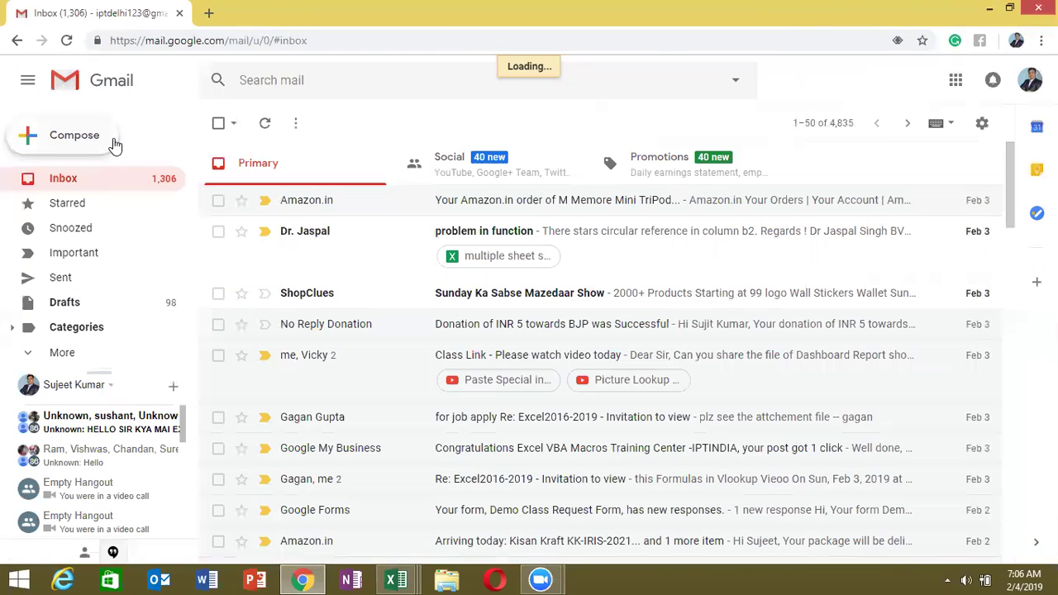
{"action": "left_click", "coordinate": [115, 145]}
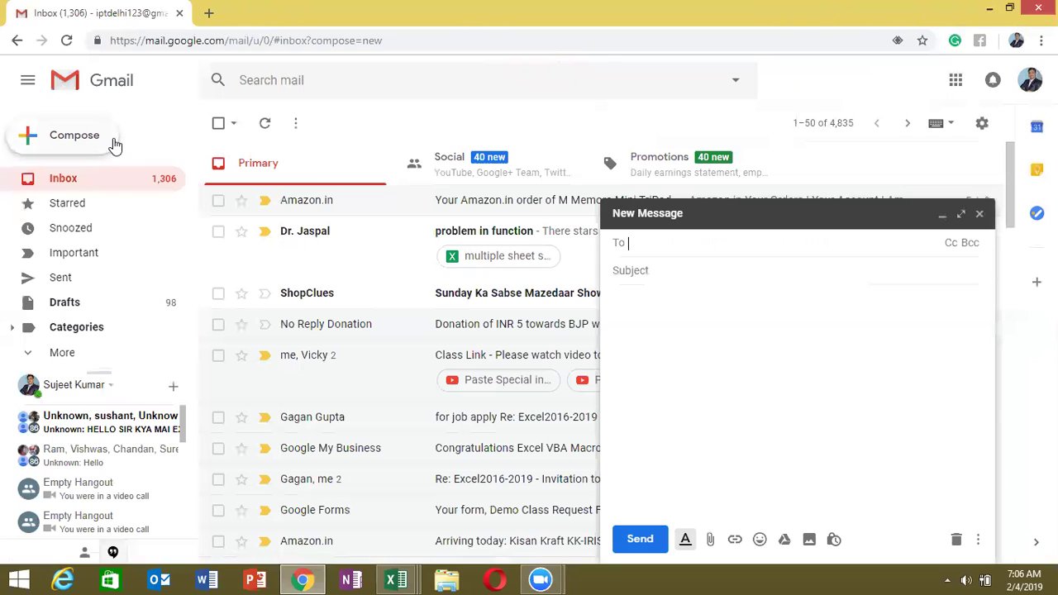
Paste the macro code into the body, set the subject to CODE, and add a recipient contact.
{"action": "left_click", "coordinate": [687, 301]}
{"action": "key", "text": "ctrl+v"}
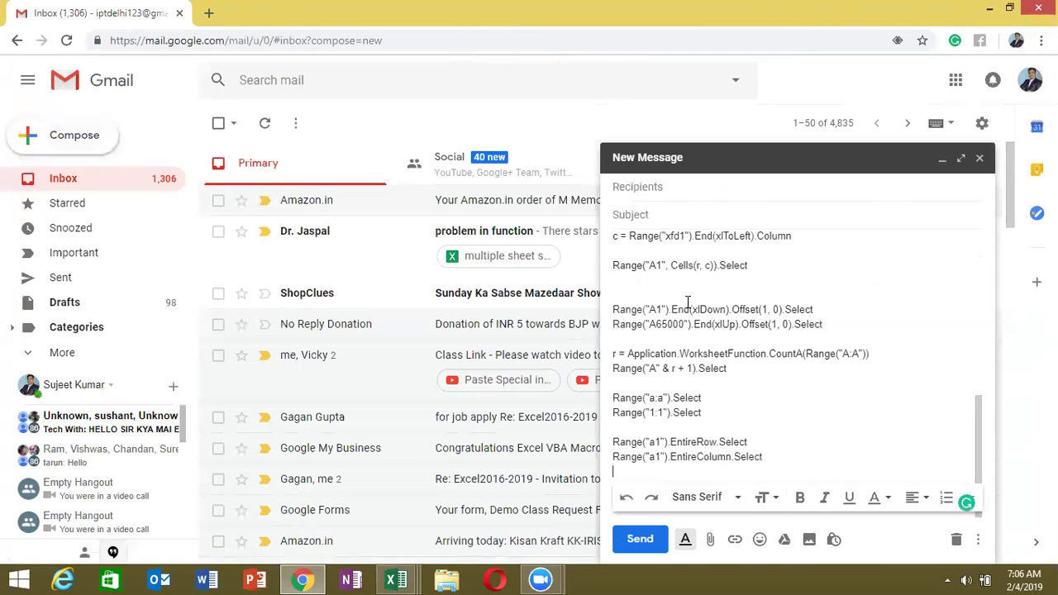
{"action": "left_click", "coordinate": [691, 213]}
{"action": "type", "text": "CODE"}
{"action": "left_click", "coordinate": [686, 188]}
{"action": "type", "text": "ASHI"}
{"action": "key", "text": "Return"}
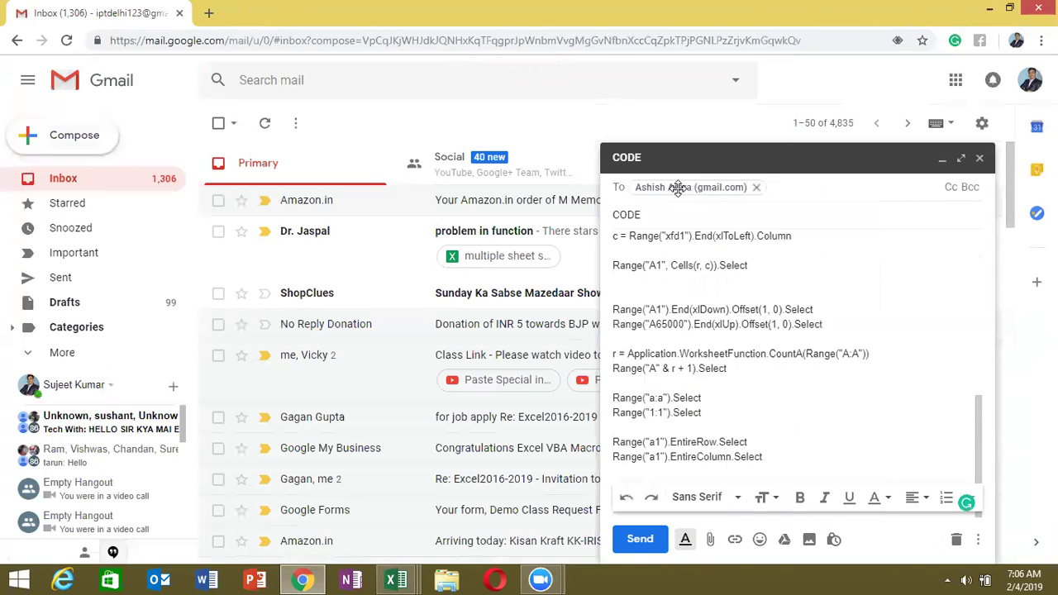